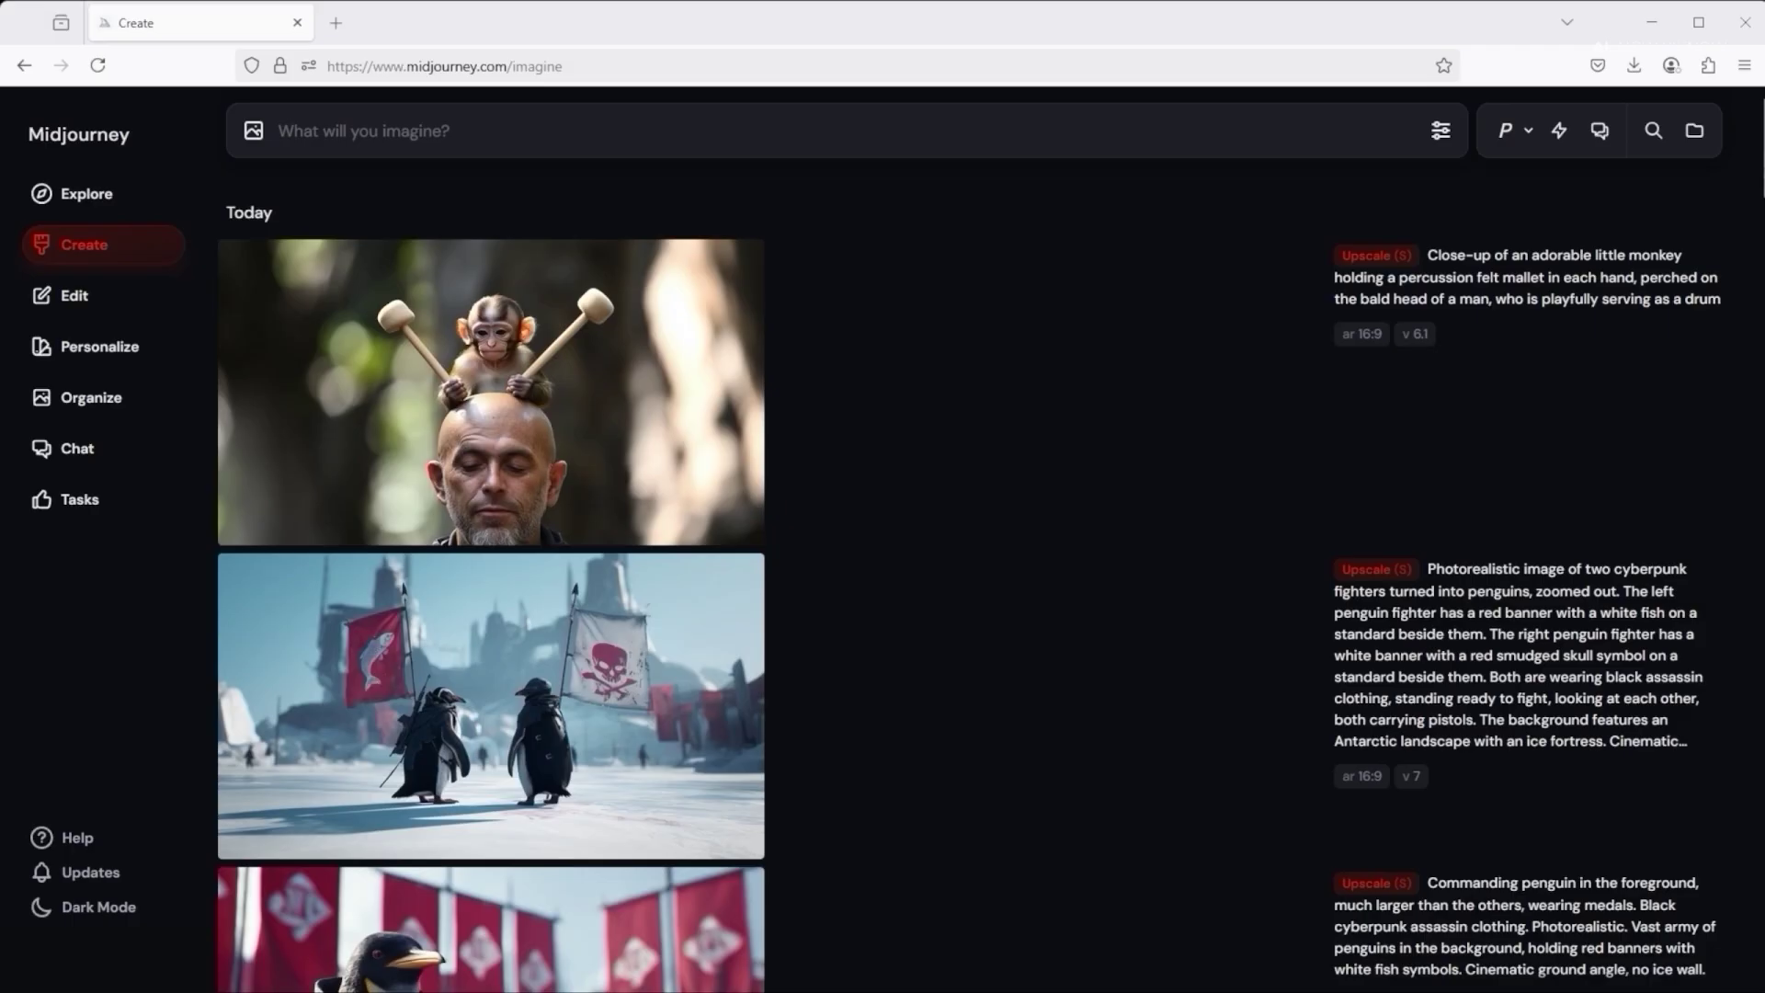
# Step: Start a new image edit, then copy the monkey image's web address from the feed
pyautogui.click(81, 303)
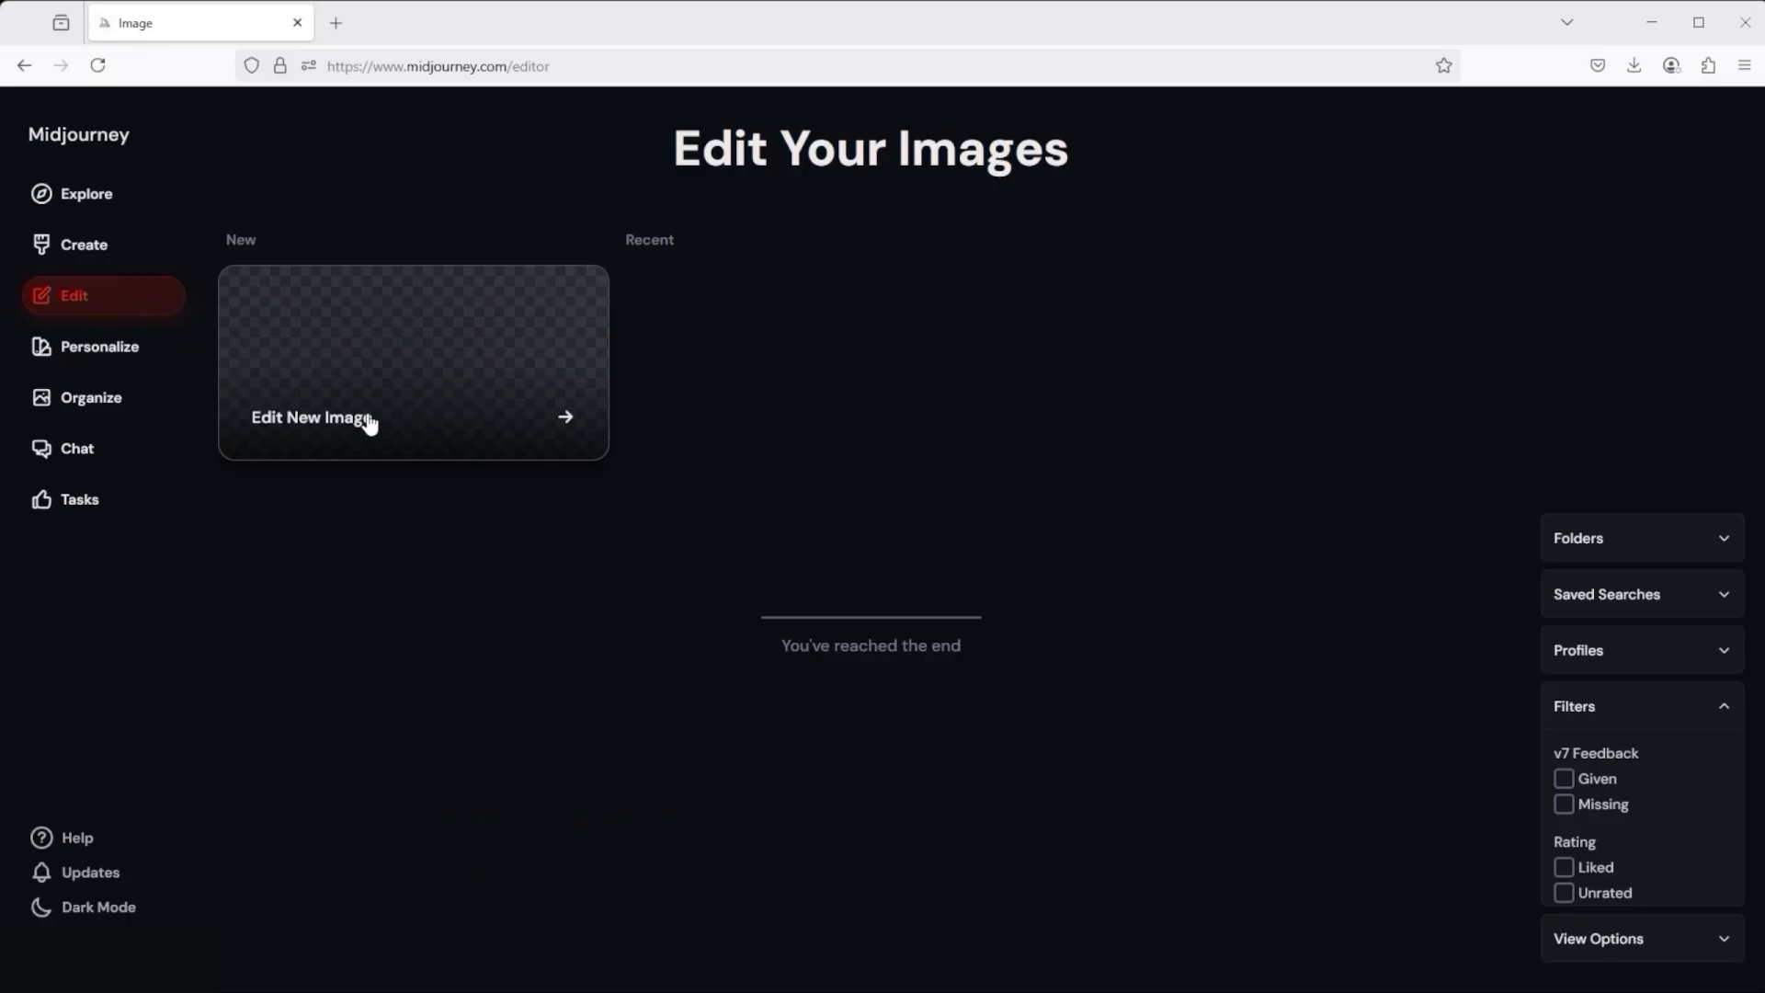
pyautogui.click(399, 359)
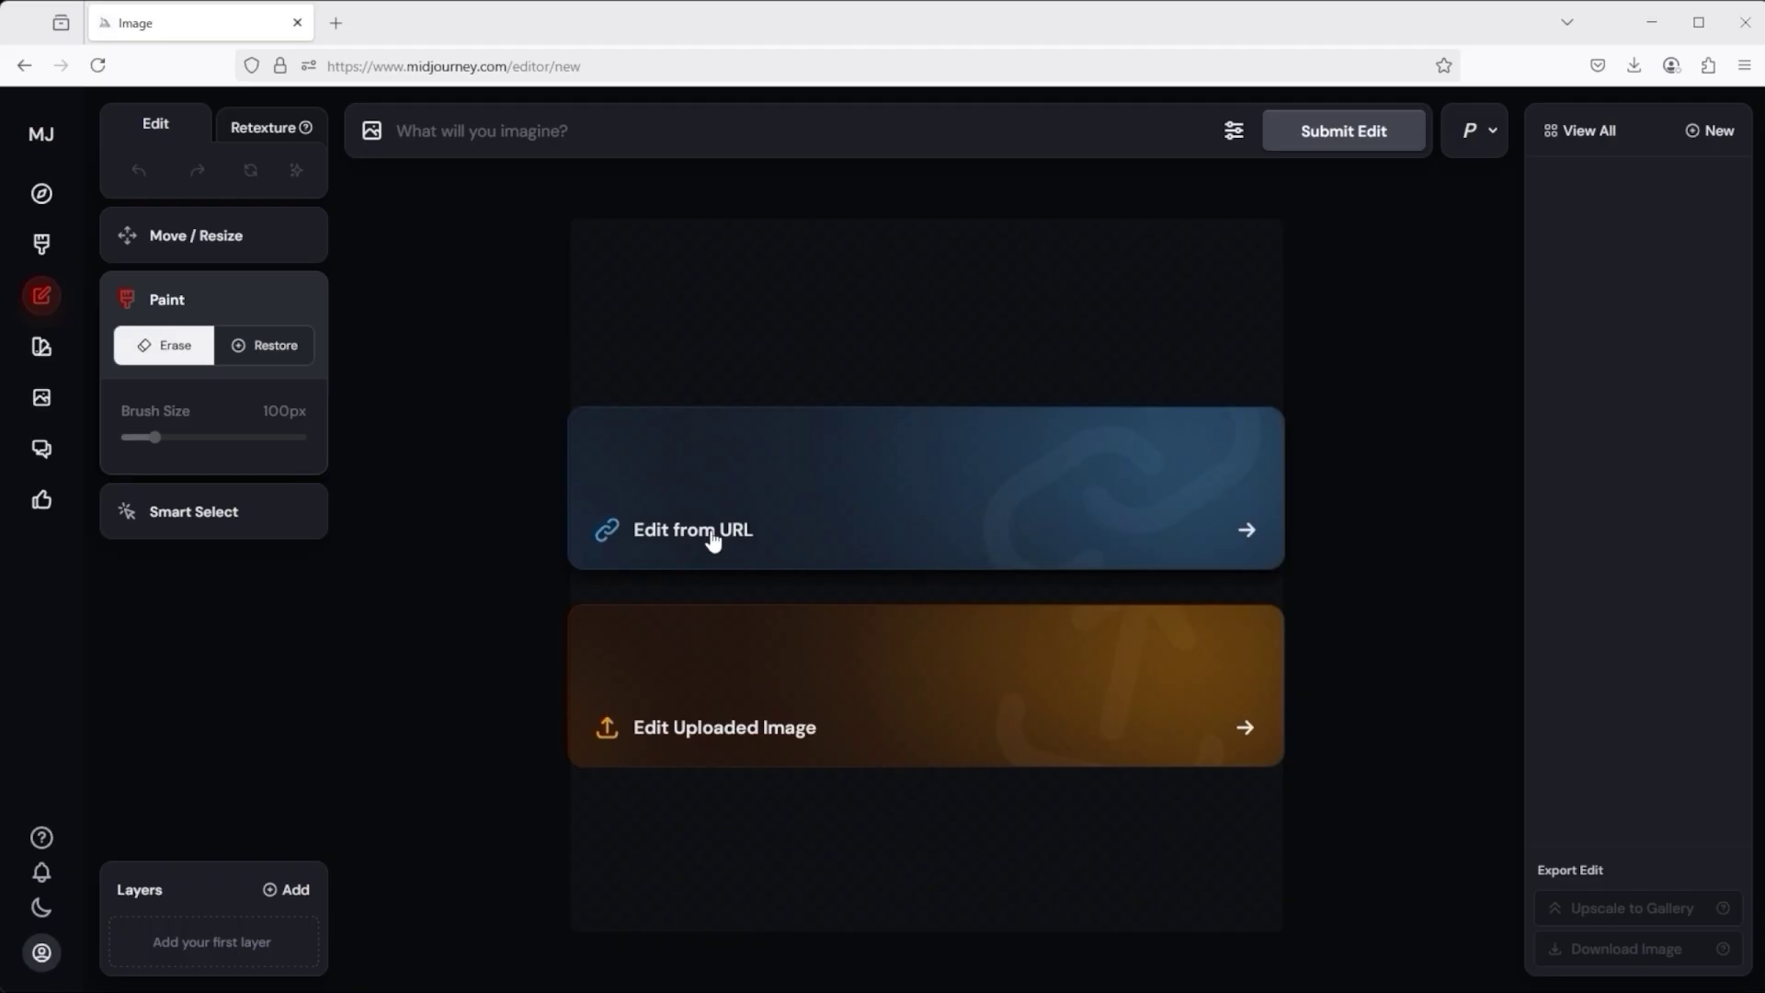
pyautogui.click(67, 253)
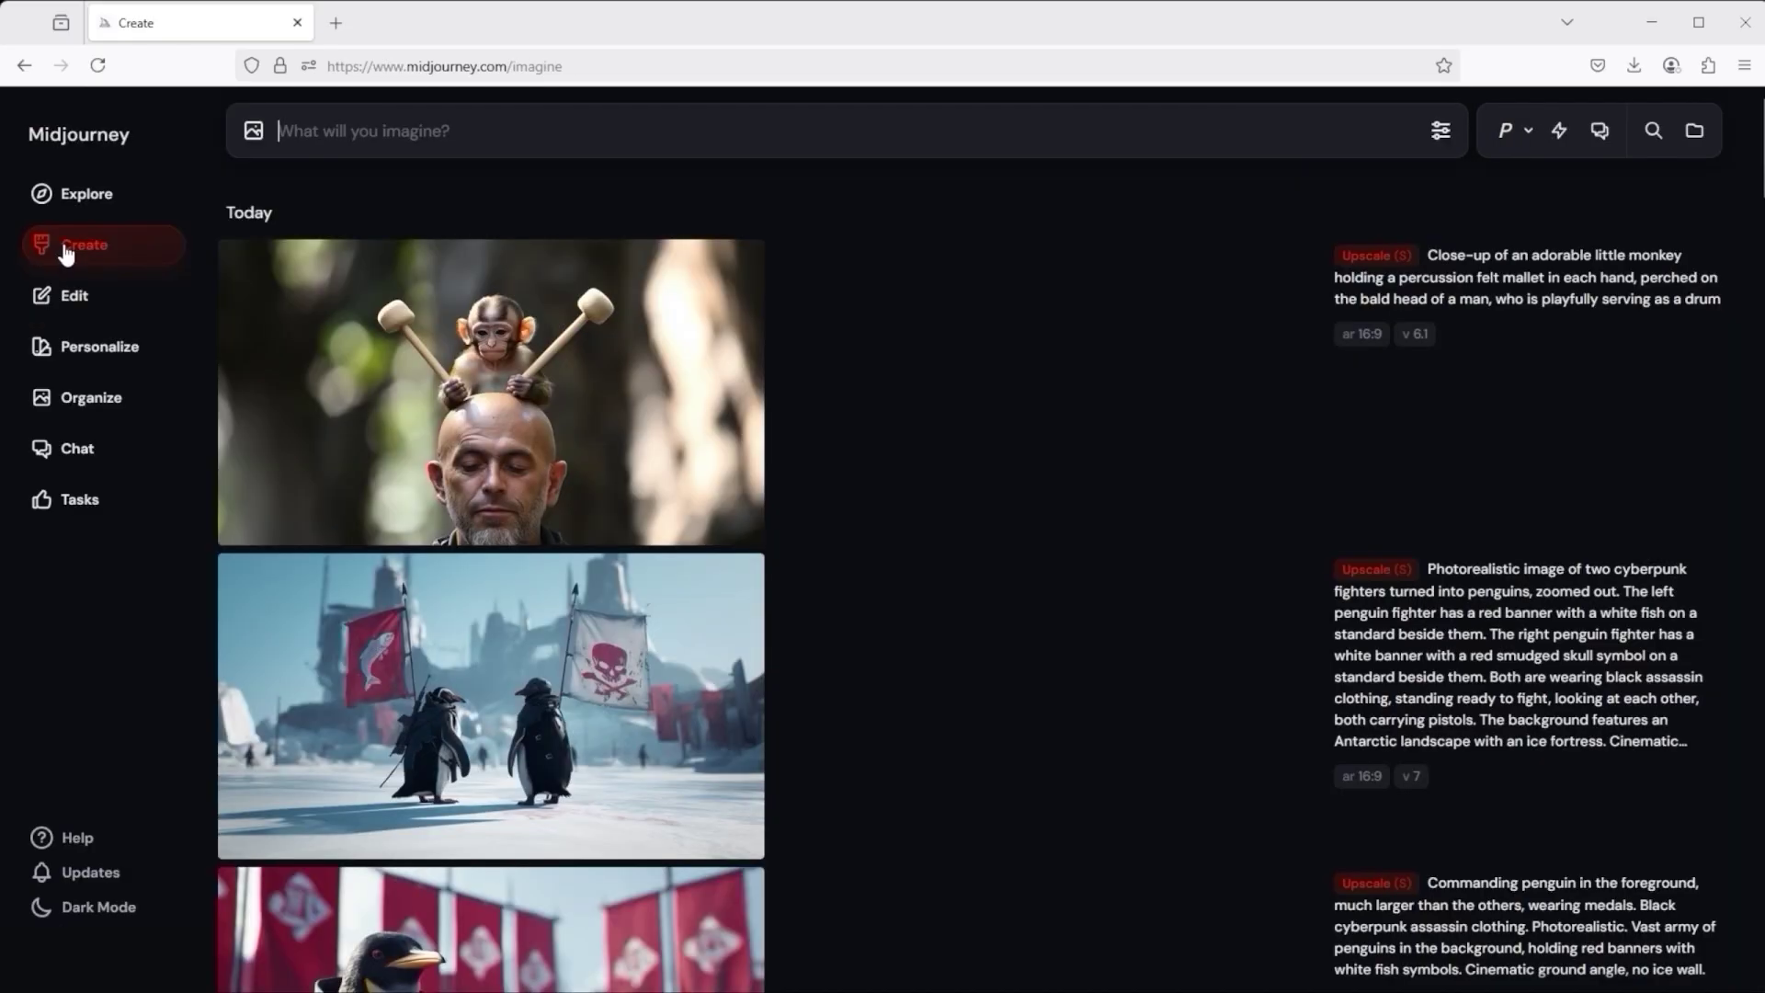
pyautogui.rightClick(511, 372)
pyautogui.moveTo(583, 735)
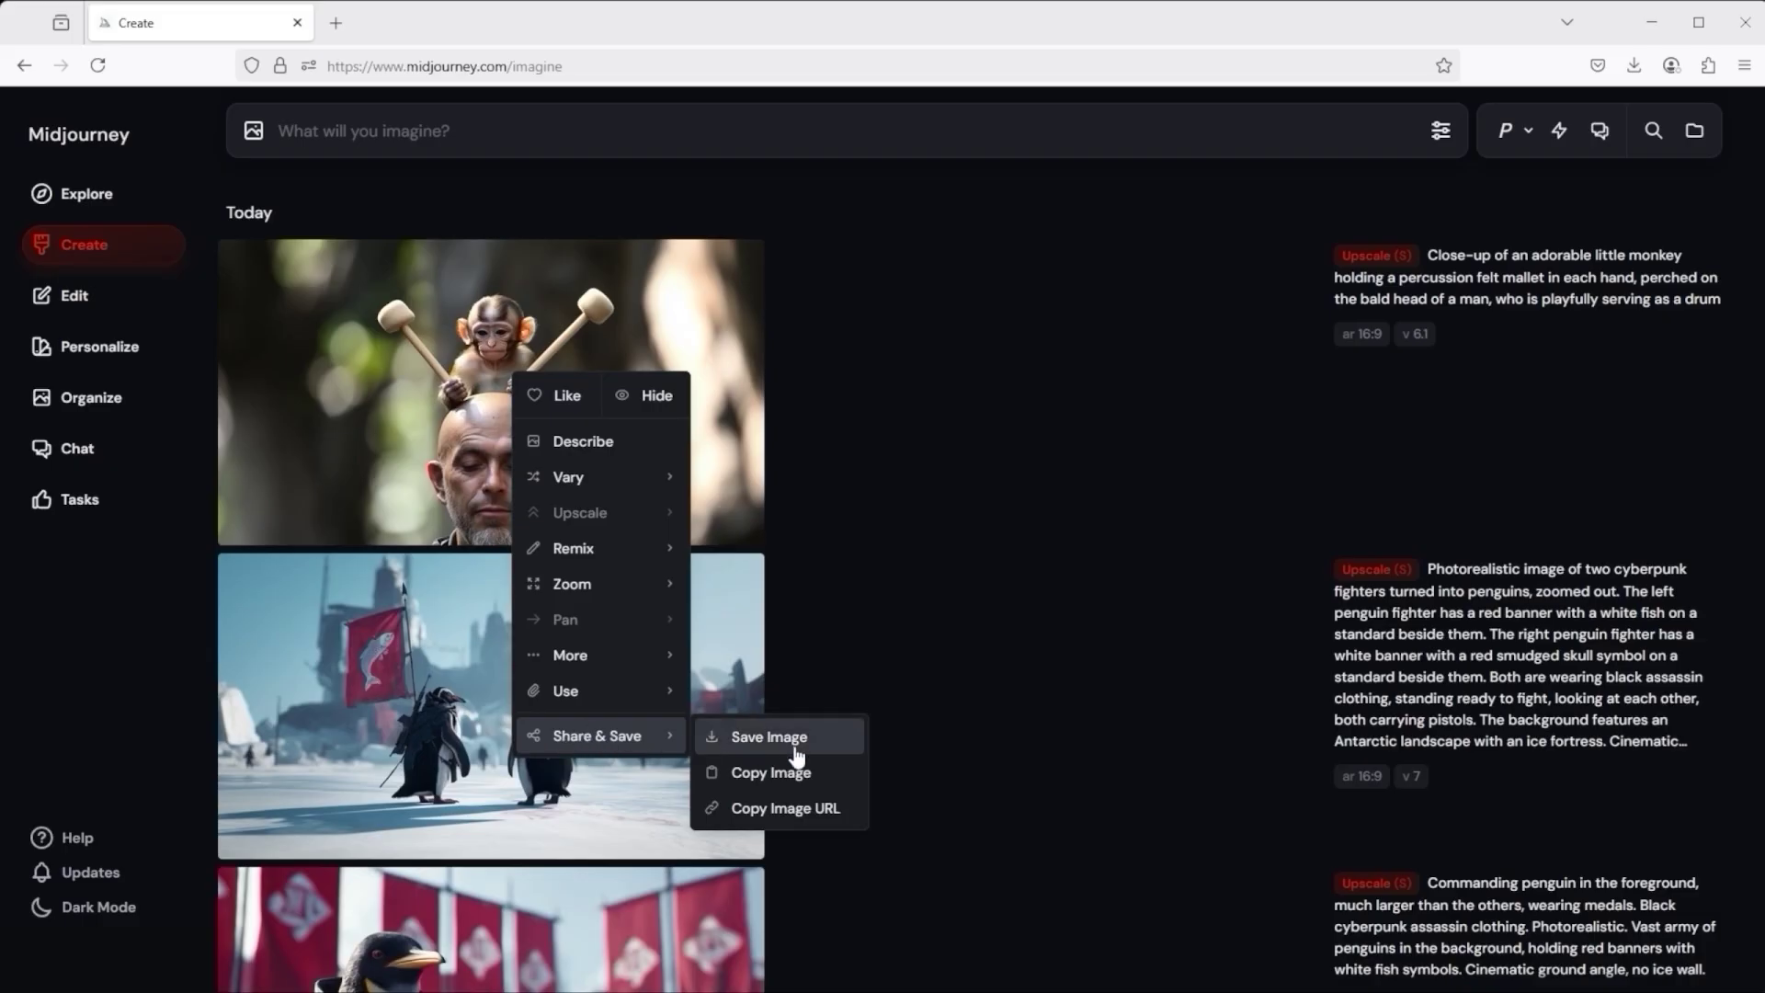
pyautogui.click(807, 811)
# Step: Load the monkey image into a new edit from its pasted URL
pyautogui.click(101, 303)
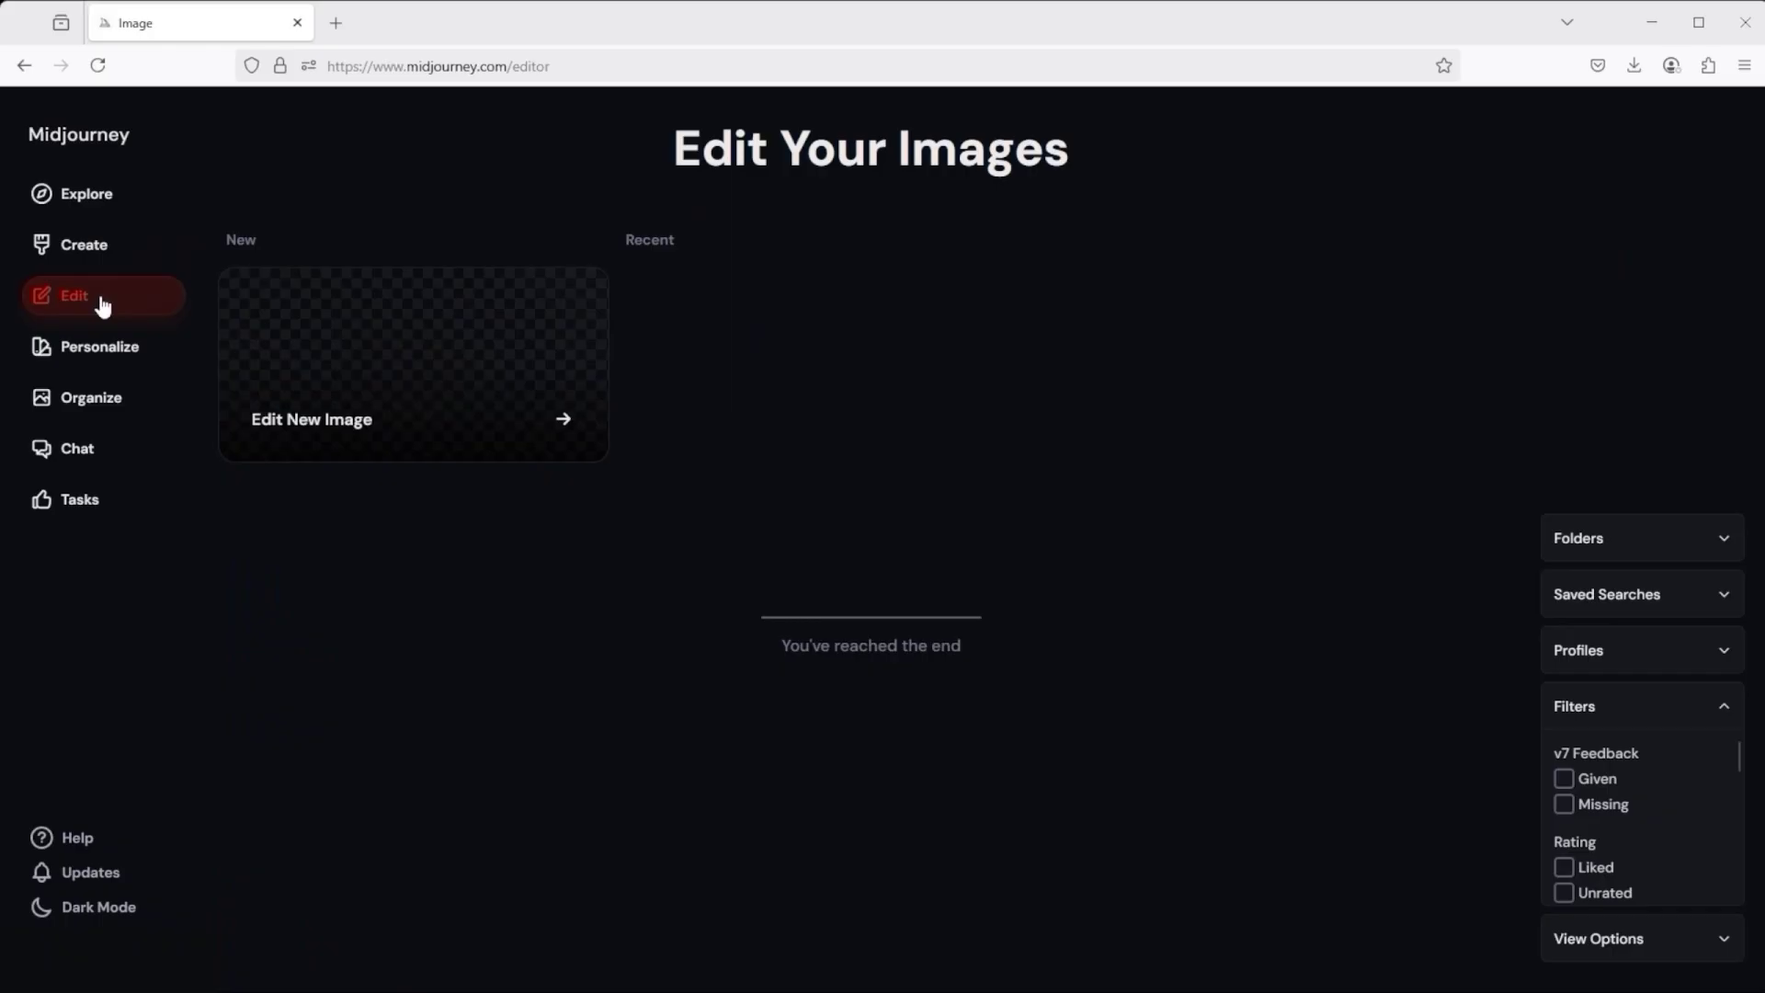
pyautogui.click(405, 355)
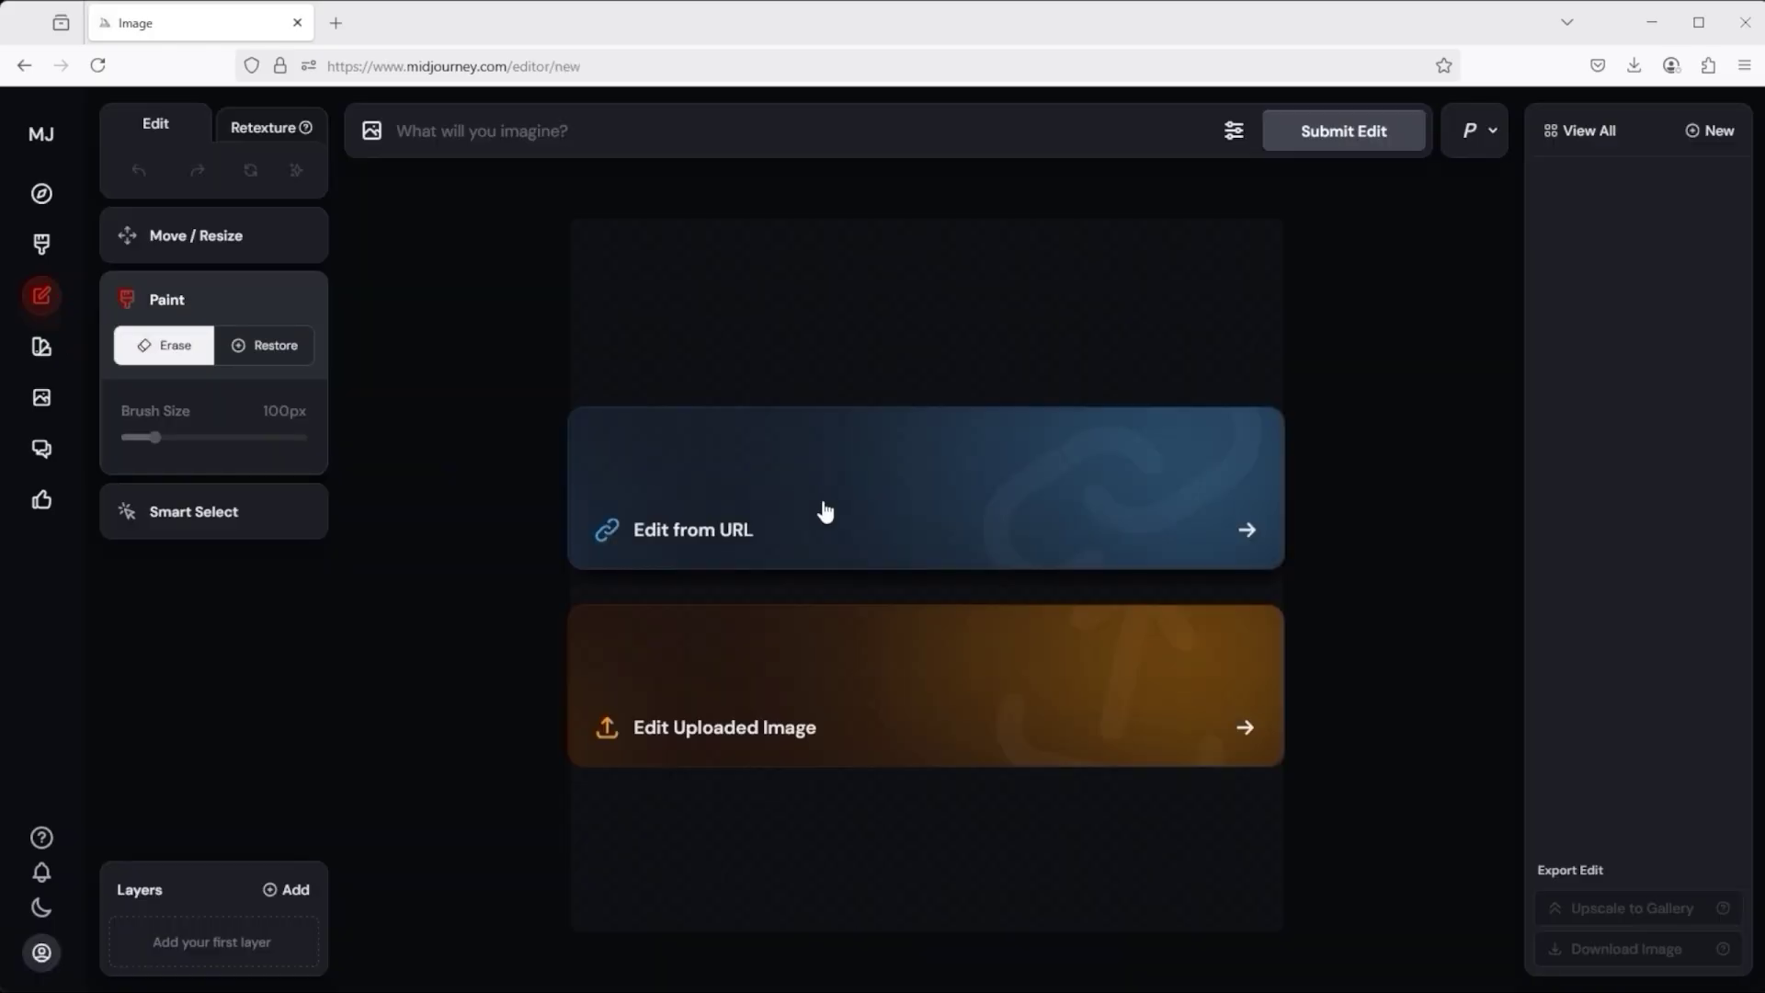
pyautogui.click(824, 508)
pyautogui.hotkey('ctrl', 'v')
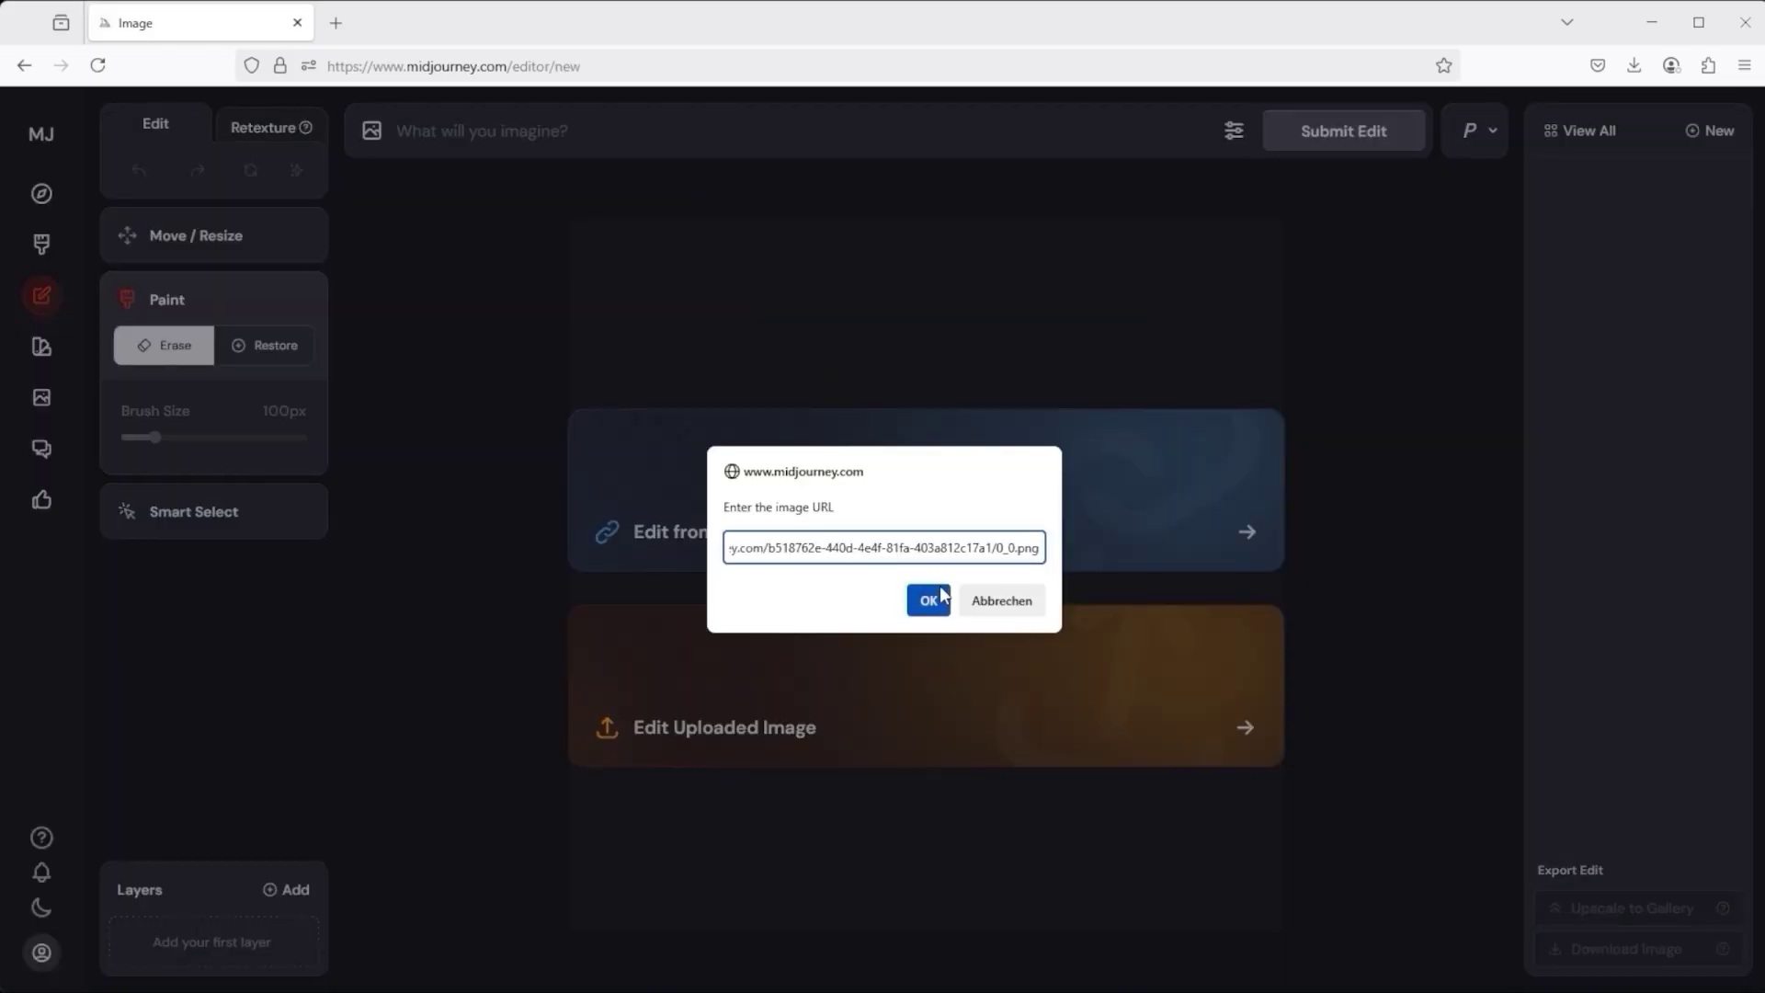
pyautogui.click(929, 601)
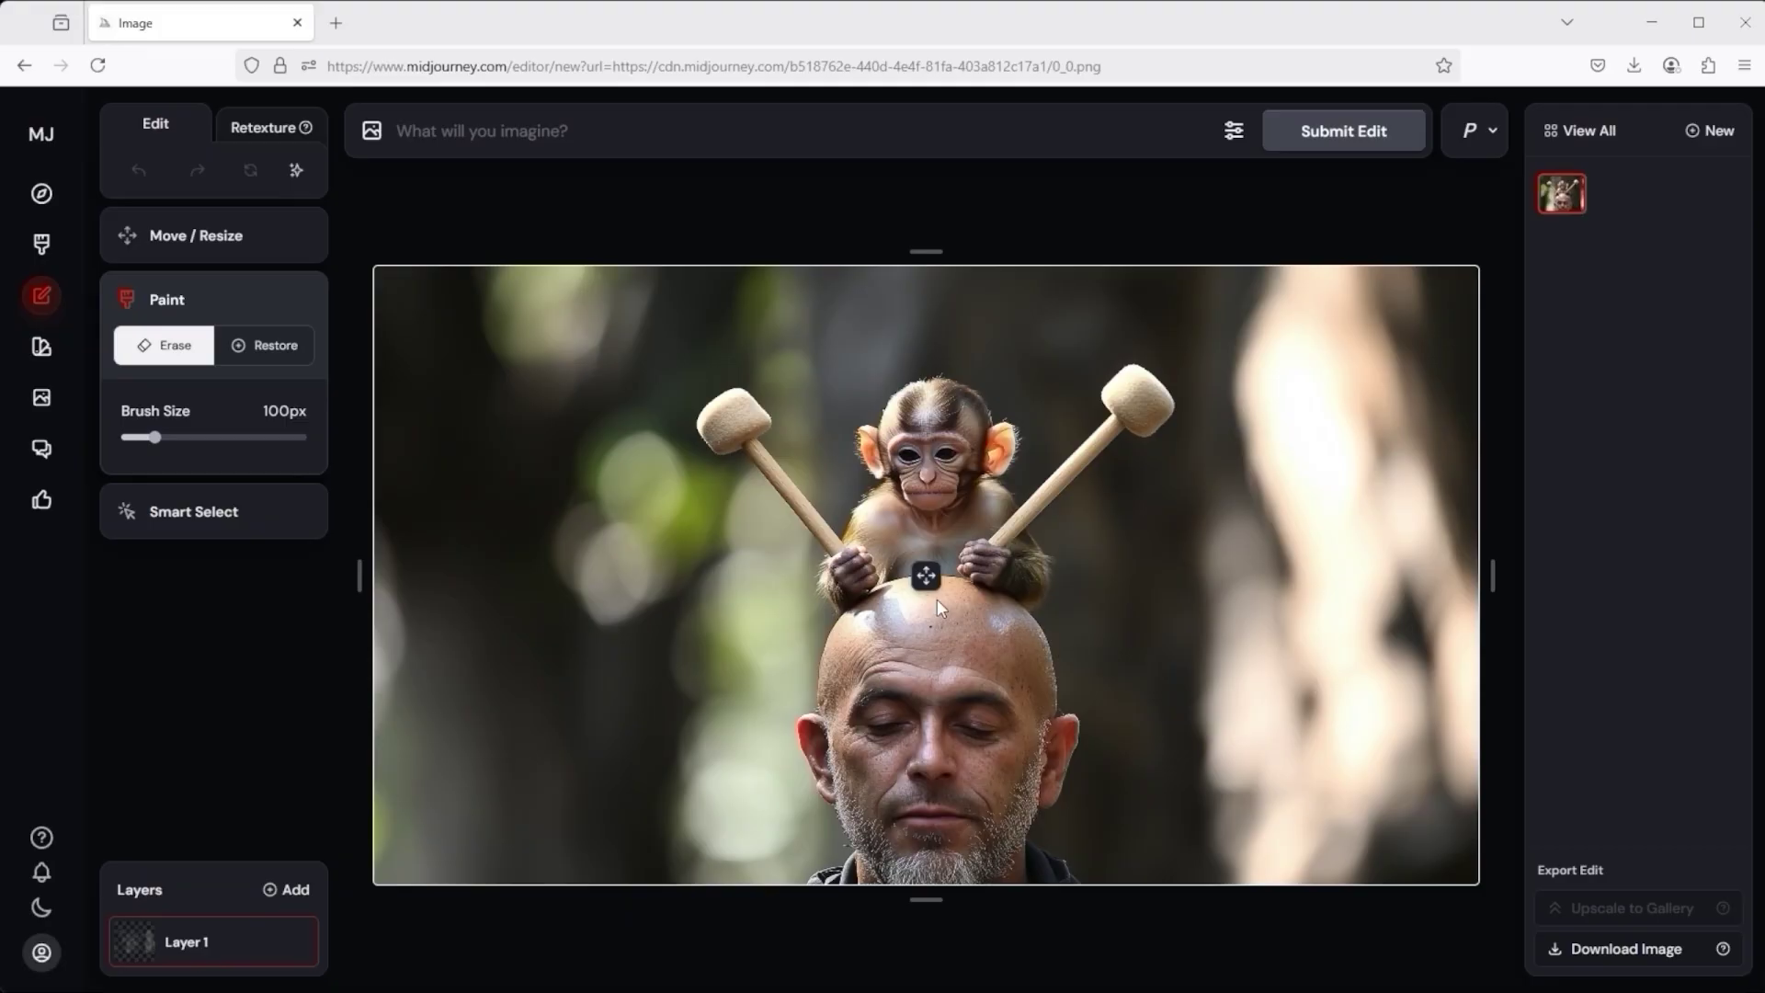
# Step: Start another new edit and choose to upload an image from the computer
pyautogui.click(40, 295)
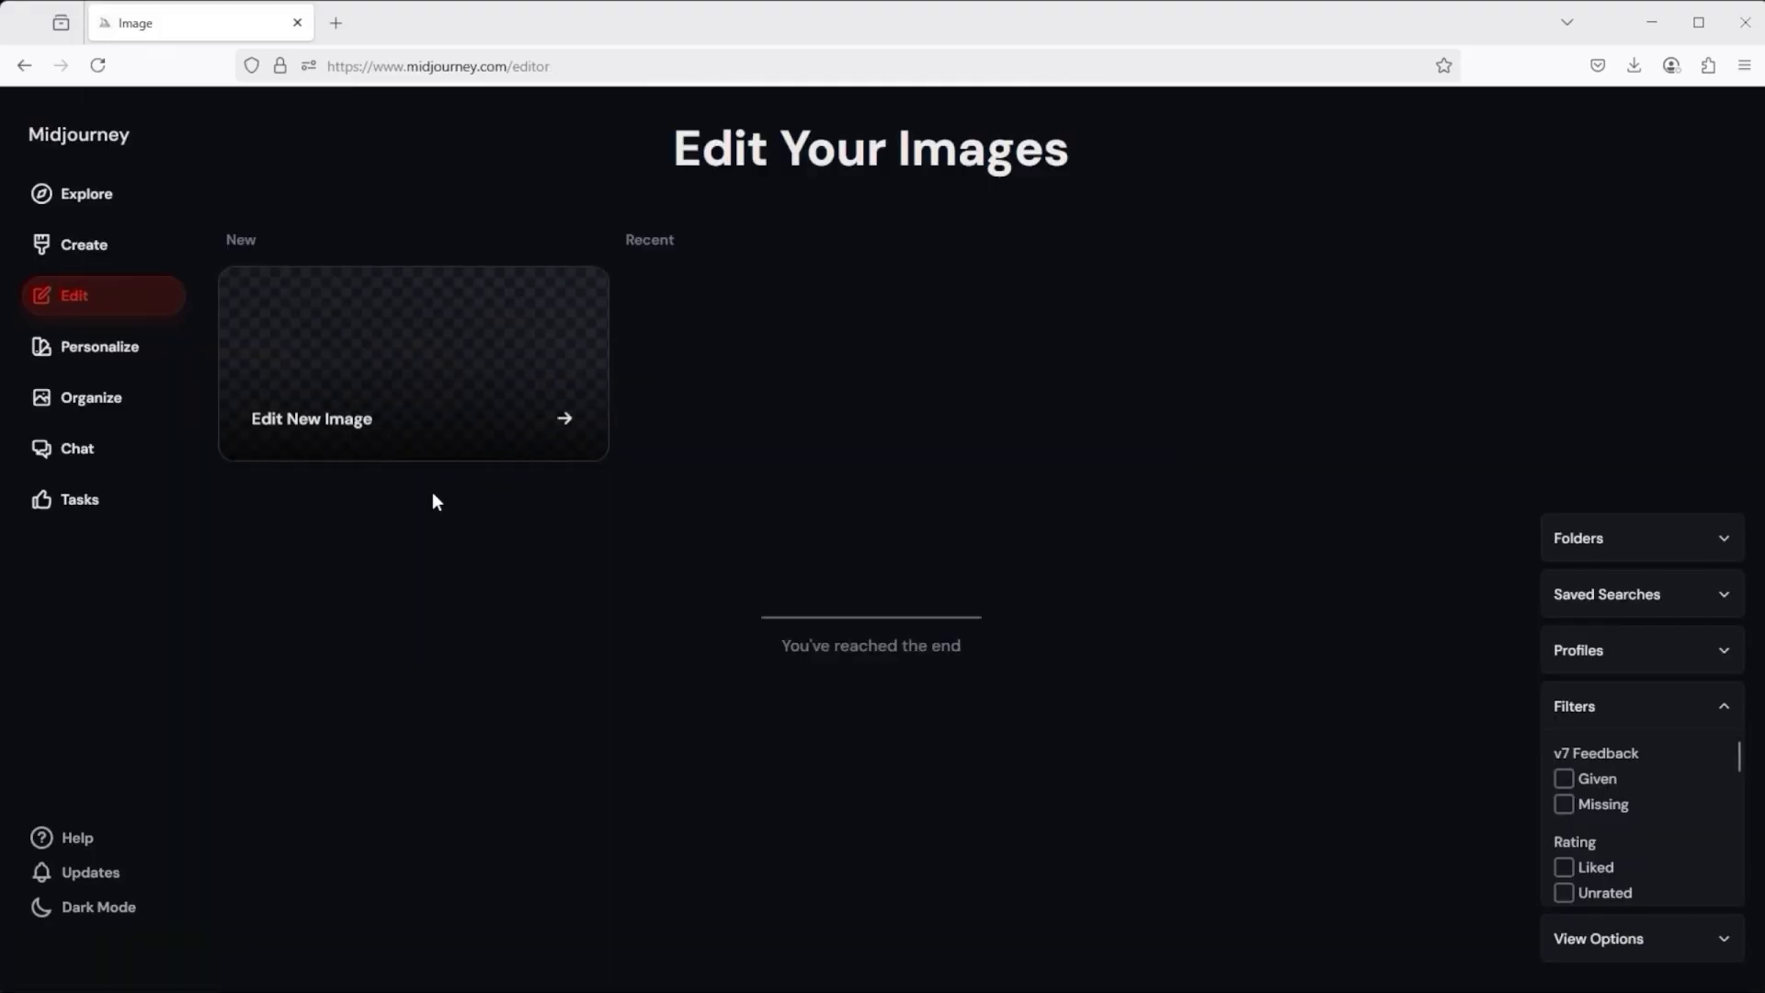
pyautogui.click(429, 351)
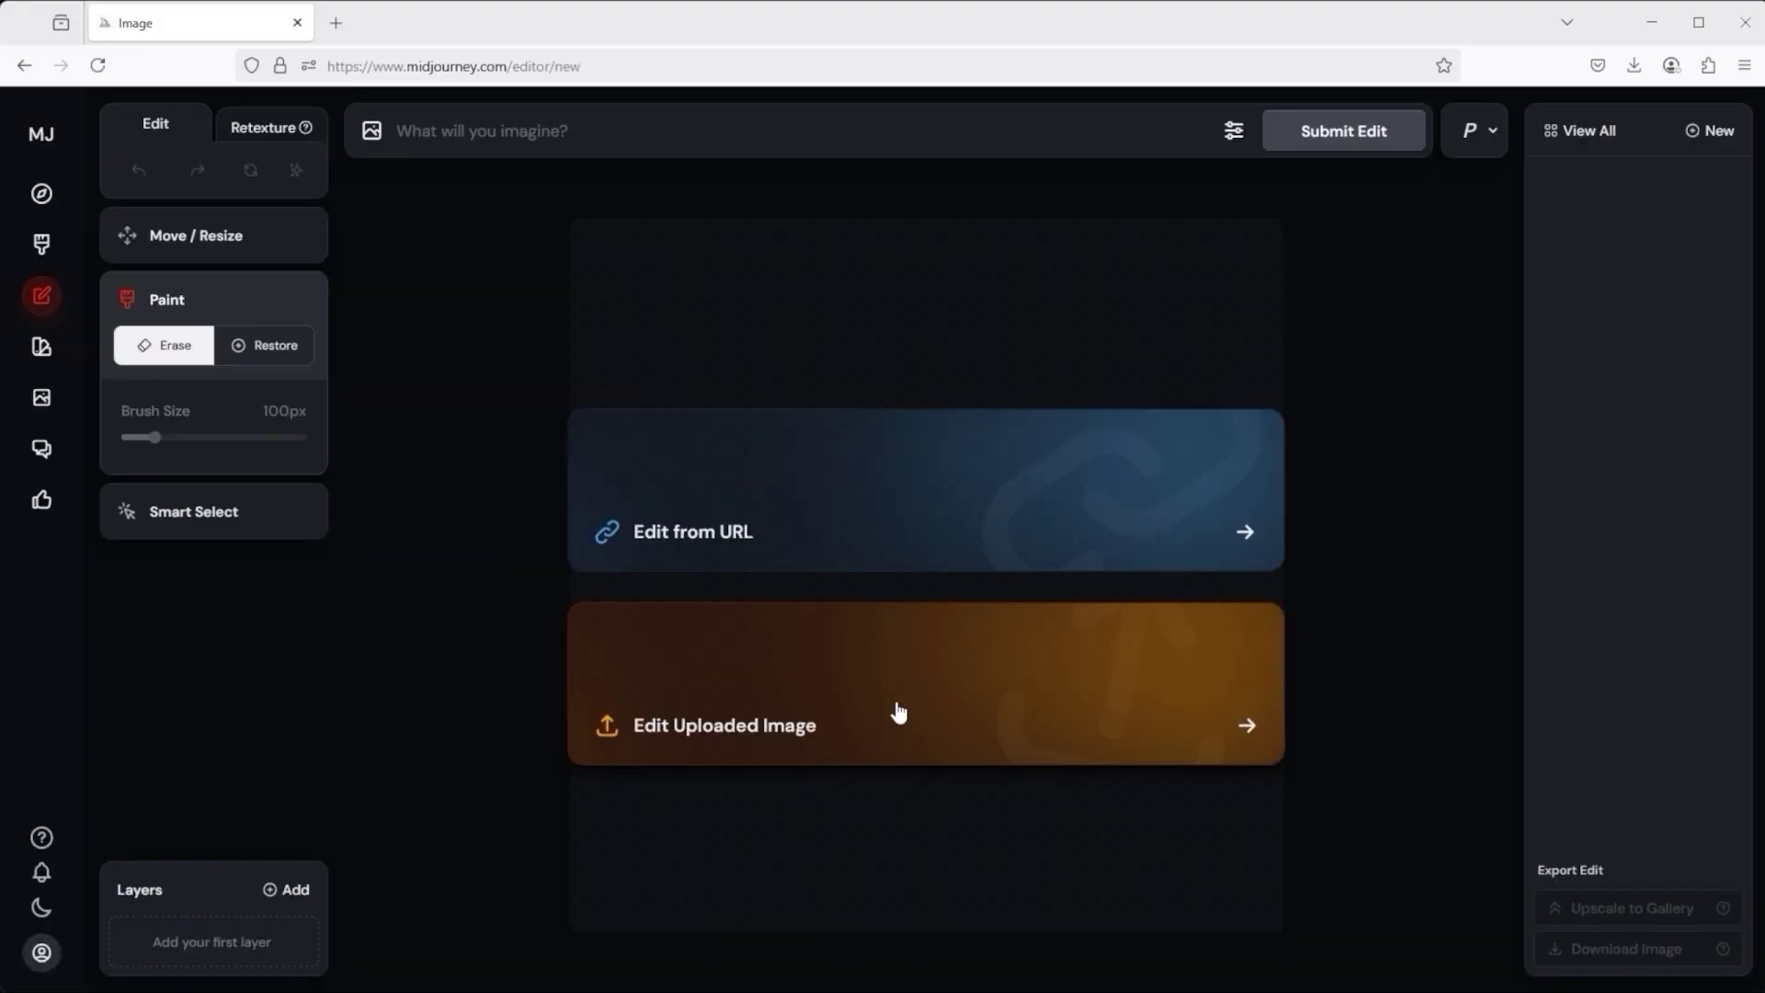
pyautogui.click(829, 688)
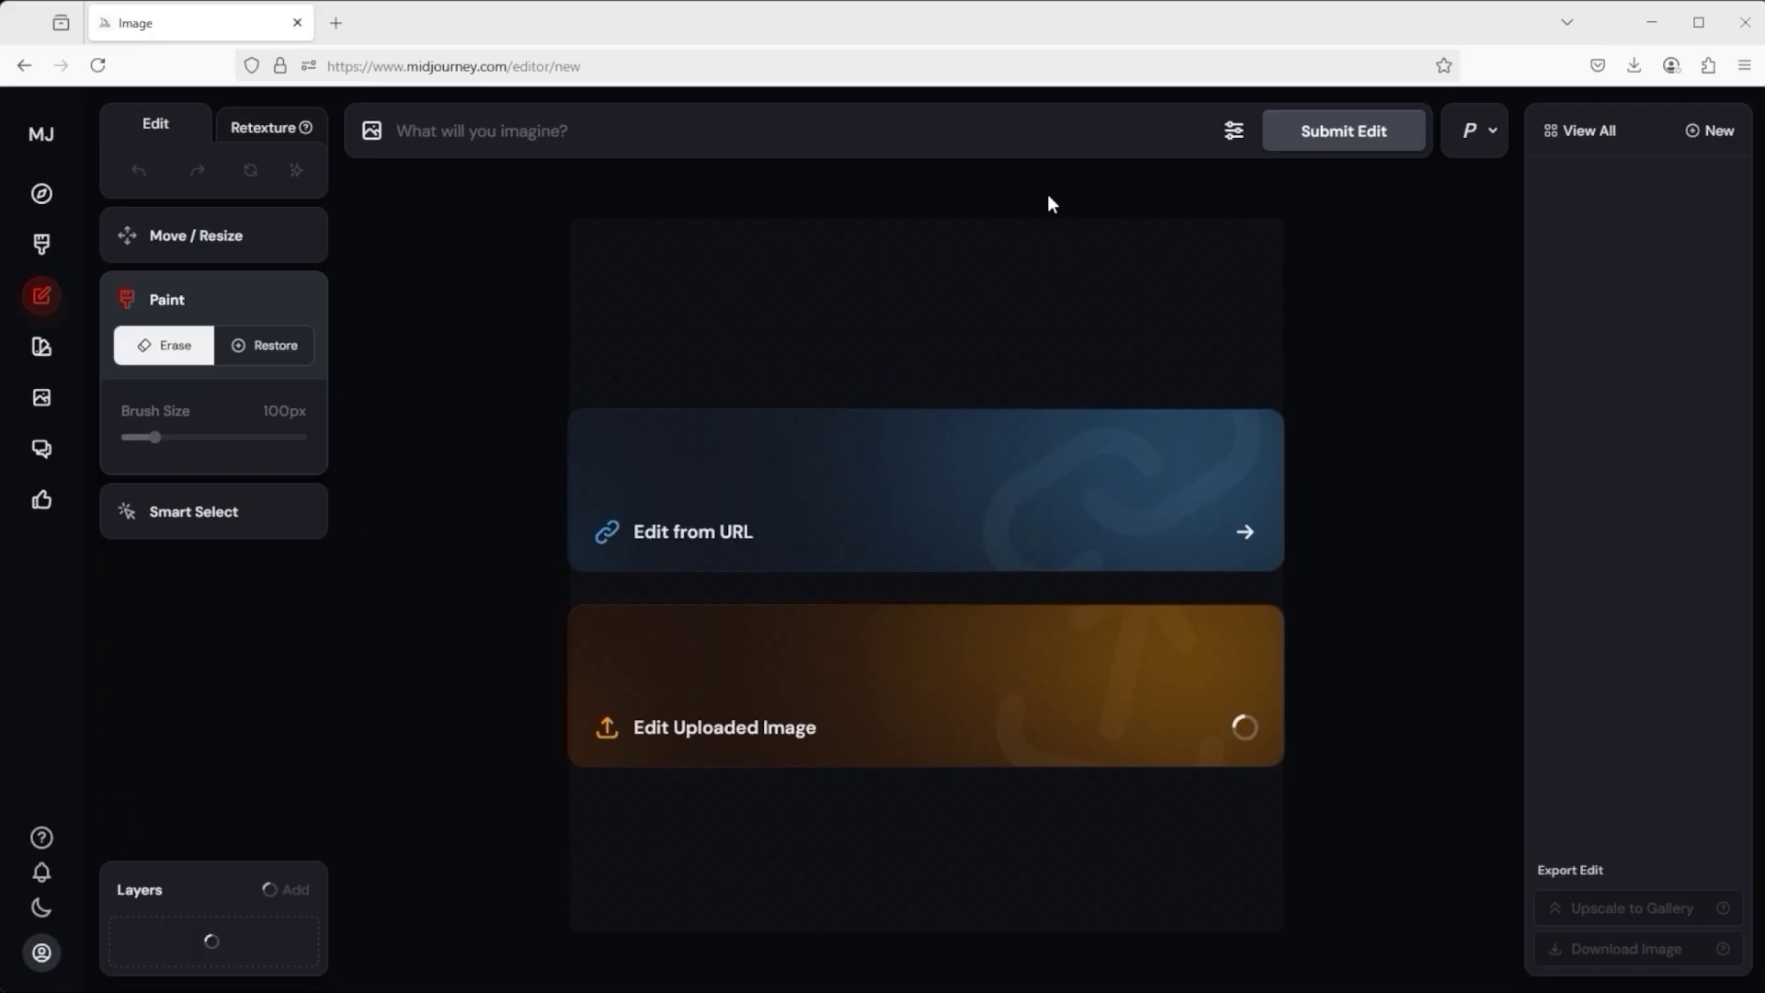
# Step: Open the monkey-on-bald-head image, turn on the extra More actions row, and choose Edit
pyautogui.click(69, 249)
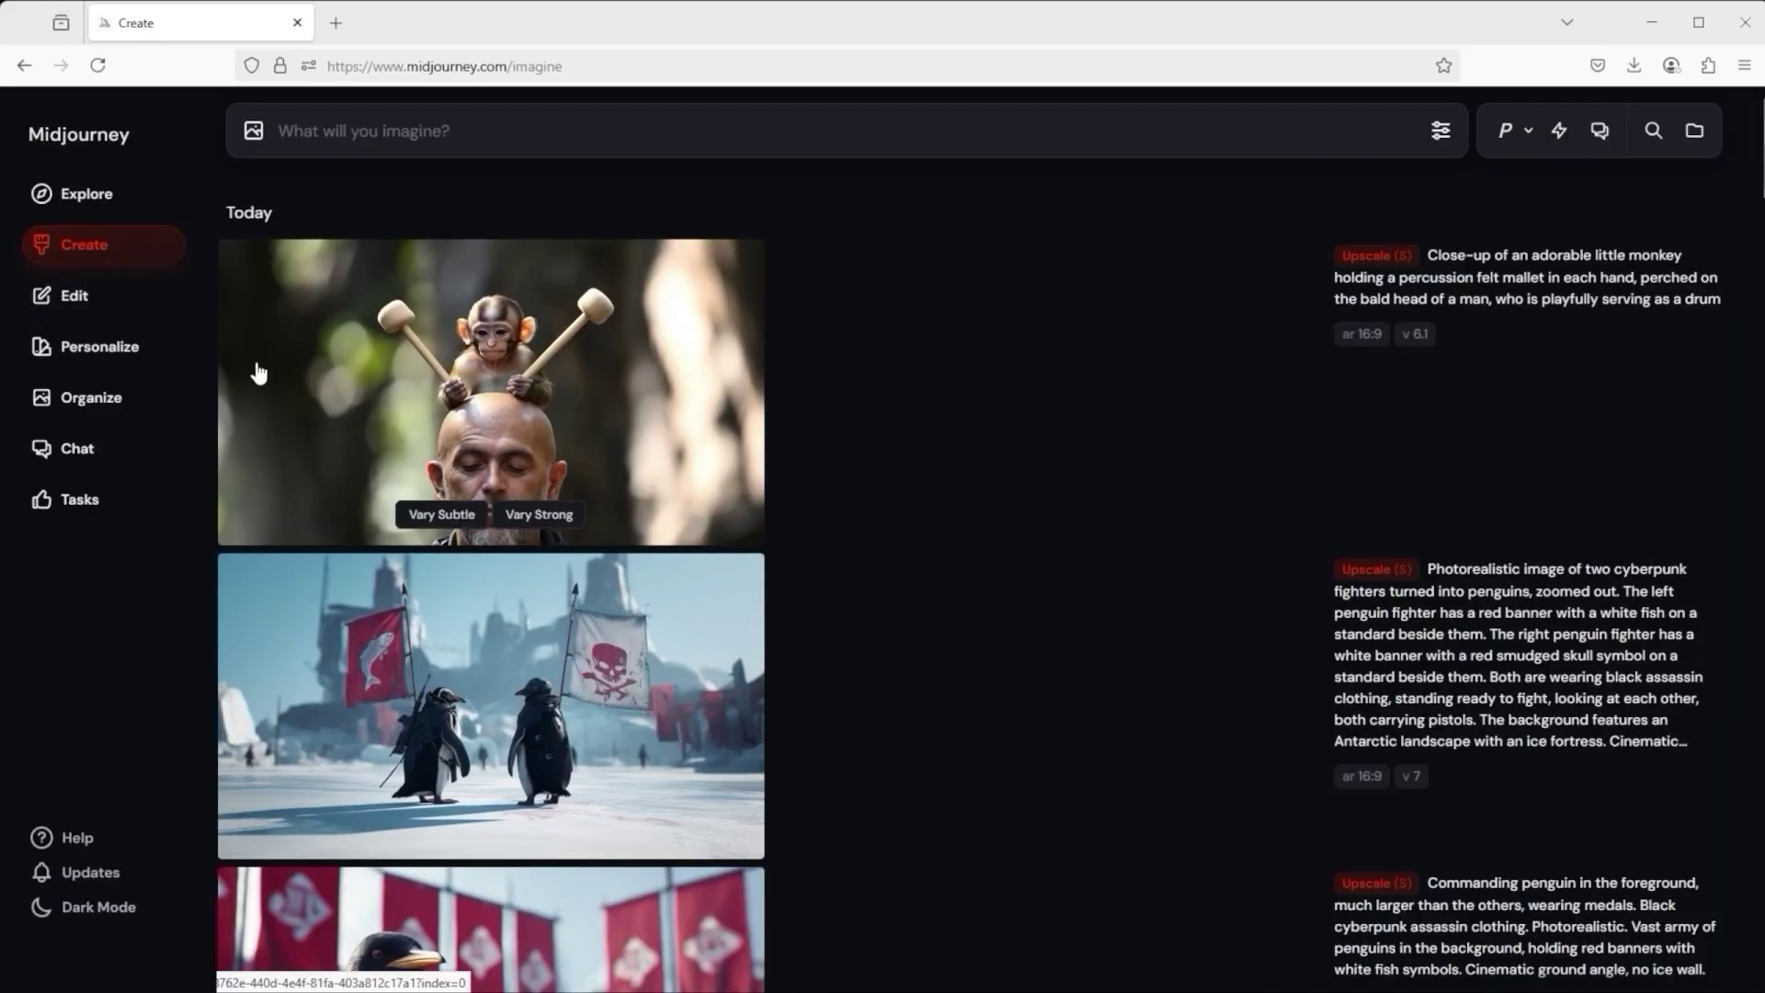
pyautogui.click(416, 333)
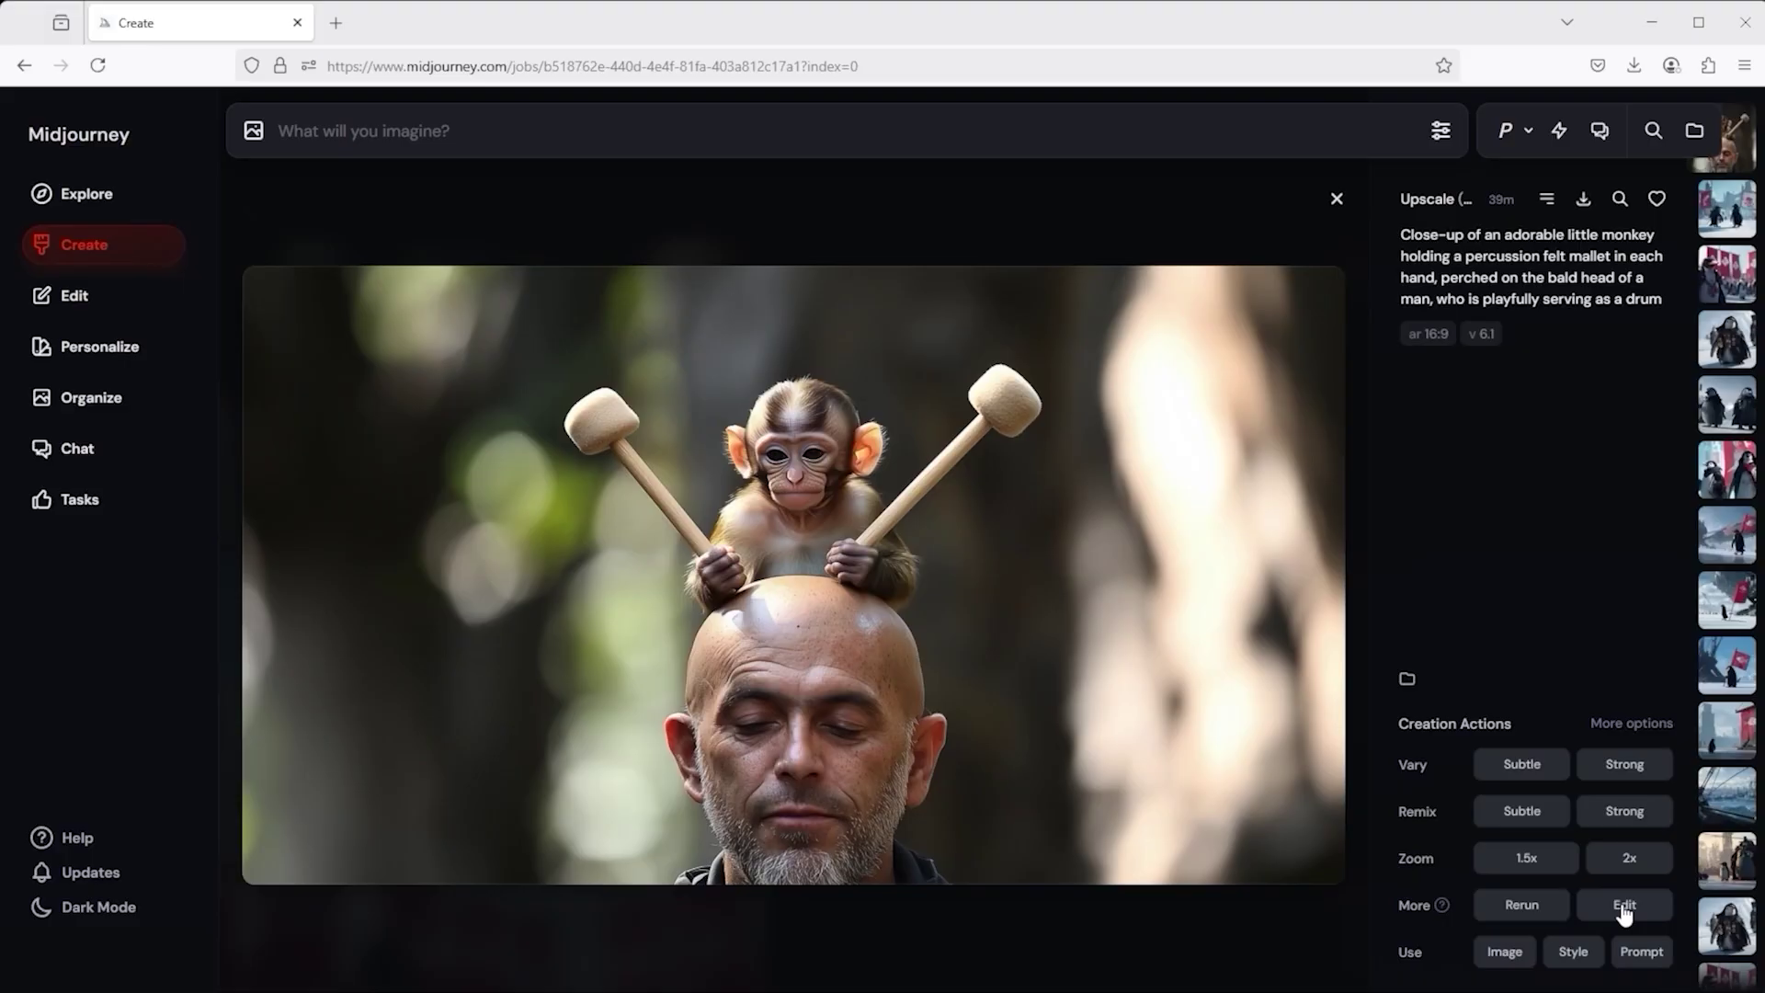
pyautogui.click(1626, 724)
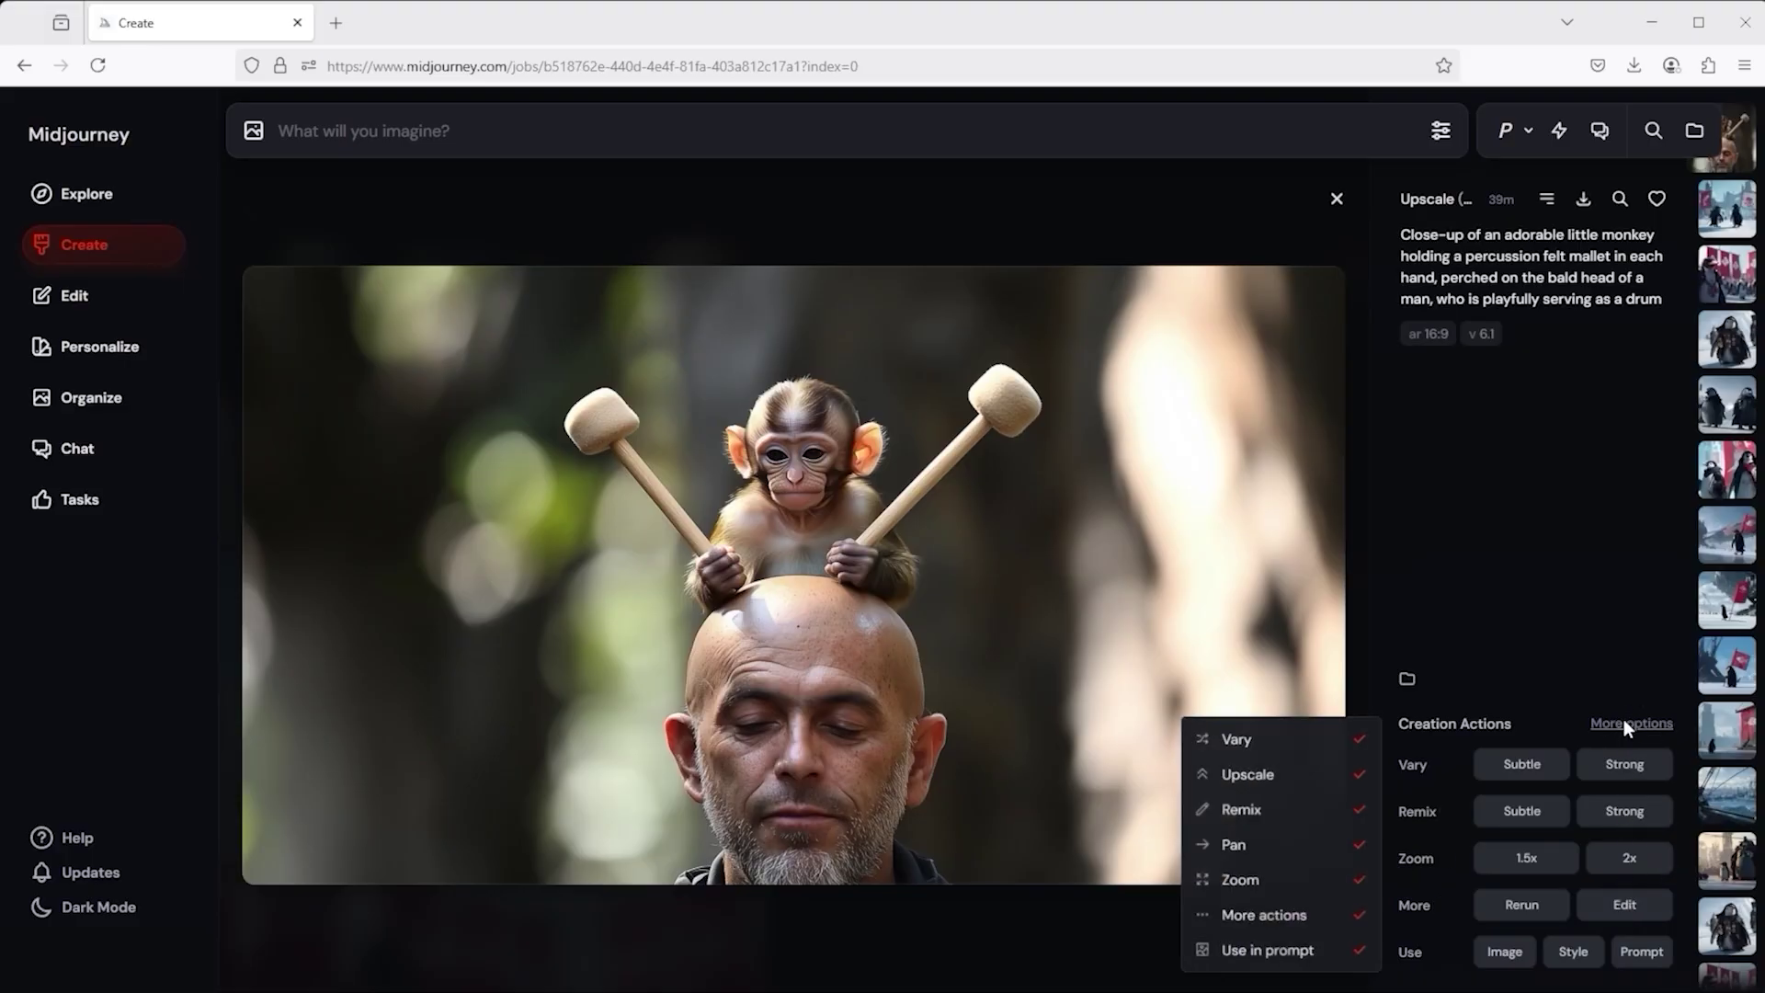
pyautogui.click(1258, 922)
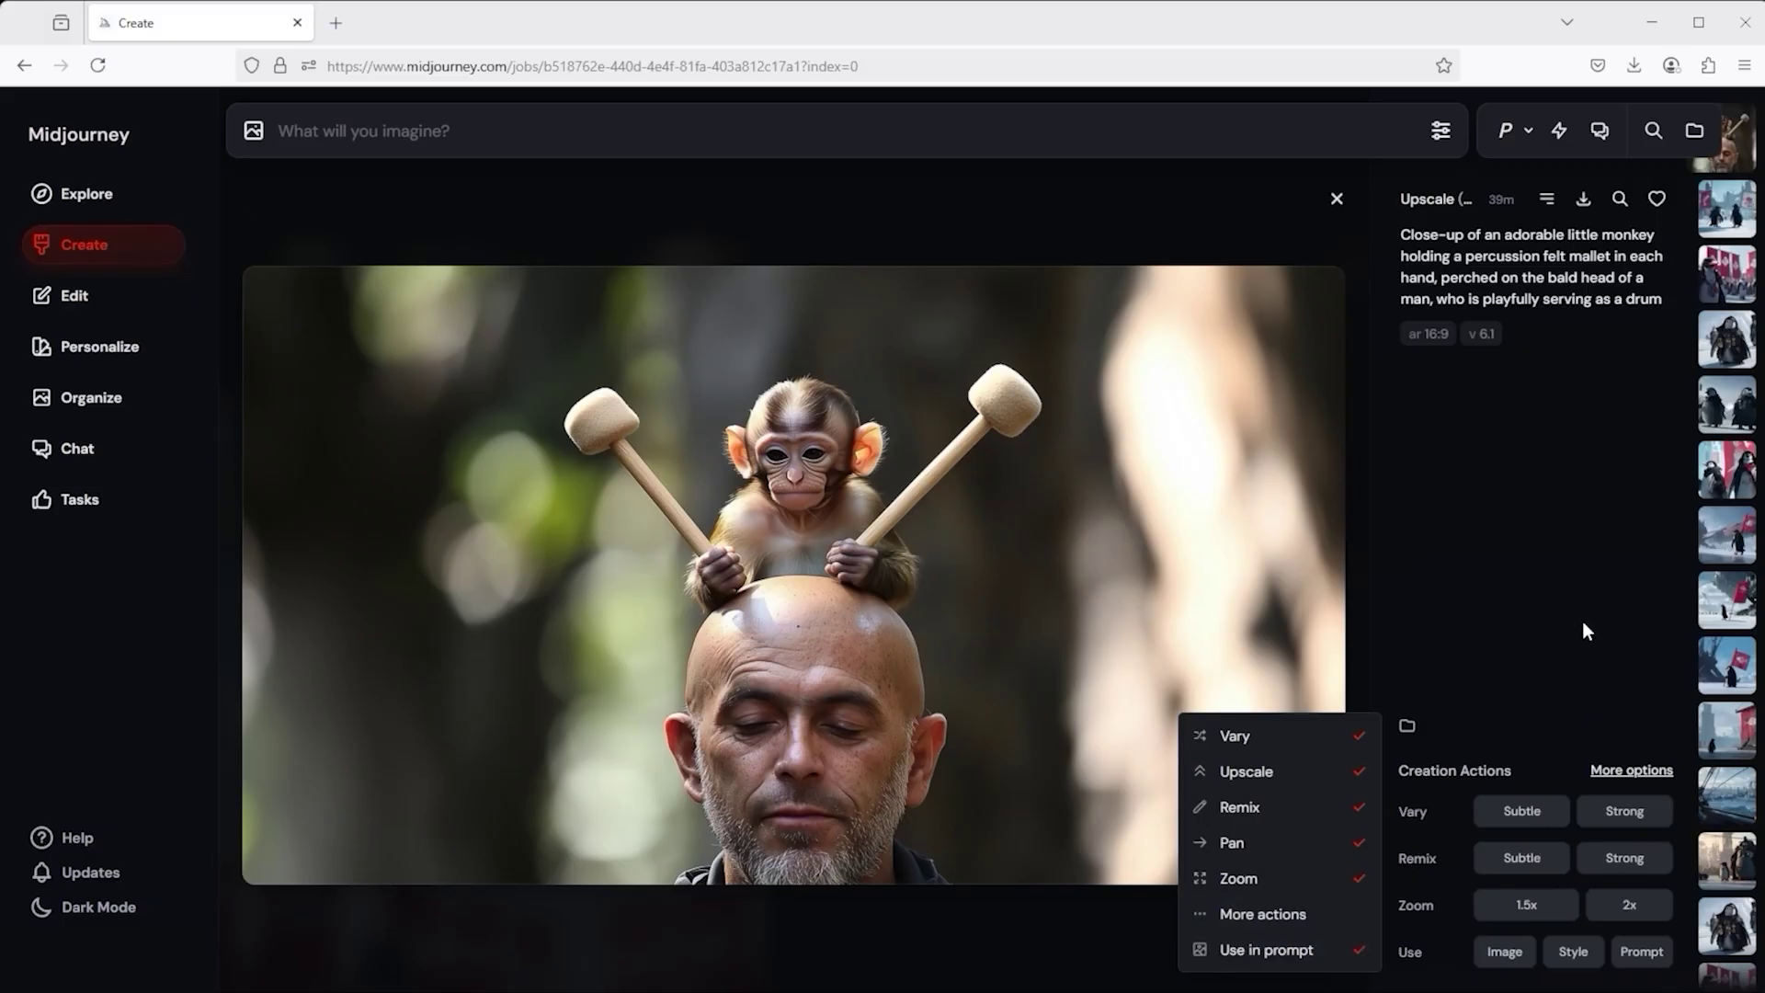
pyautogui.click(1572, 643)
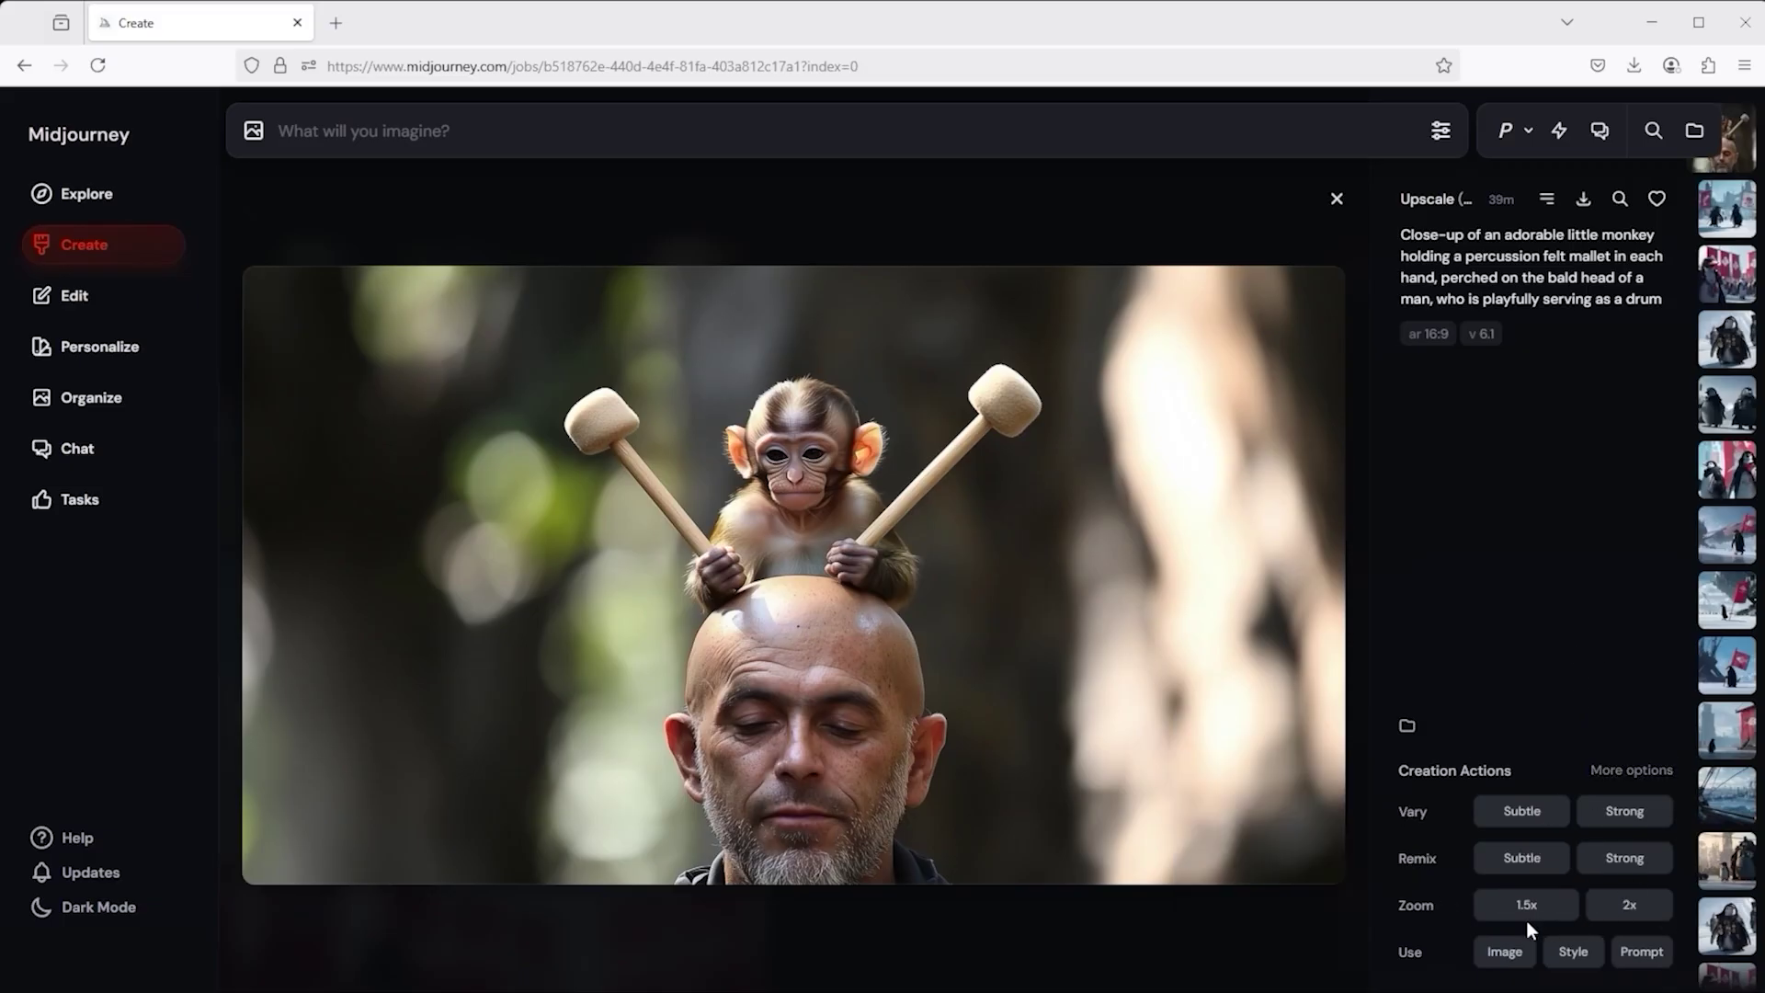
pyautogui.click(1619, 772)
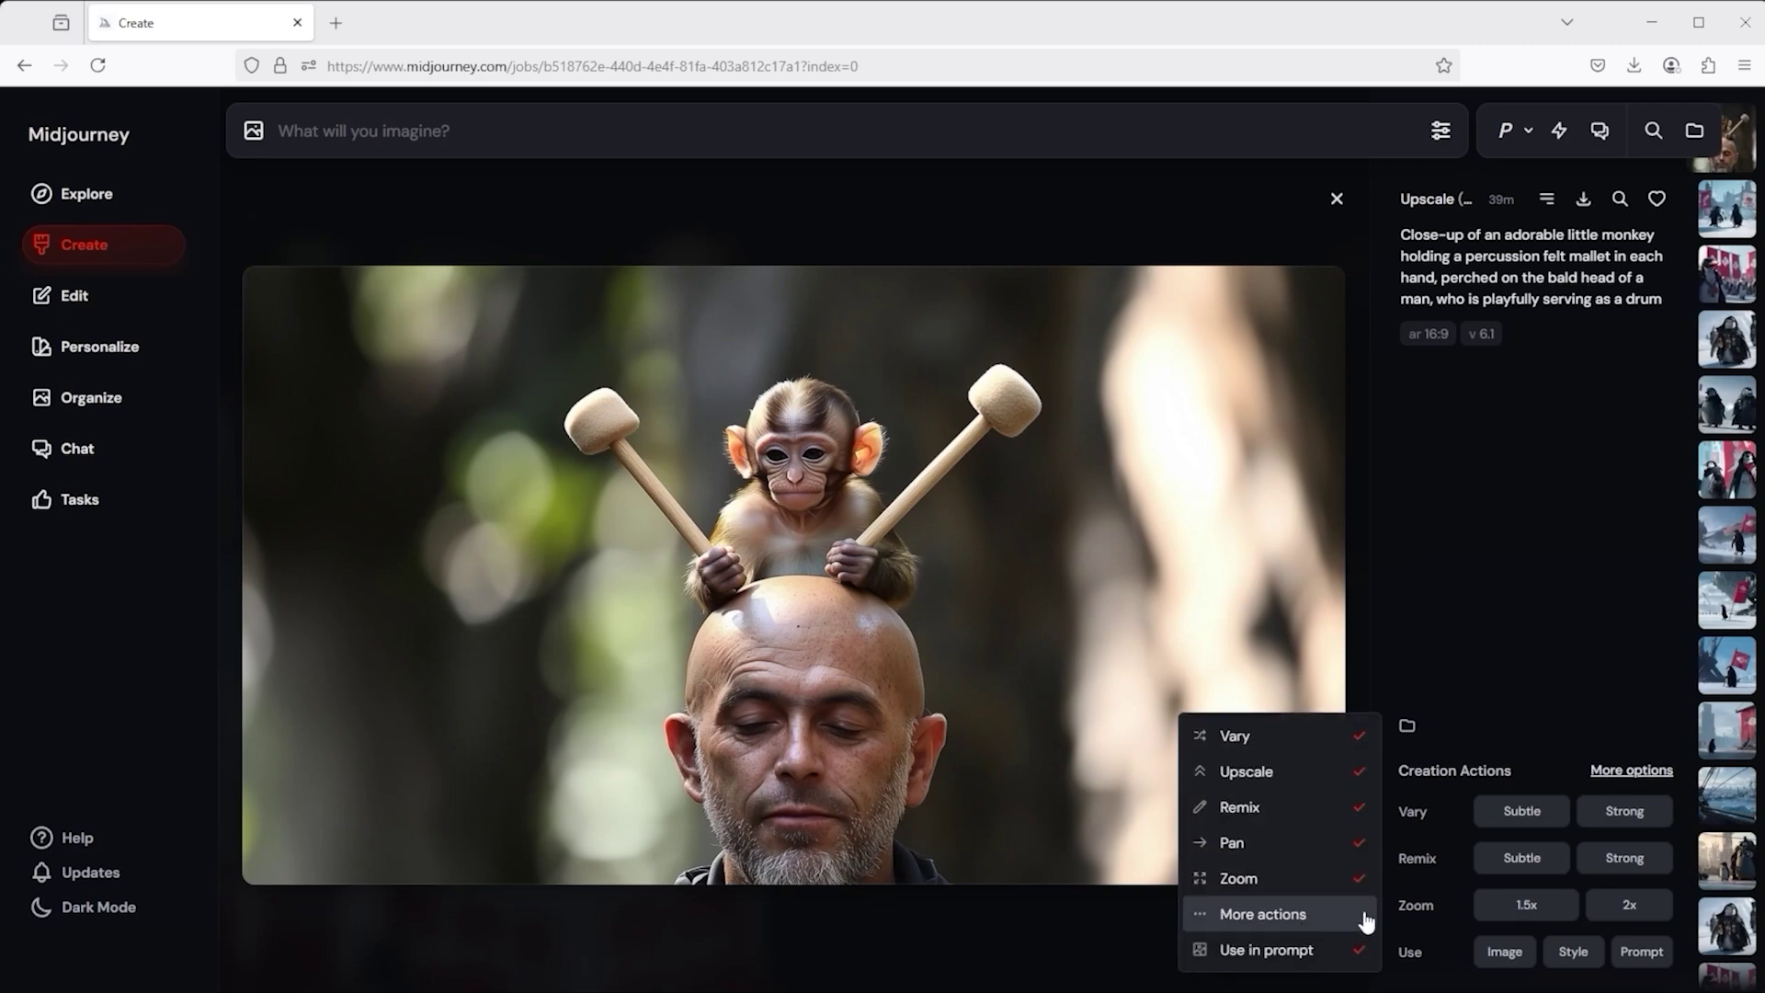
pyautogui.click(1305, 917)
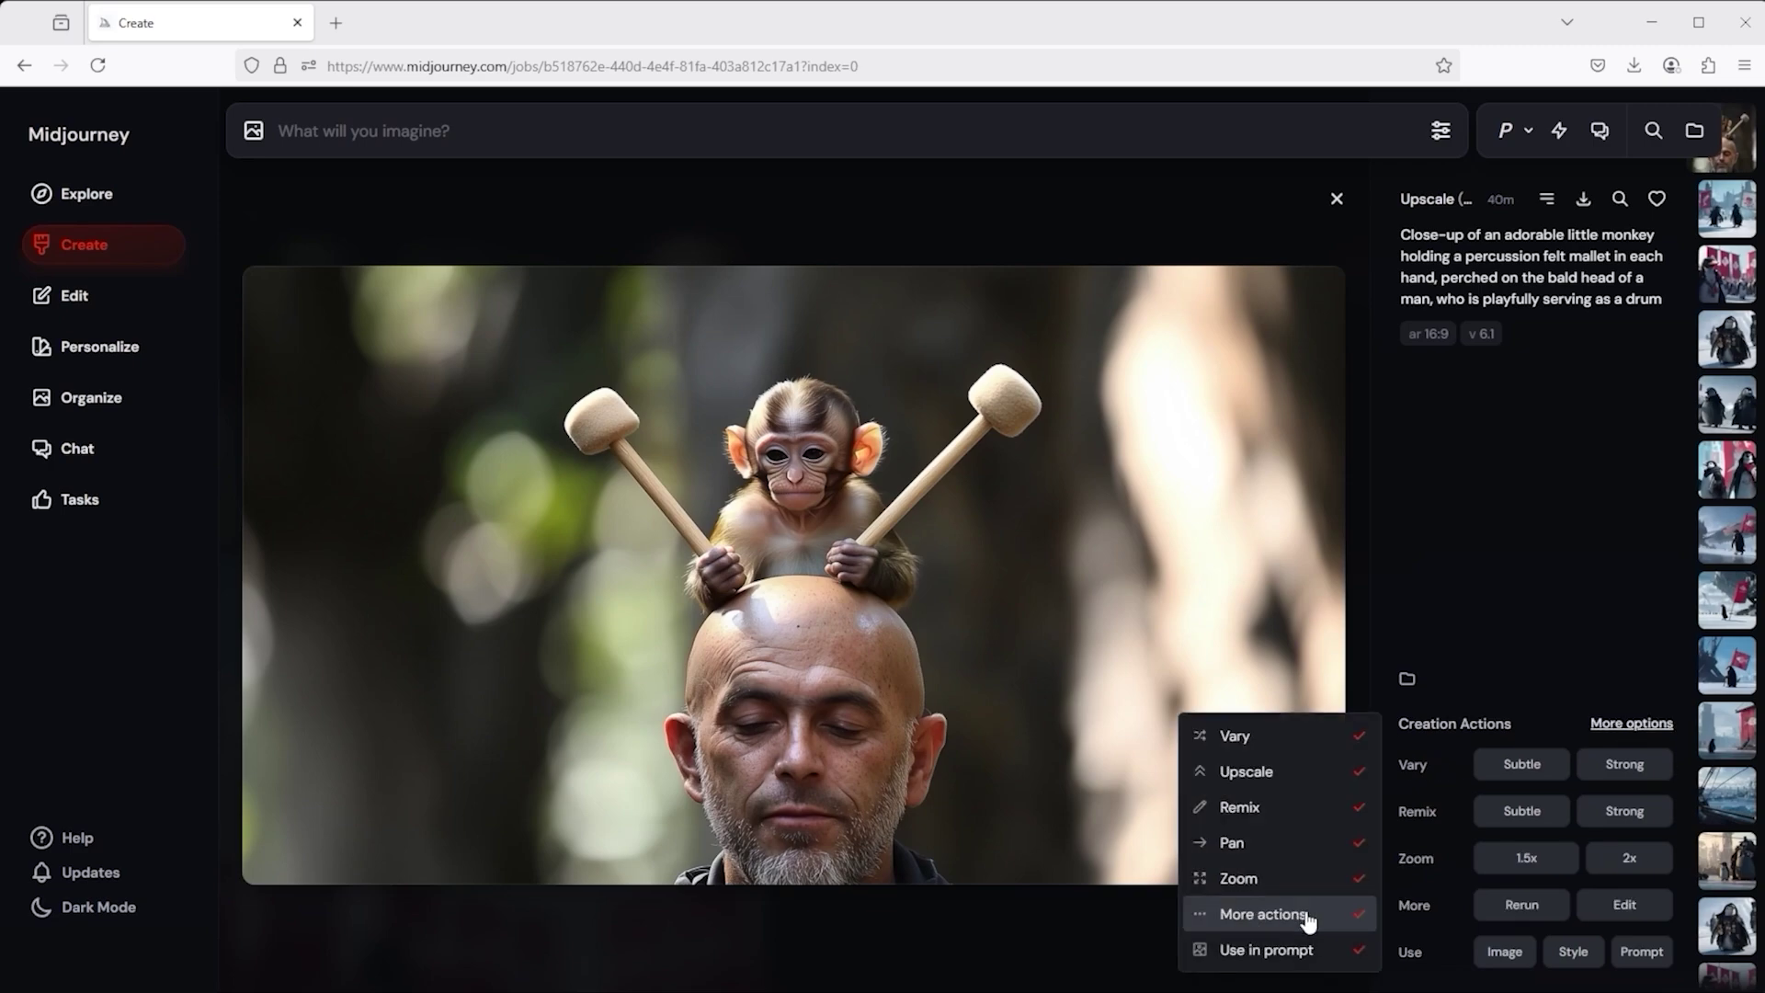
pyautogui.click(1624, 906)
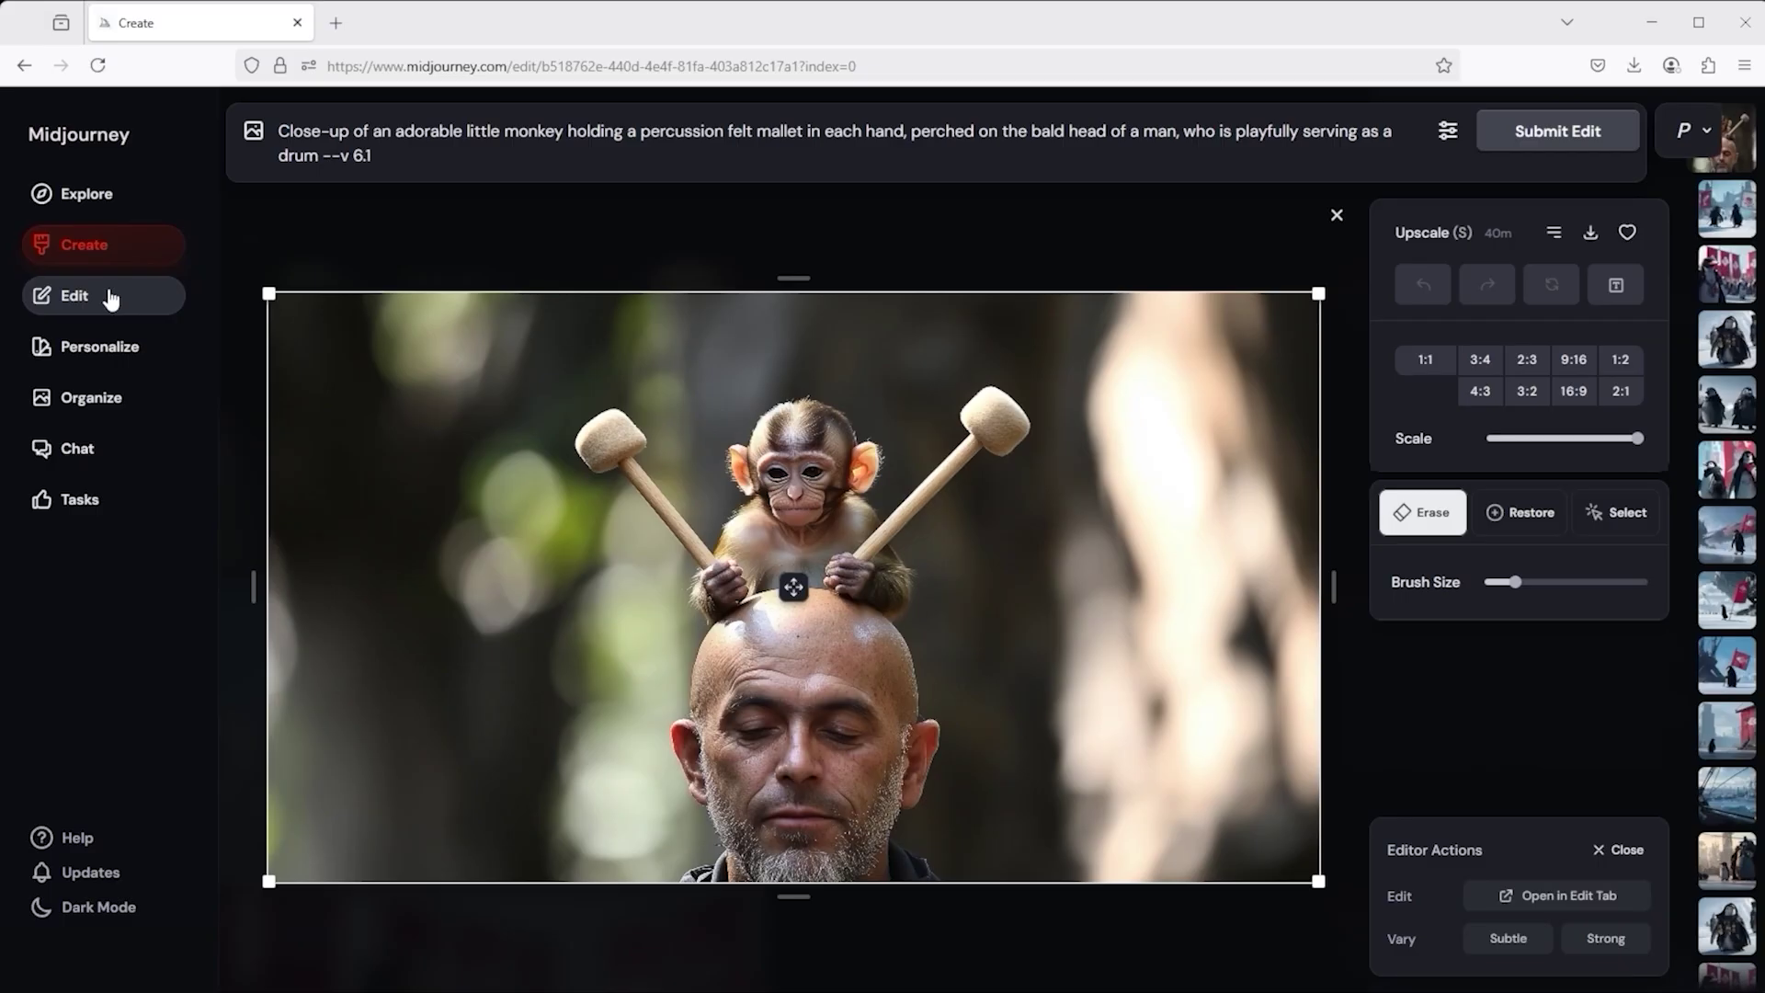
# Step: Use the sidebar Edit link to return to the Edit Your Images page
pyautogui.click(110, 301)
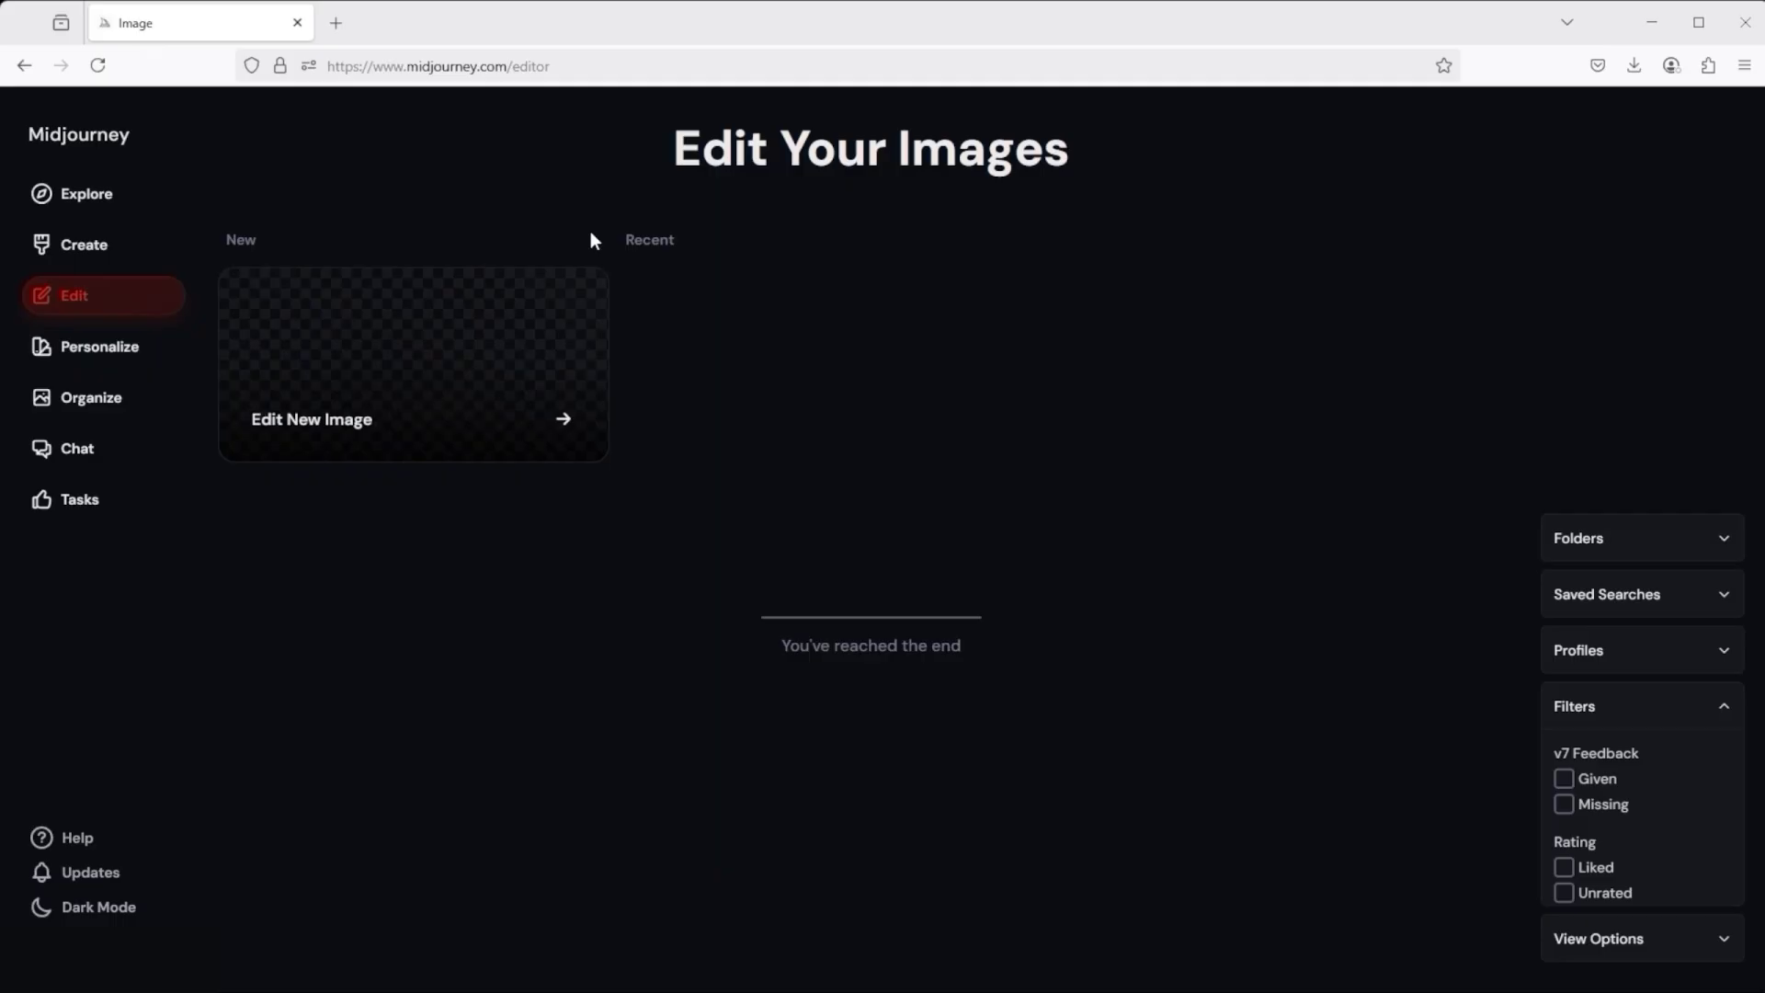
# Step: Upload the red-banner penguin army image as Layer 1, compare Edit and Retexture, and show its 100% scale settings
pyautogui.click(433, 340)
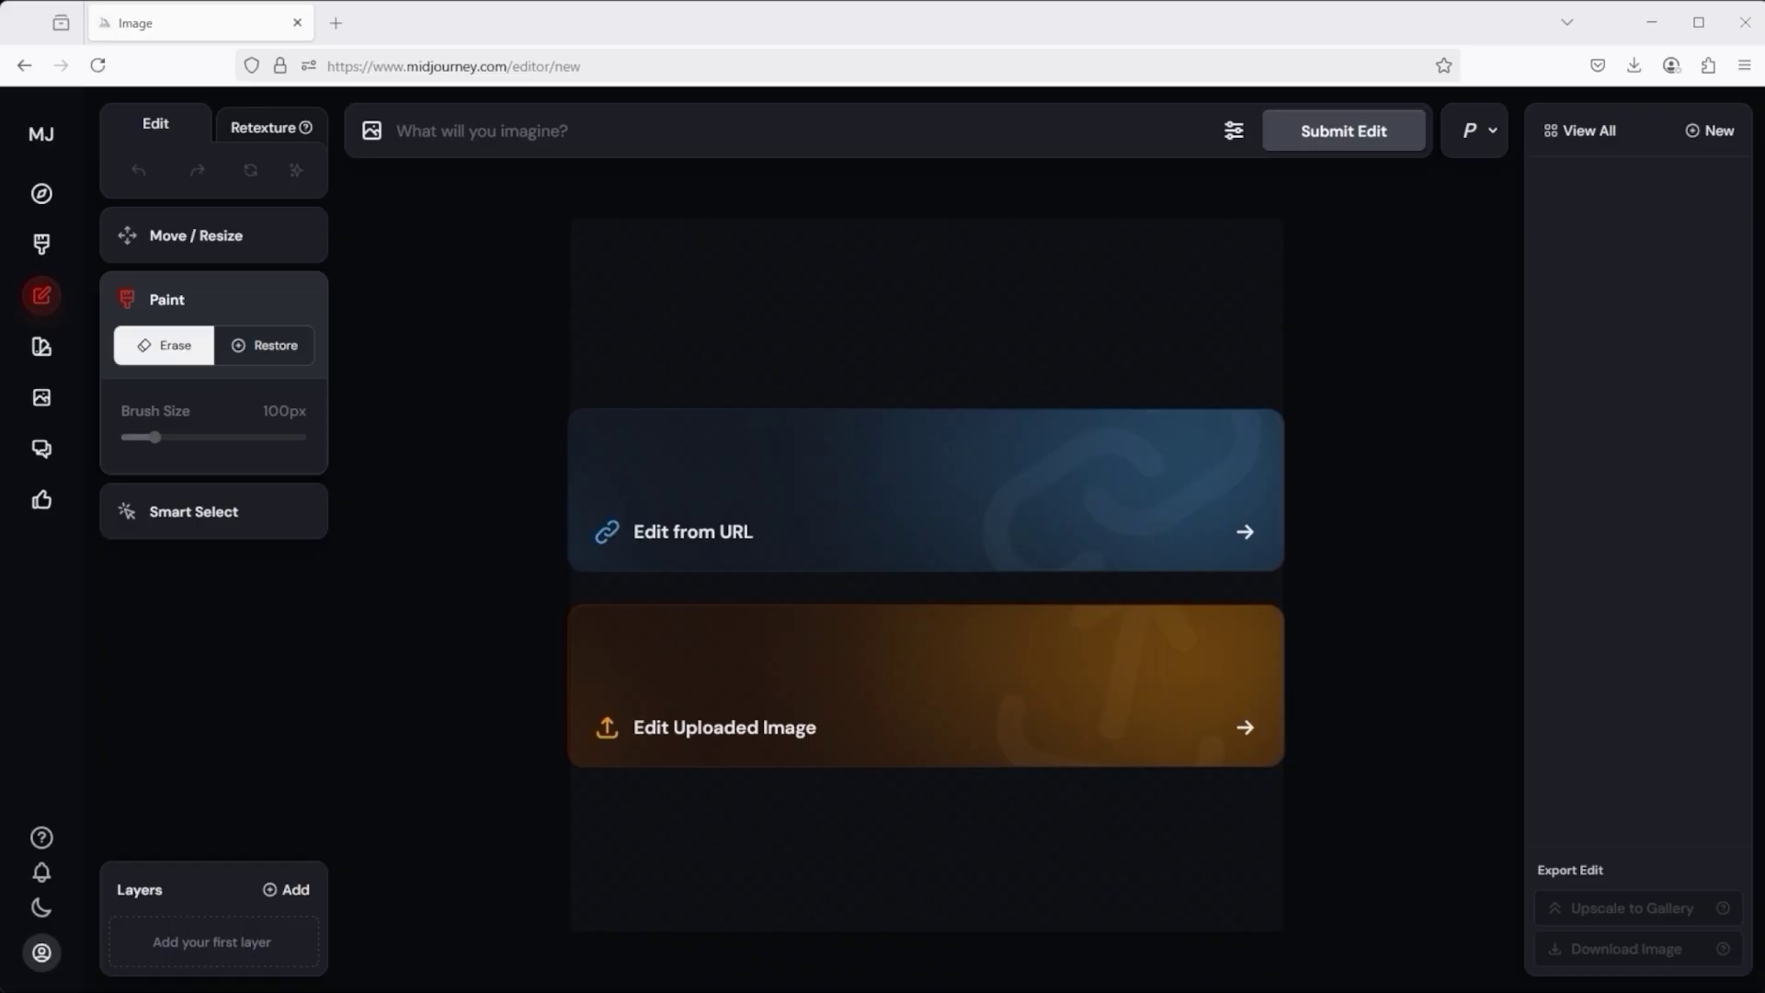
pyautogui.doubleClick(478, 360)
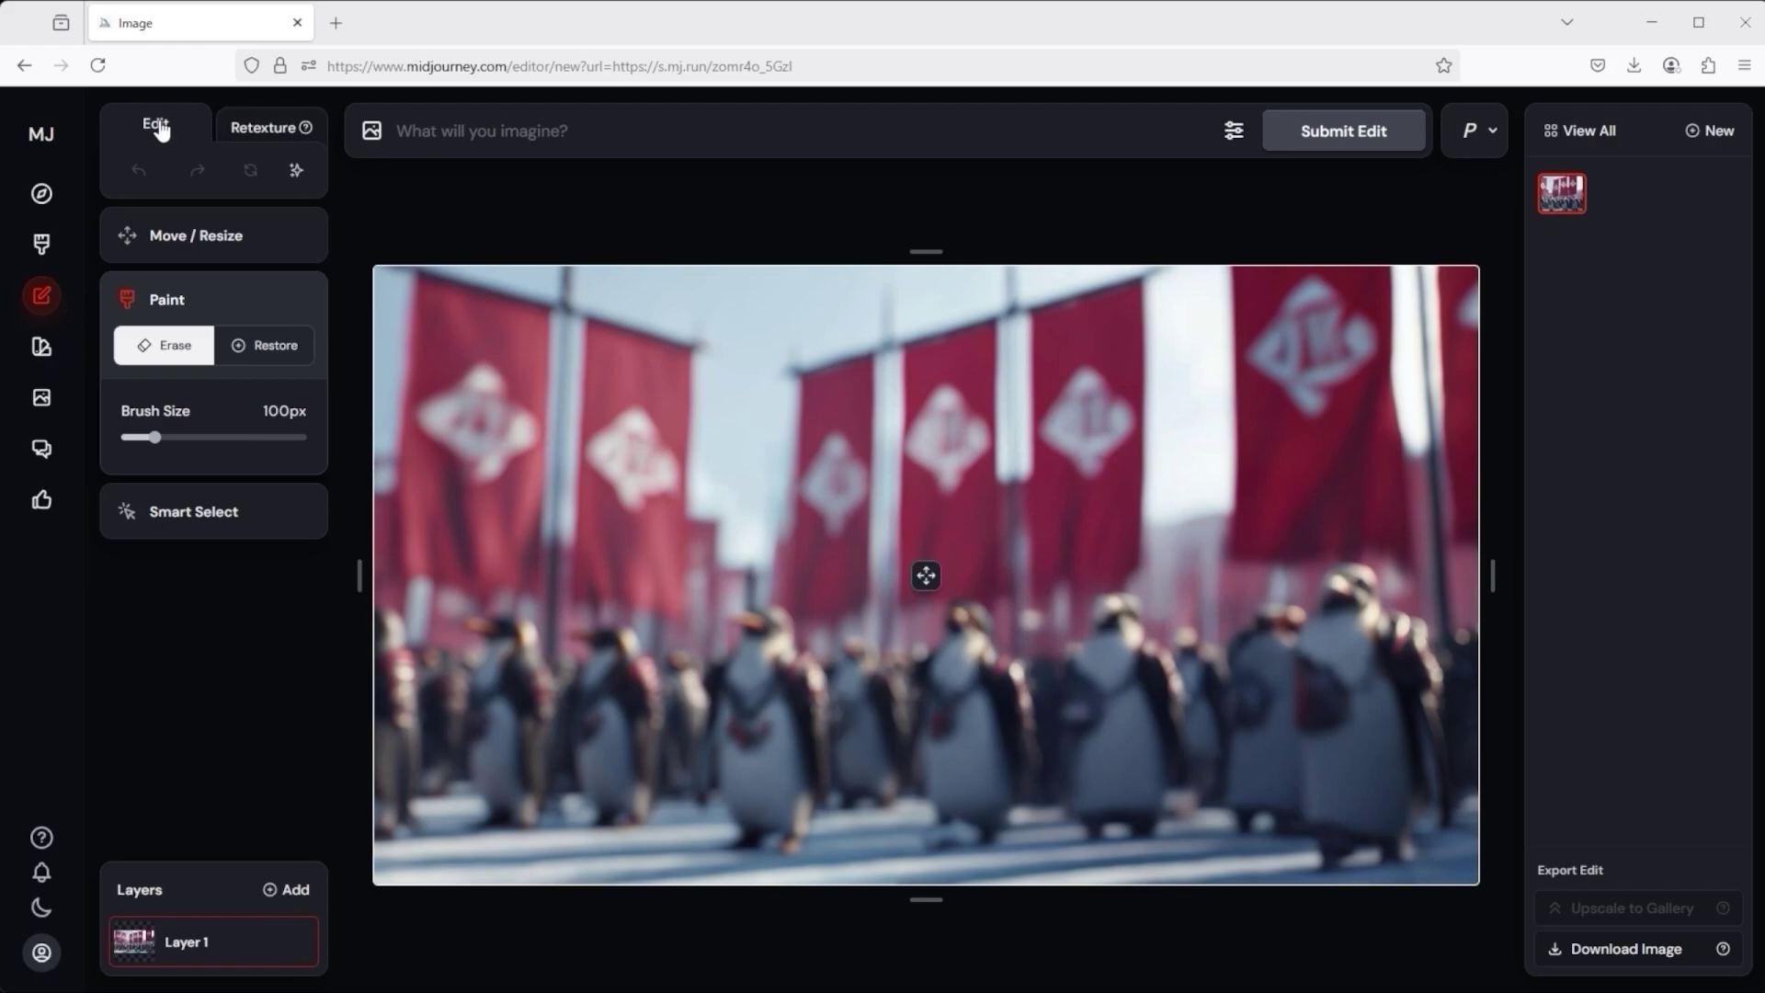
pyautogui.click(274, 125)
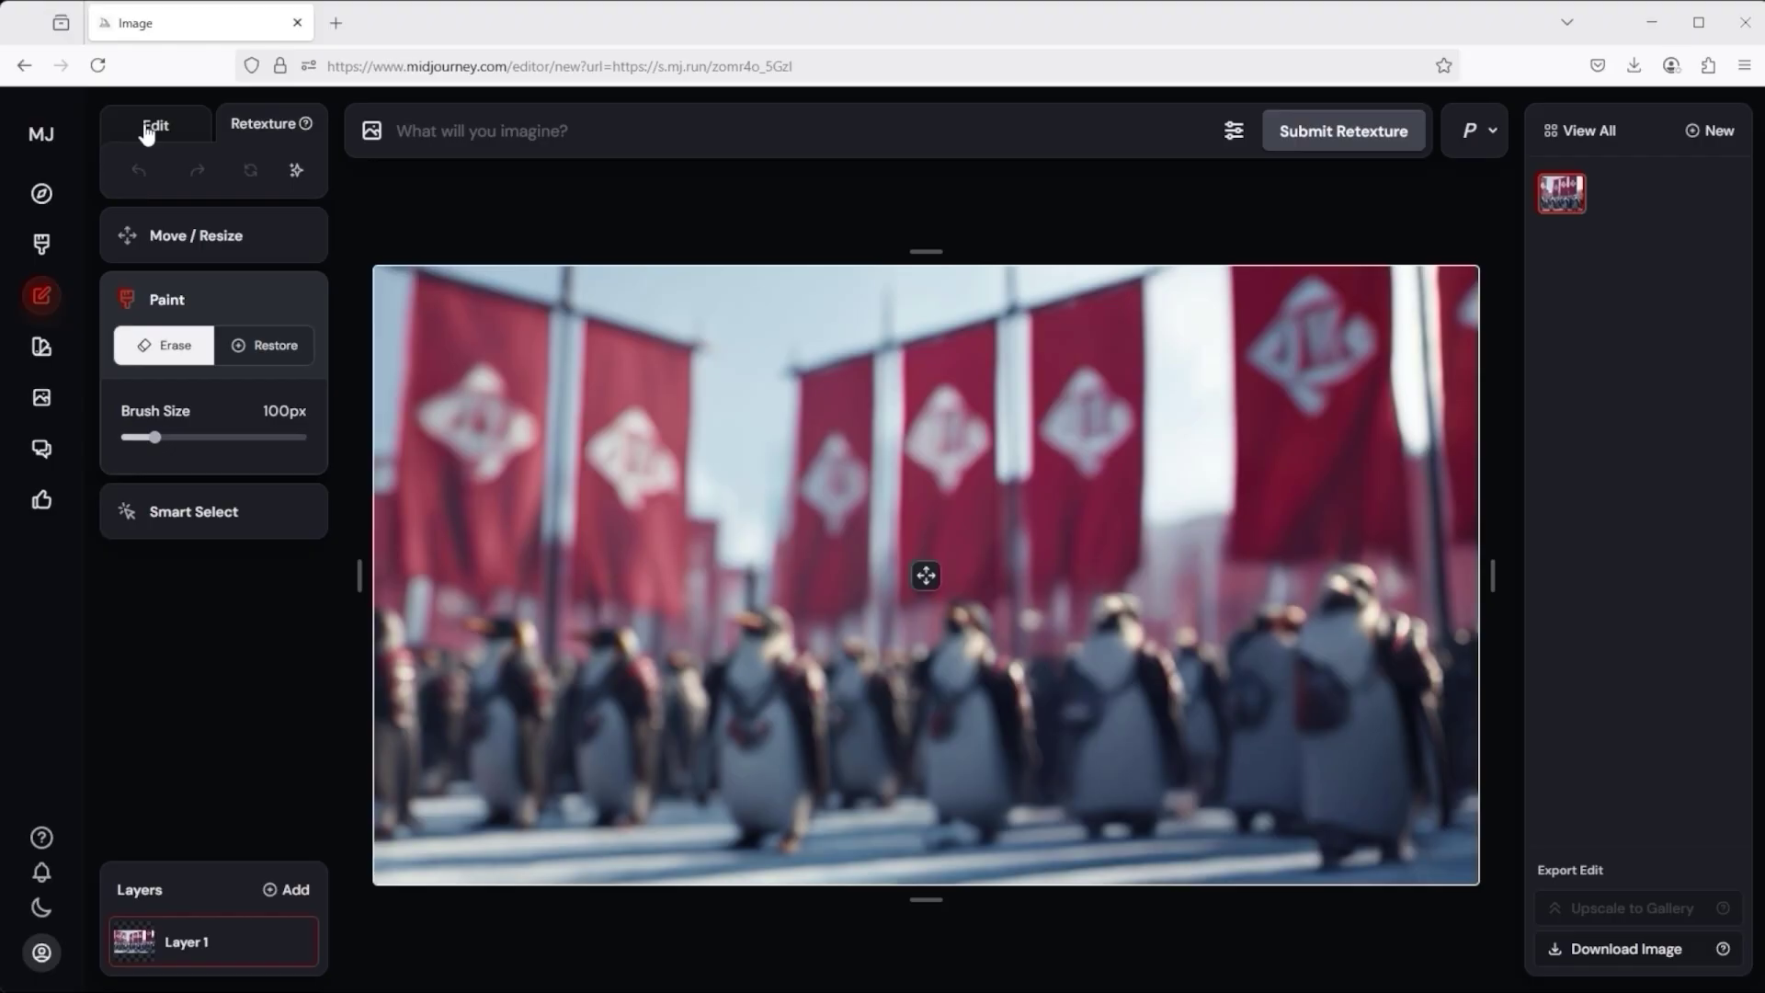
pyautogui.click(149, 127)
pyautogui.click(267, 123)
pyautogui.click(158, 125)
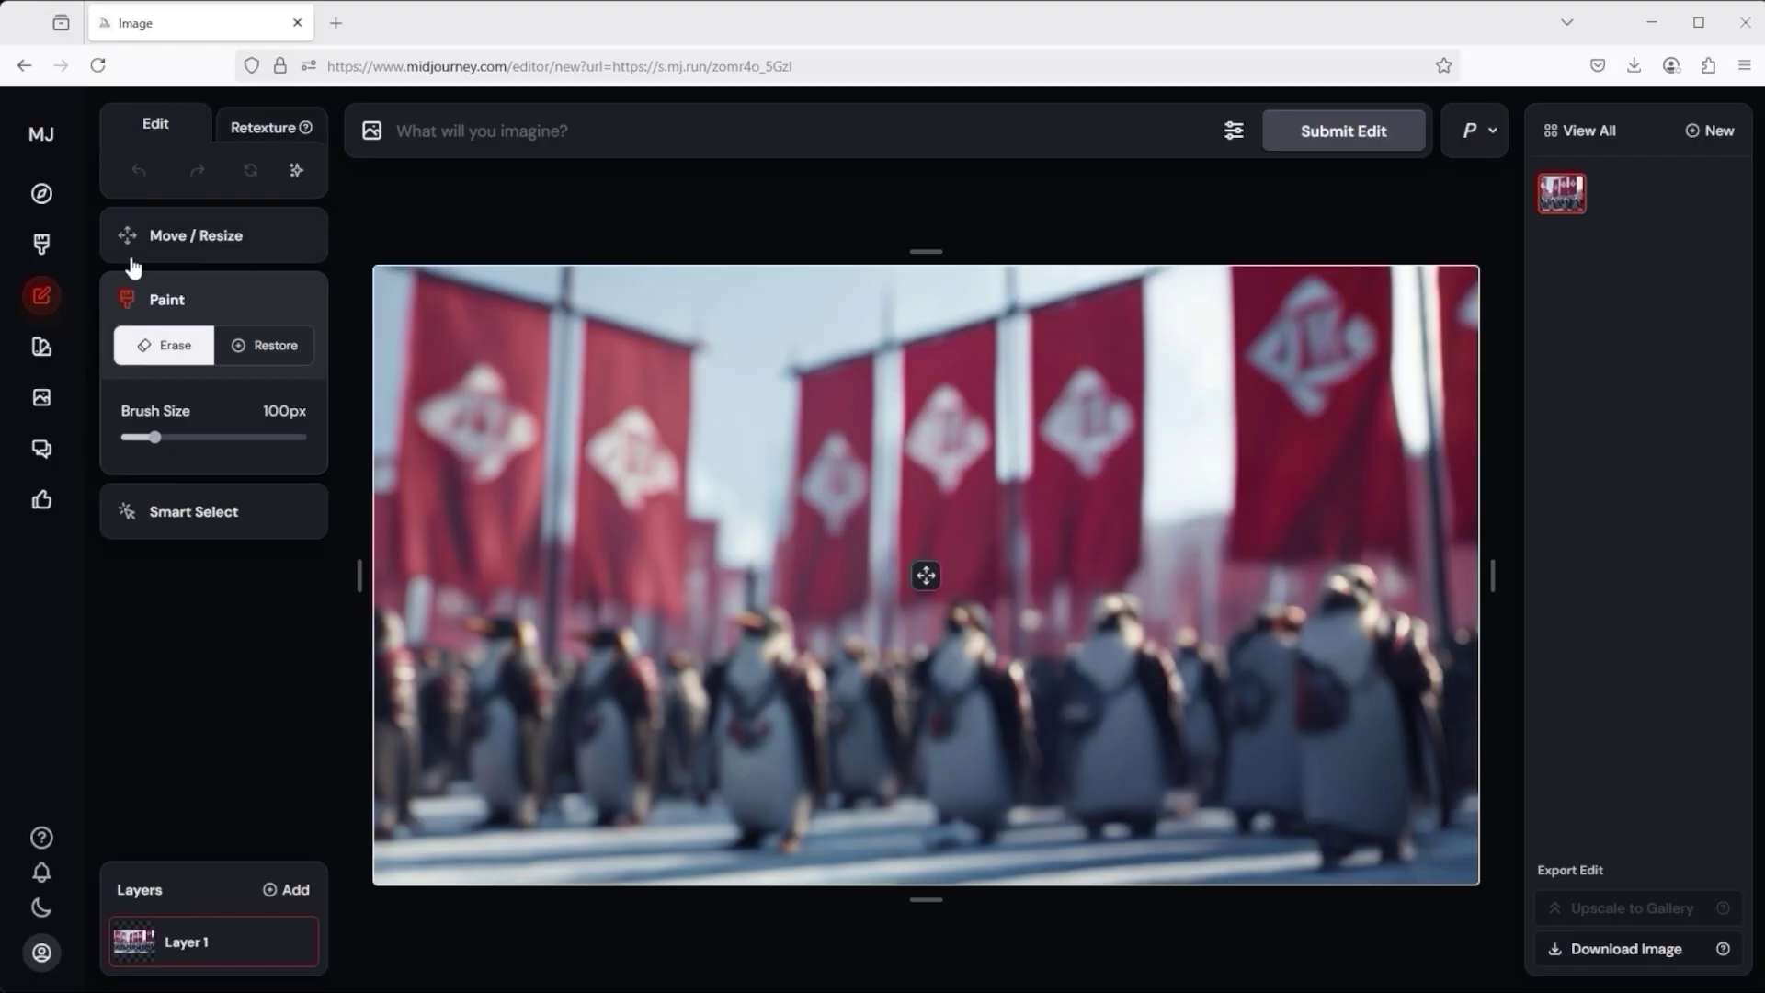
pyautogui.click(255, 138)
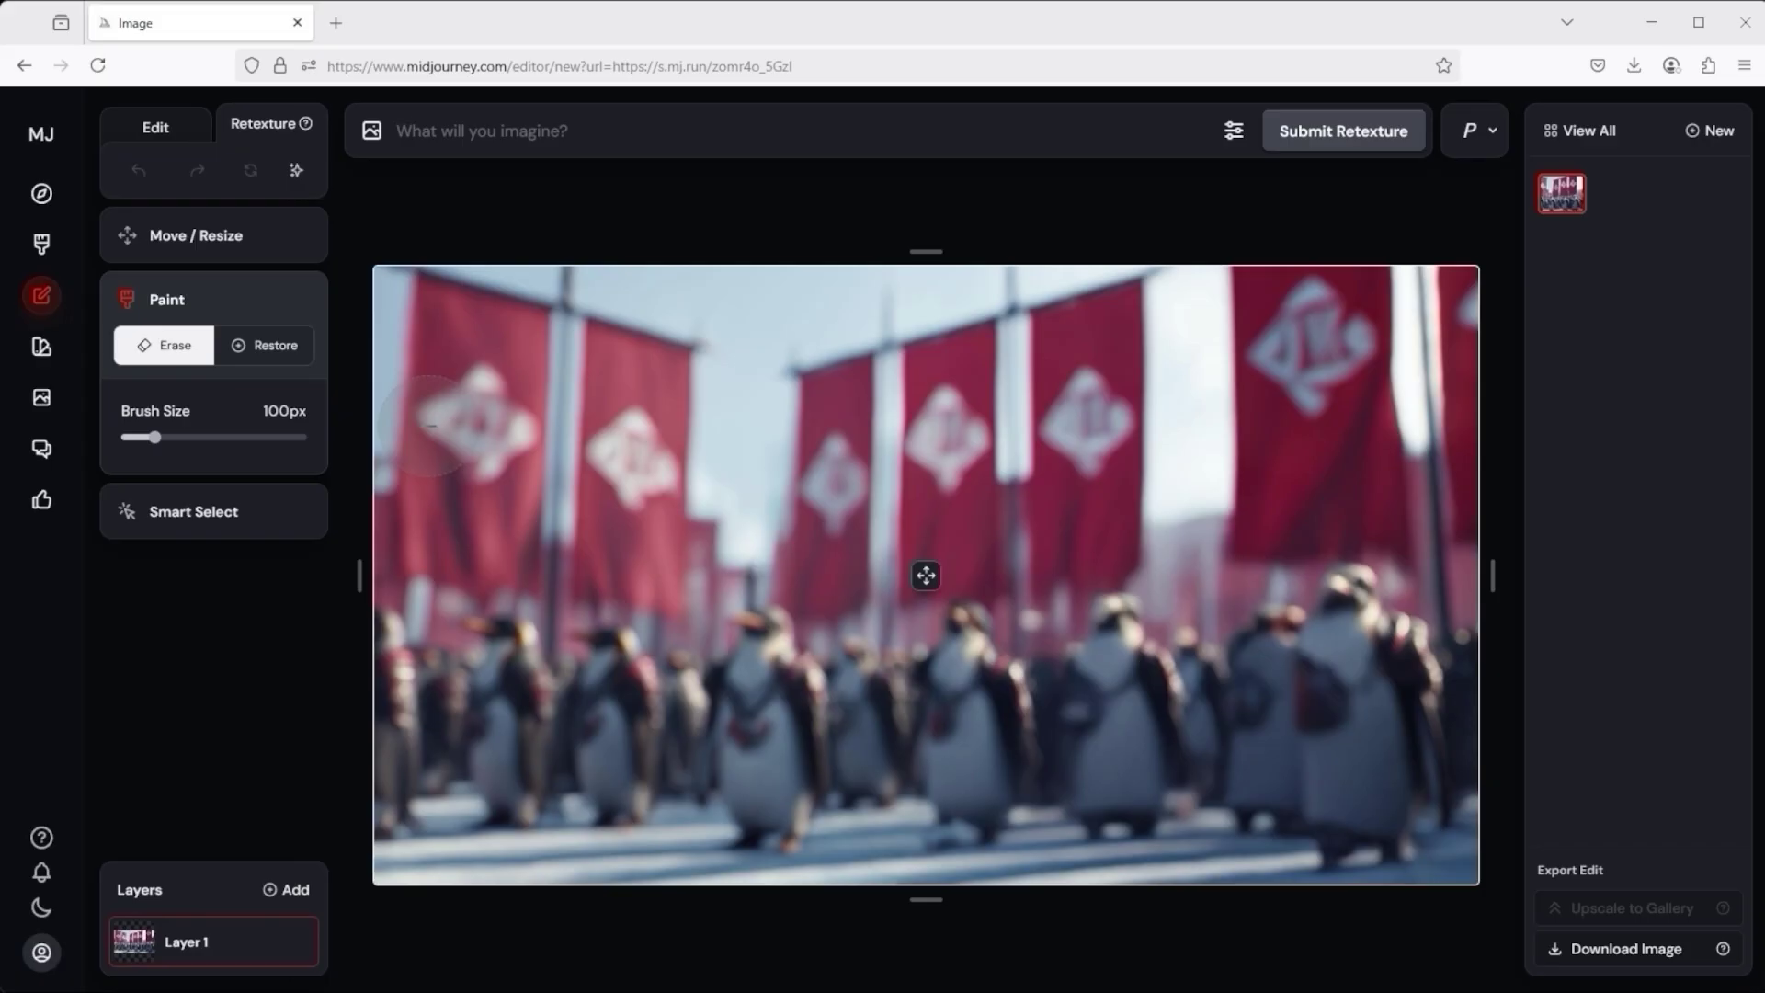
pyautogui.click(155, 130)
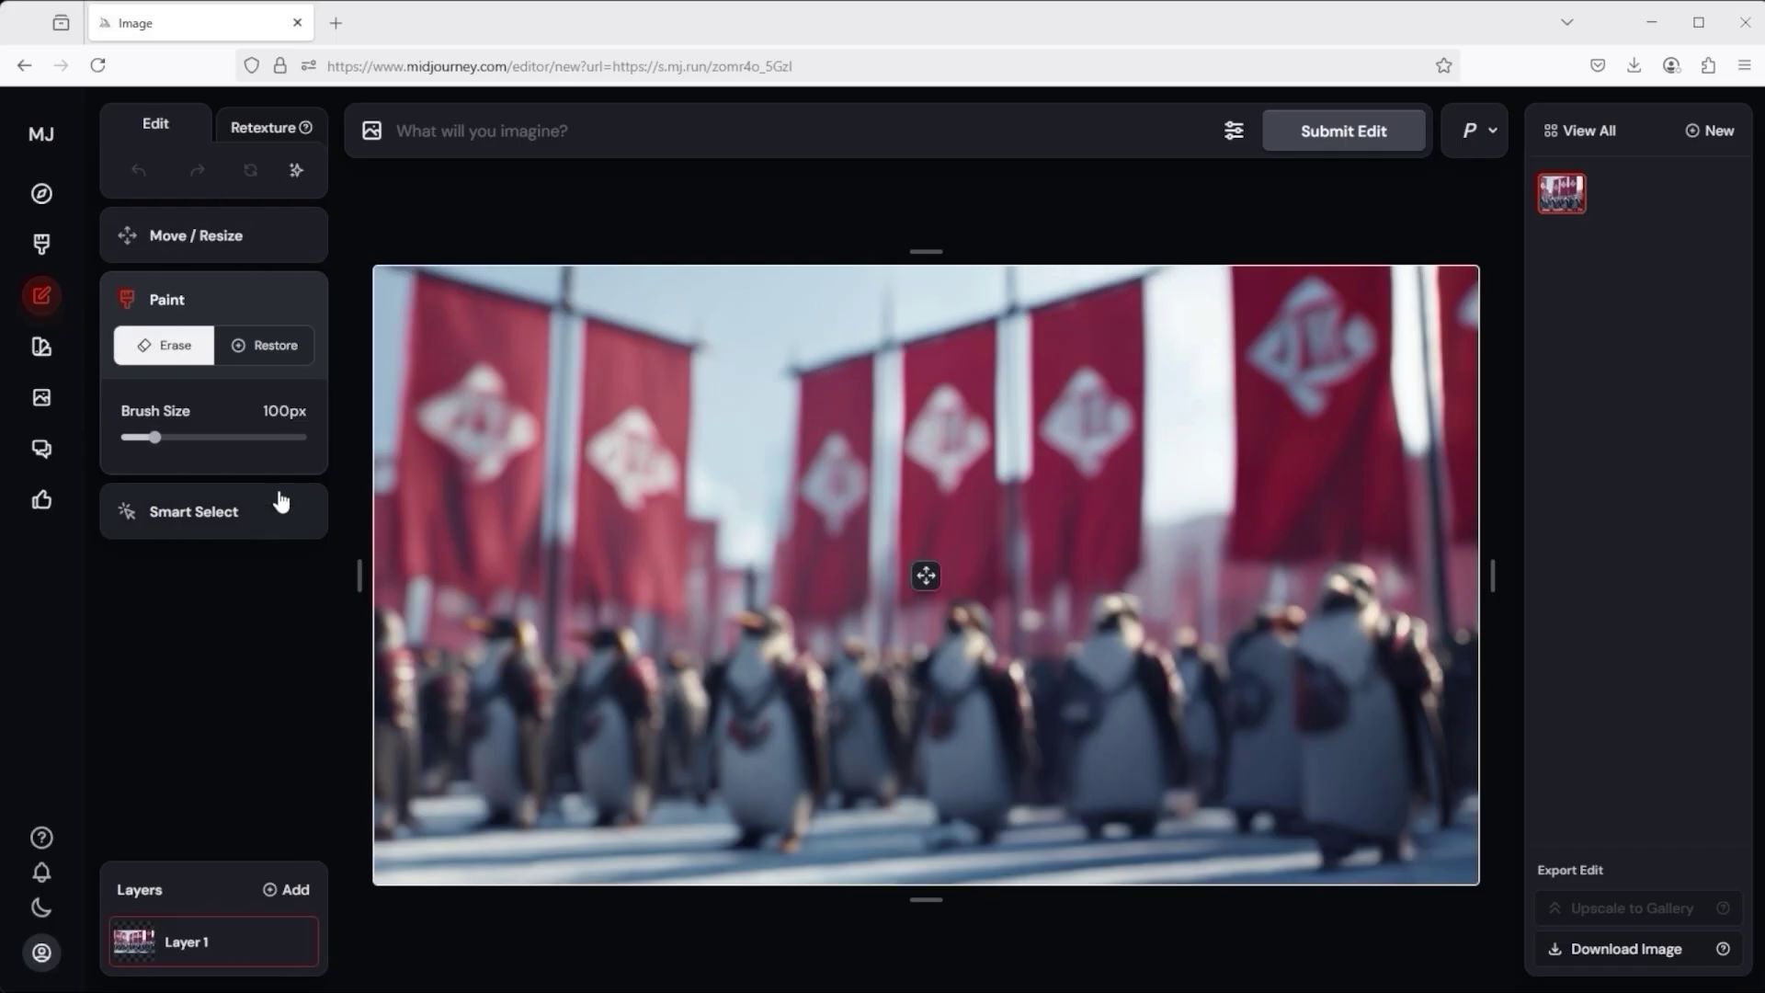
pyautogui.click(197, 241)
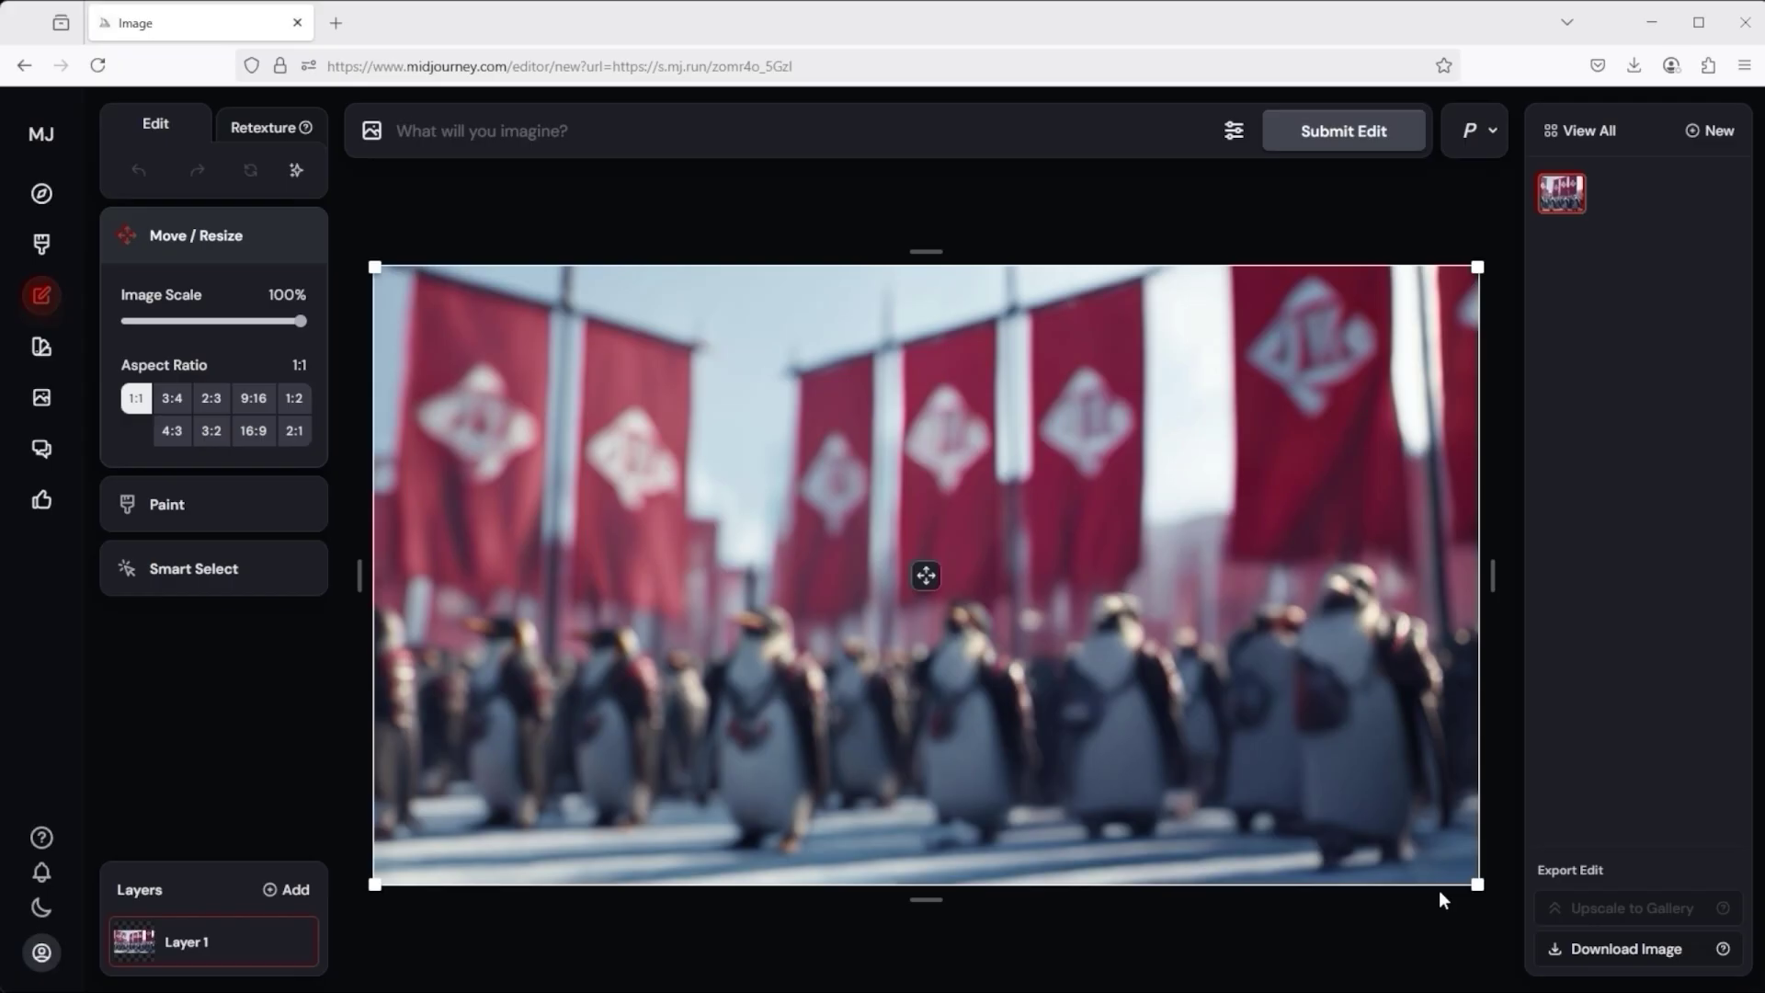
pyautogui.moveTo(1477, 267); pyautogui.dragTo(1122, 464)
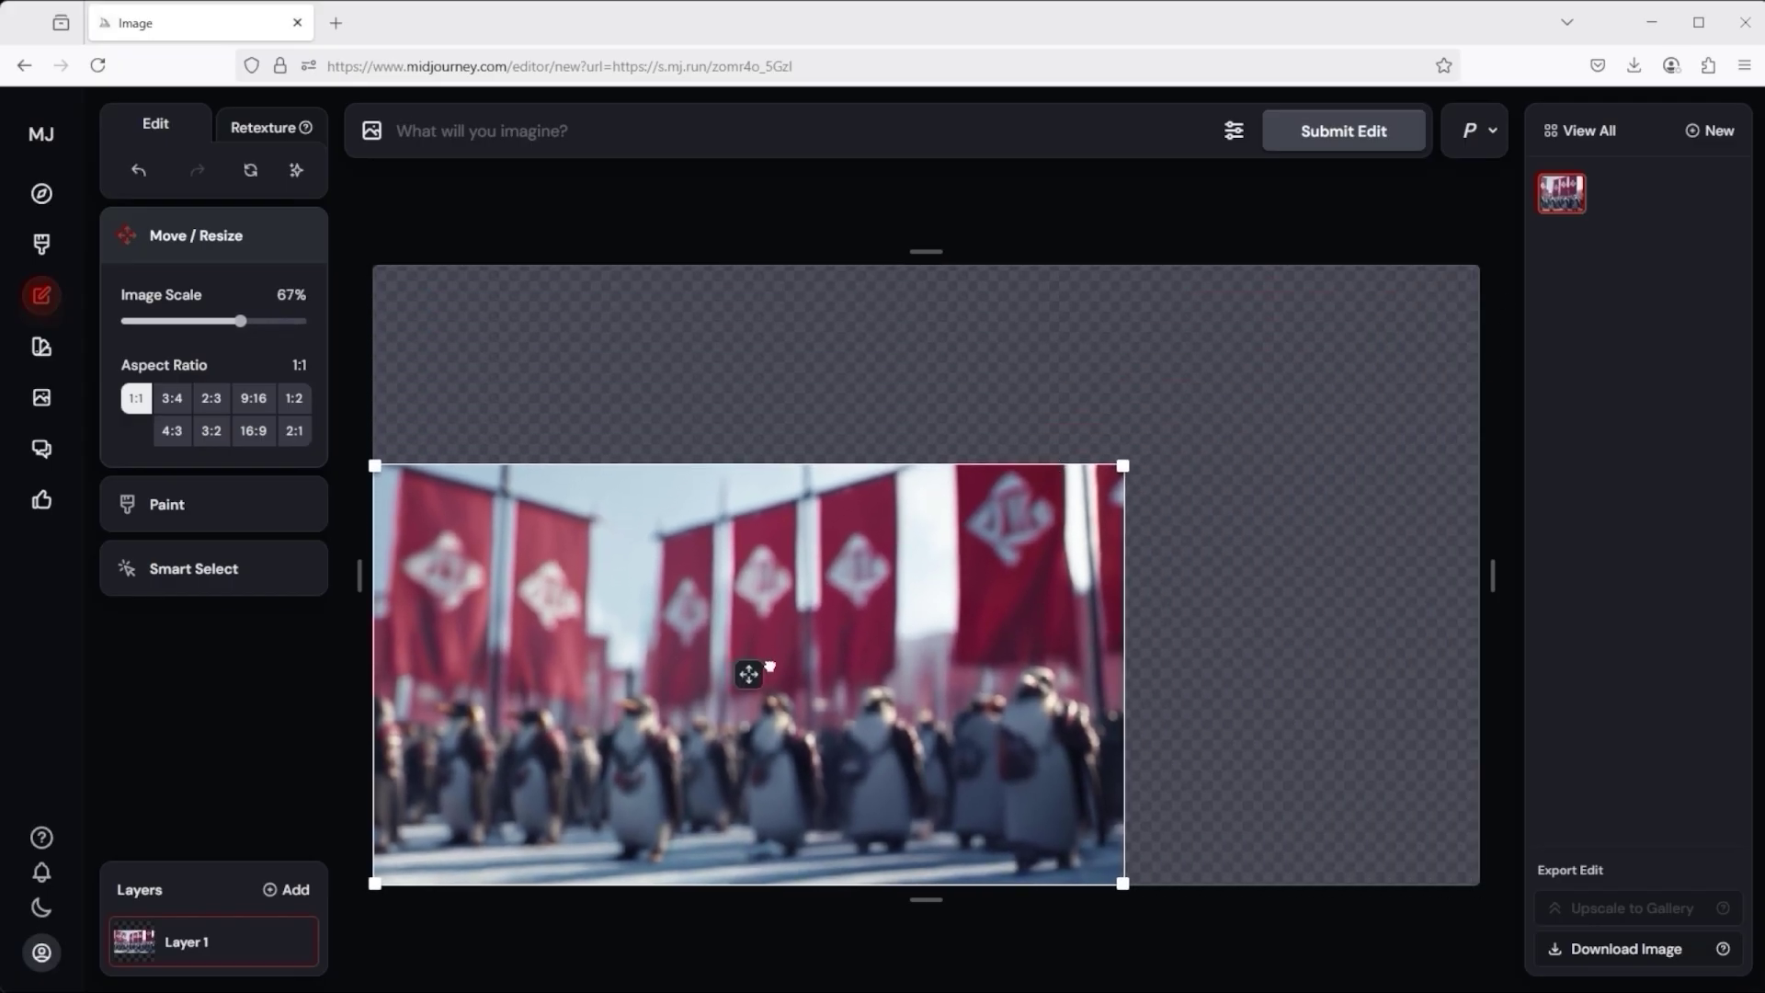
pyautogui.moveTo(768, 669); pyautogui.dragTo(926, 575)
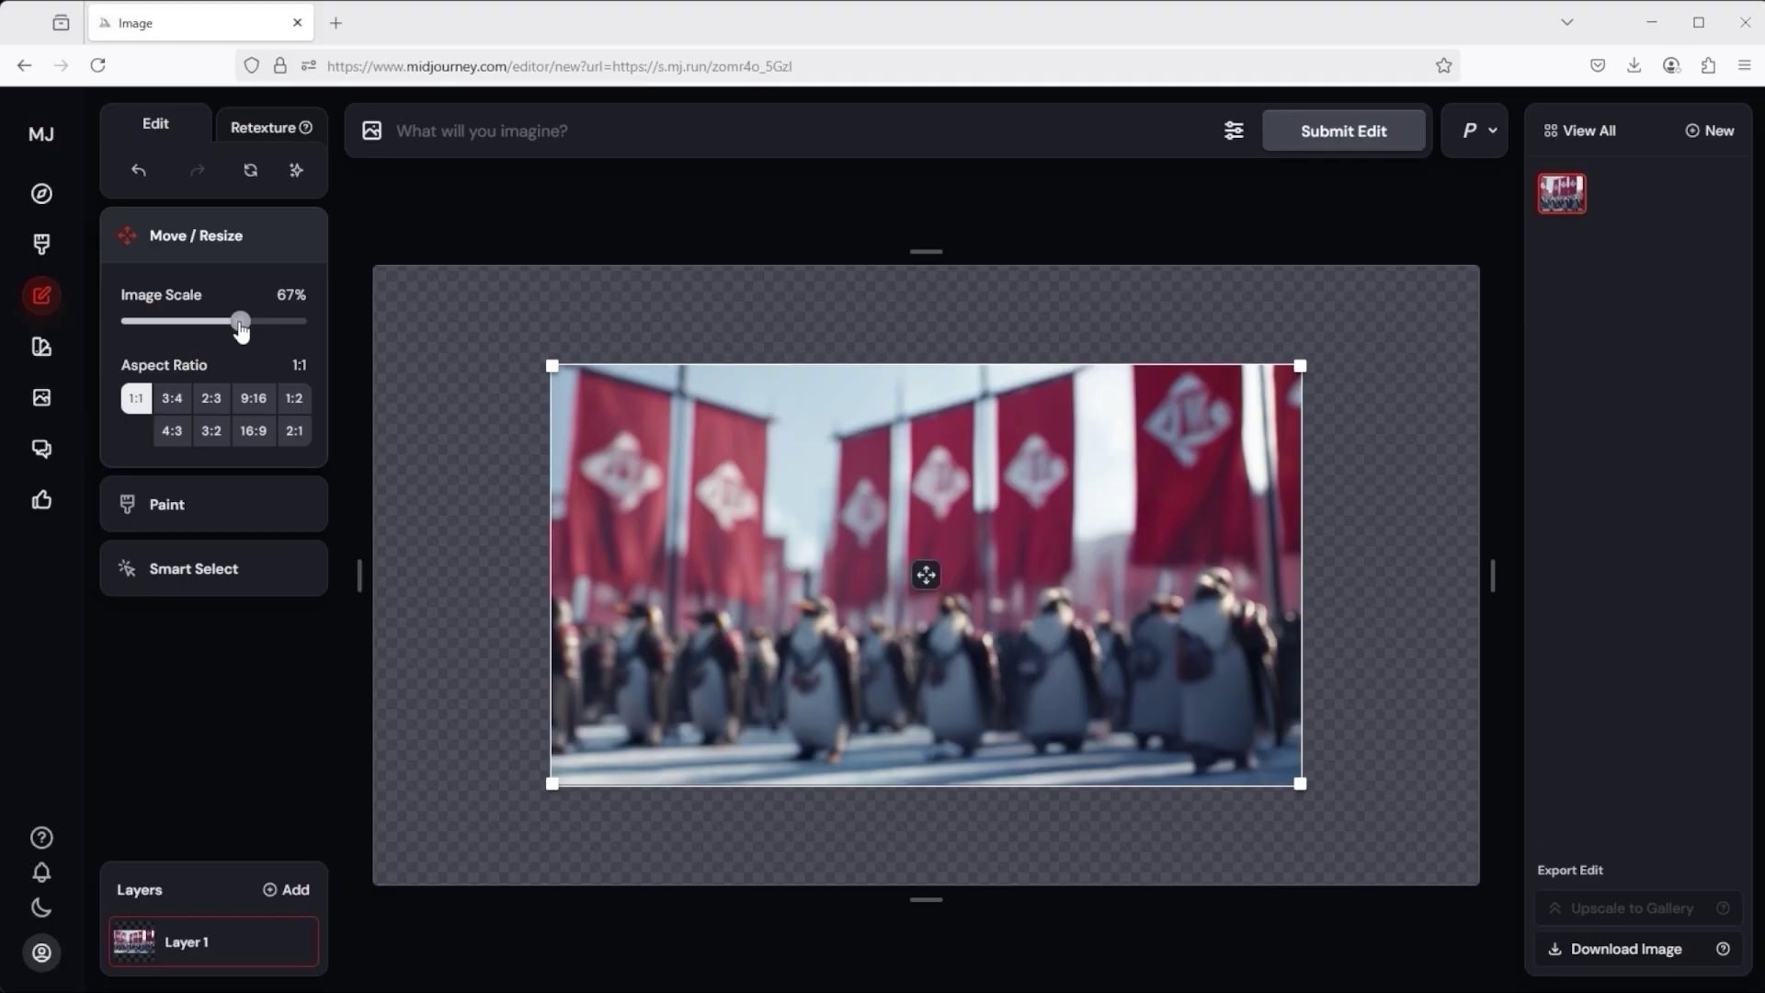
pyautogui.moveTo(241, 331); pyautogui.dragTo(146, 338)
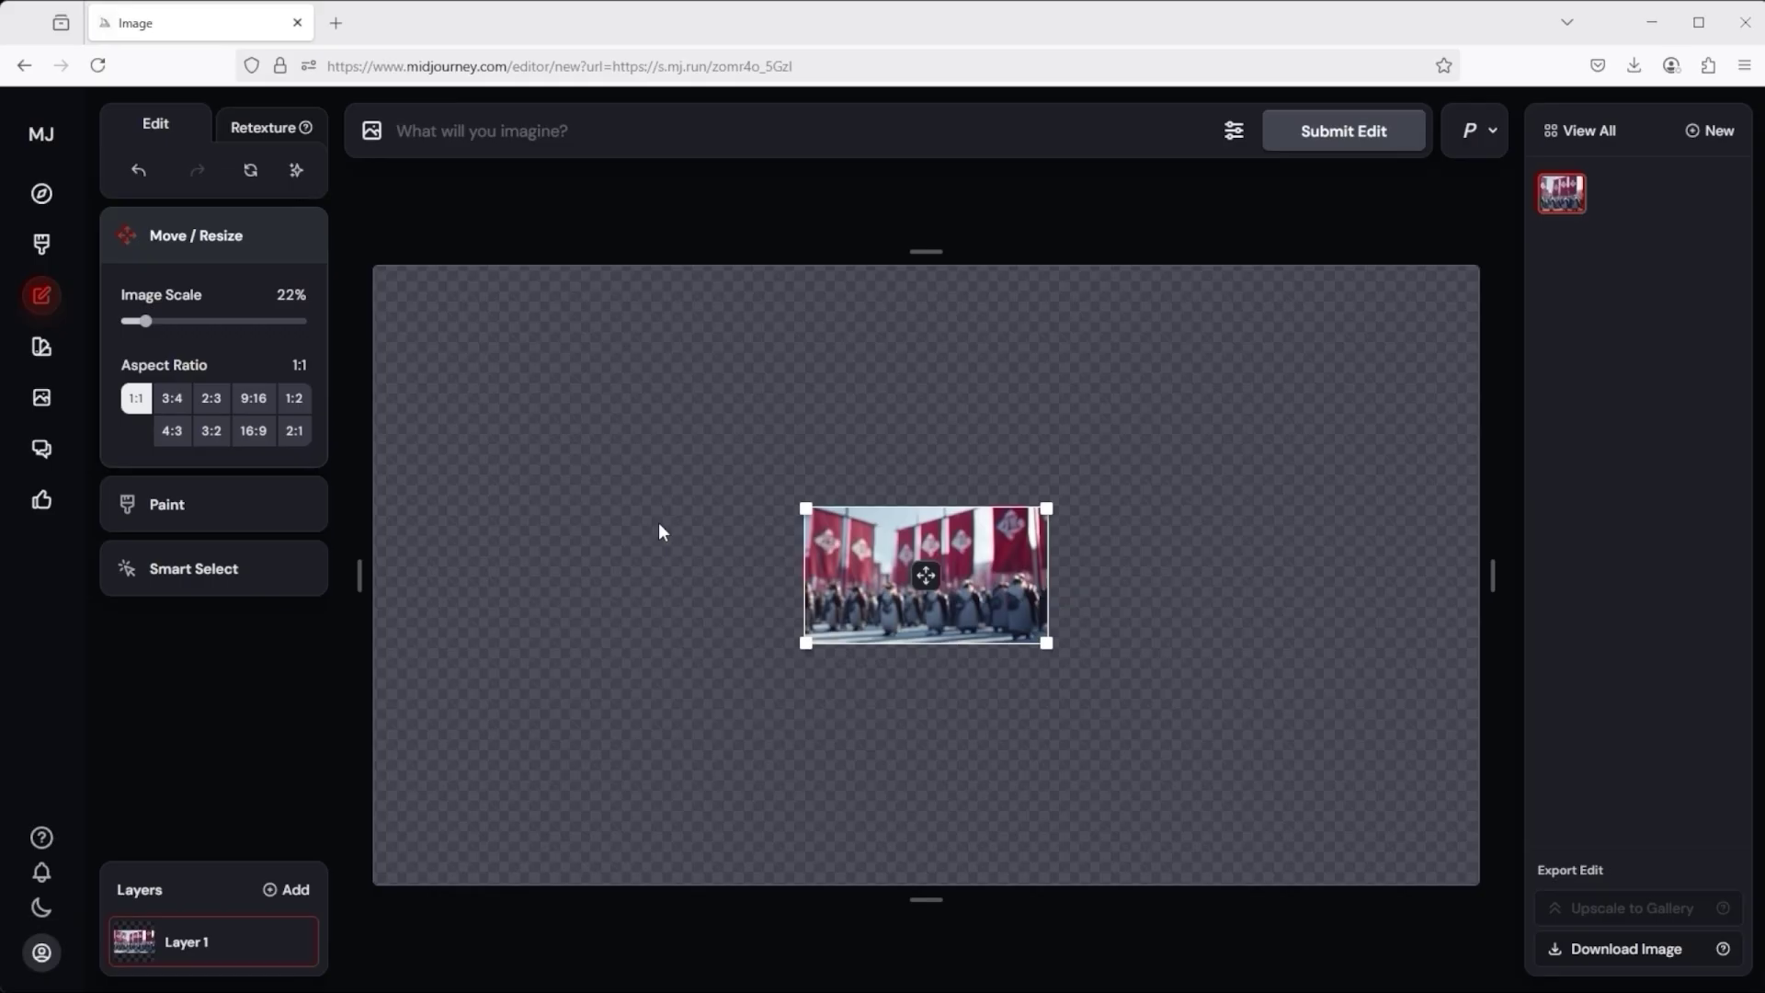
pyautogui.moveTo(145, 322); pyautogui.dragTo(223, 324)
pyautogui.moveTo(874, 542)
pyautogui.mouseDown()
pyautogui.moveTo(663, 449)
pyautogui.moveTo(833, 538)
pyautogui.moveTo(986, 546)
pyautogui.moveTo(936, 570)
pyautogui.moveTo(883, 544)
pyautogui.mouseUp()
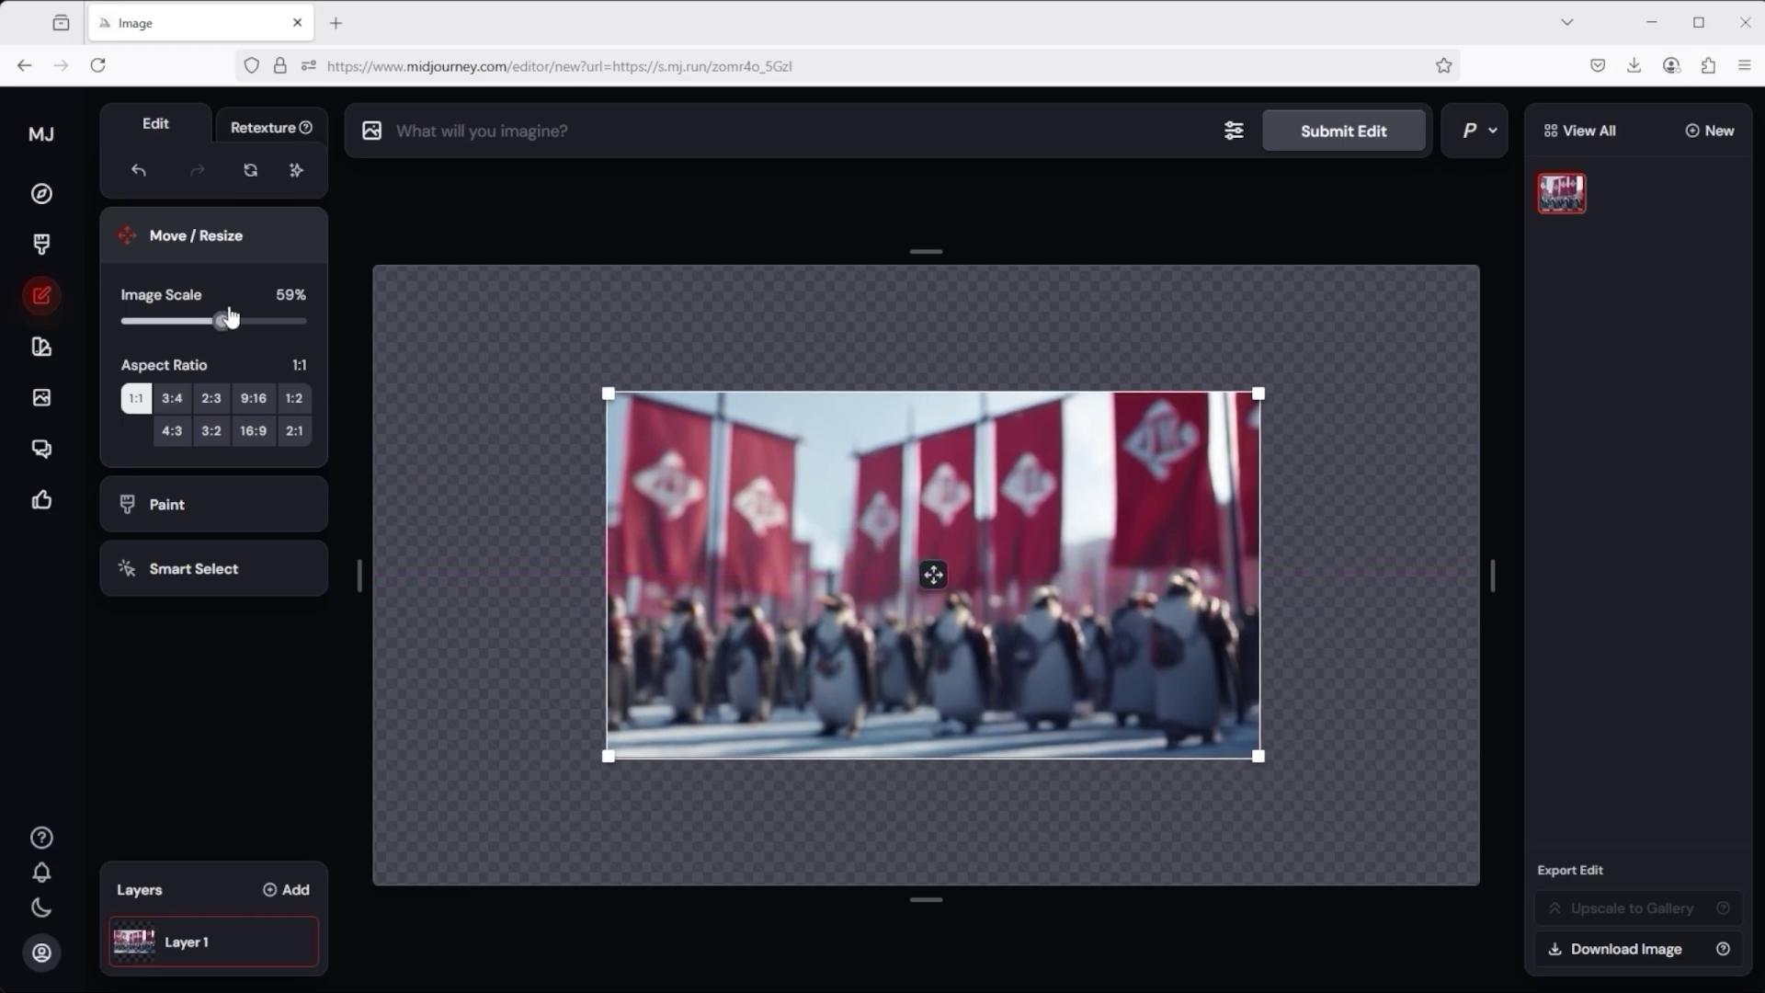
pyautogui.moveTo(226, 321); pyautogui.dragTo(307, 329)
pyautogui.moveTo(858, 516); pyautogui.dragTo(851, 516)
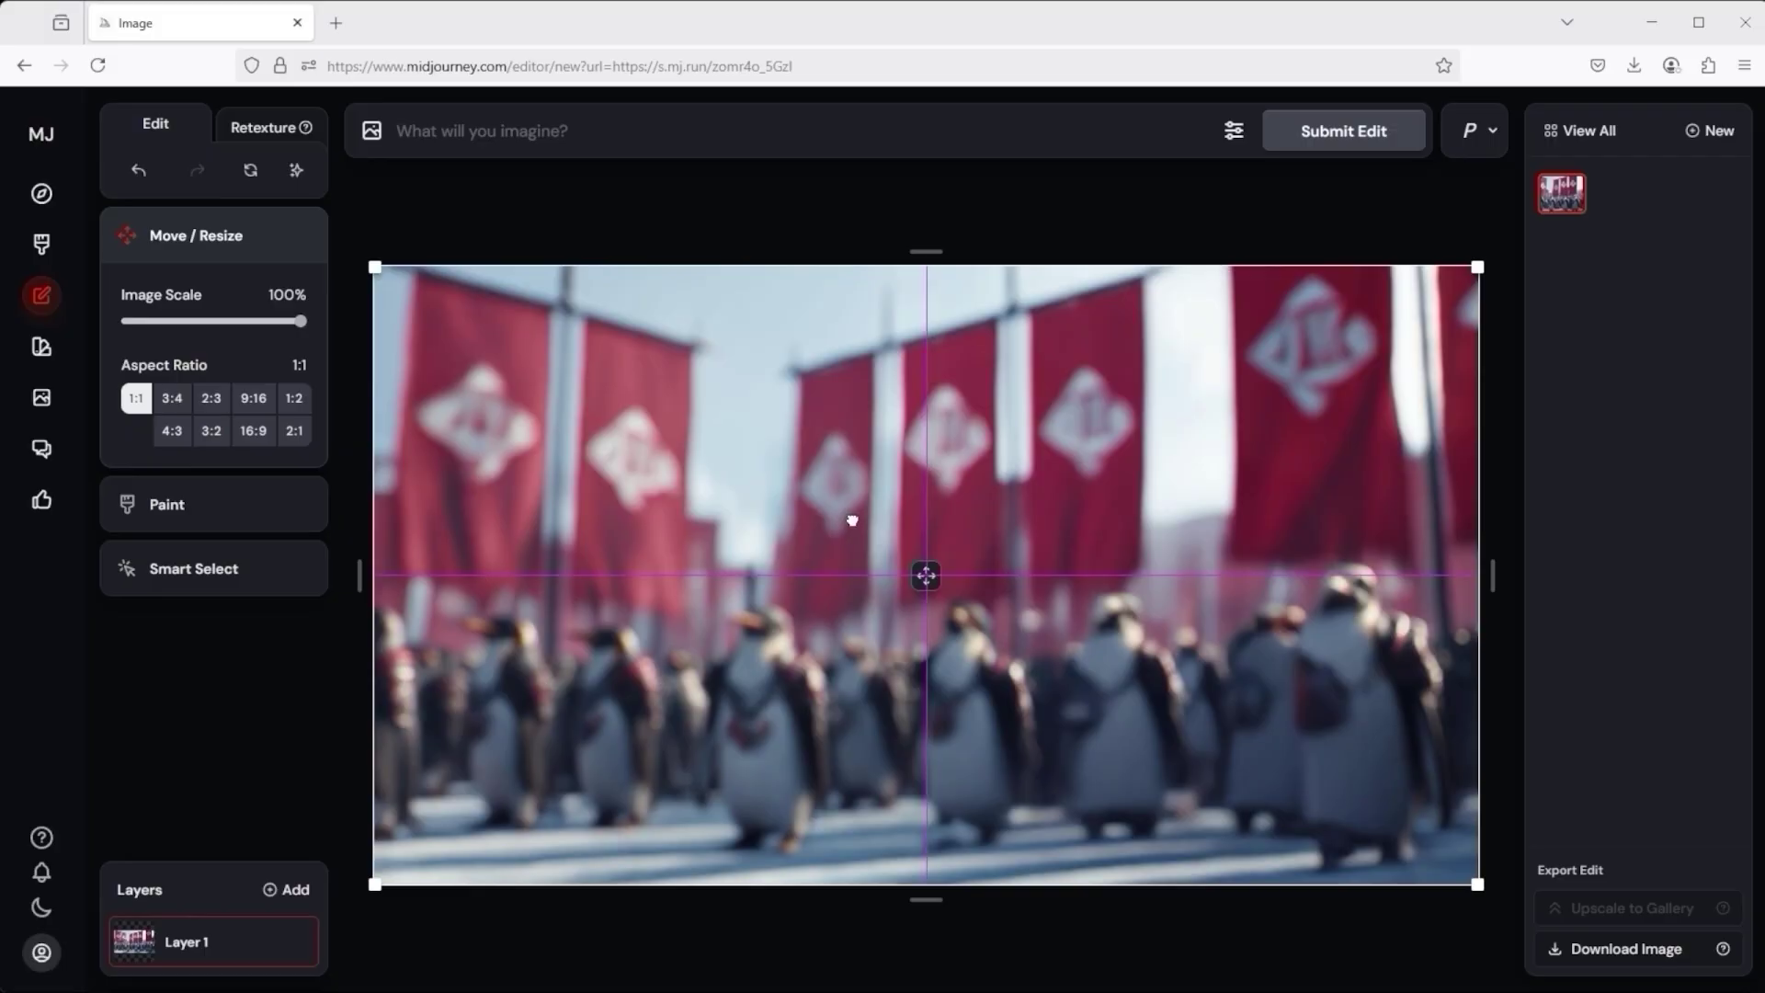
pyautogui.click(175, 405)
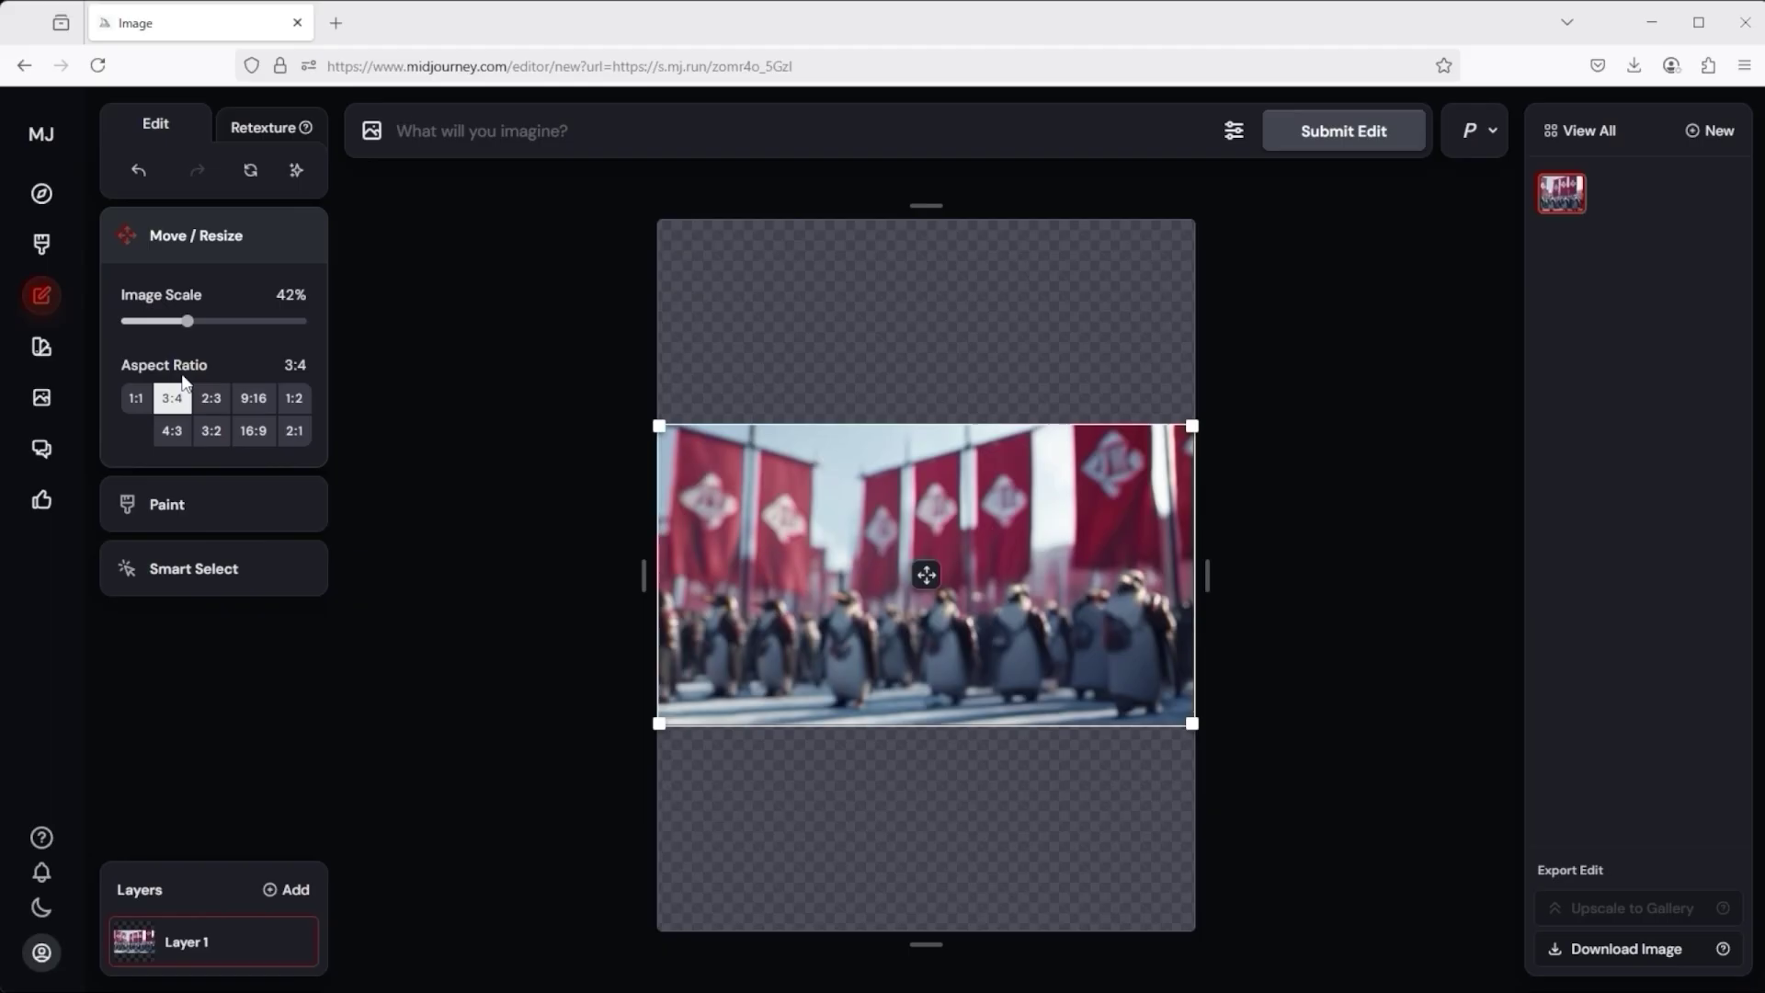
pyautogui.click(212, 400)
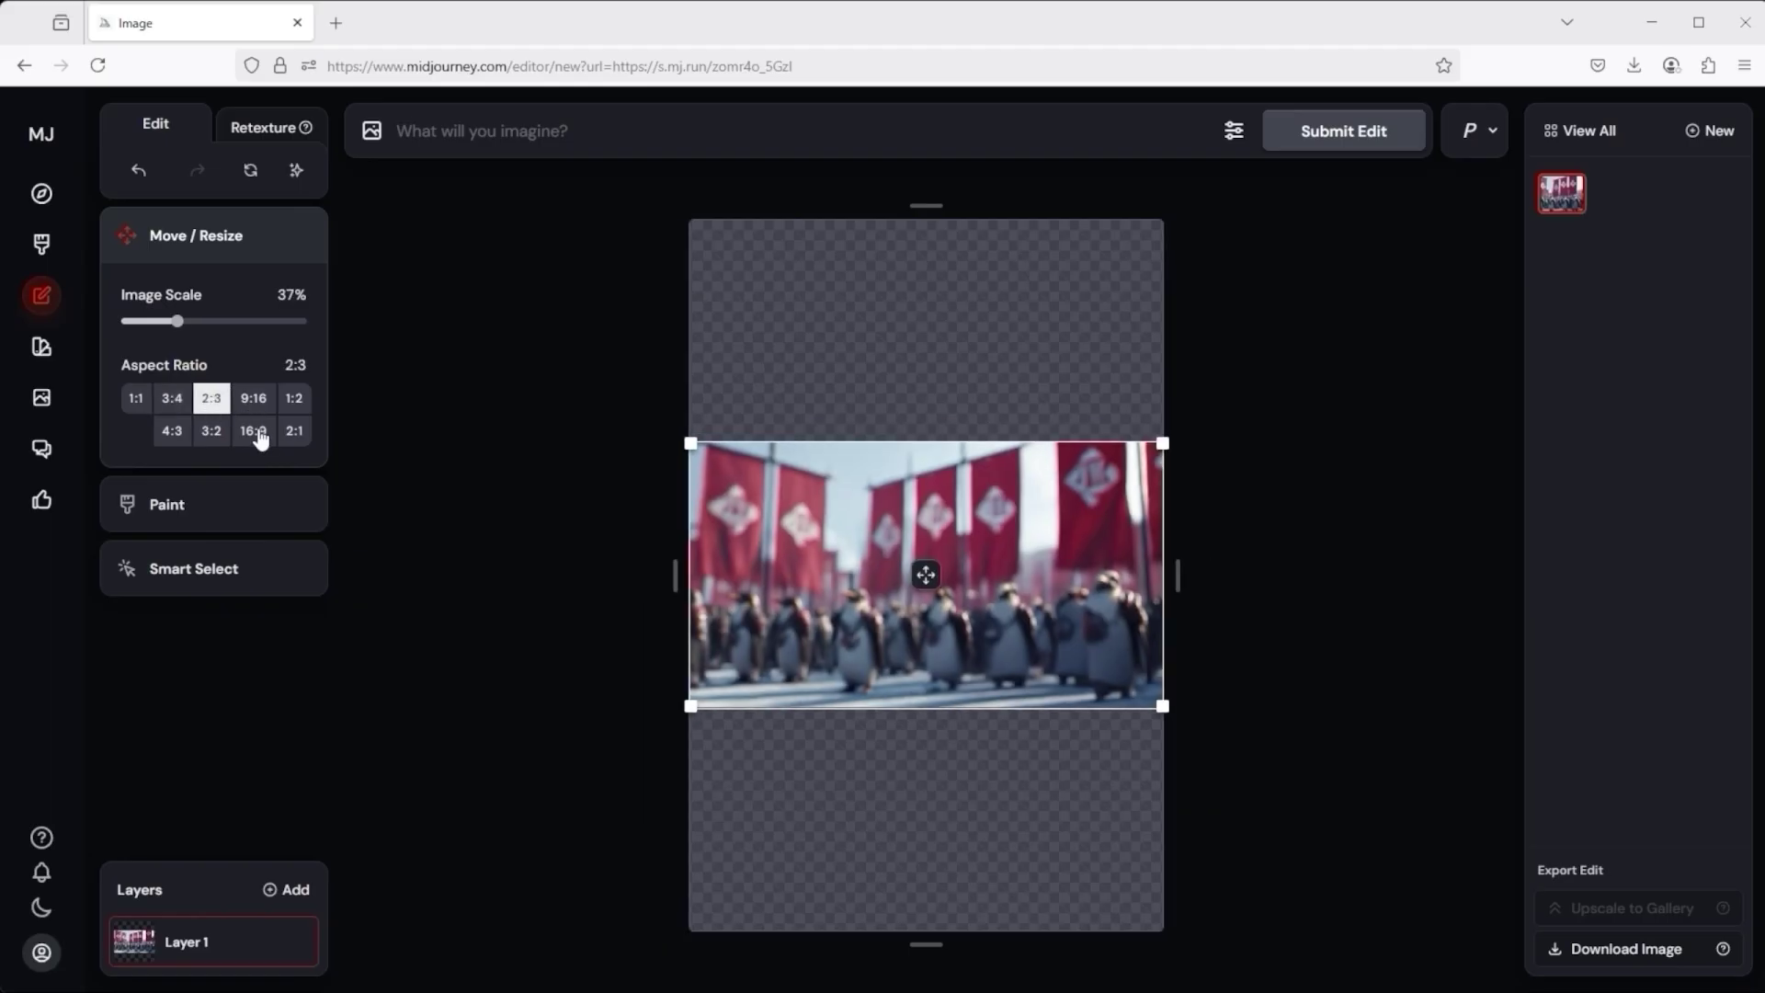
pyautogui.click(254, 432)
pyautogui.click(253, 400)
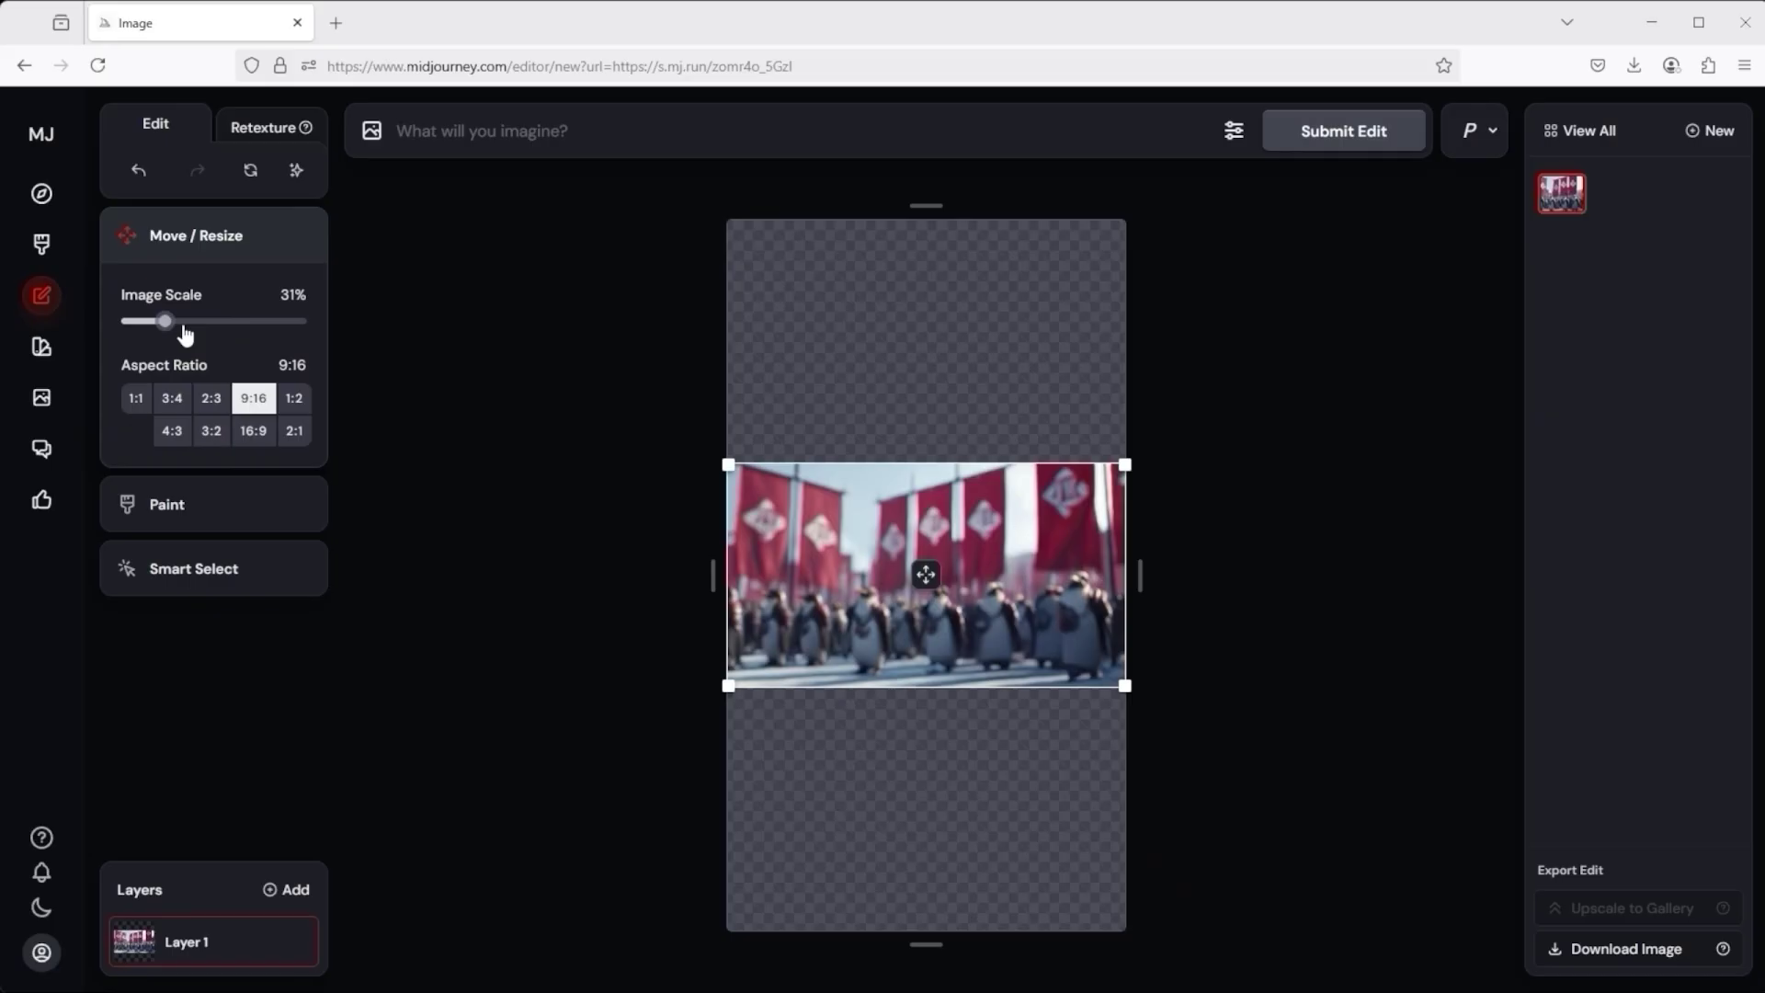
pyautogui.moveTo(166, 323); pyautogui.dragTo(316, 345)
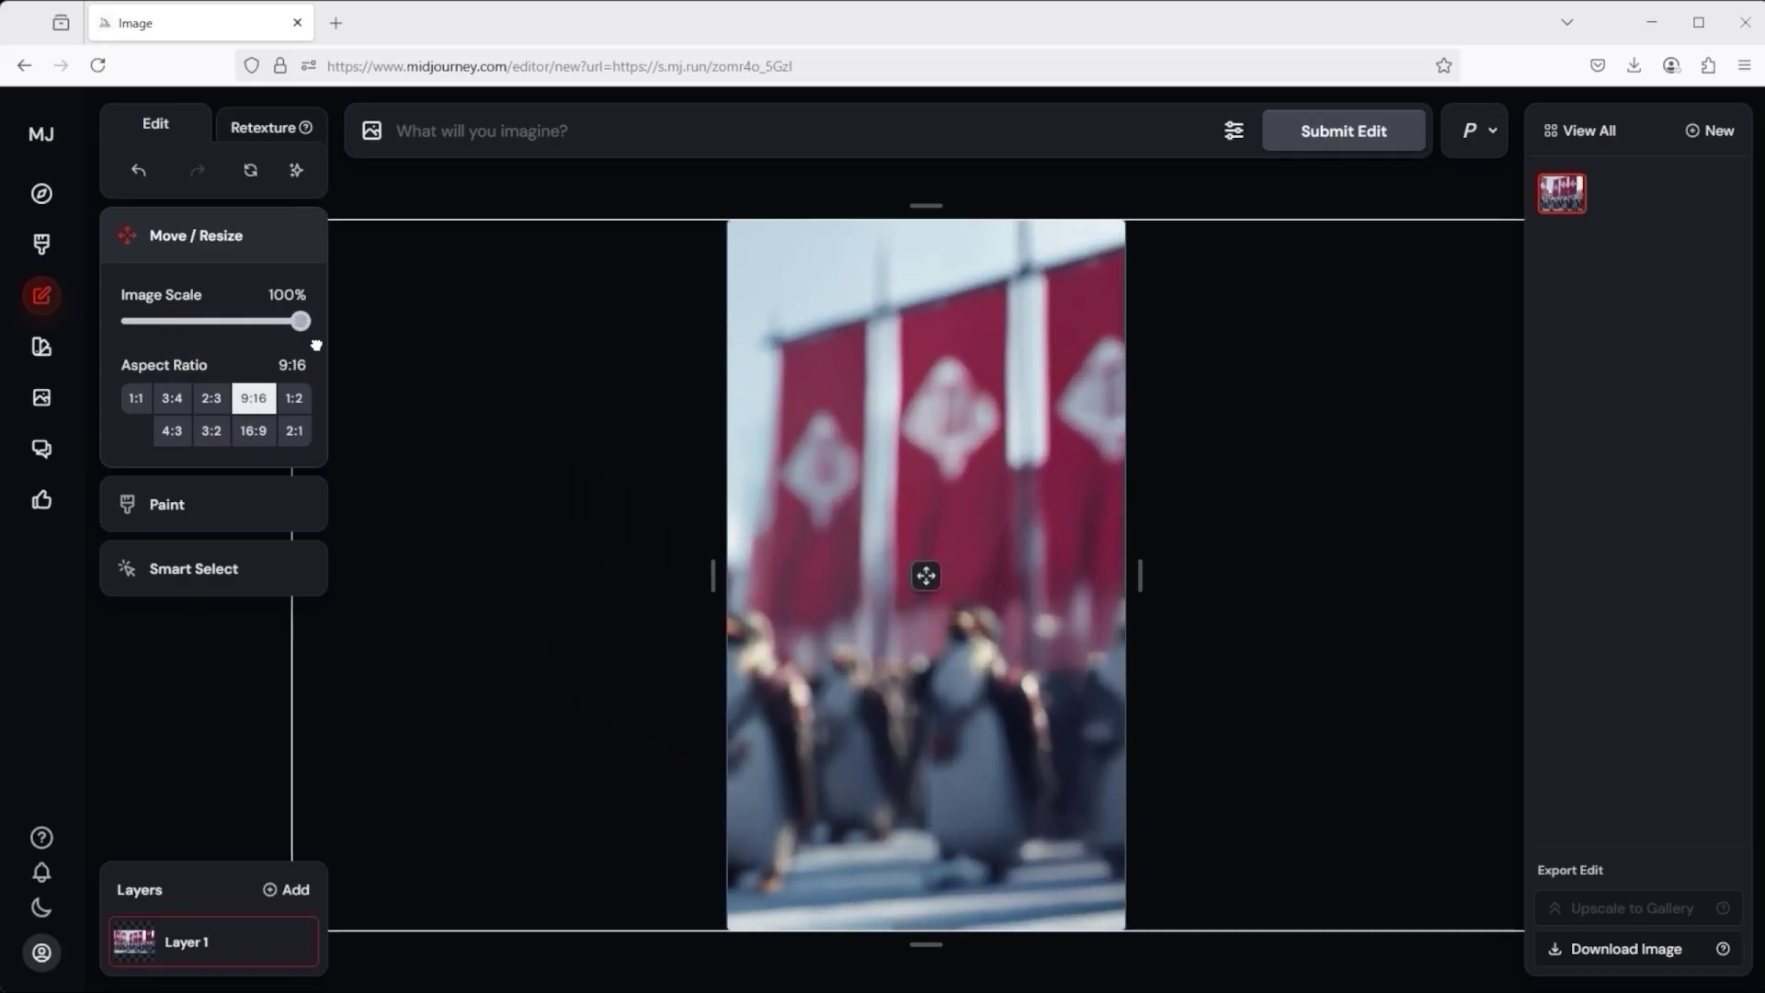
pyautogui.moveTo(924, 576); pyautogui.dragTo(967, 574)
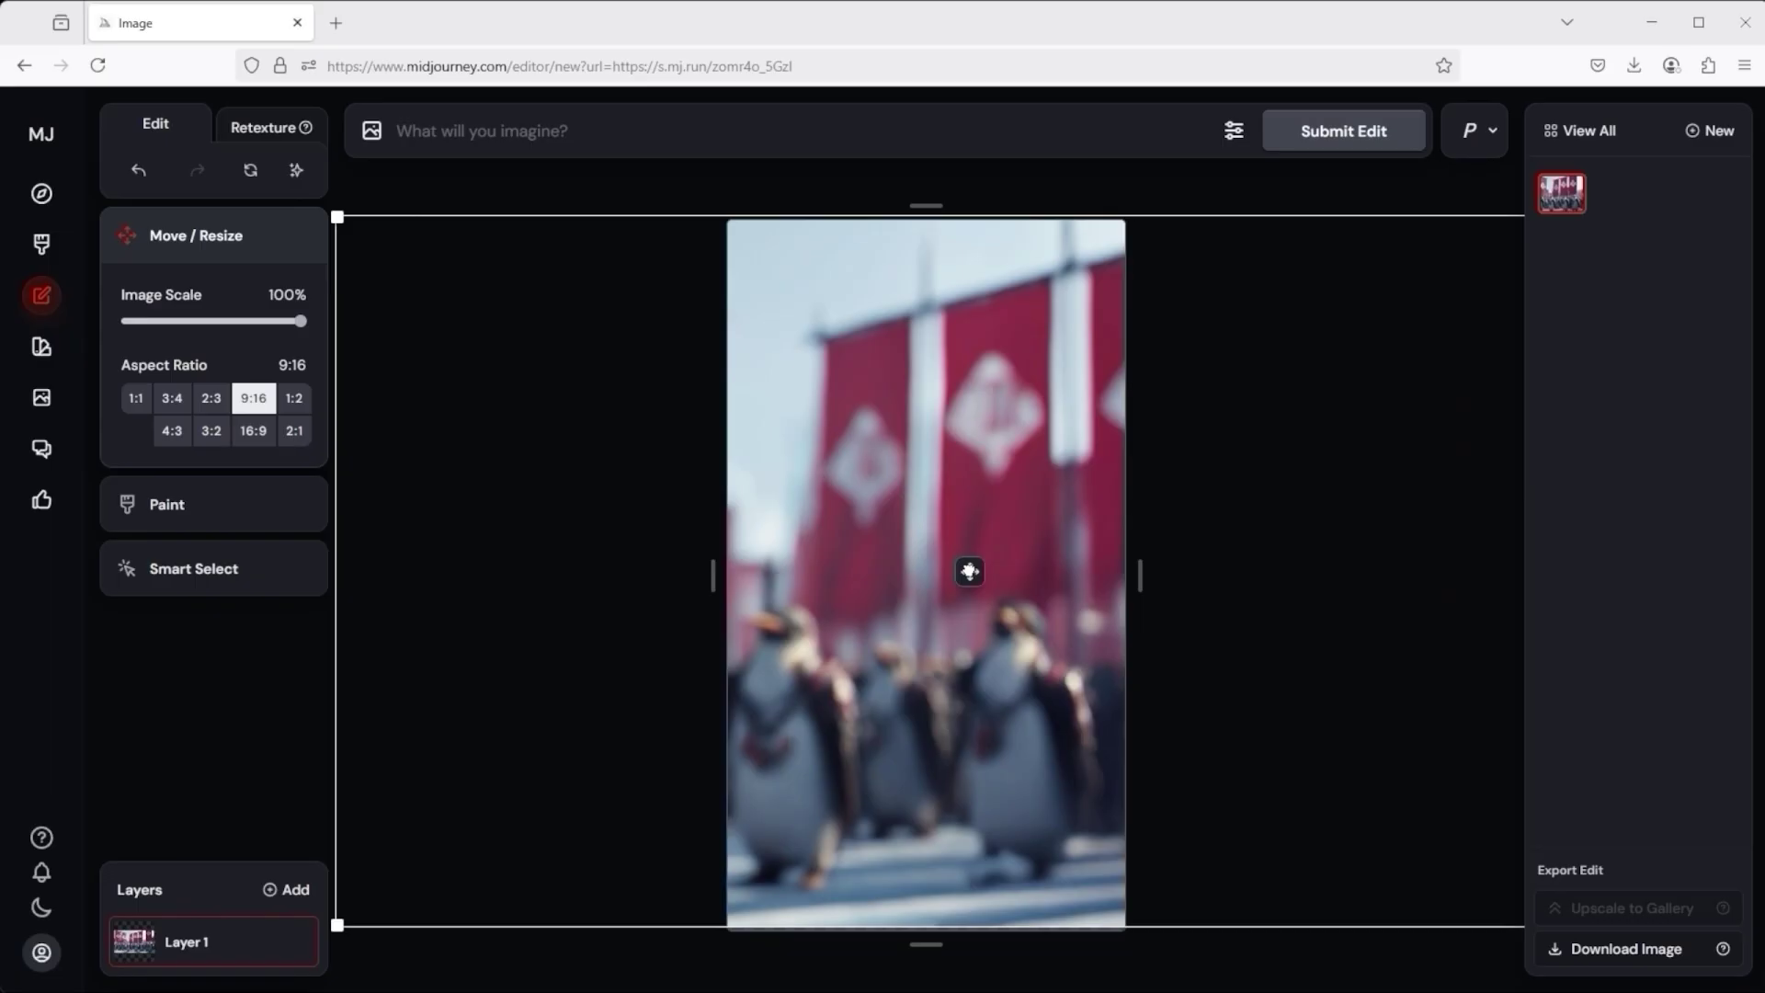
pyautogui.click(255, 431)
pyautogui.moveTo(755, 512); pyautogui.dragTo(717, 509)
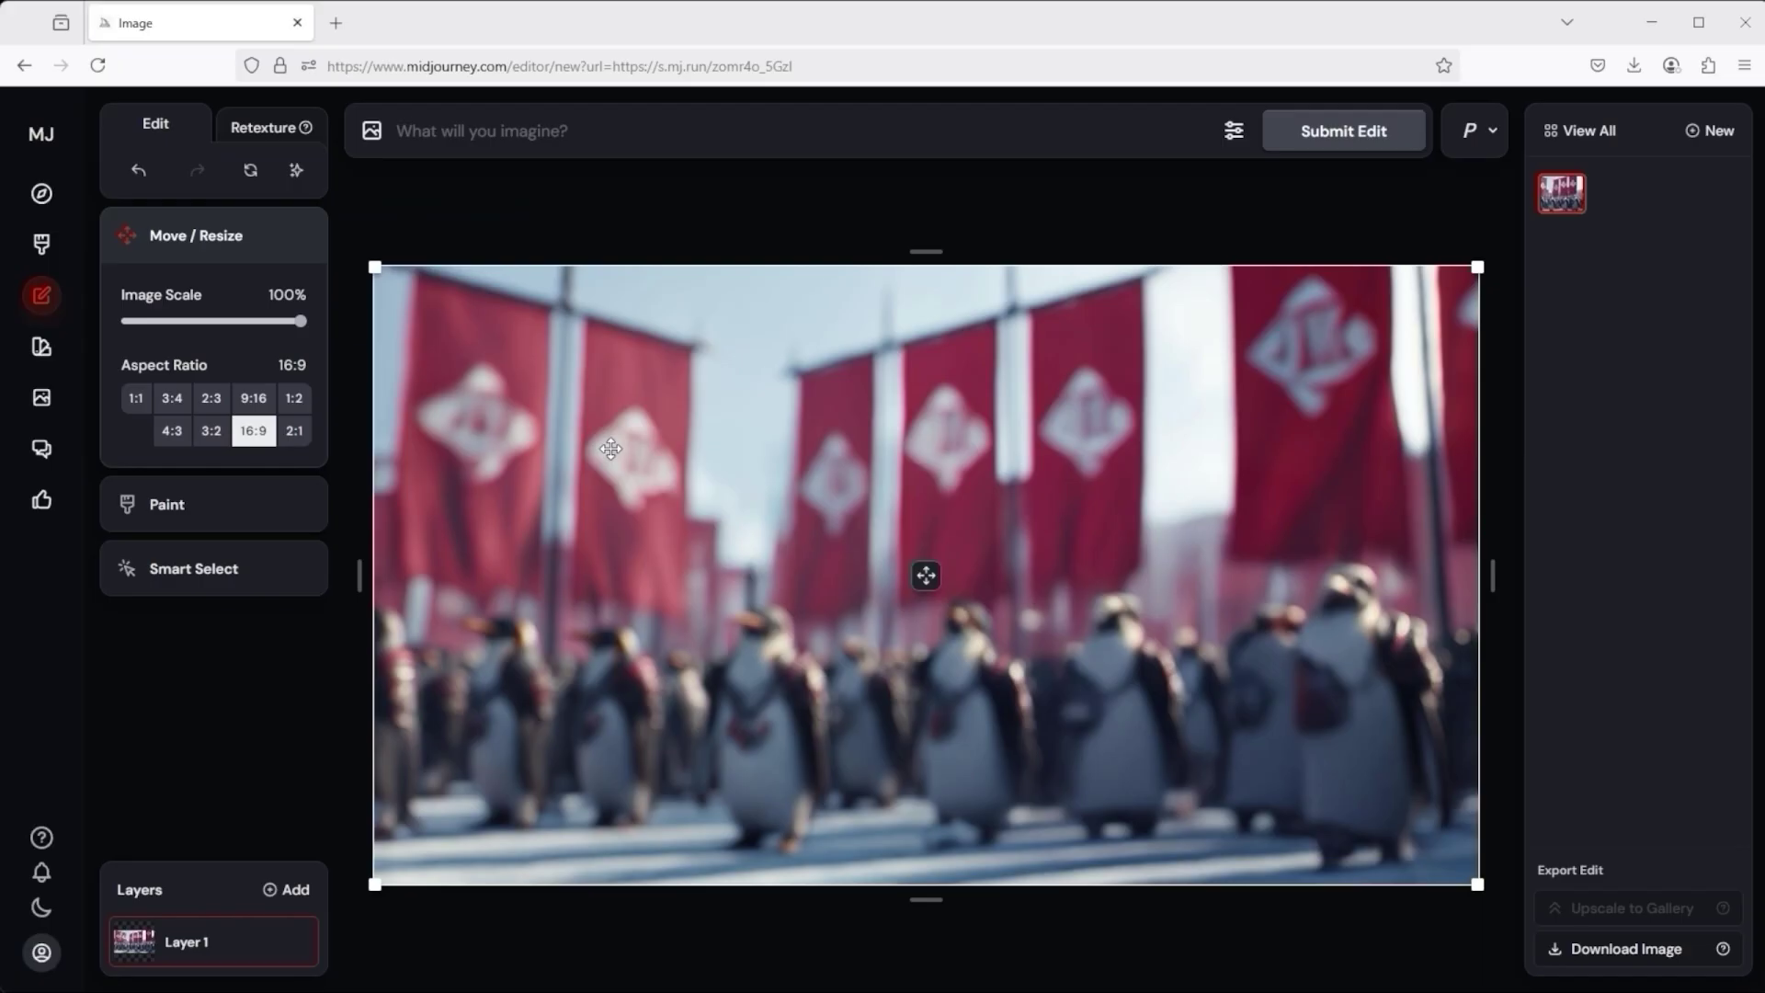
pyautogui.click(138, 172)
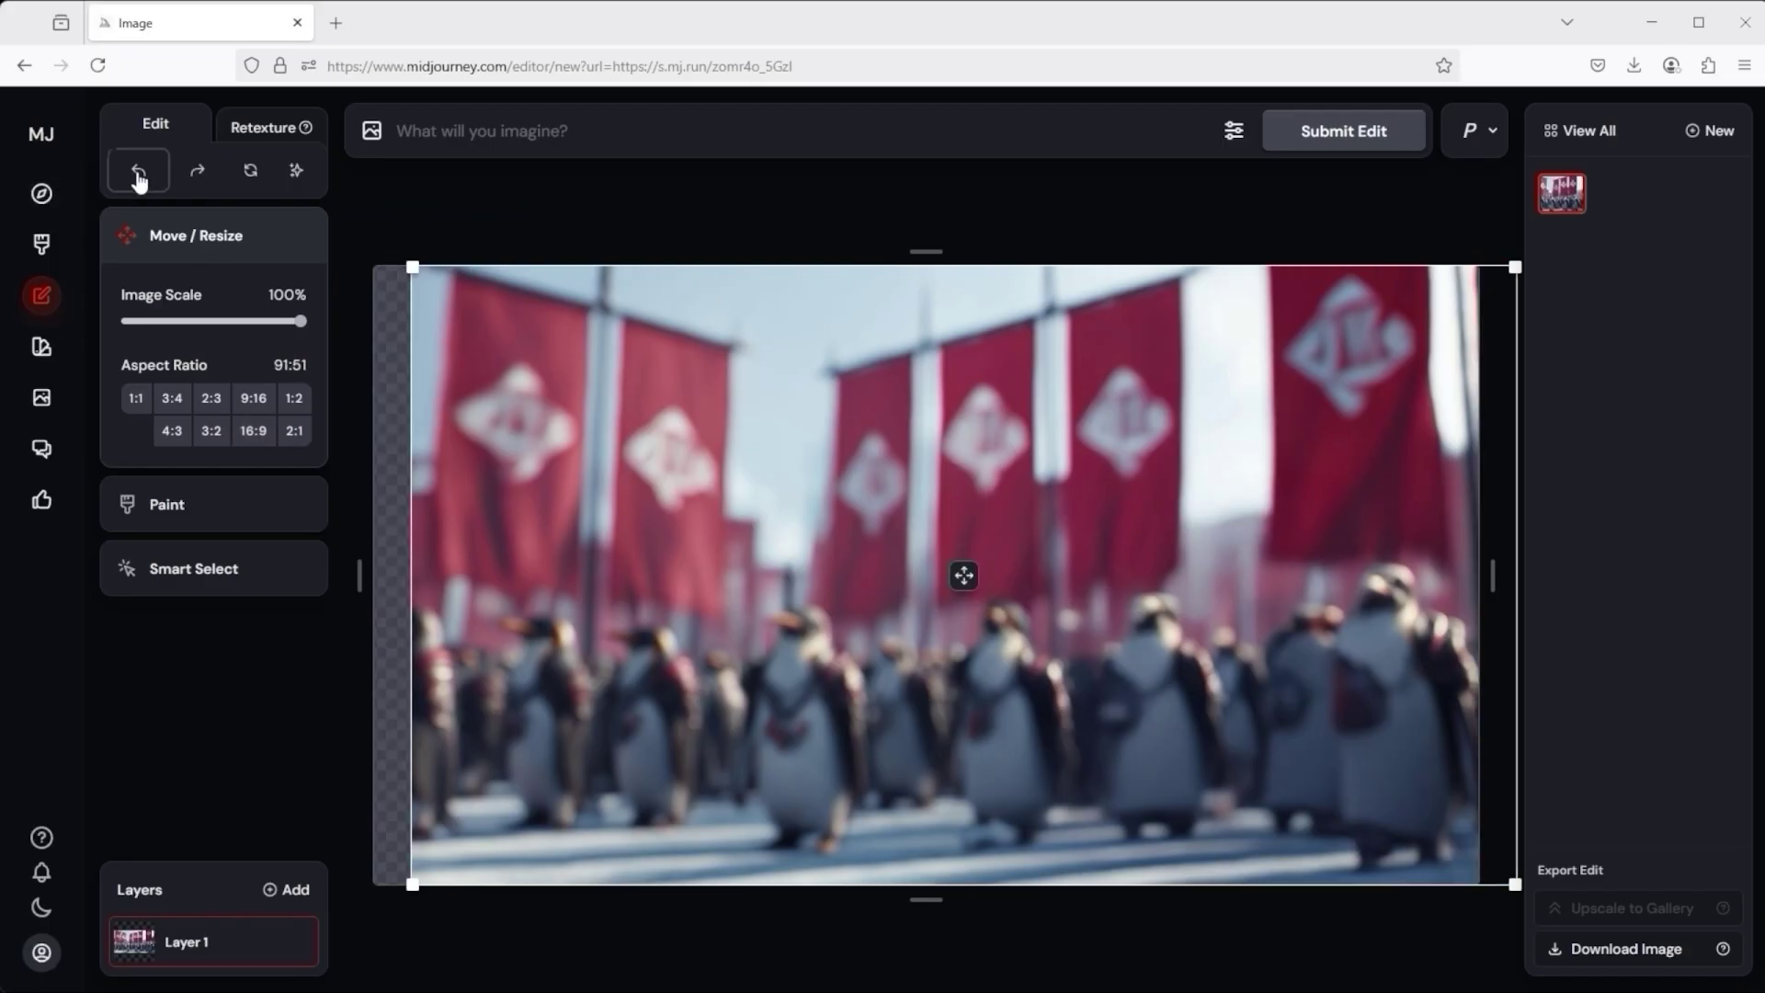
pyautogui.click(138, 172)
pyautogui.click(138, 172)
pyautogui.click(138, 172)
pyautogui.click(138, 172)
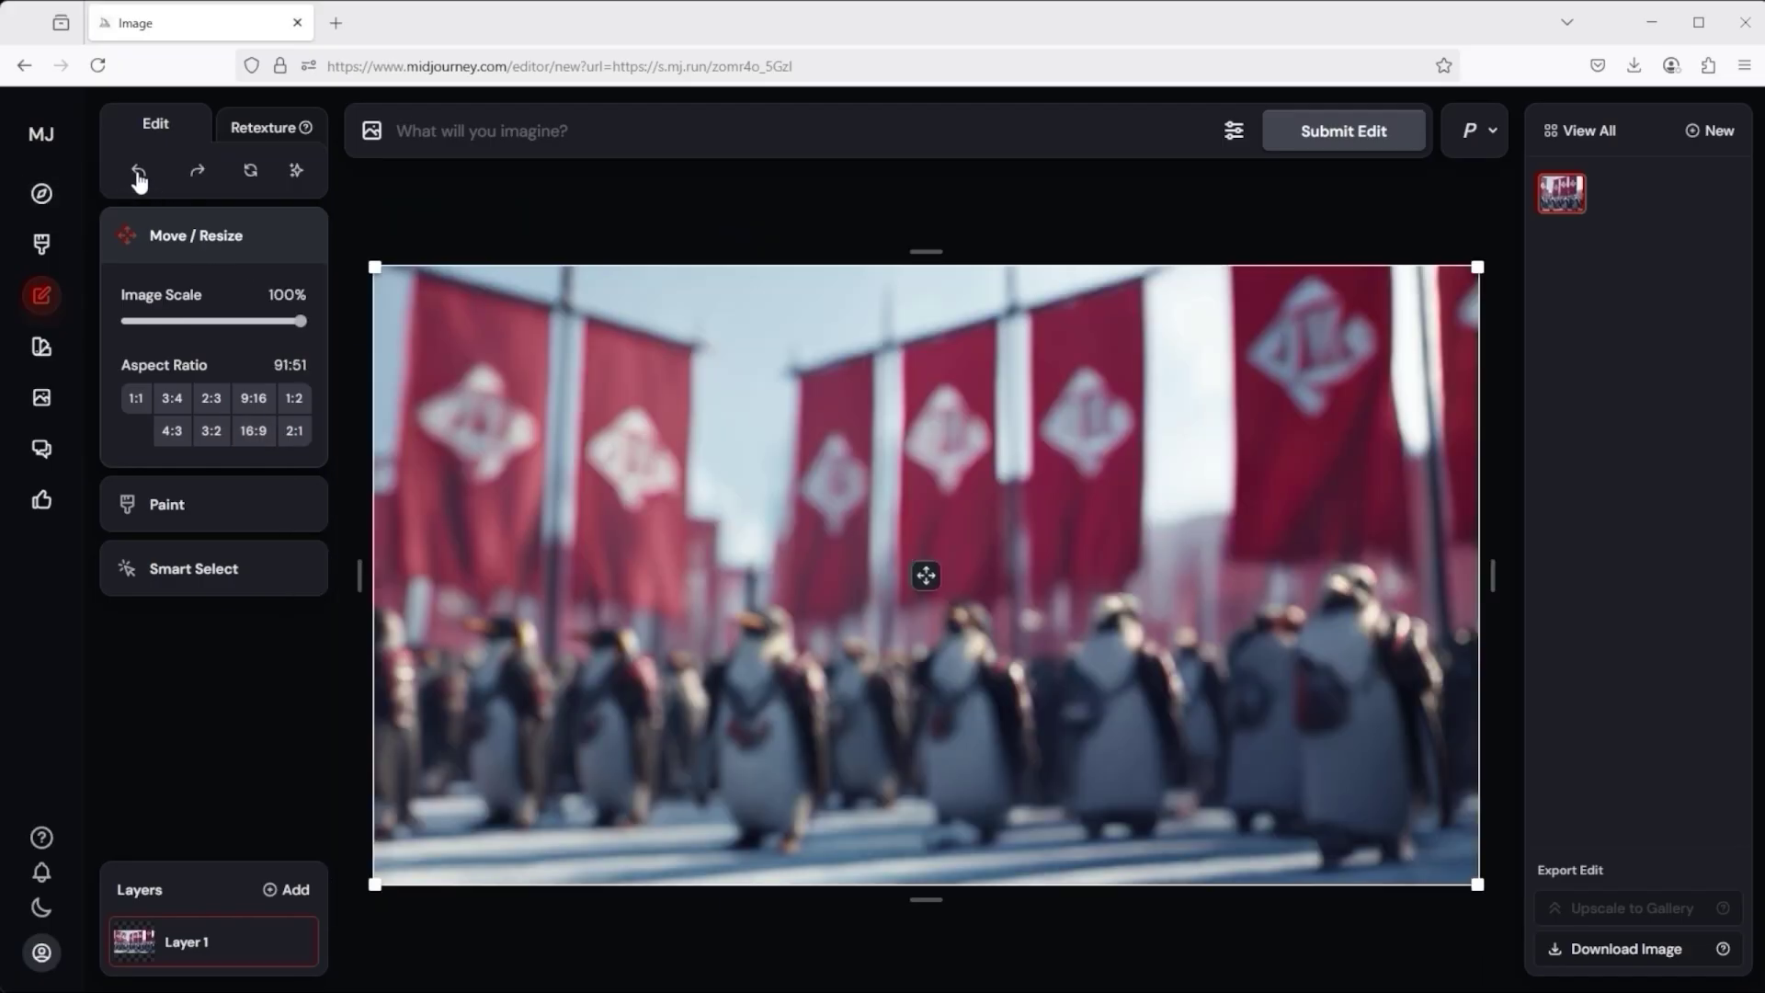
pyautogui.click(138, 172)
pyautogui.click(138, 172)
pyautogui.click(137, 172)
pyautogui.click(138, 172)
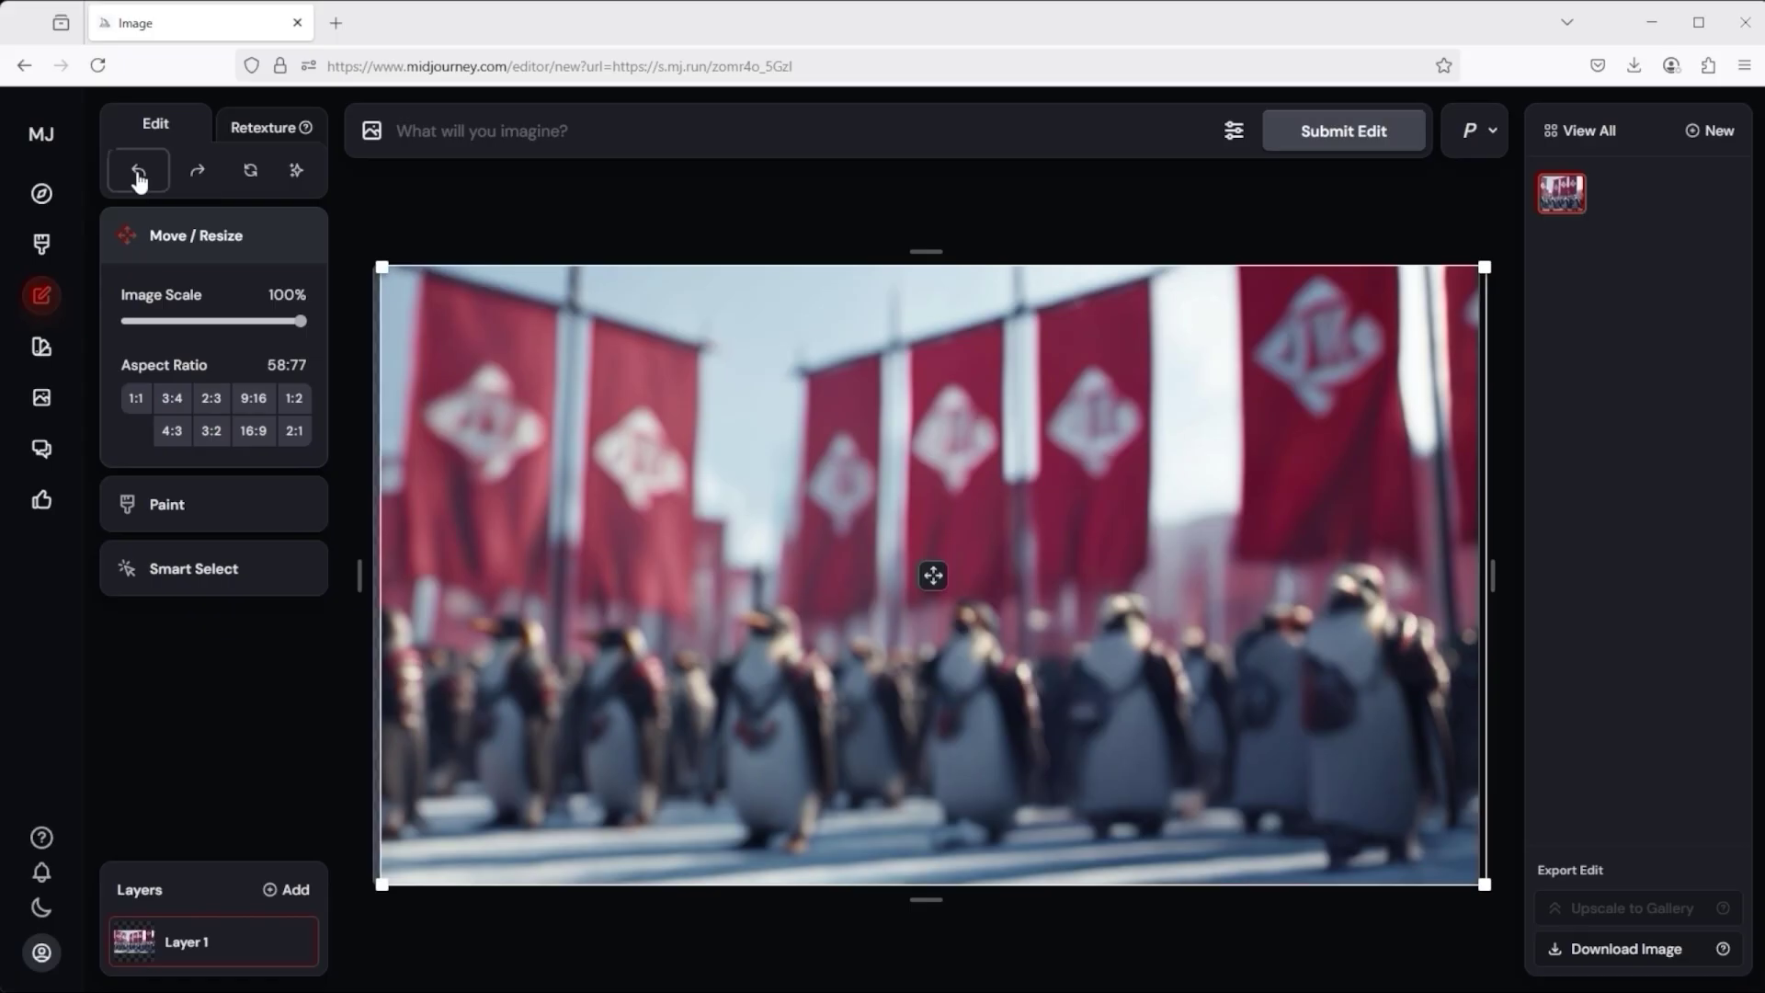
pyautogui.click(138, 172)
pyautogui.click(250, 171)
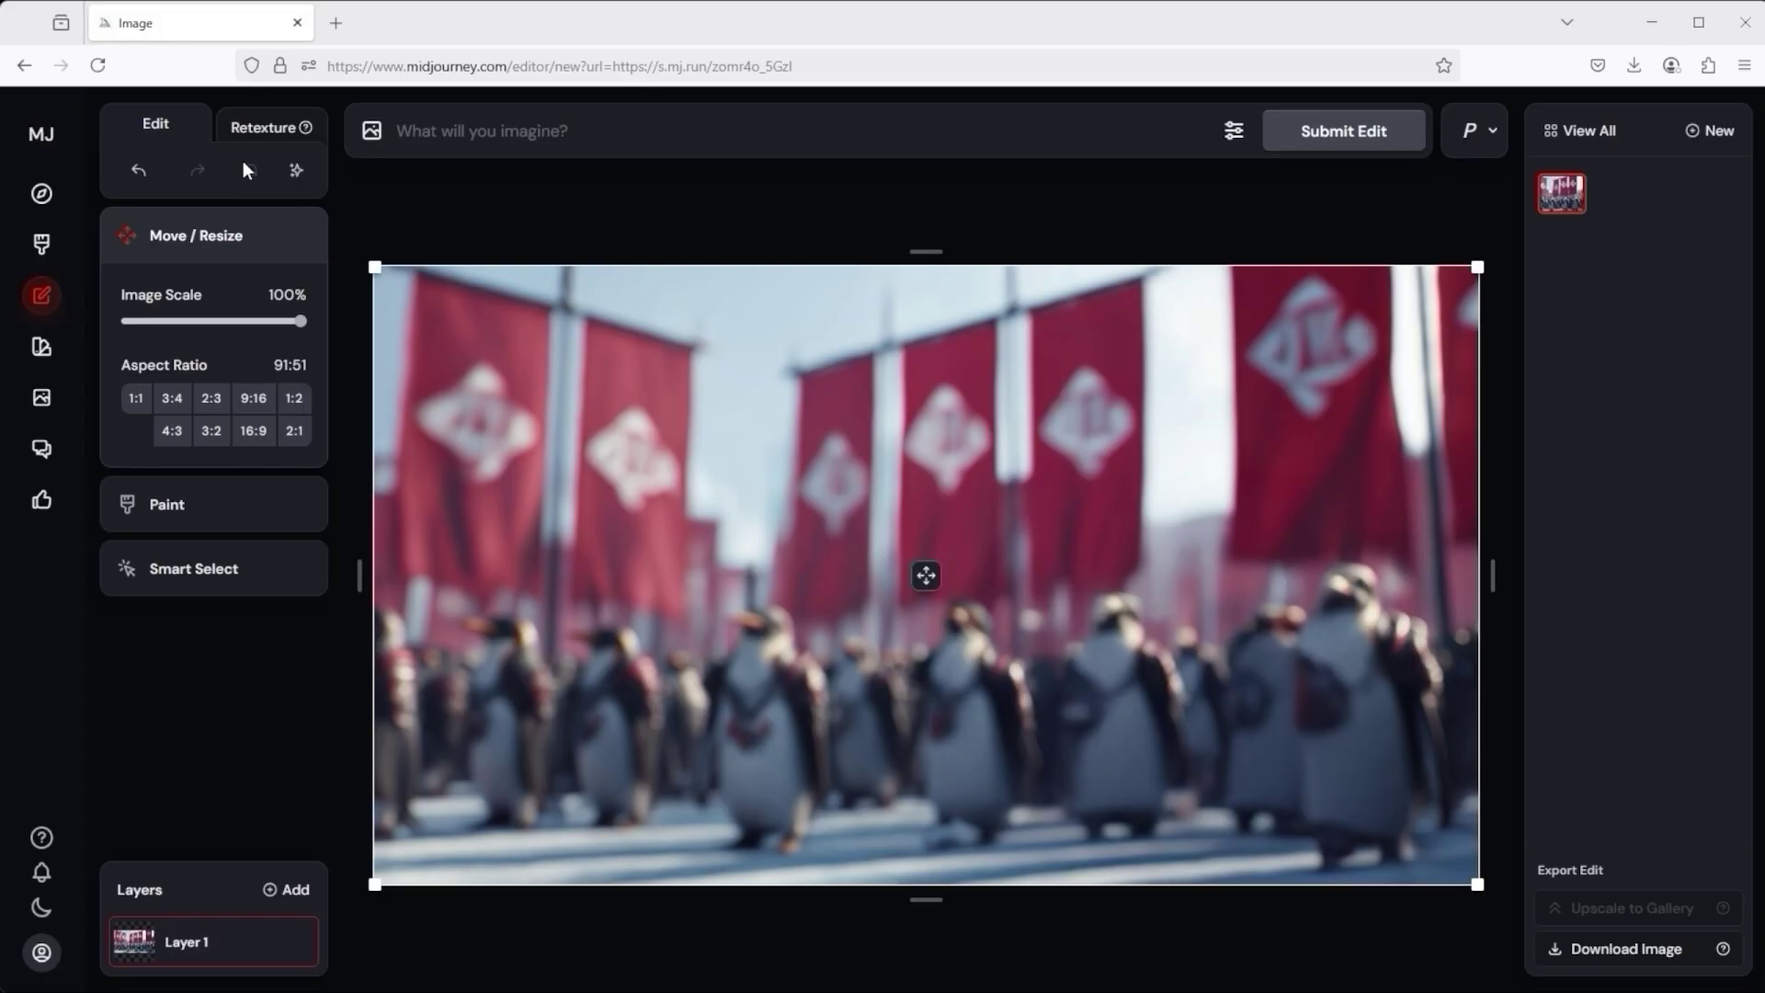
# Step: Resize the Erase brush and erase the flags in the image's upper-left
pyautogui.click(178, 513)
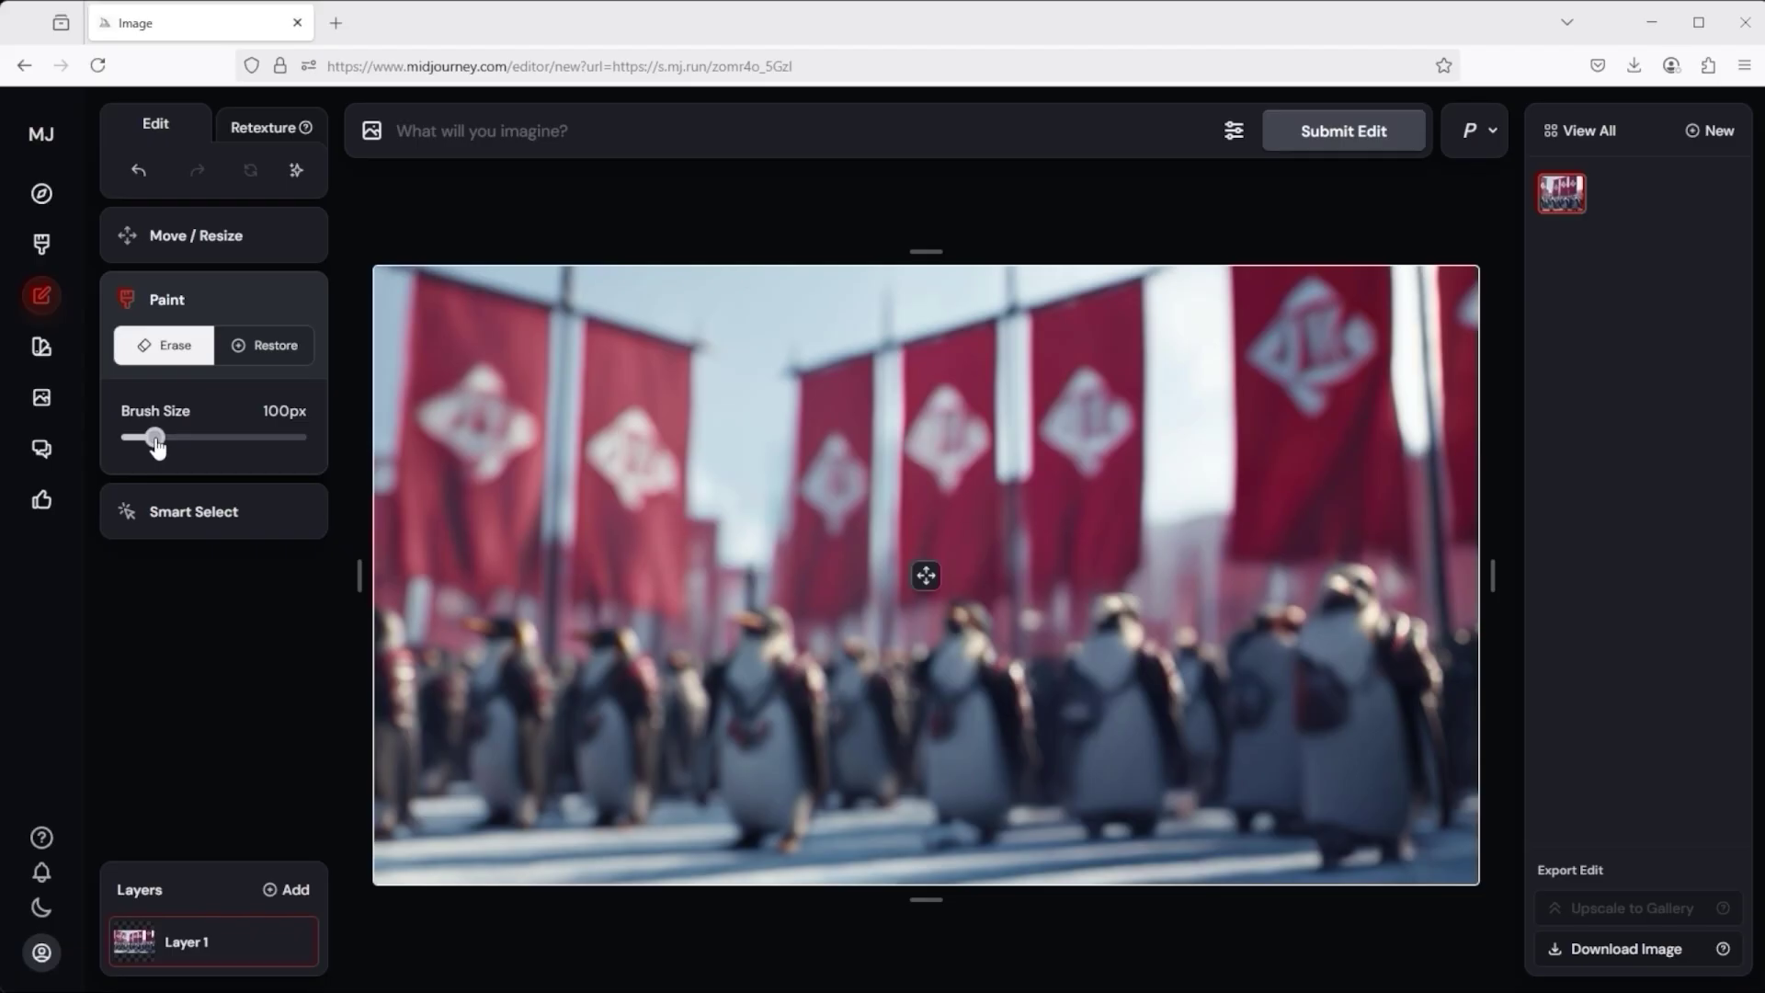
pyautogui.moveTo(156, 438); pyautogui.dragTo(221, 437)
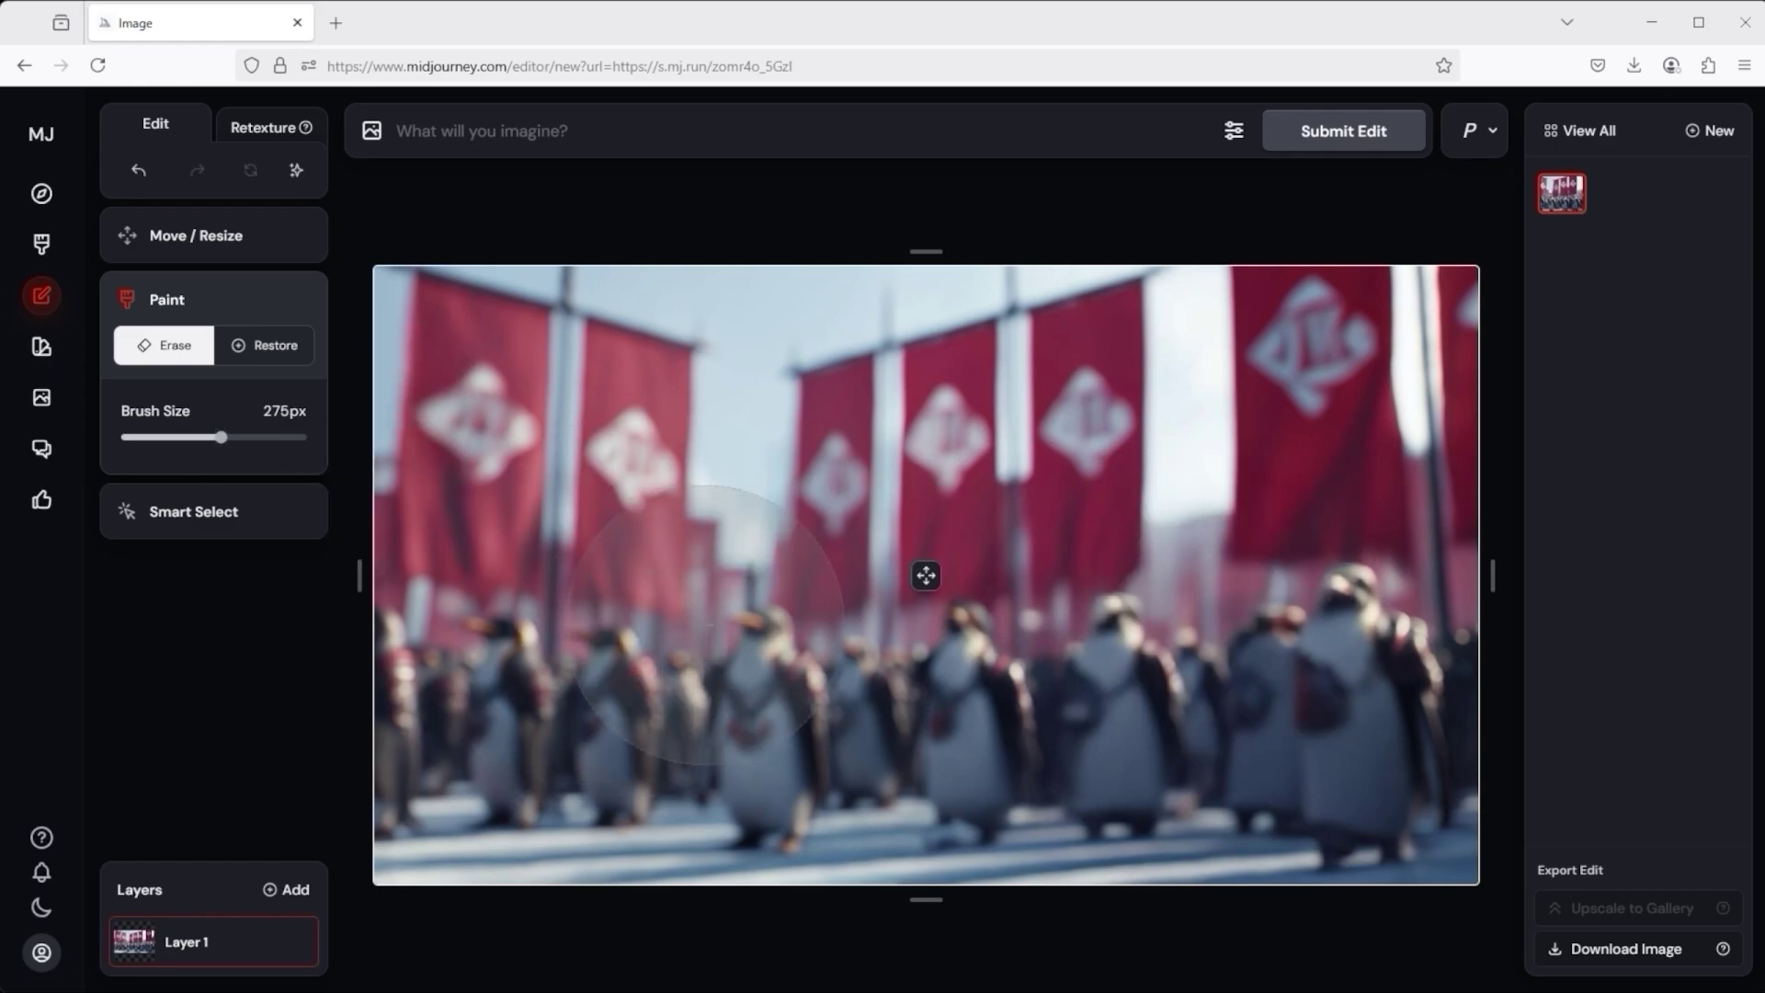
pyautogui.press(']')
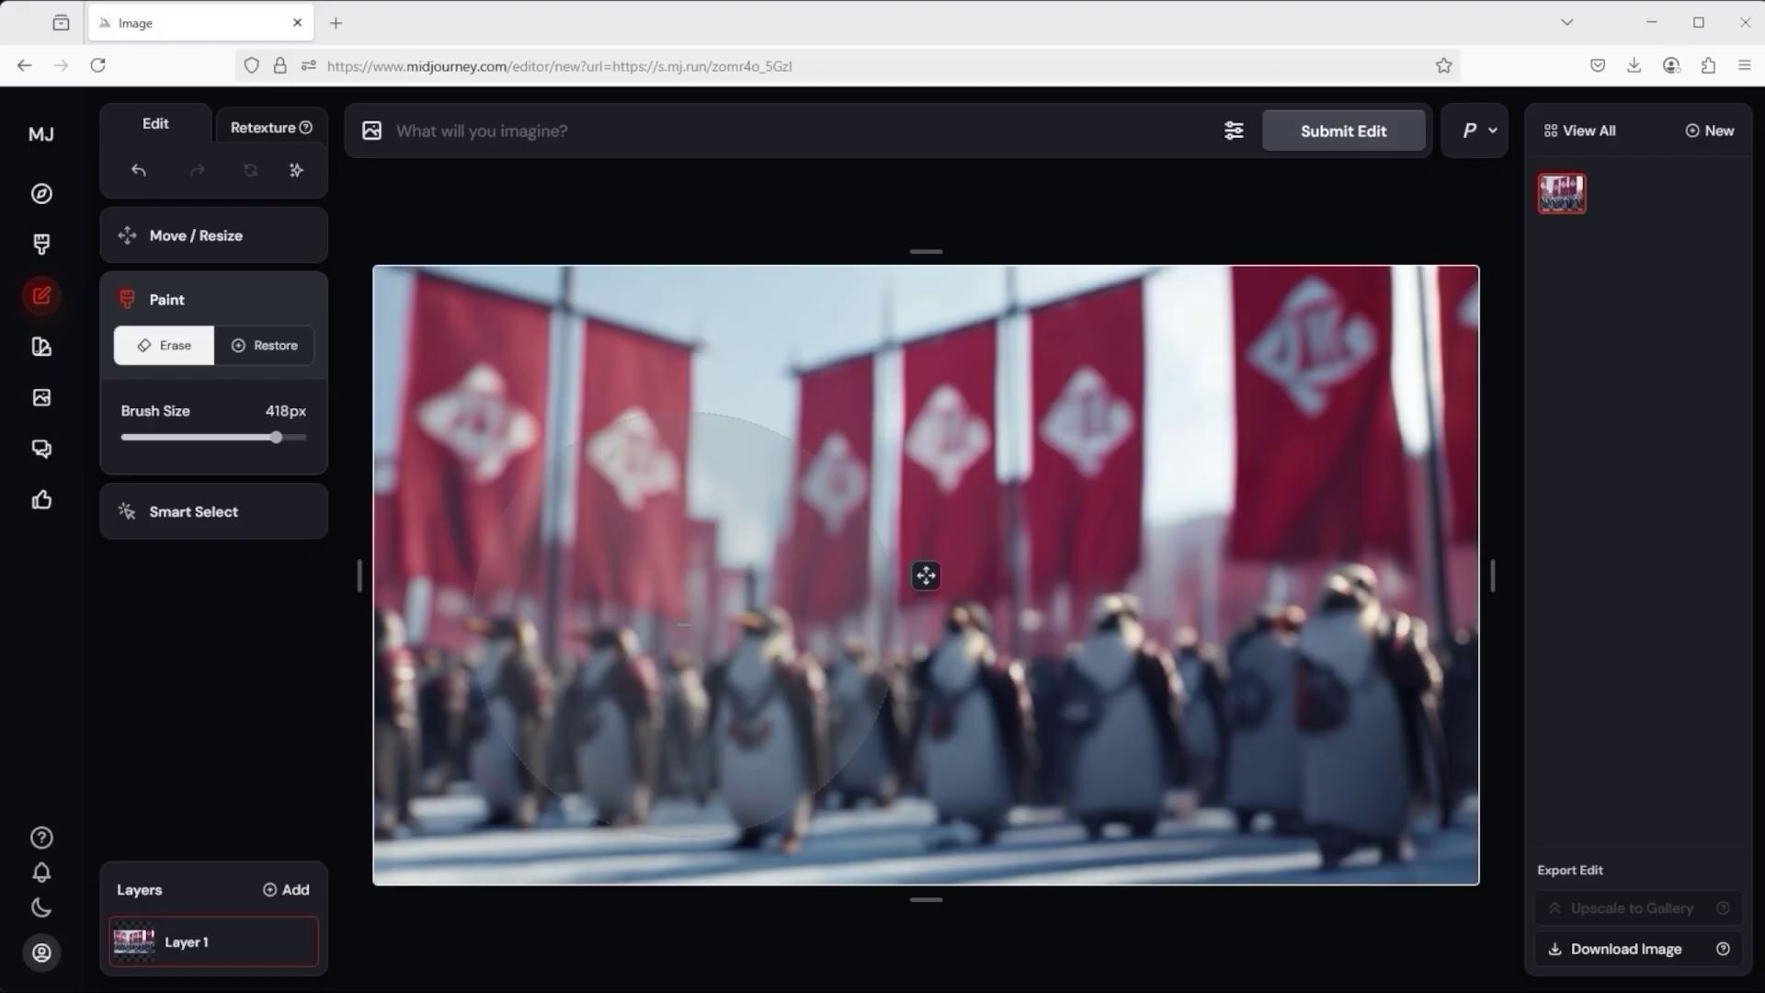
pyautogui.moveTo(138, 439)
pyautogui.mouseDown()
pyautogui.moveTo(261, 438)
pyautogui.moveTo(146, 438)
pyautogui.moveTo(220, 442)
pyautogui.moveTo(193, 456)
pyautogui.mouseUp()
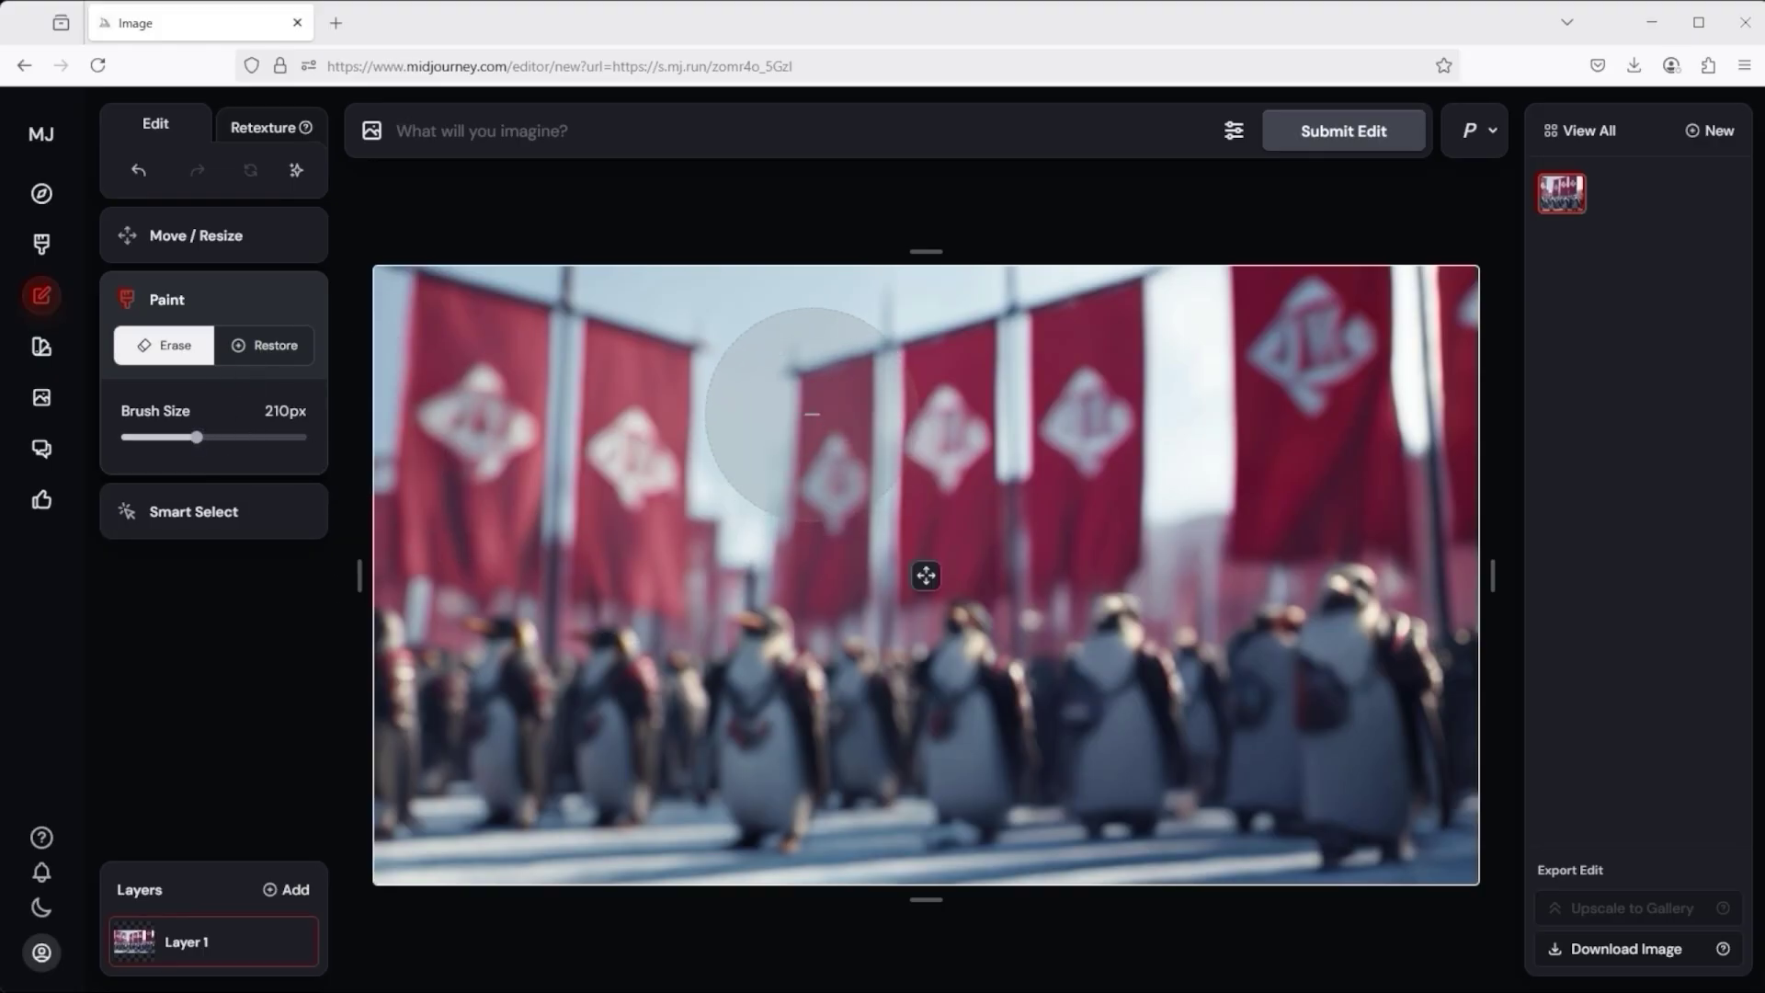
pyautogui.moveTo(659, 307)
pyautogui.mouseDown()
pyautogui.moveTo(643, 433)
pyautogui.moveTo(576, 536)
pyautogui.moveTo(454, 514)
pyautogui.moveTo(460, 331)
pyautogui.mouseUp()
# Step: Switch to Restore and paint back the erased patch's top and left edges
pyautogui.click(264, 347)
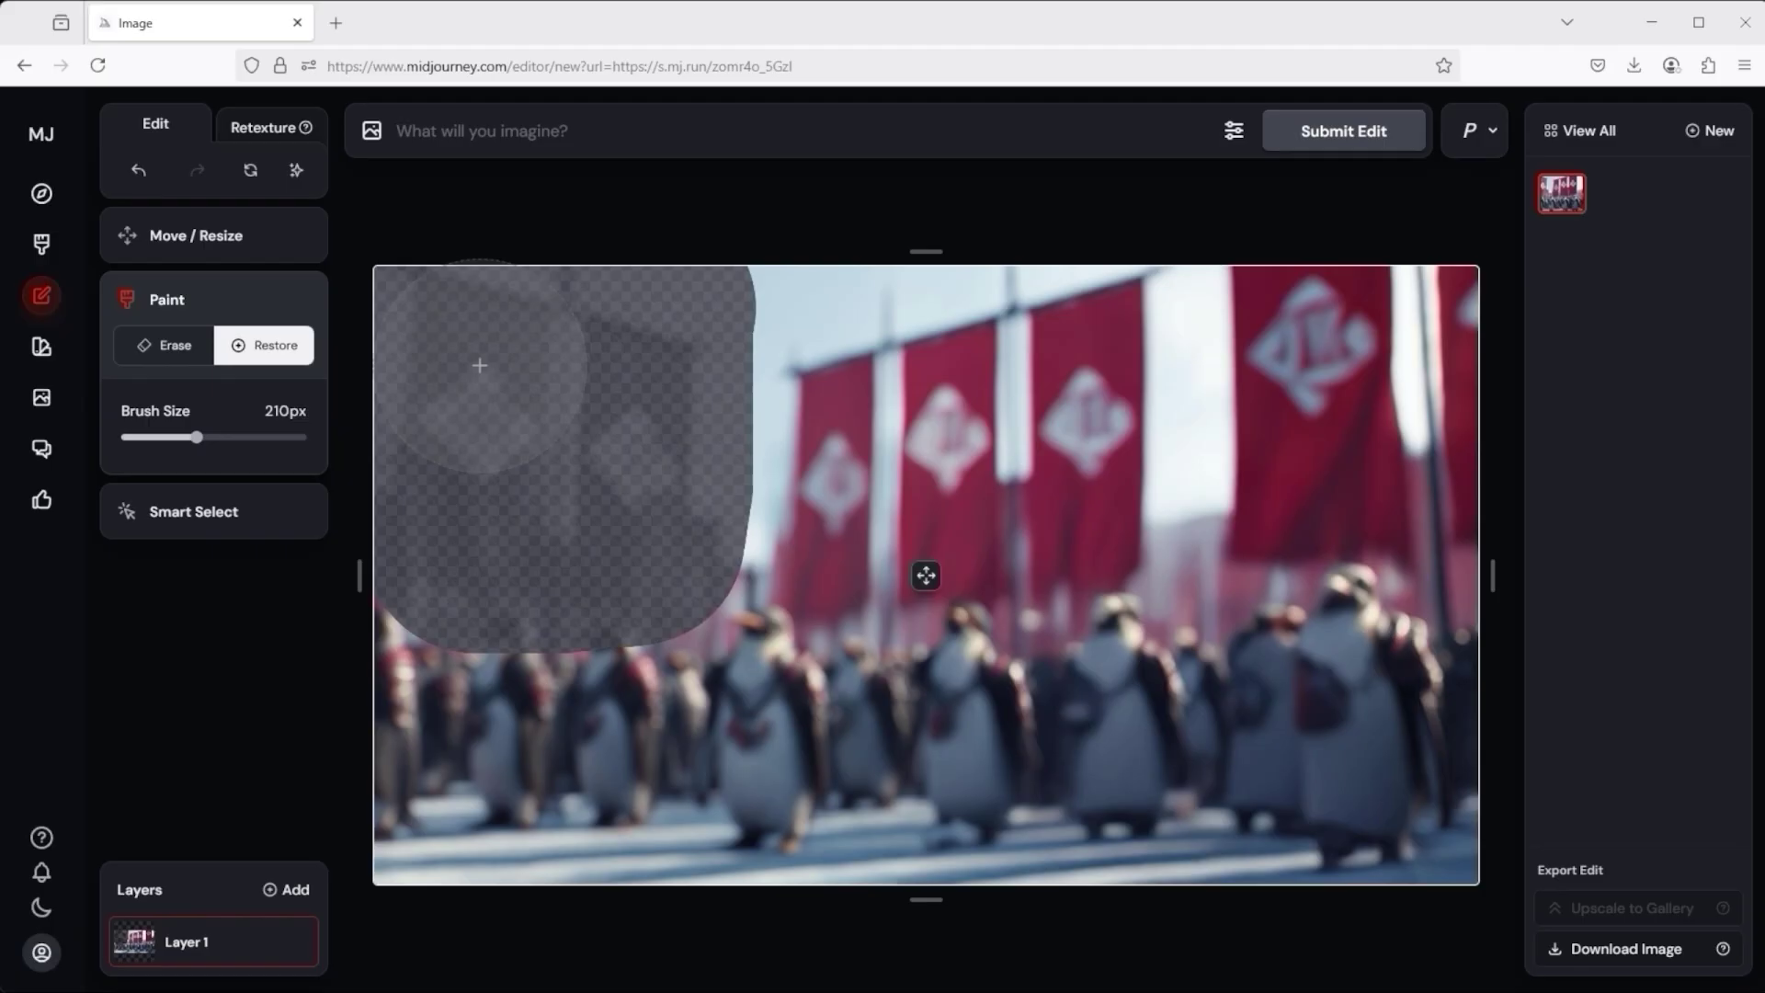
pyautogui.scroll(-3, 480, 368)
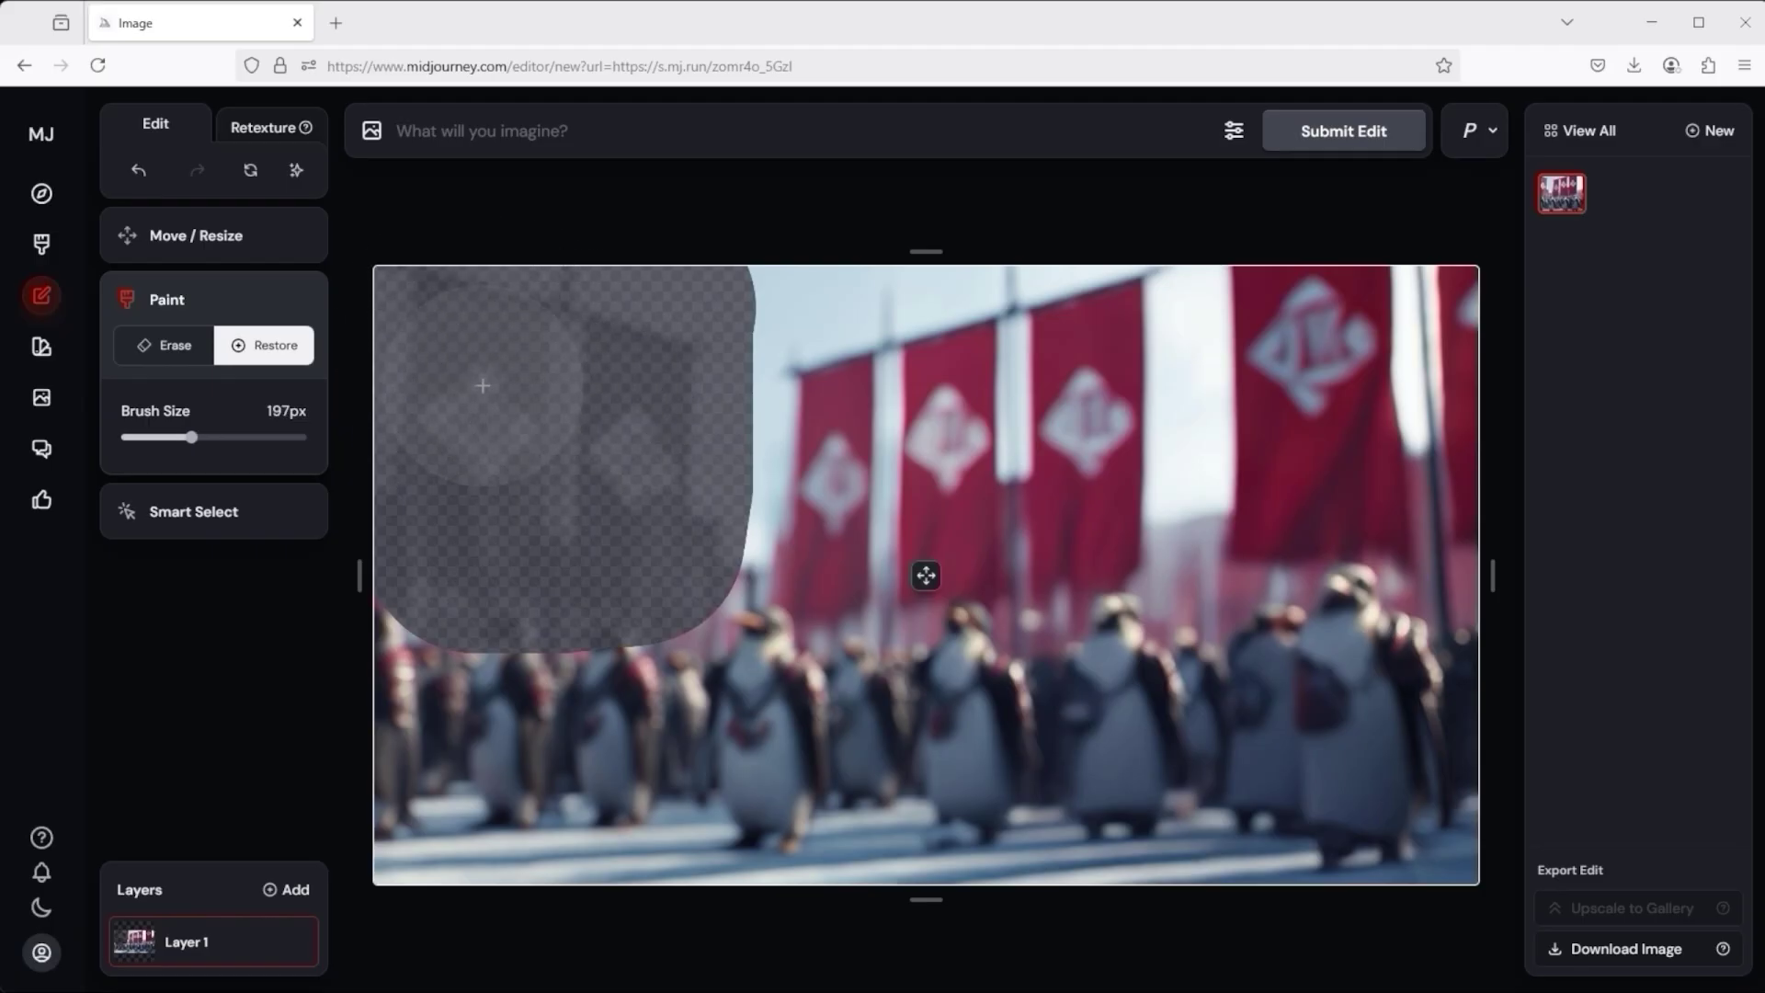
pyautogui.scroll(-5, 482, 386)
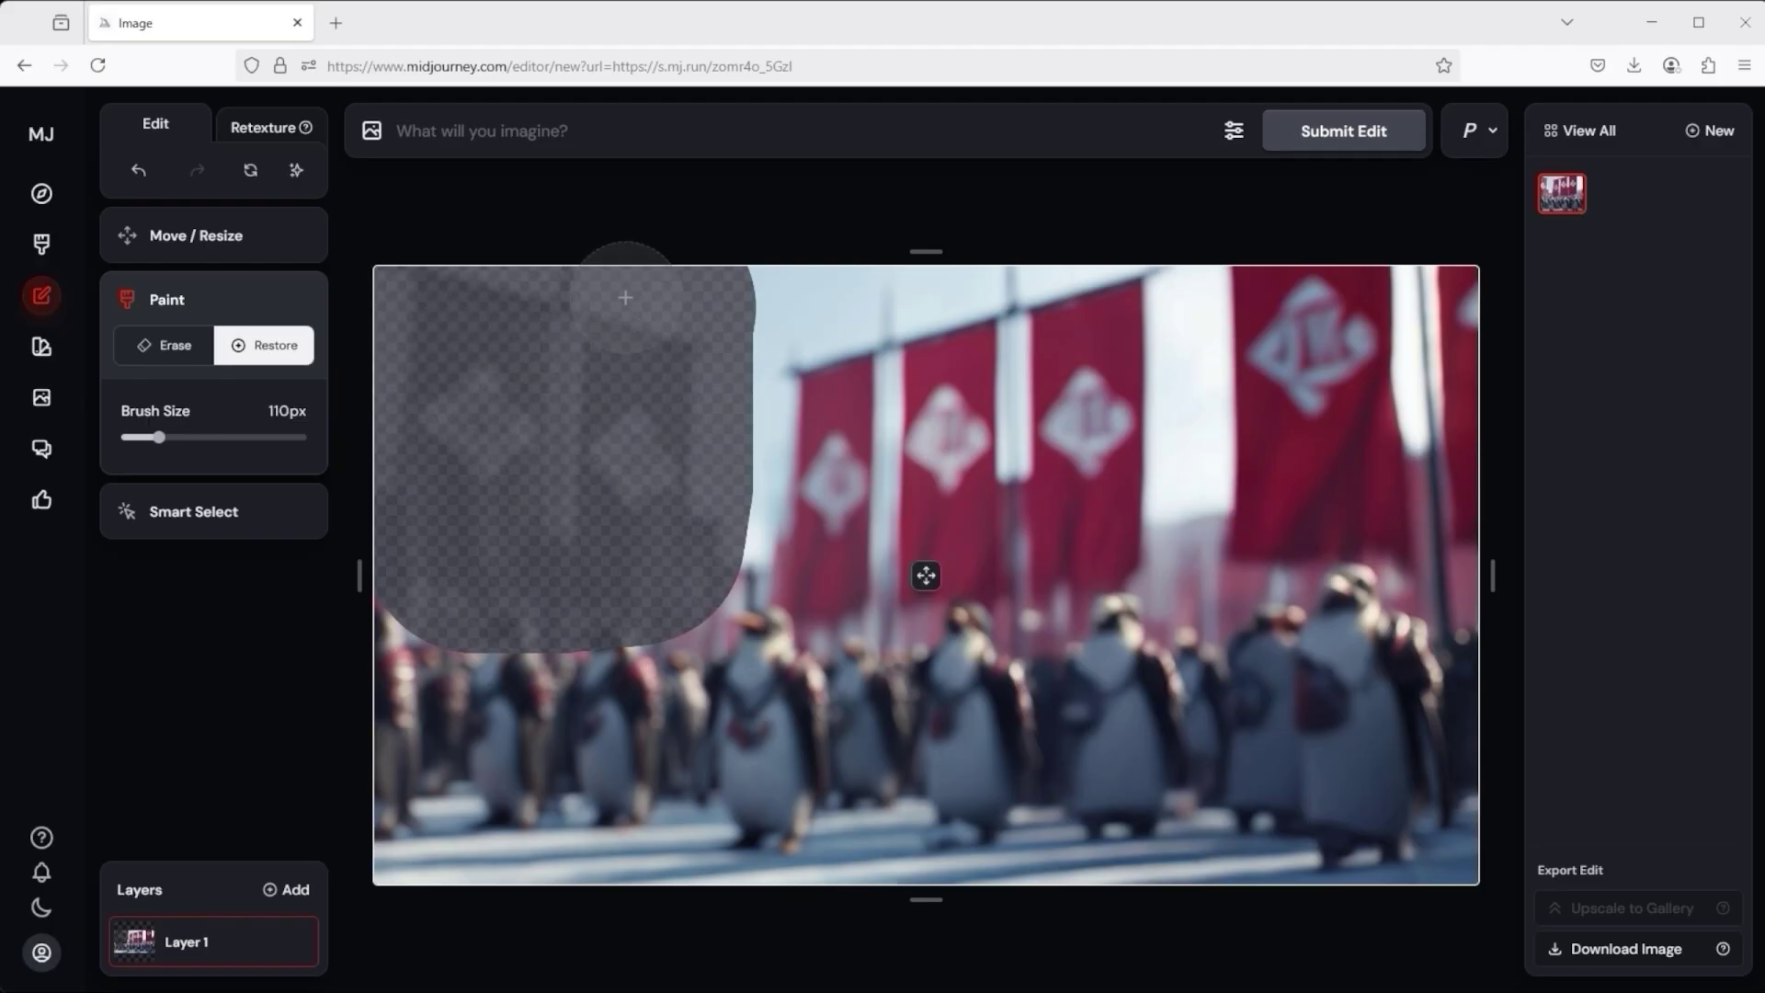
pyautogui.scroll(-3, 620, 292)
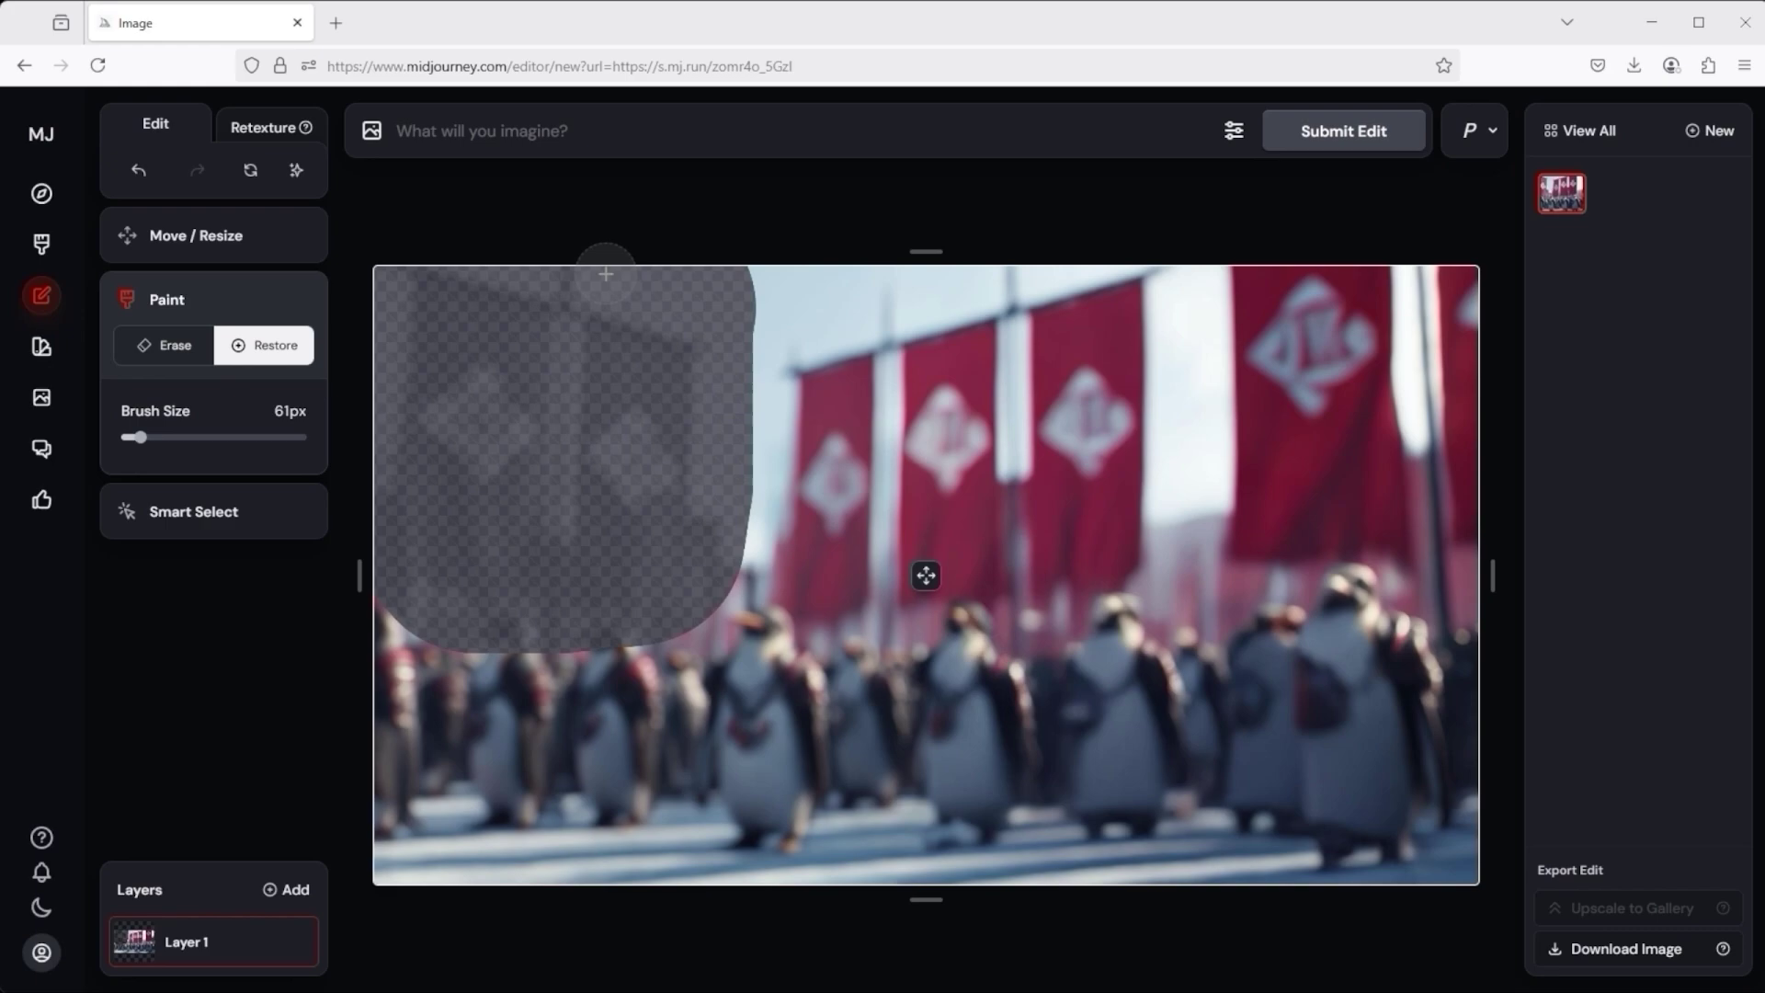
pyautogui.moveTo(605, 274)
pyautogui.mouseDown()
pyautogui.moveTo(745, 312)
pyautogui.moveTo(729, 279)
pyautogui.moveTo(729, 533)
pyautogui.moveTo(706, 607)
pyautogui.moveTo(631, 668)
pyautogui.moveTo(400, 630)
pyautogui.mouseUp()
pyautogui.moveTo(391, 277)
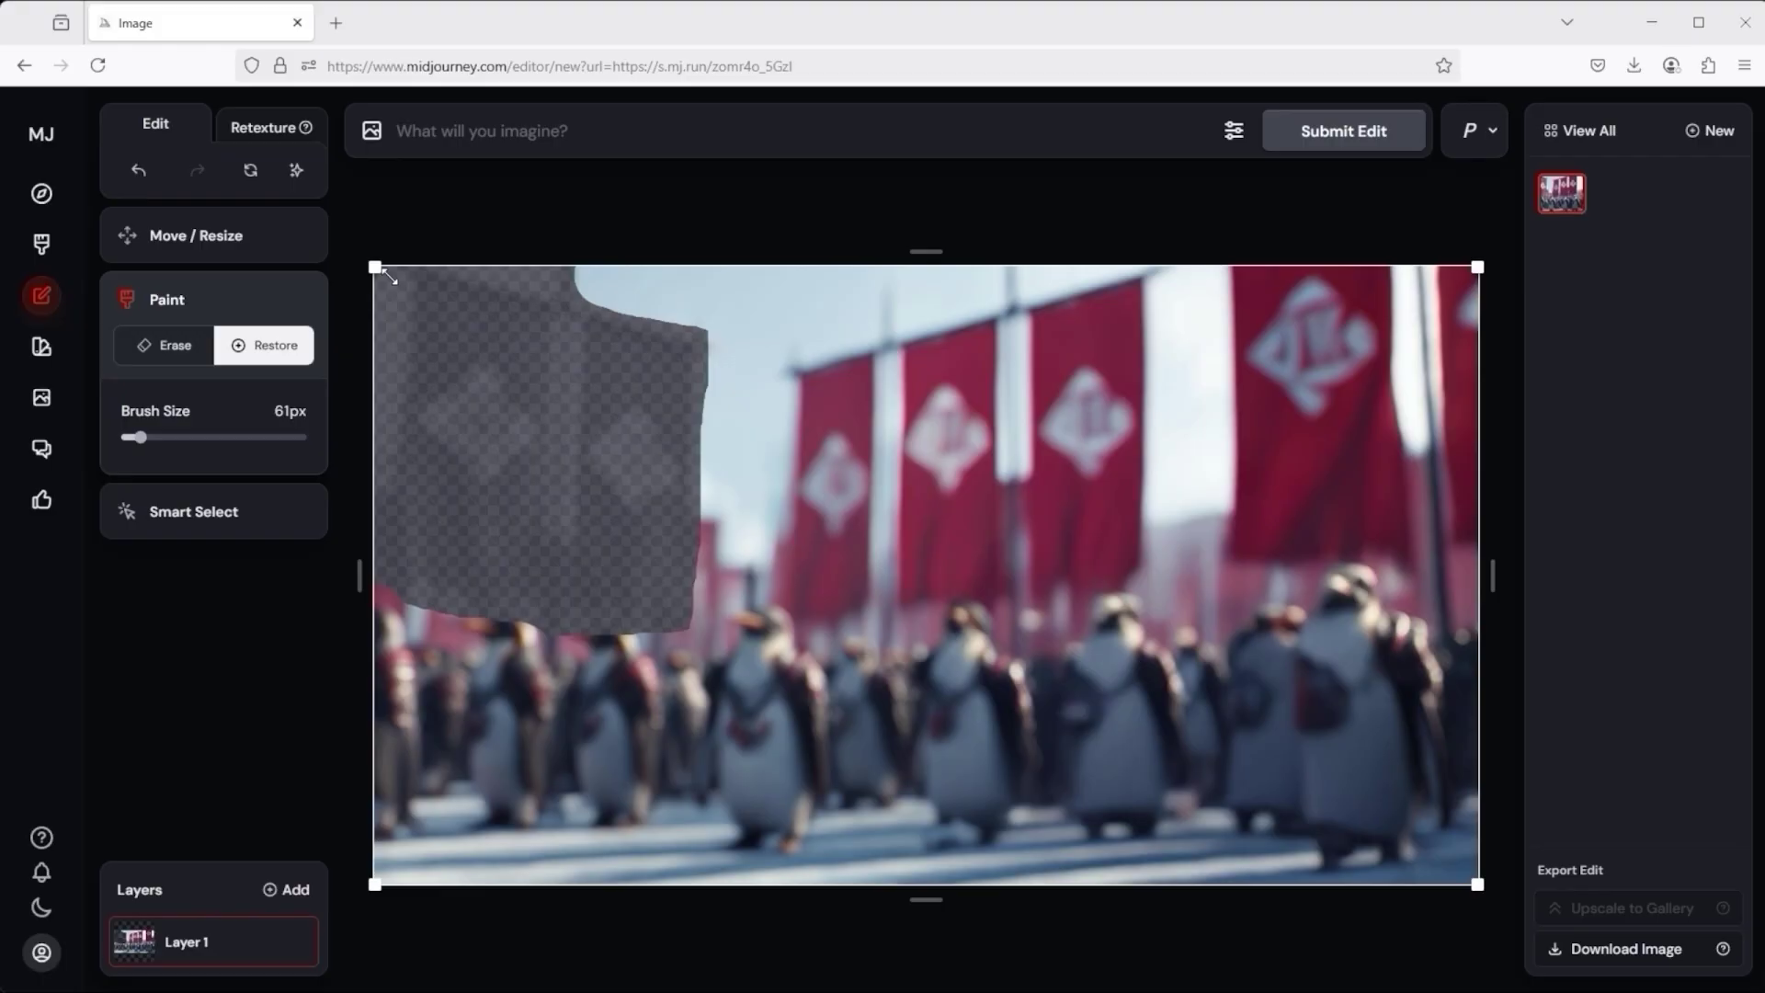
pyautogui.moveTo(386, 269); pyautogui.dragTo(363, 565)
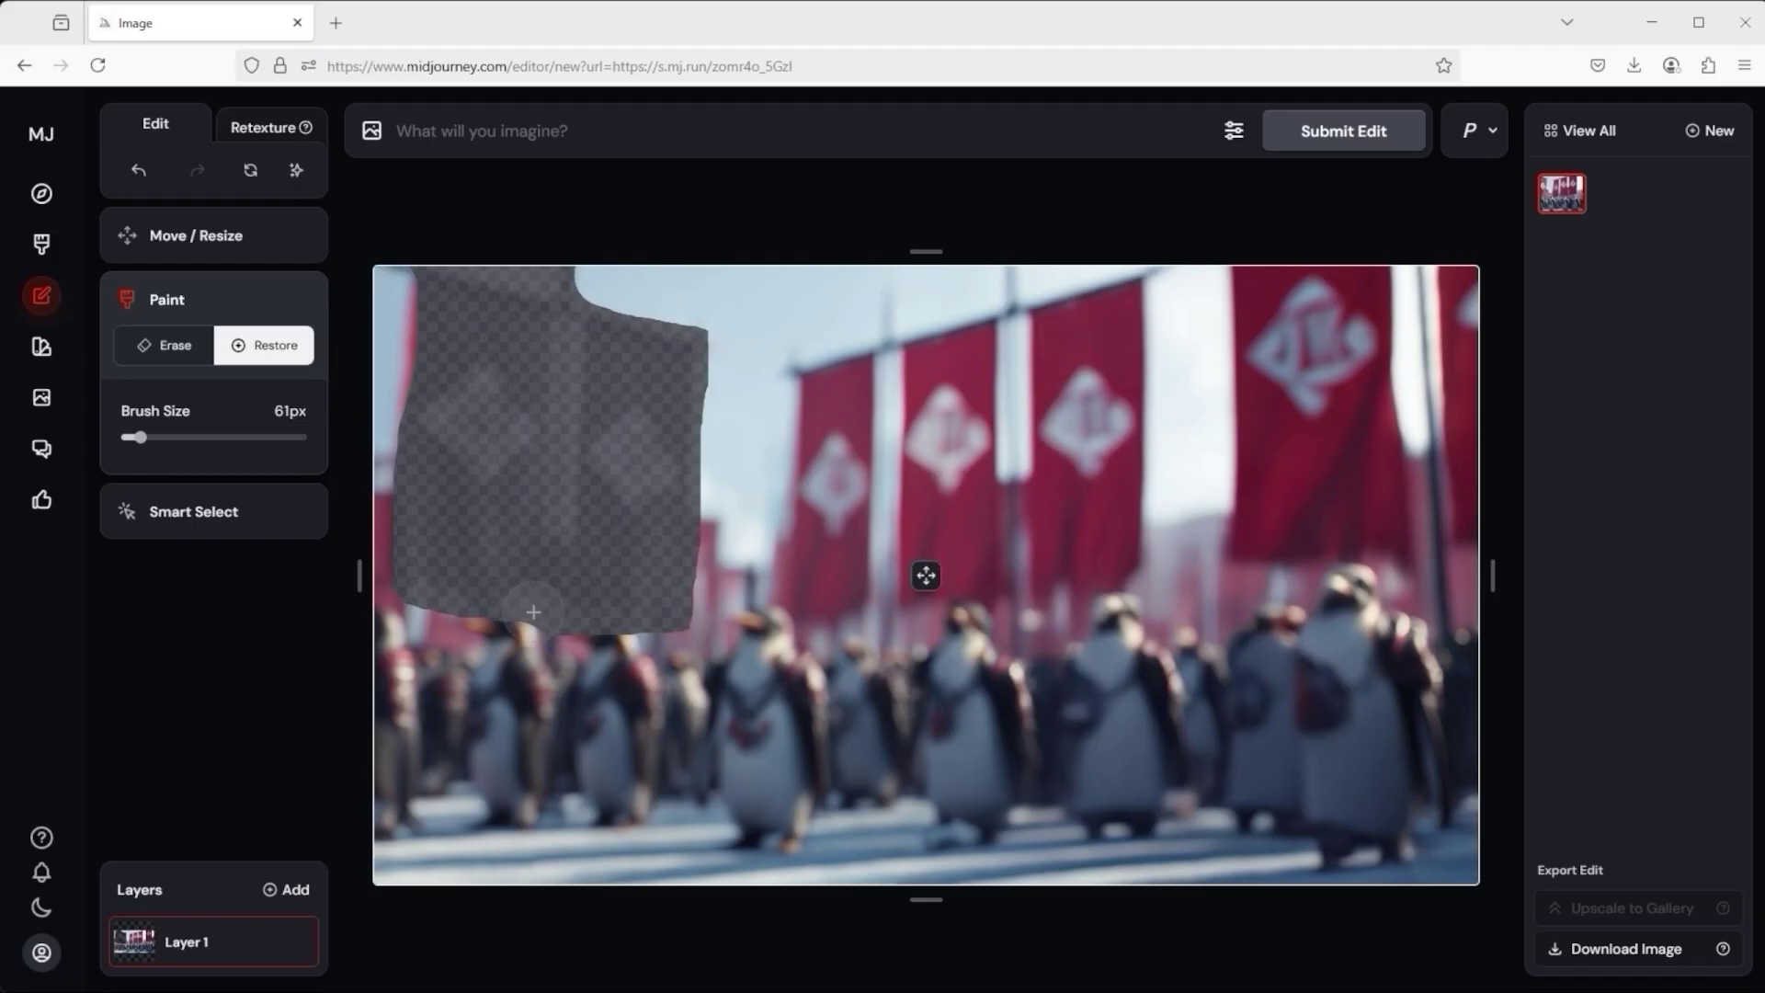
# Step: Bring back the erased area and add the medal penguin image from a file as a layer
pyautogui.click(249, 175)
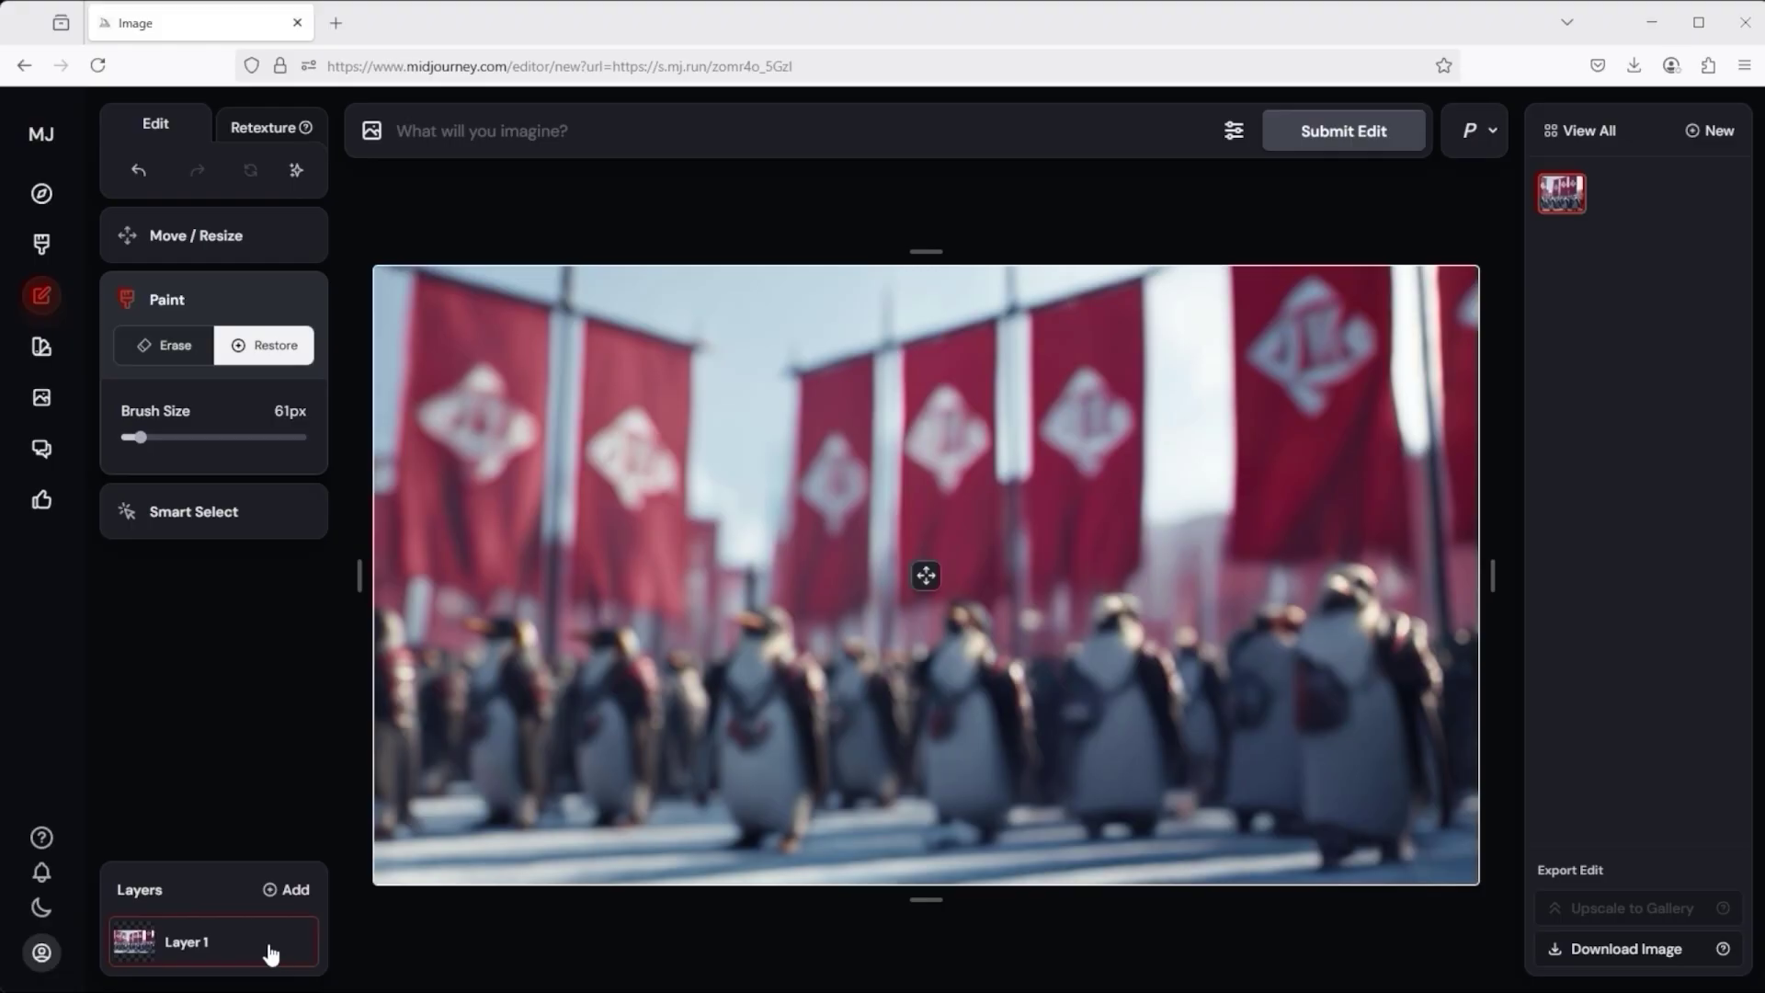
pyautogui.click(297, 899)
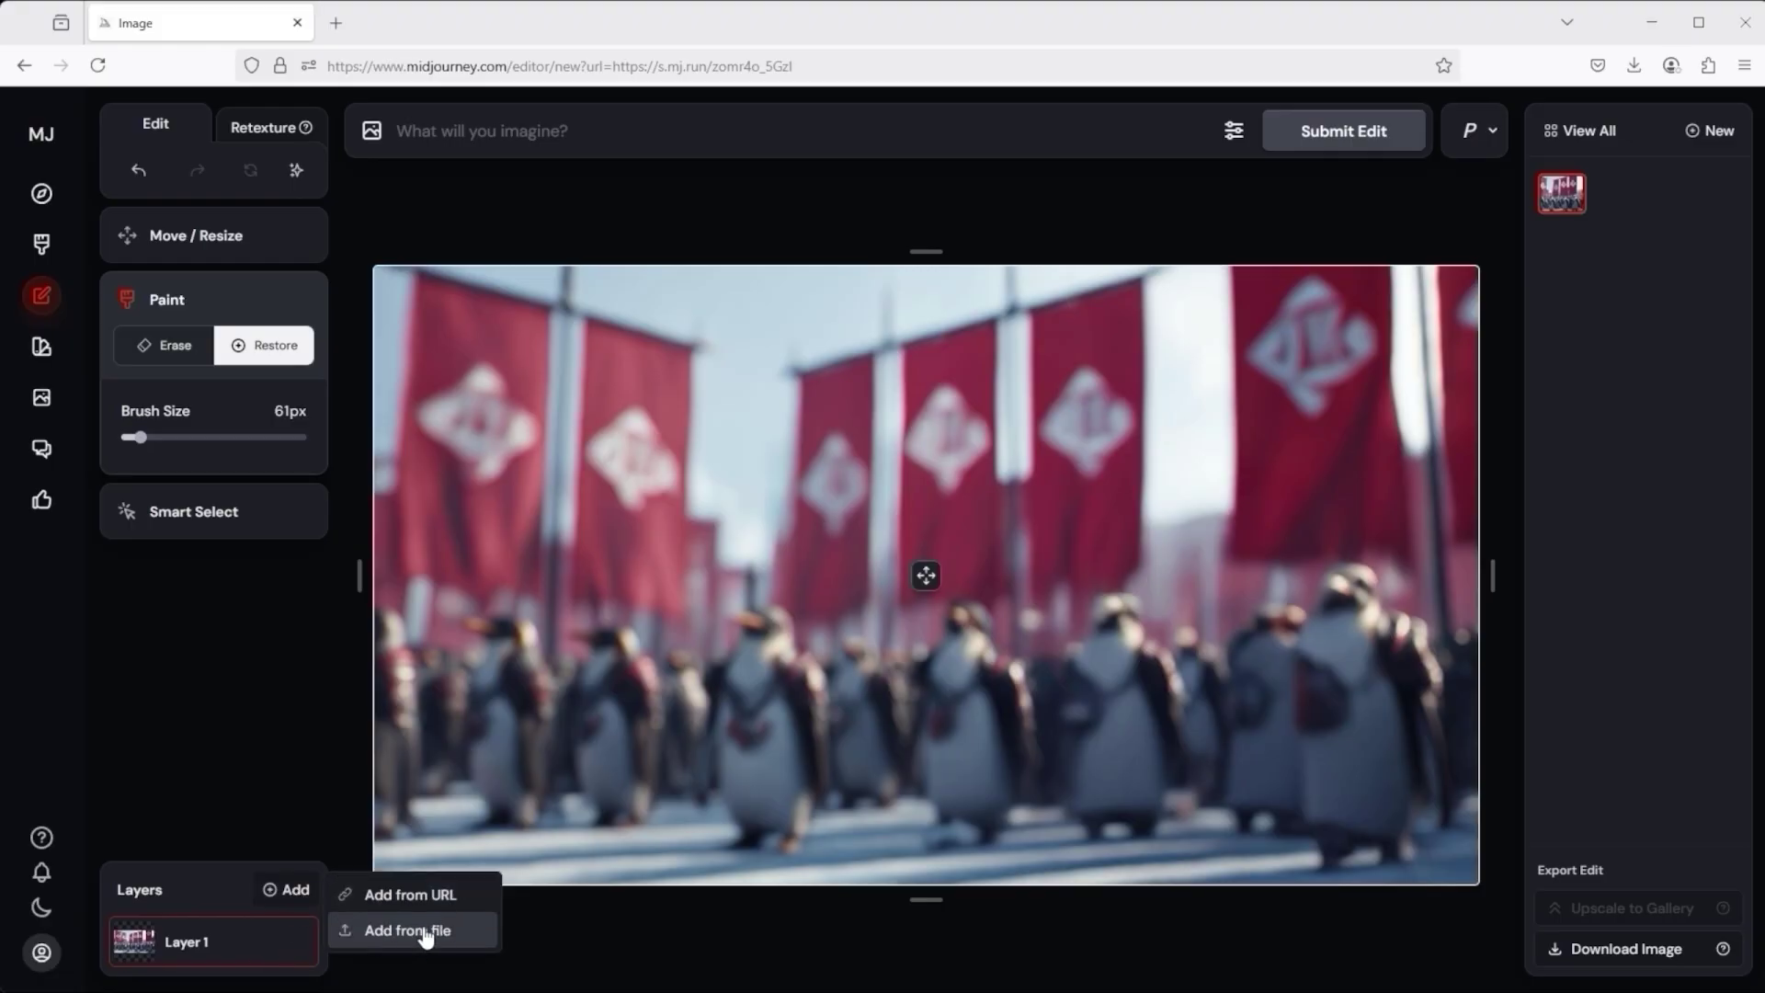
pyautogui.click(405, 932)
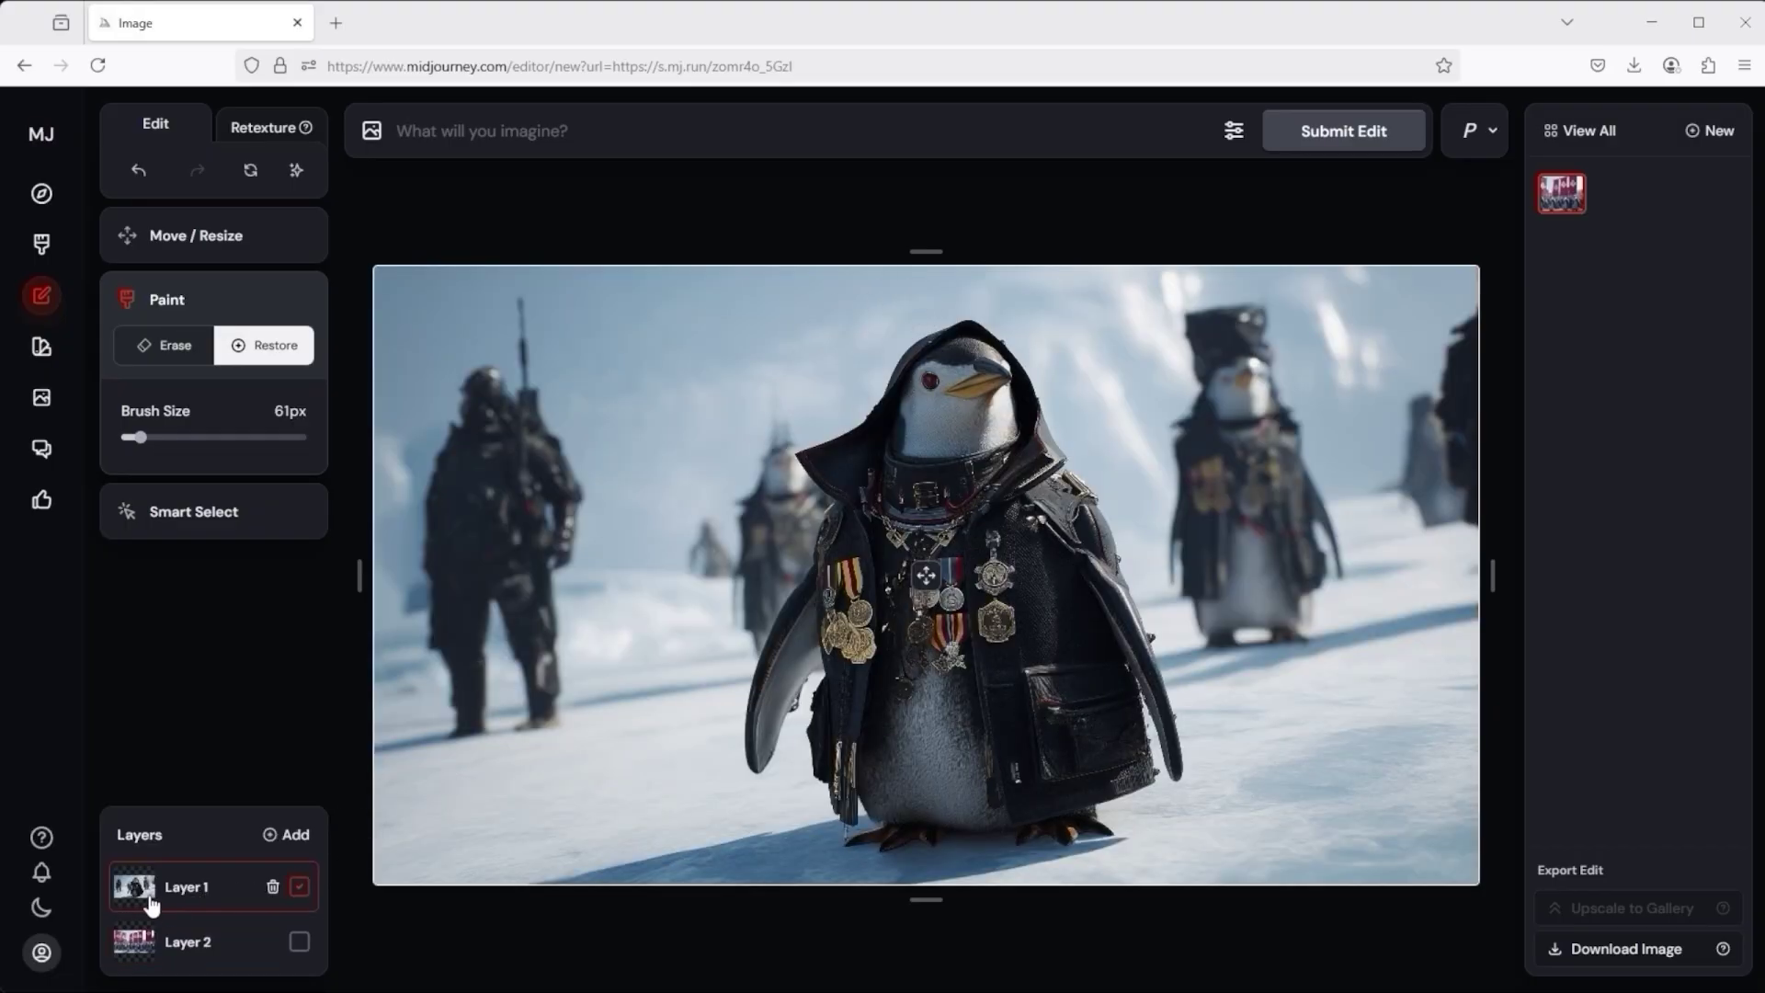
# Step: Switch between Layer 2 and Layer 1, ending on the medal penguin layer
pyautogui.click(179, 937)
pyautogui.click(195, 884)
pyautogui.click(189, 943)
pyautogui.click(188, 897)
# Step: Smart-select the medal penguin with Include and erase its snowy background
pyautogui.click(203, 515)
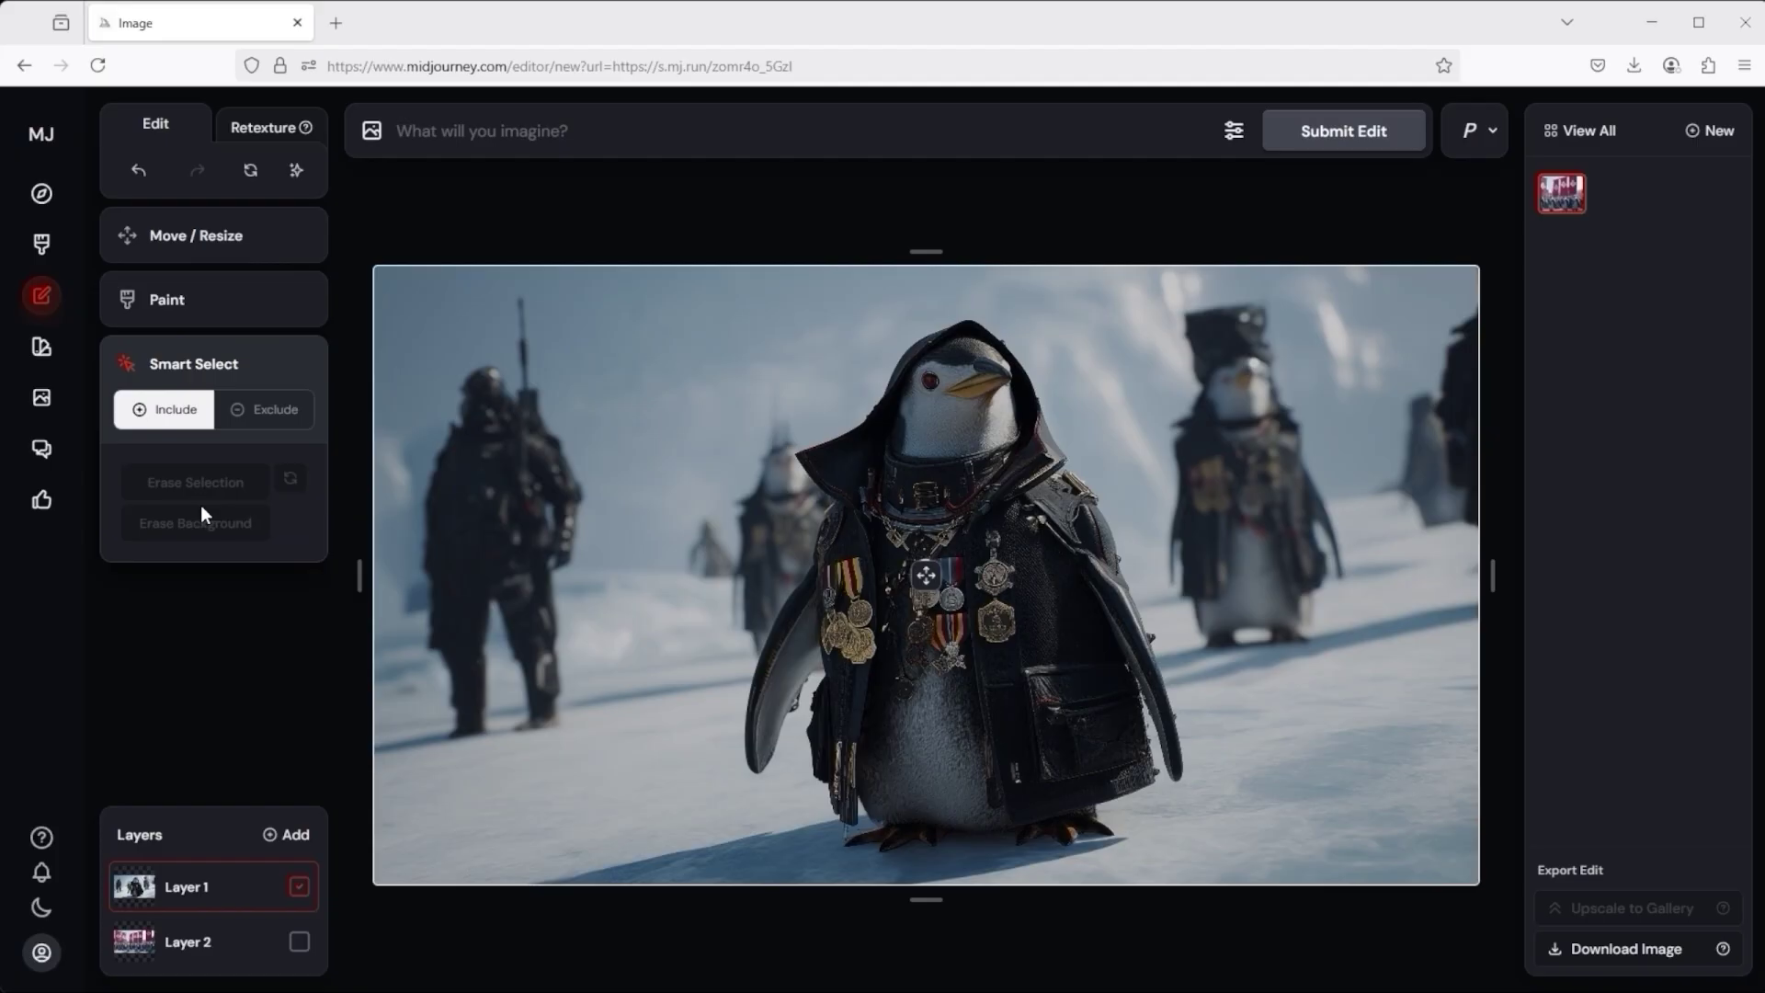
pyautogui.click(171, 413)
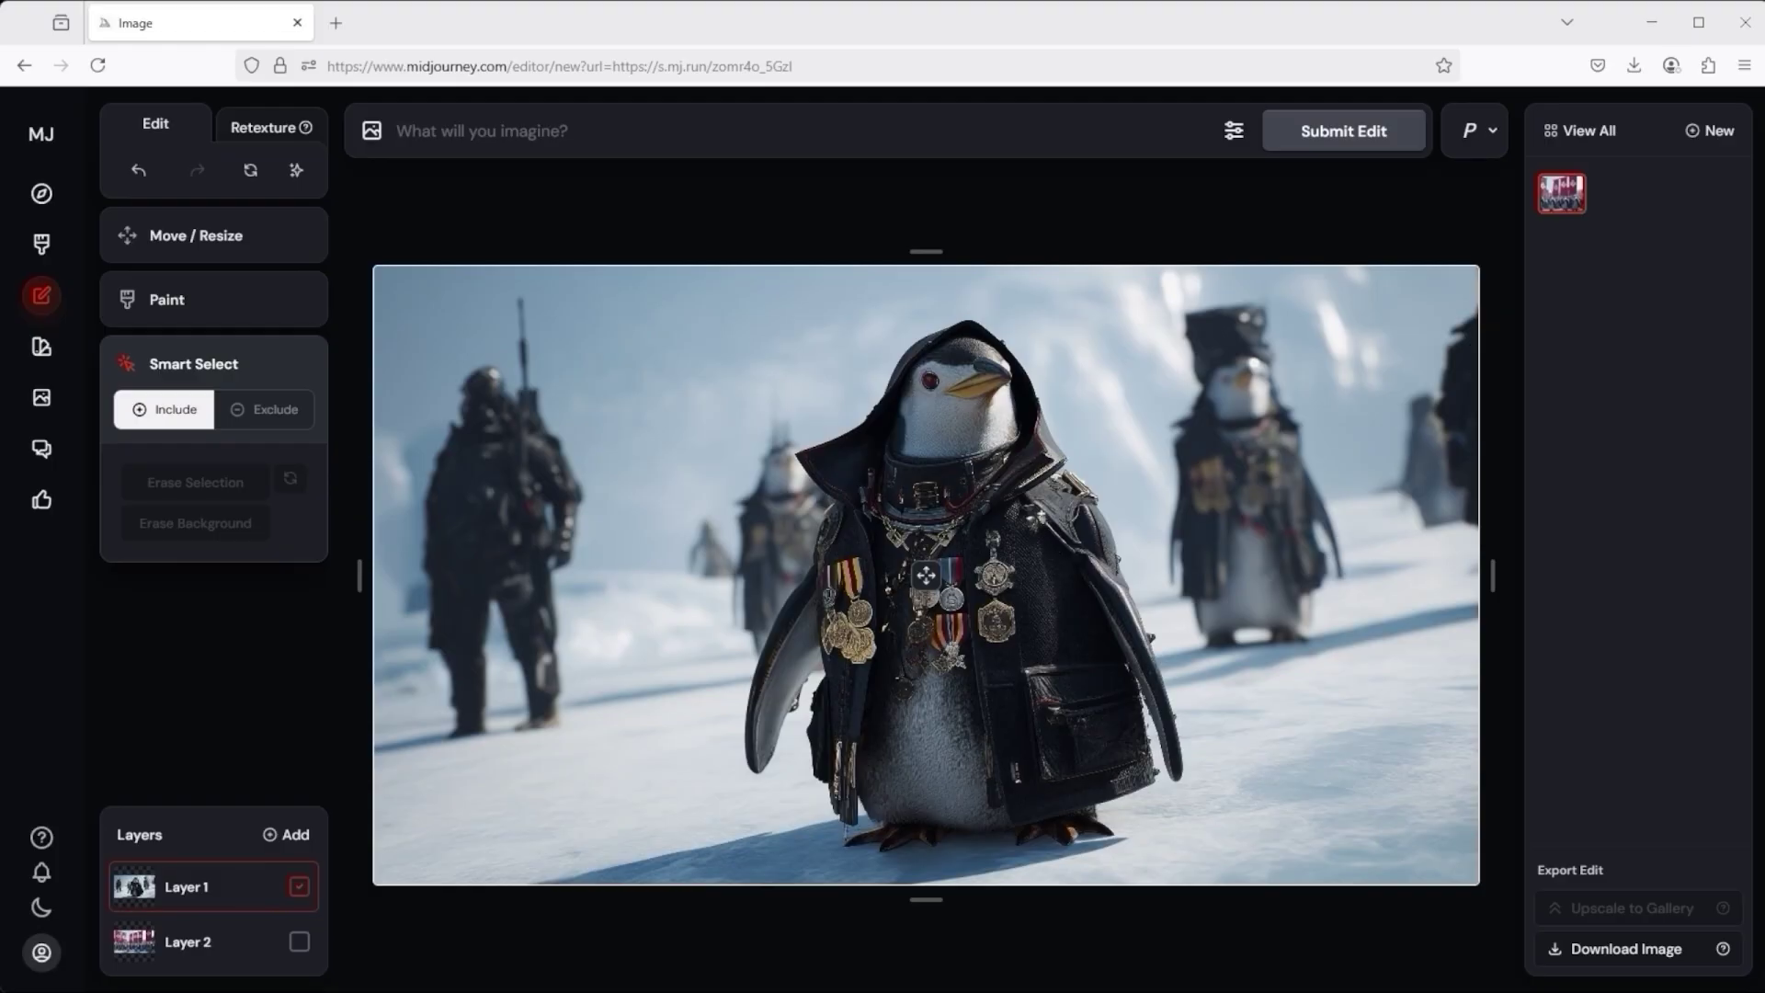
pyautogui.click(1055, 561)
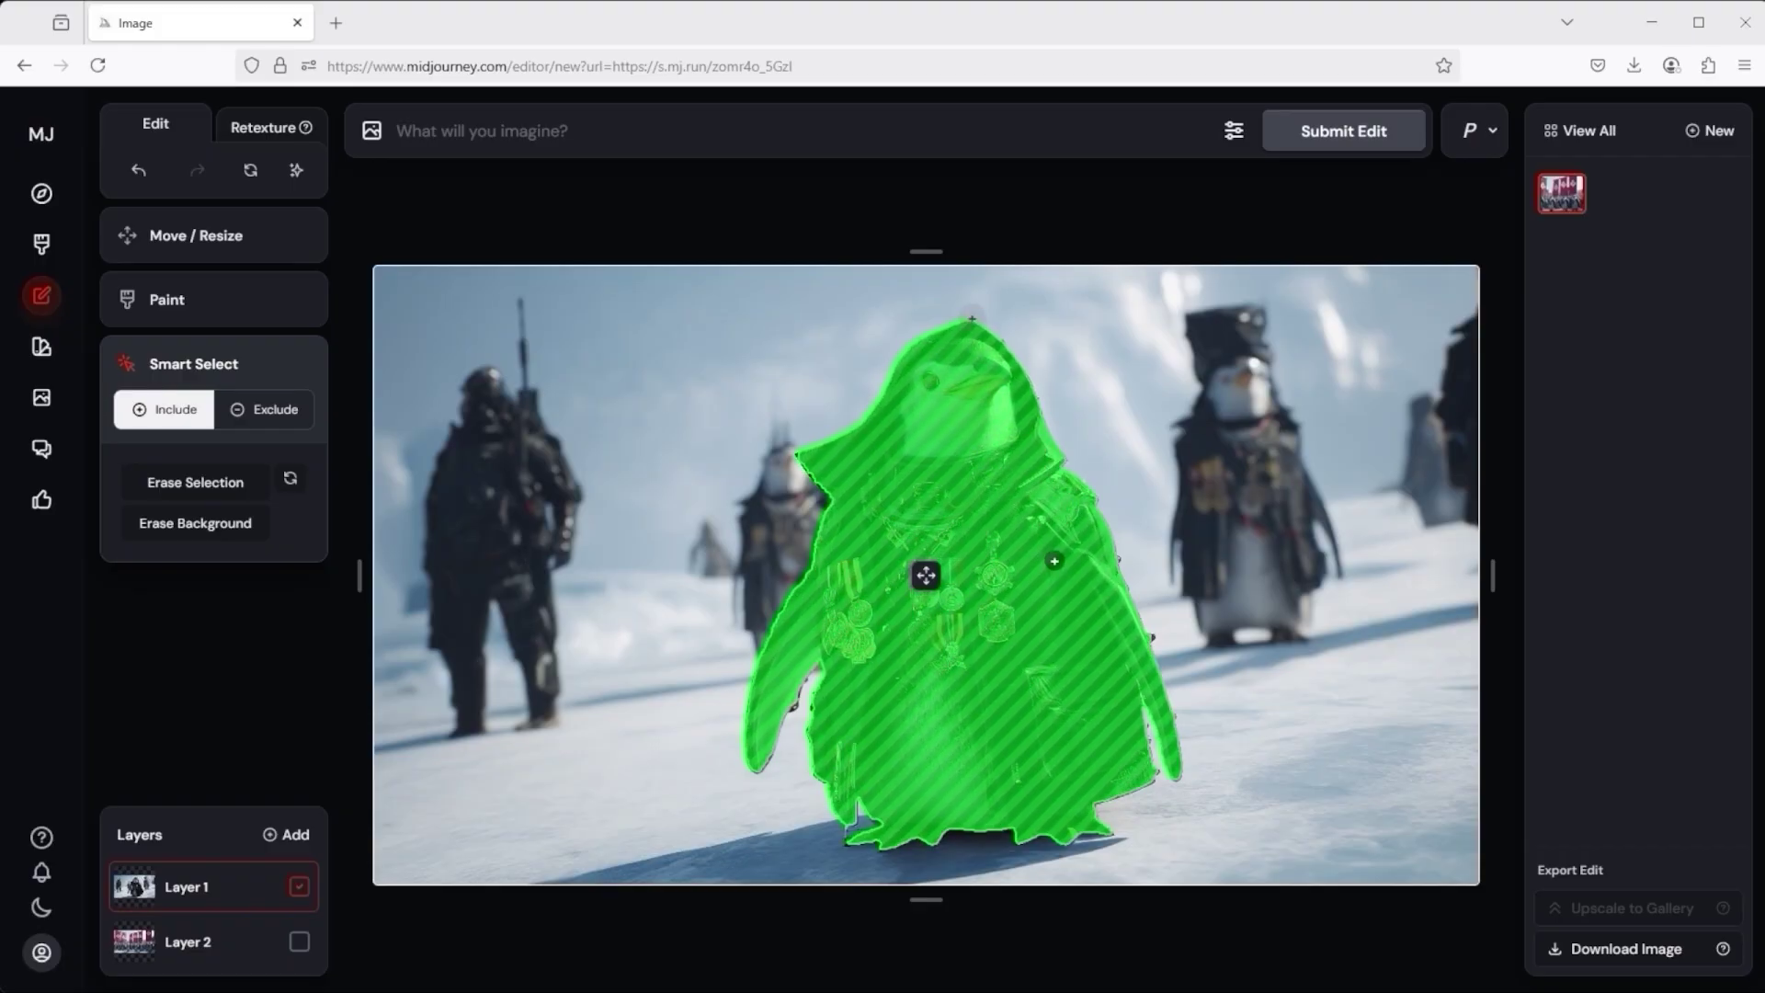
pyautogui.click(212, 526)
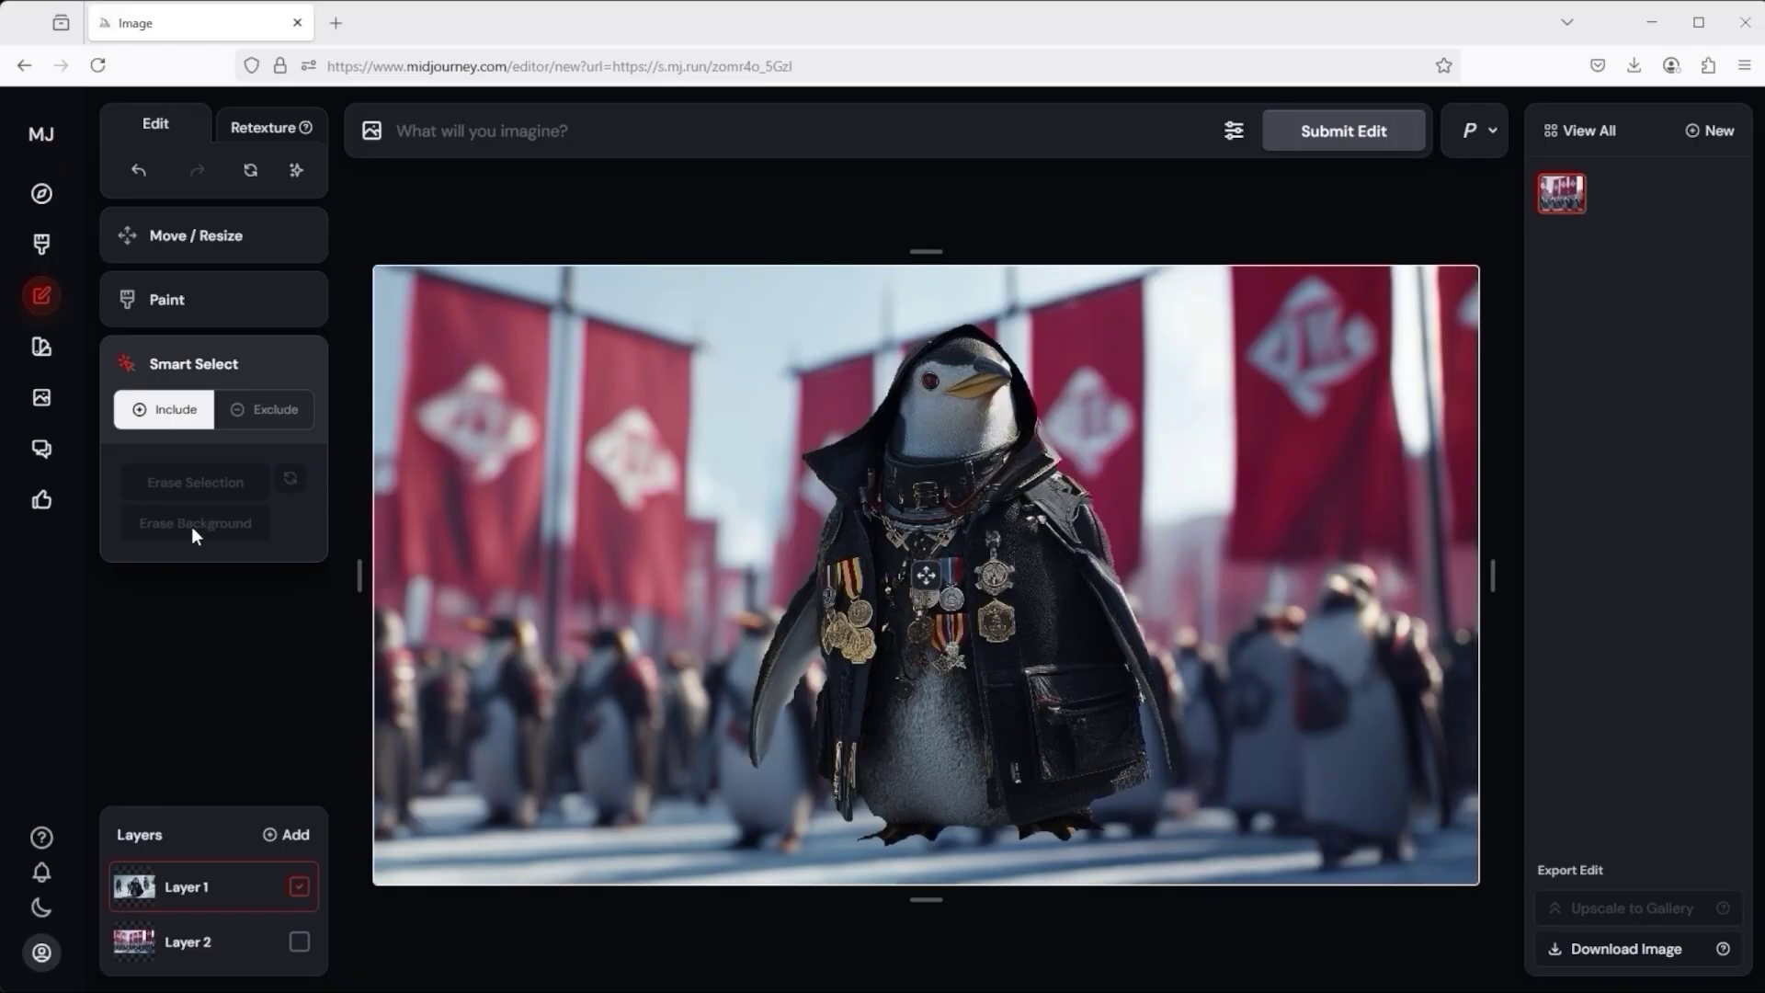
# Step: Undo and then redo the penguin selection and background removal
pyautogui.click(140, 175)
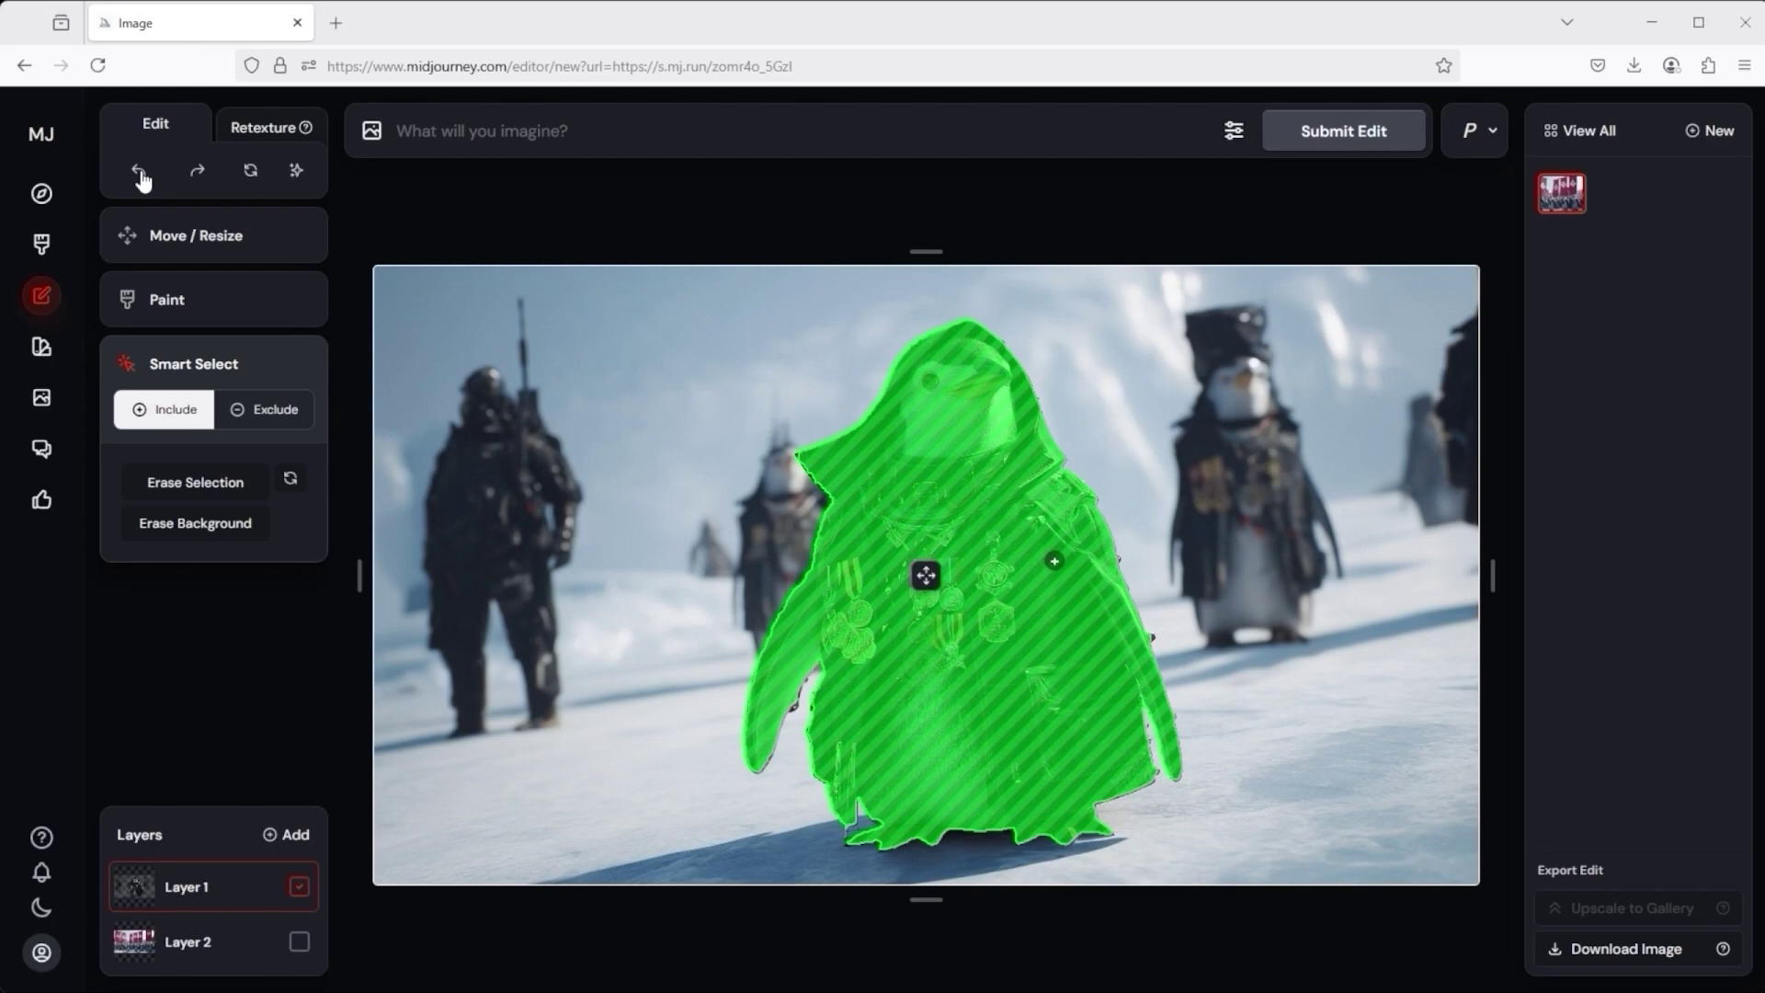
pyautogui.click(139, 175)
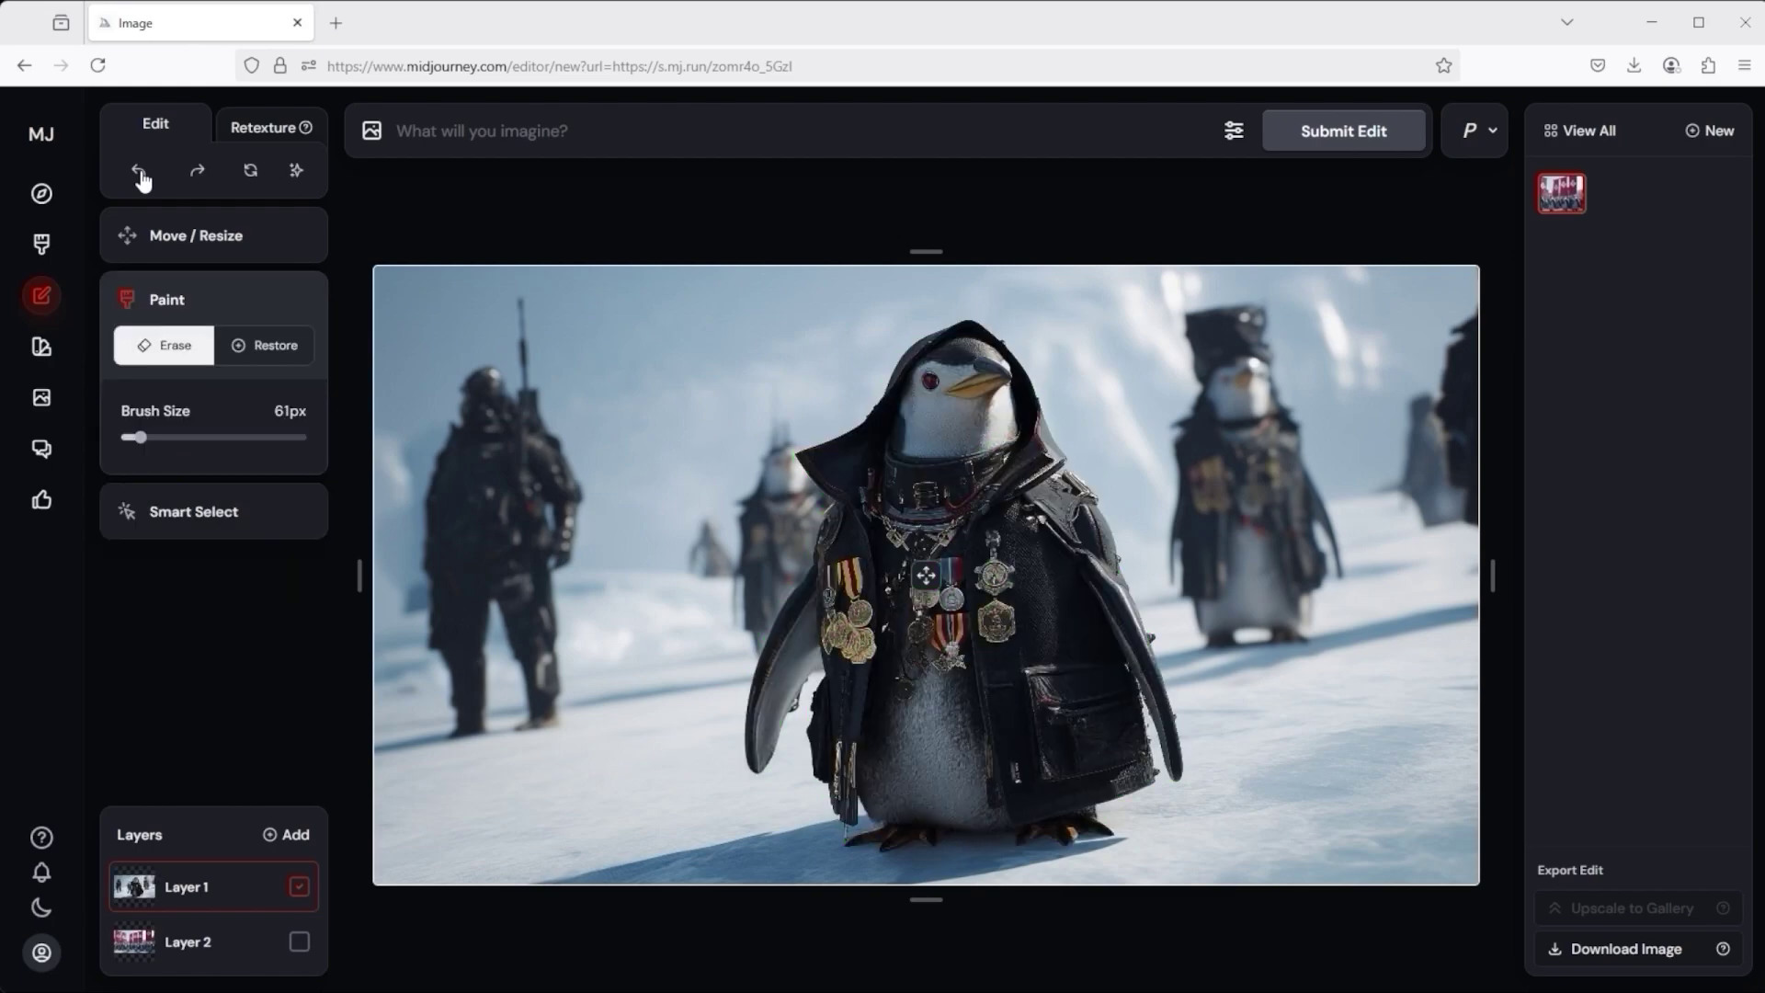
pyautogui.click(196, 172)
pyautogui.click(196, 172)
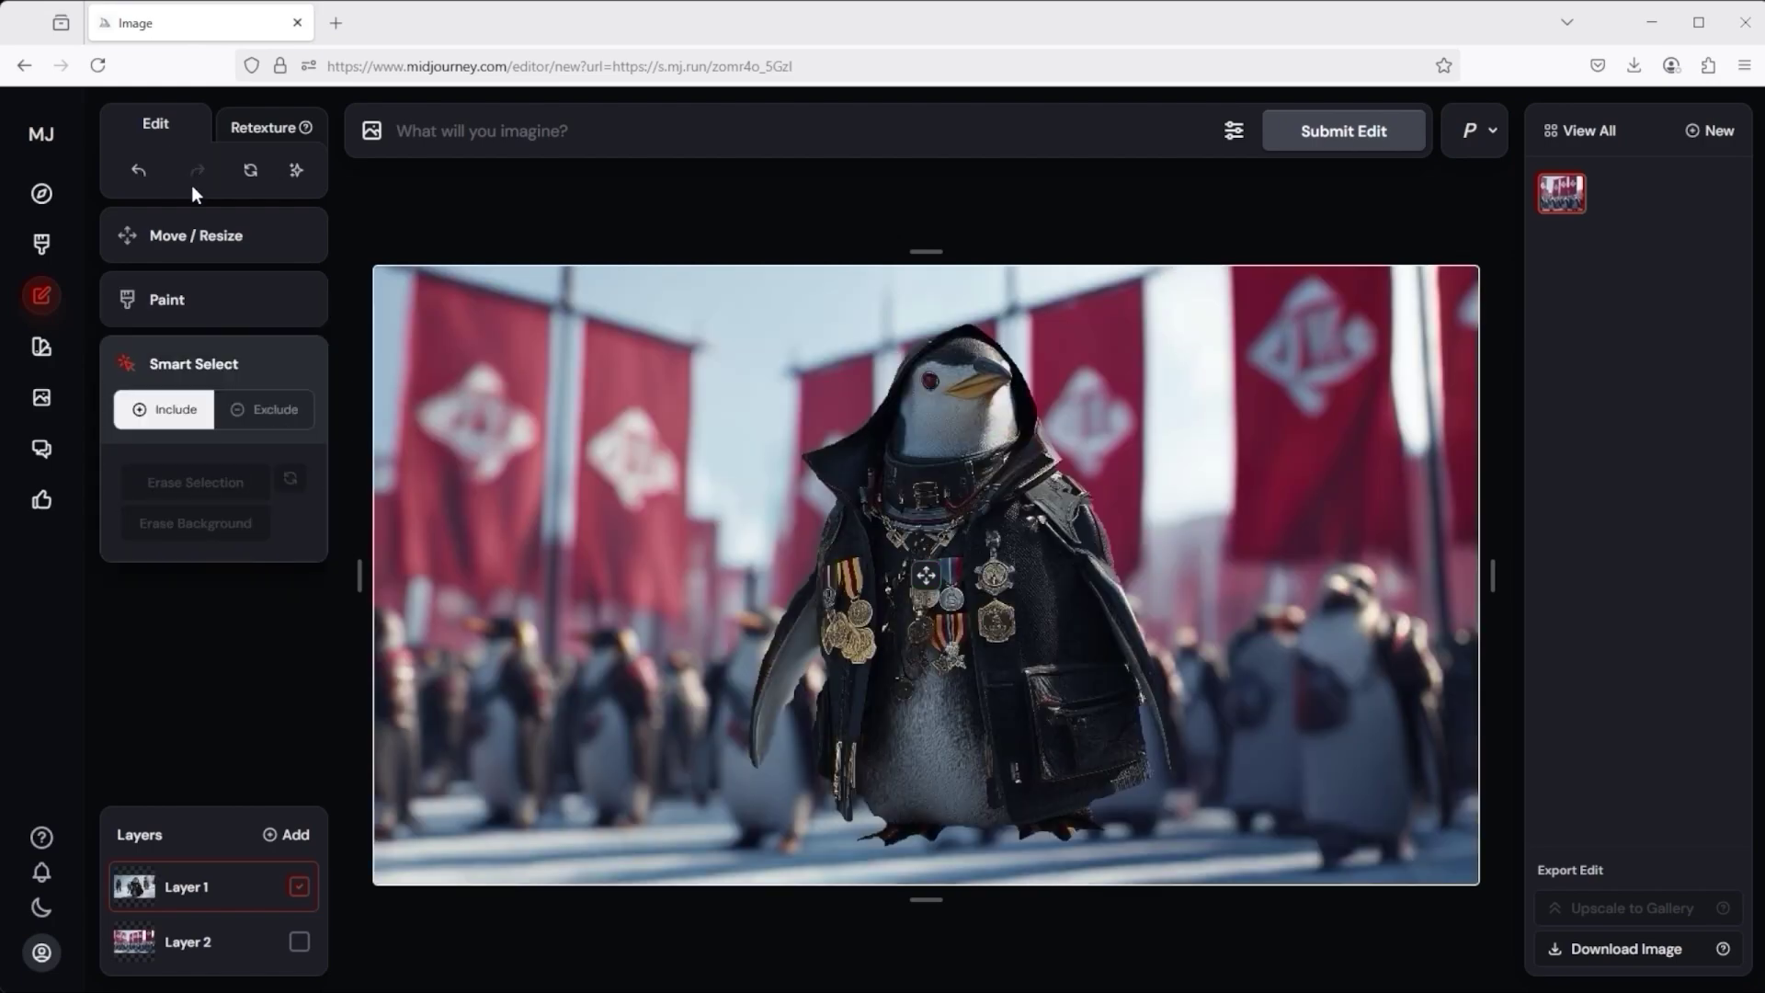
pyautogui.moveTo(187, 890)
# Step: Drag the cut-out penguin layer left and lower on the canvas
pyautogui.click(186, 237)
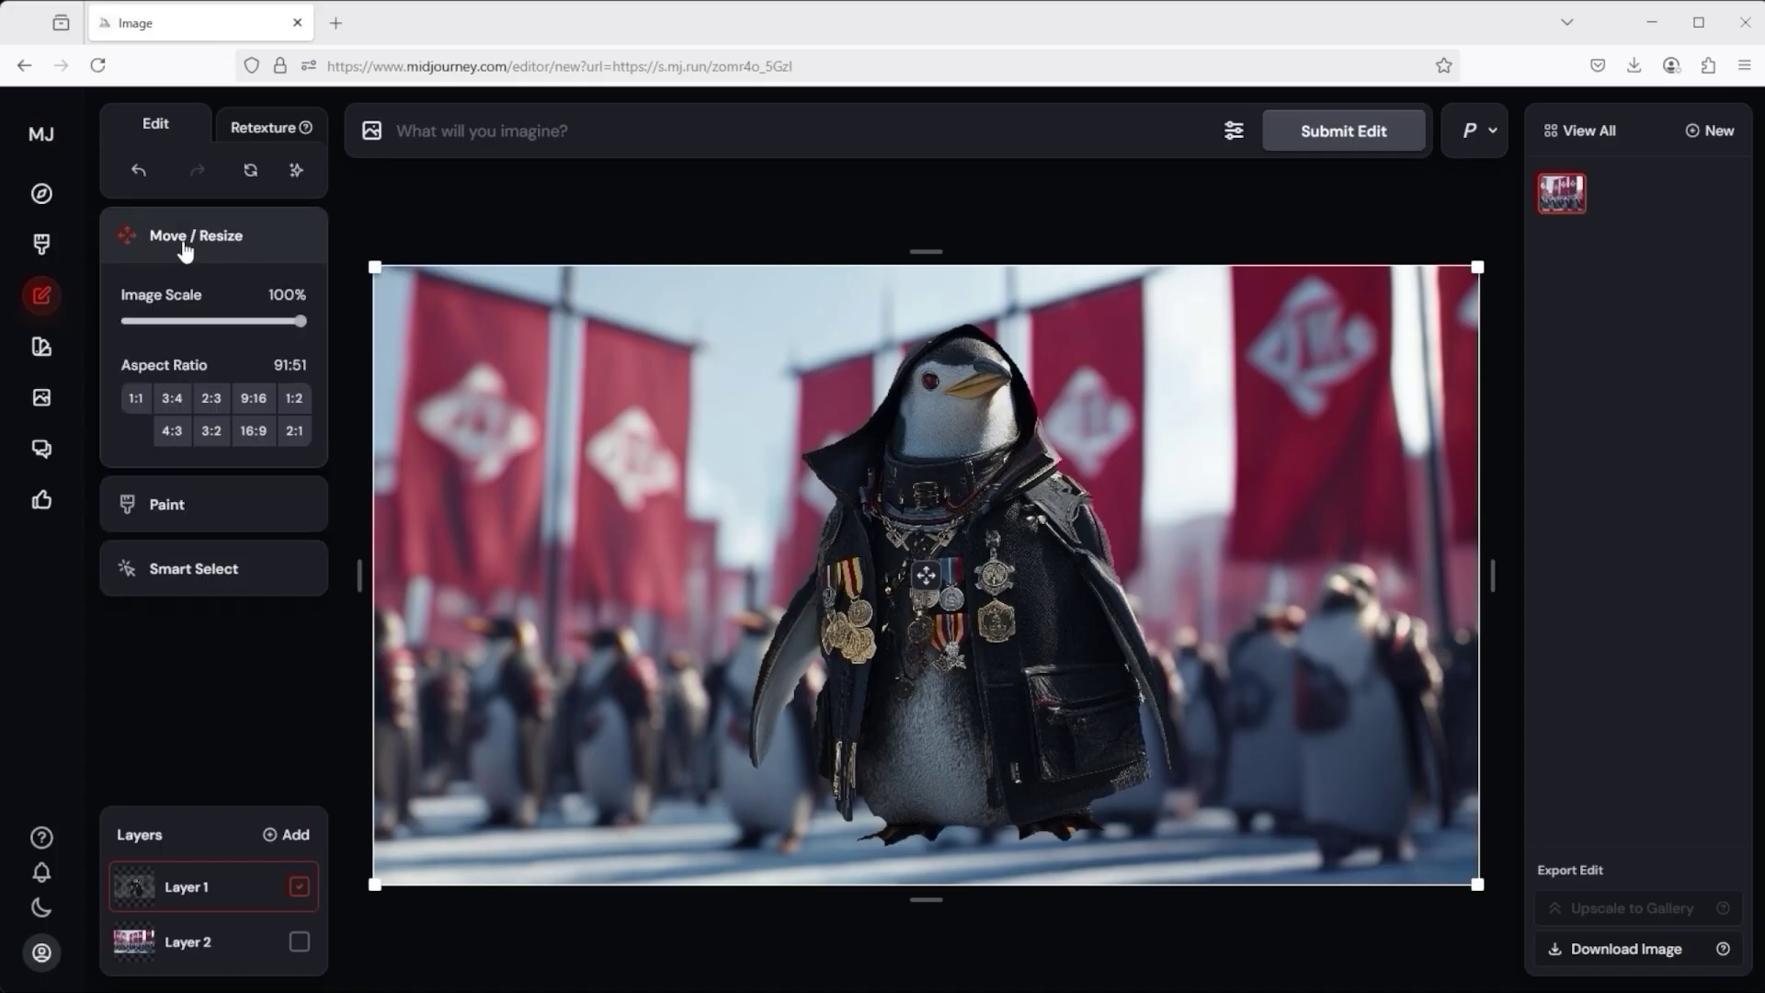
pyautogui.moveTo(965, 473); pyautogui.dragTo(731, 530)
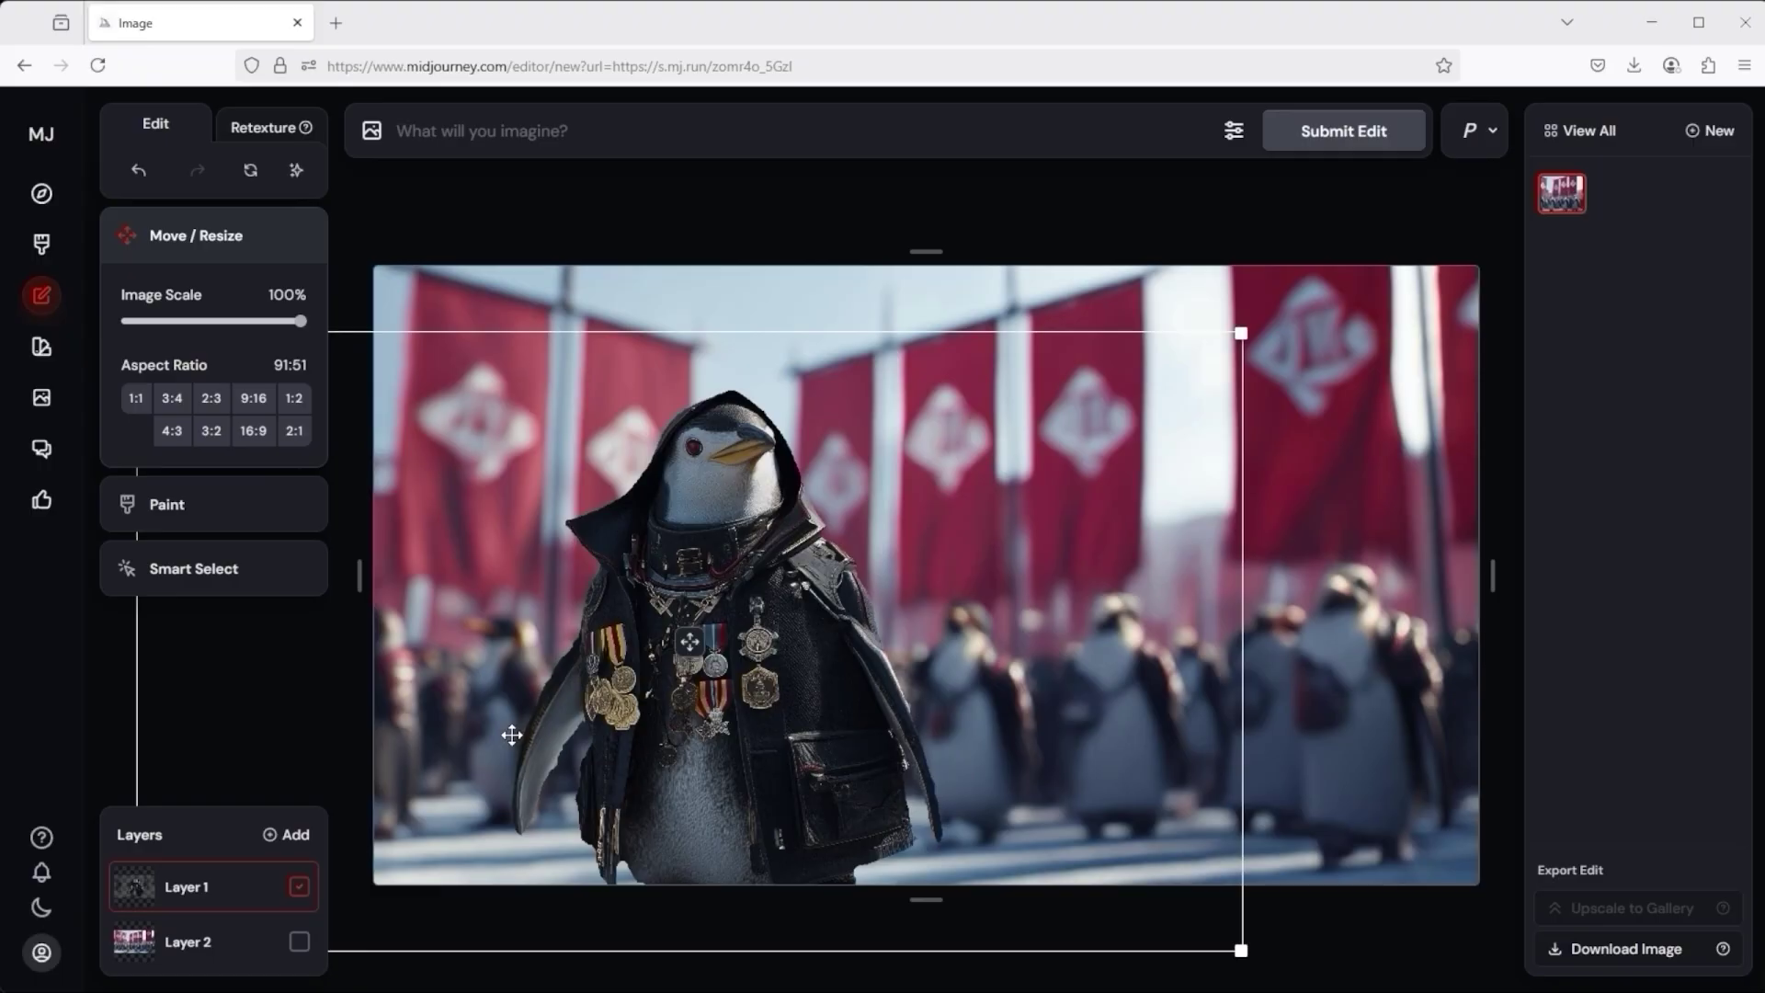
pyautogui.click(184, 944)
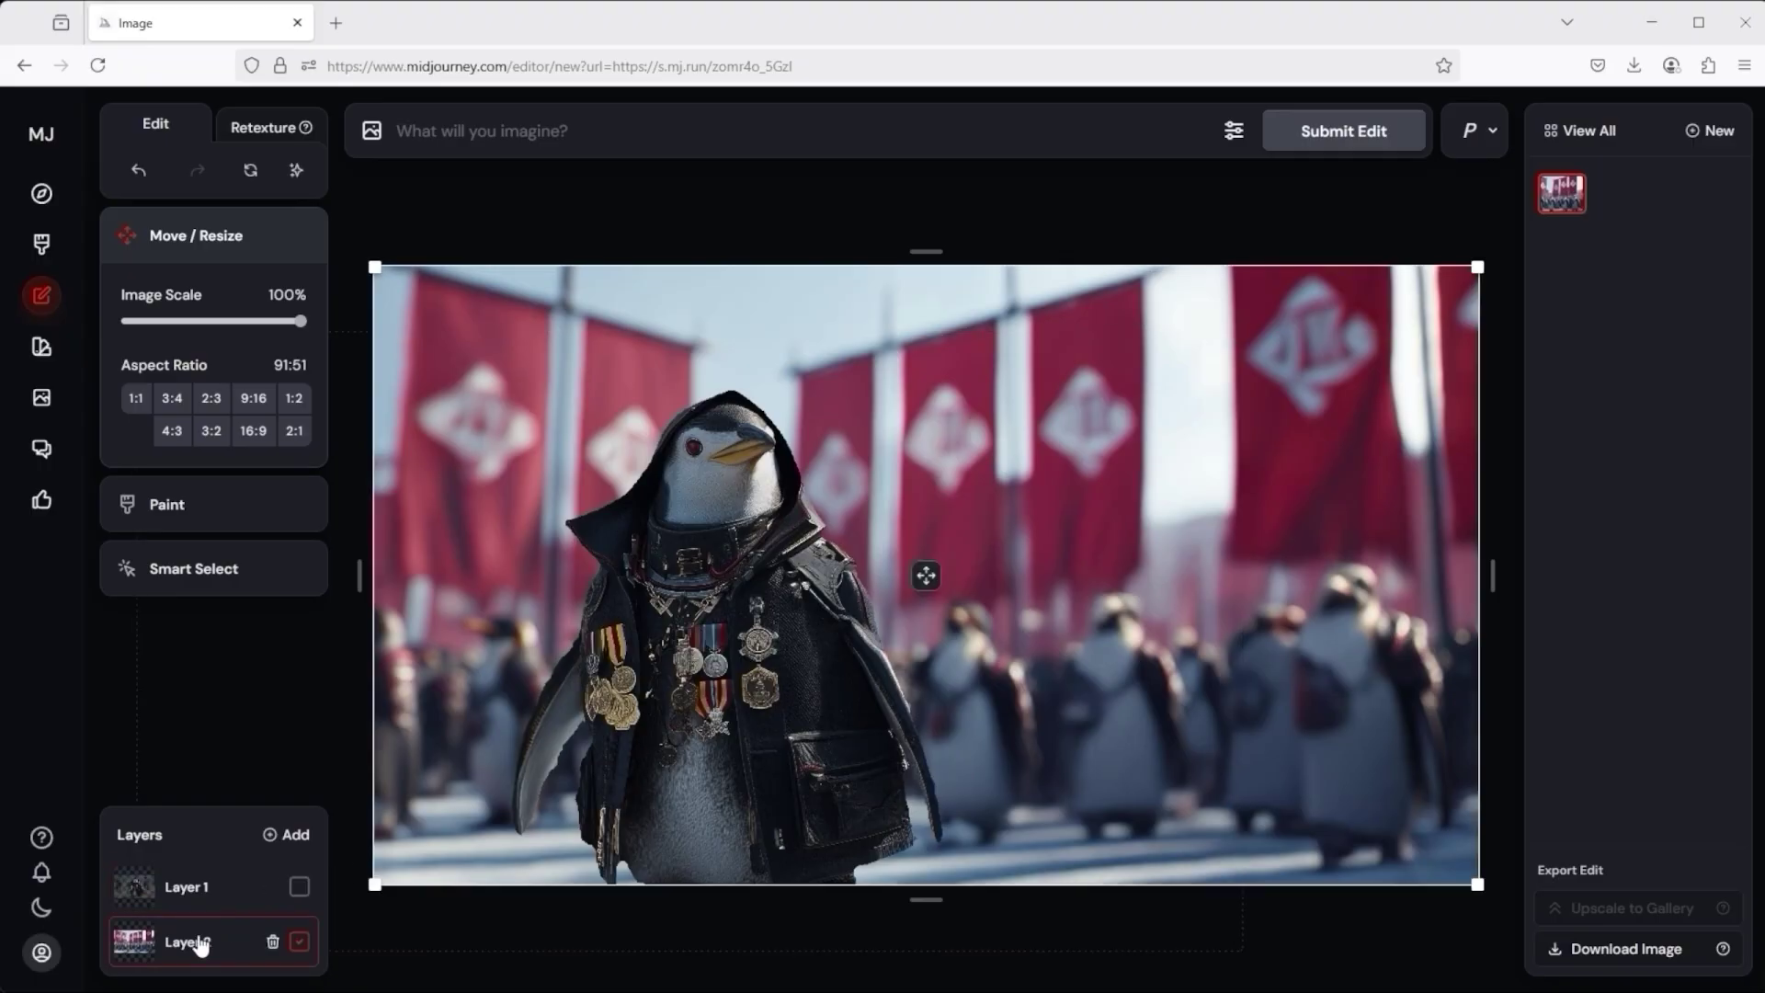
# Step: On Layer 2, erase a band around the penguin's hood and body, then restore the stray banner stroke
pyautogui.click(184, 516)
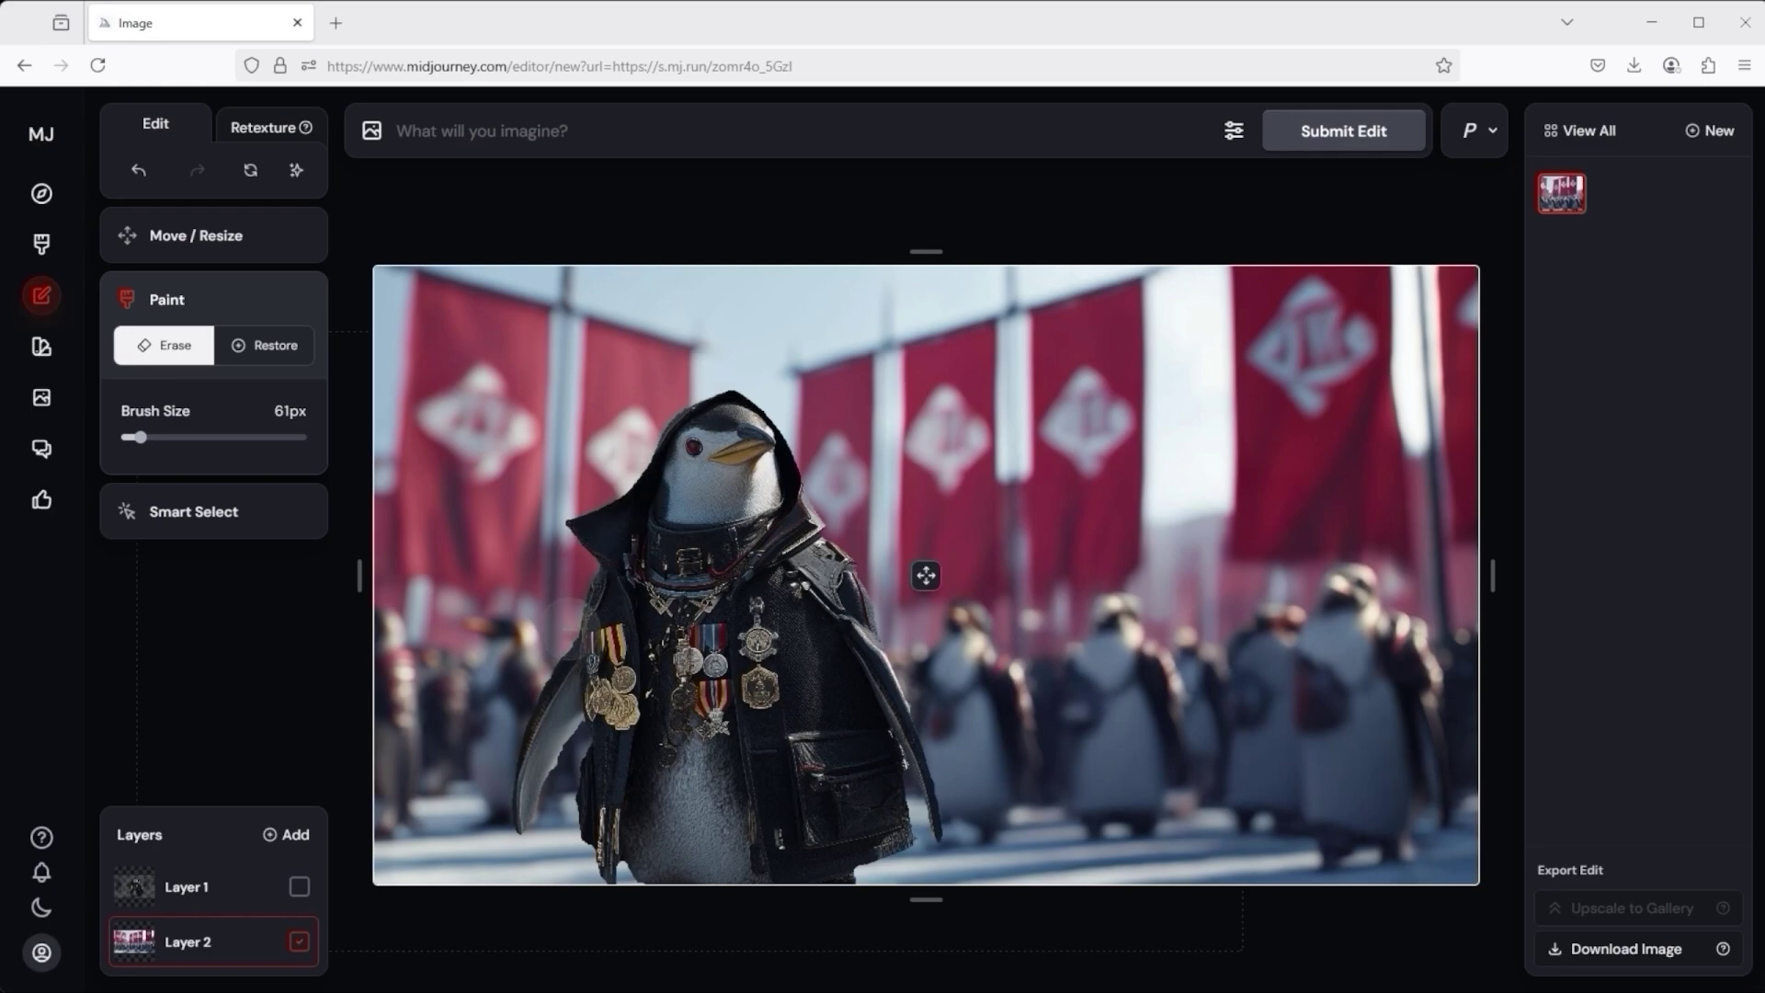
pyautogui.moveTo(747, 391)
pyautogui.mouseDown()
pyautogui.moveTo(674, 462)
pyautogui.moveTo(572, 521)
pyautogui.moveTo(599, 579)
pyautogui.moveTo(525, 825)
pyautogui.moveTo(584, 733)
pyautogui.moveTo(576, 811)
pyautogui.moveTo(630, 882)
pyautogui.mouseUp()
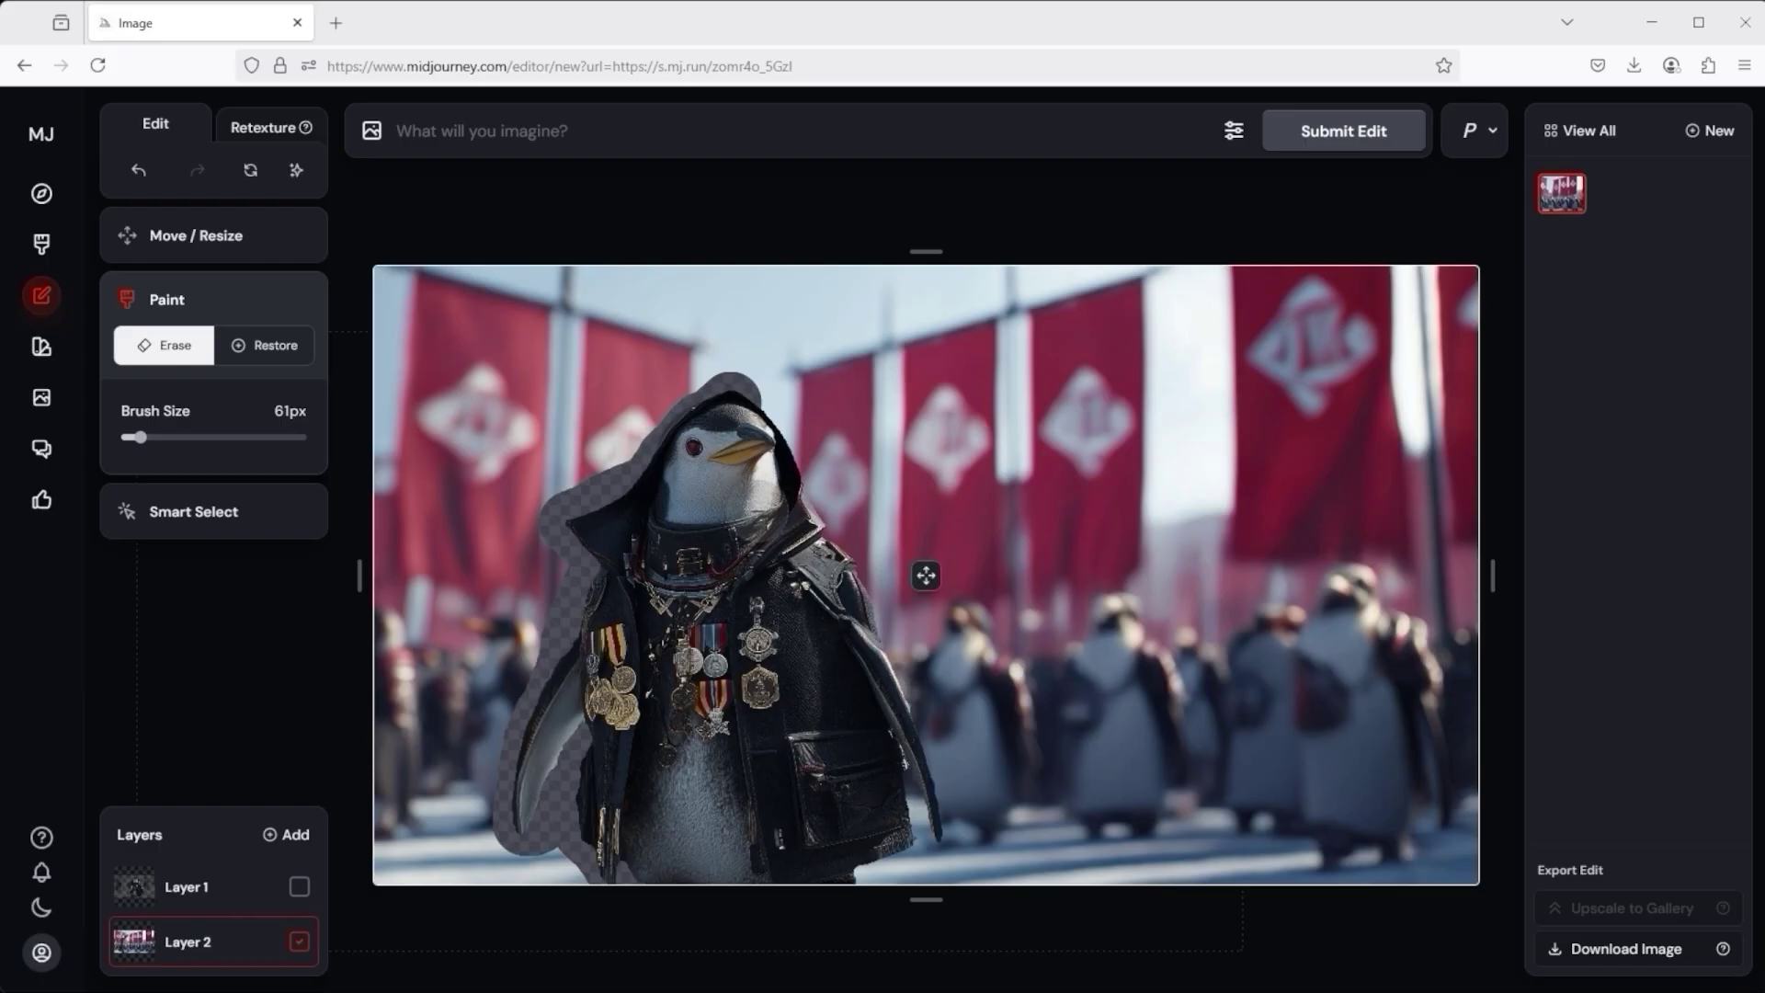
pyautogui.moveTo(735, 386)
pyautogui.mouseDown()
pyautogui.moveTo(786, 432)
pyautogui.moveTo(784, 478)
pyautogui.moveTo(817, 499)
pyautogui.moveTo(892, 648)
pyautogui.moveTo(931, 829)
pyautogui.mouseUp()
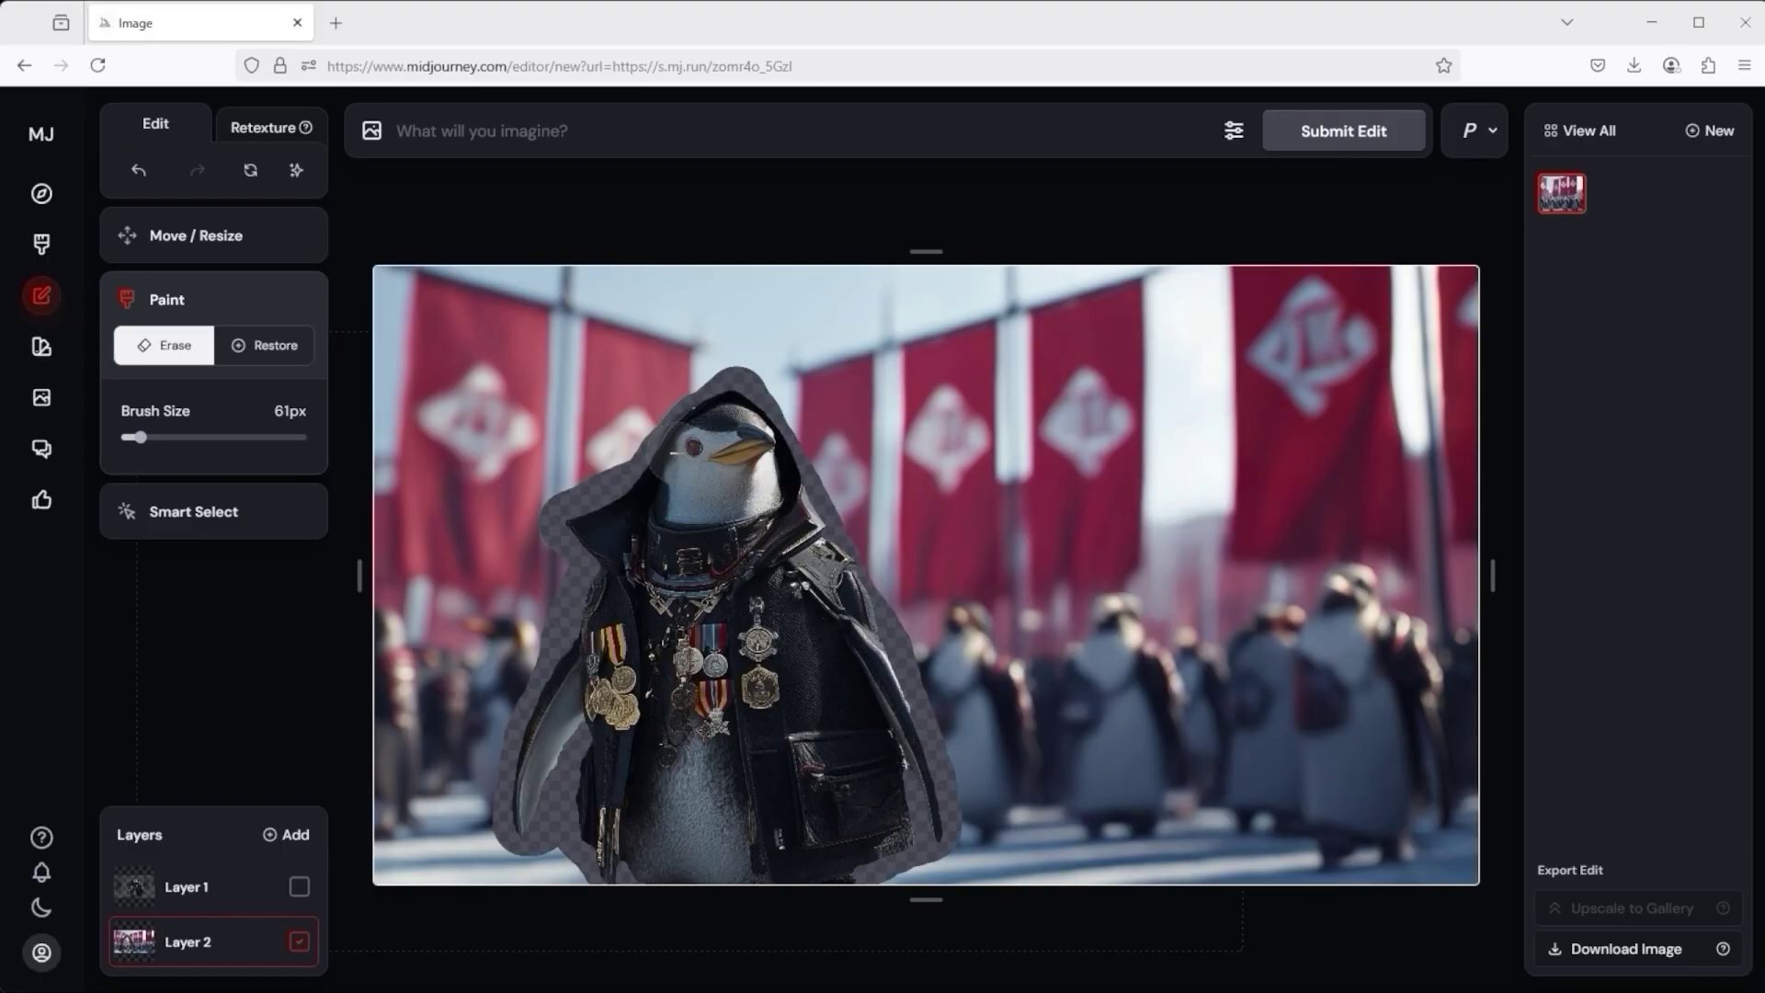
pyautogui.moveTo(682, 442)
pyautogui.mouseDown()
pyautogui.moveTo(712, 395)
pyautogui.moveTo(803, 474)
pyautogui.moveTo(841, 552)
pyautogui.mouseUp()
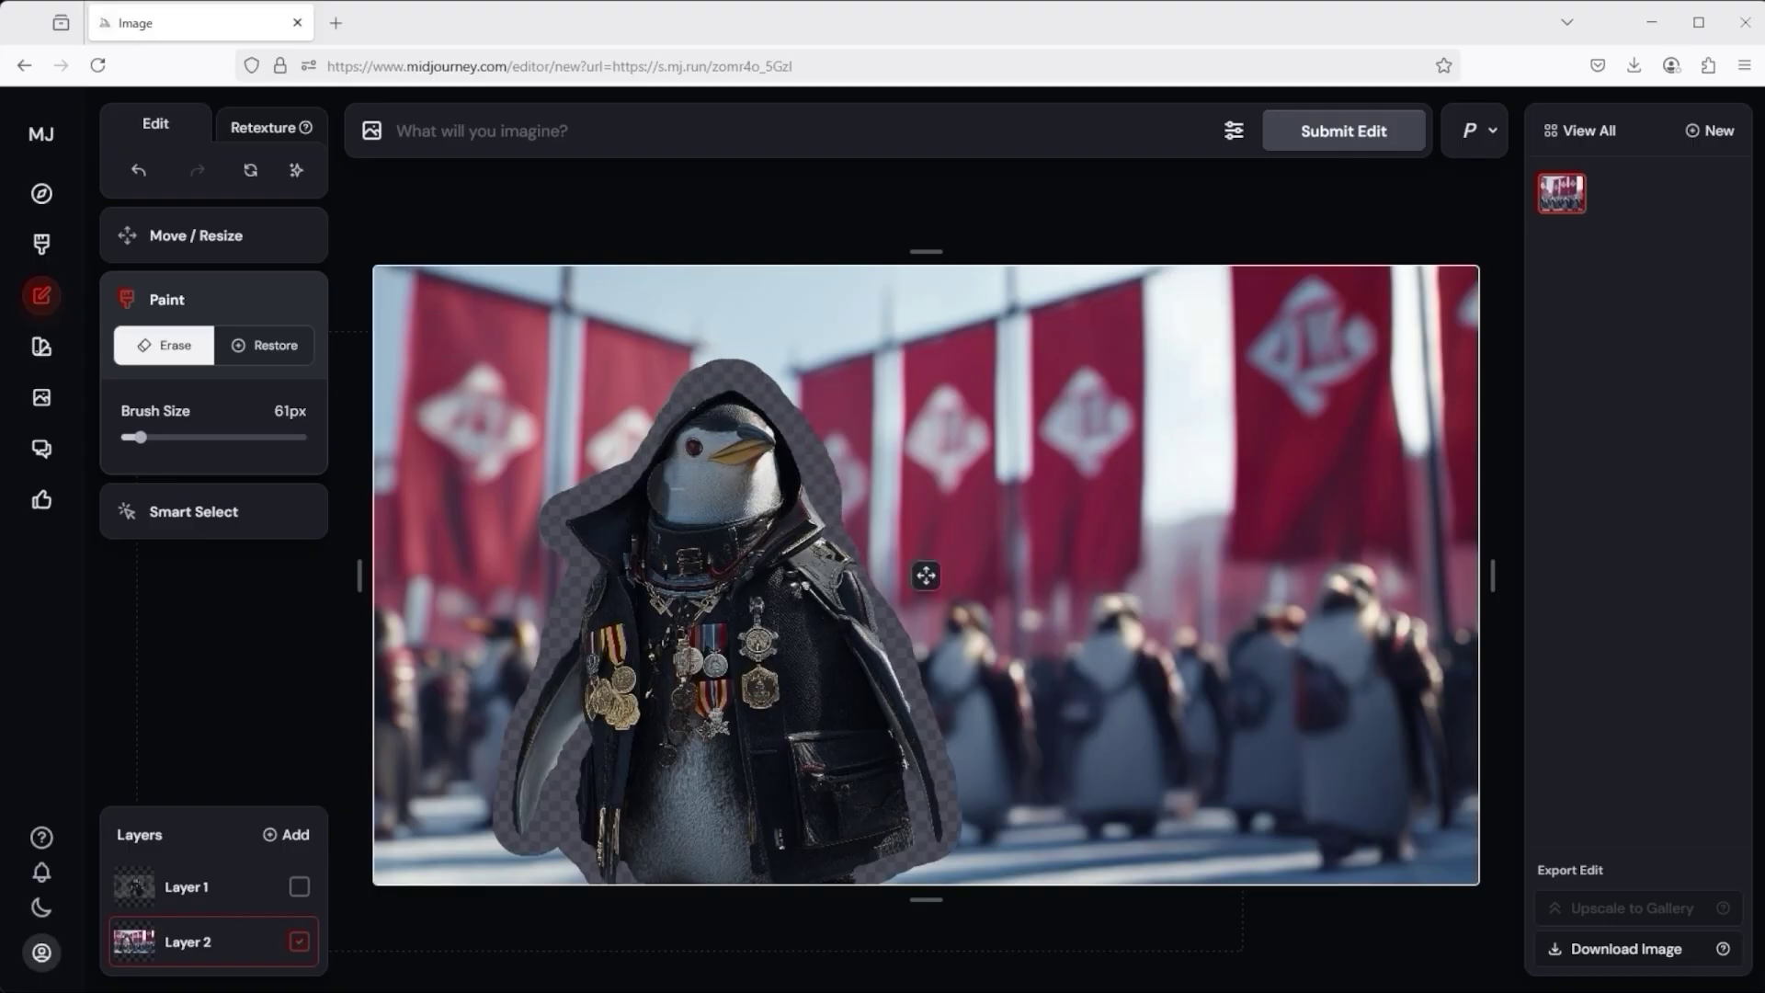
pyautogui.moveTo(846, 487); pyautogui.dragTo(1092, 353)
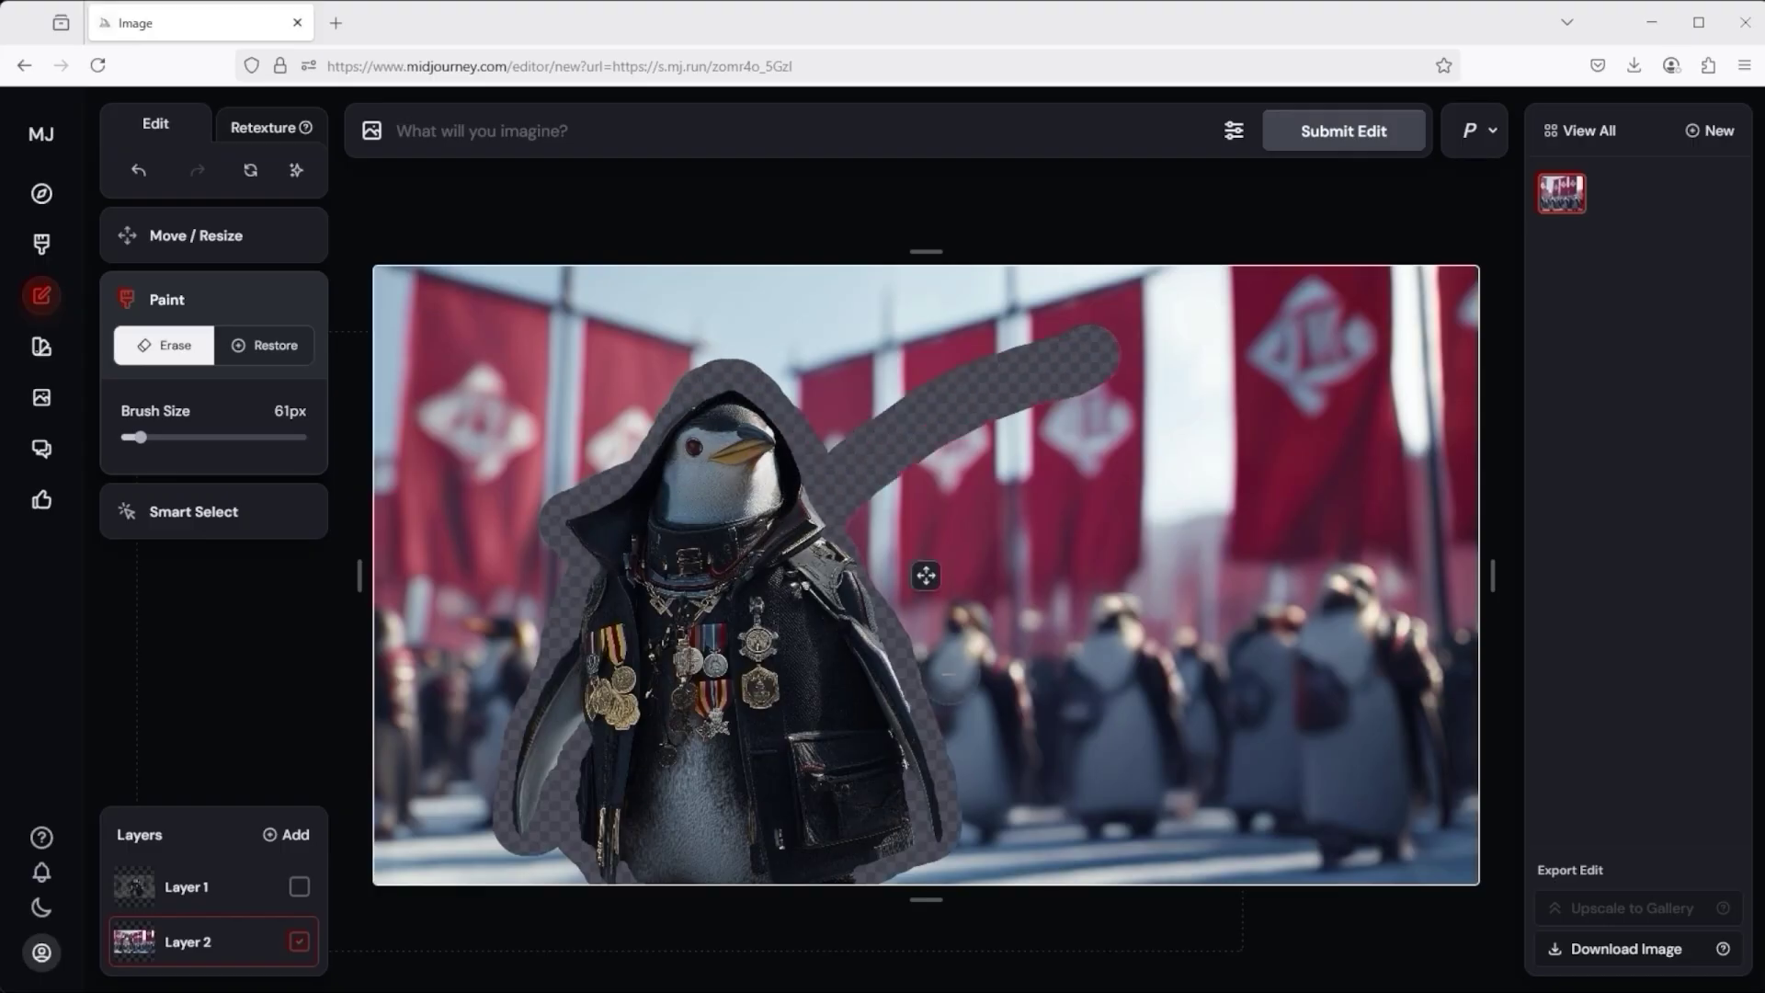
pyautogui.click(276, 348)
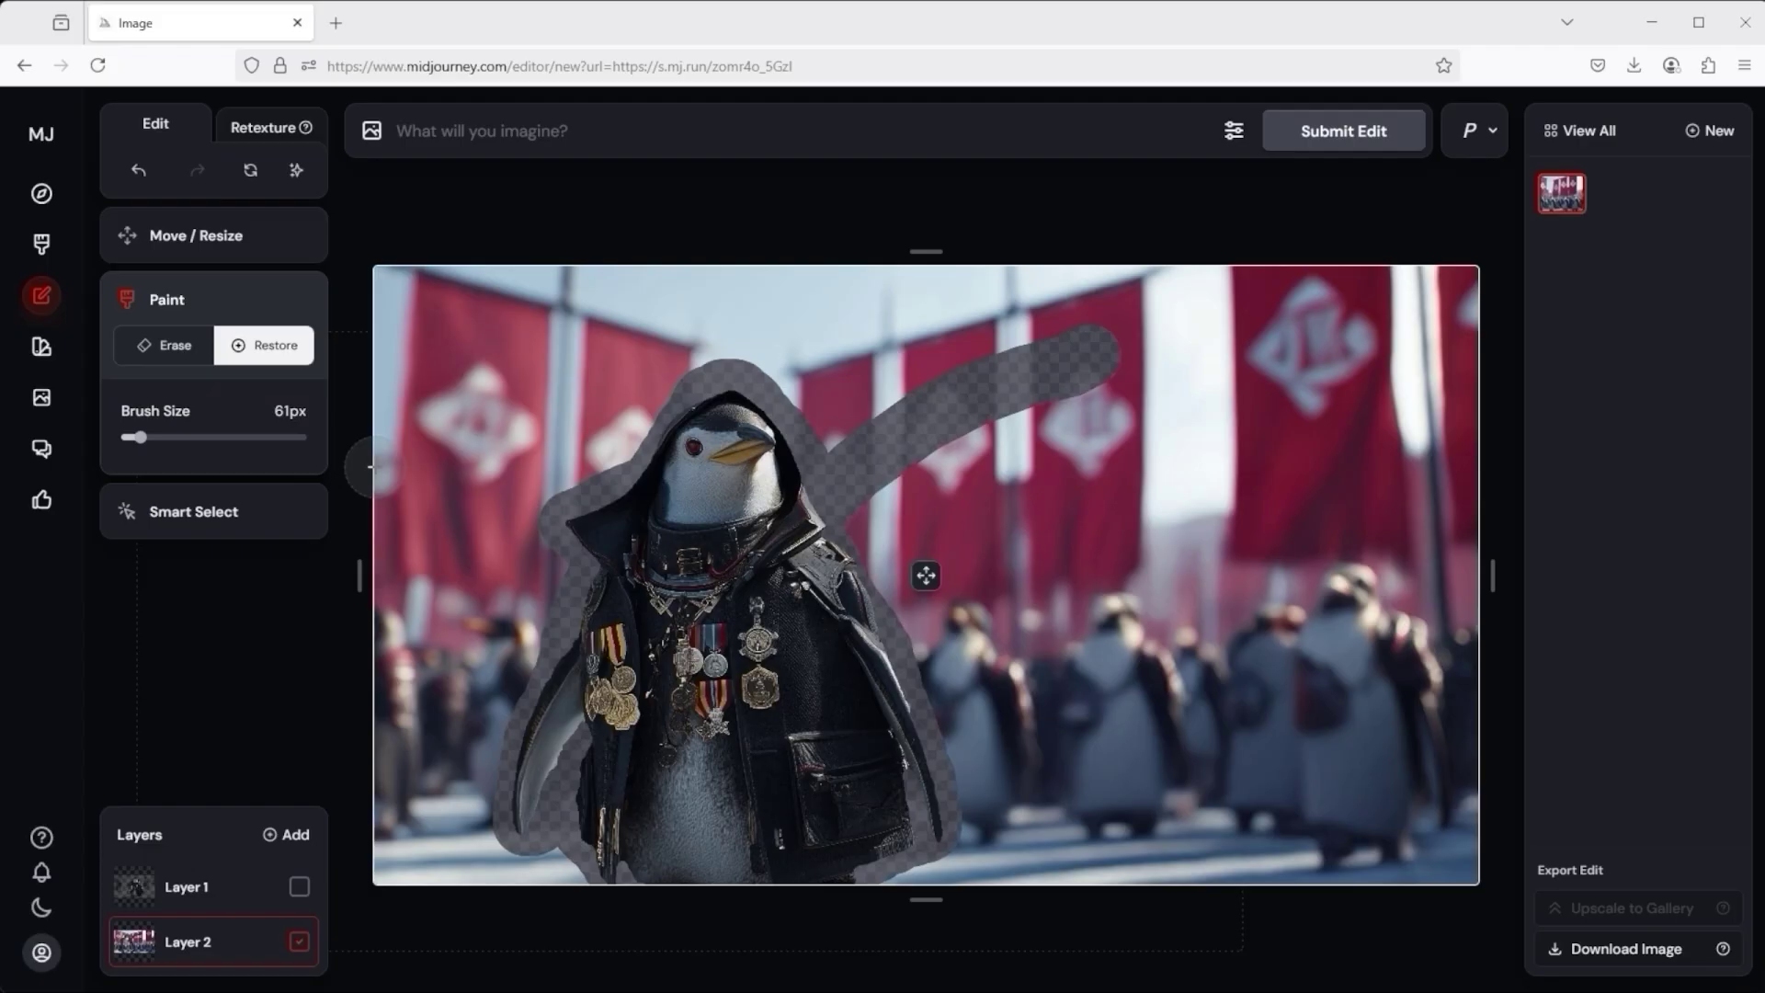
pyautogui.moveTo(855, 451)
pyautogui.mouseDown()
pyautogui.moveTo(866, 506)
pyautogui.moveTo(902, 410)
pyautogui.moveTo(1143, 328)
pyautogui.moveTo(1060, 395)
pyautogui.moveTo(902, 461)
pyautogui.moveTo(920, 497)
pyautogui.mouseUp()
# Step: Submit the edit with the prompt 'amazed penguin'
pyautogui.click(429, 132)
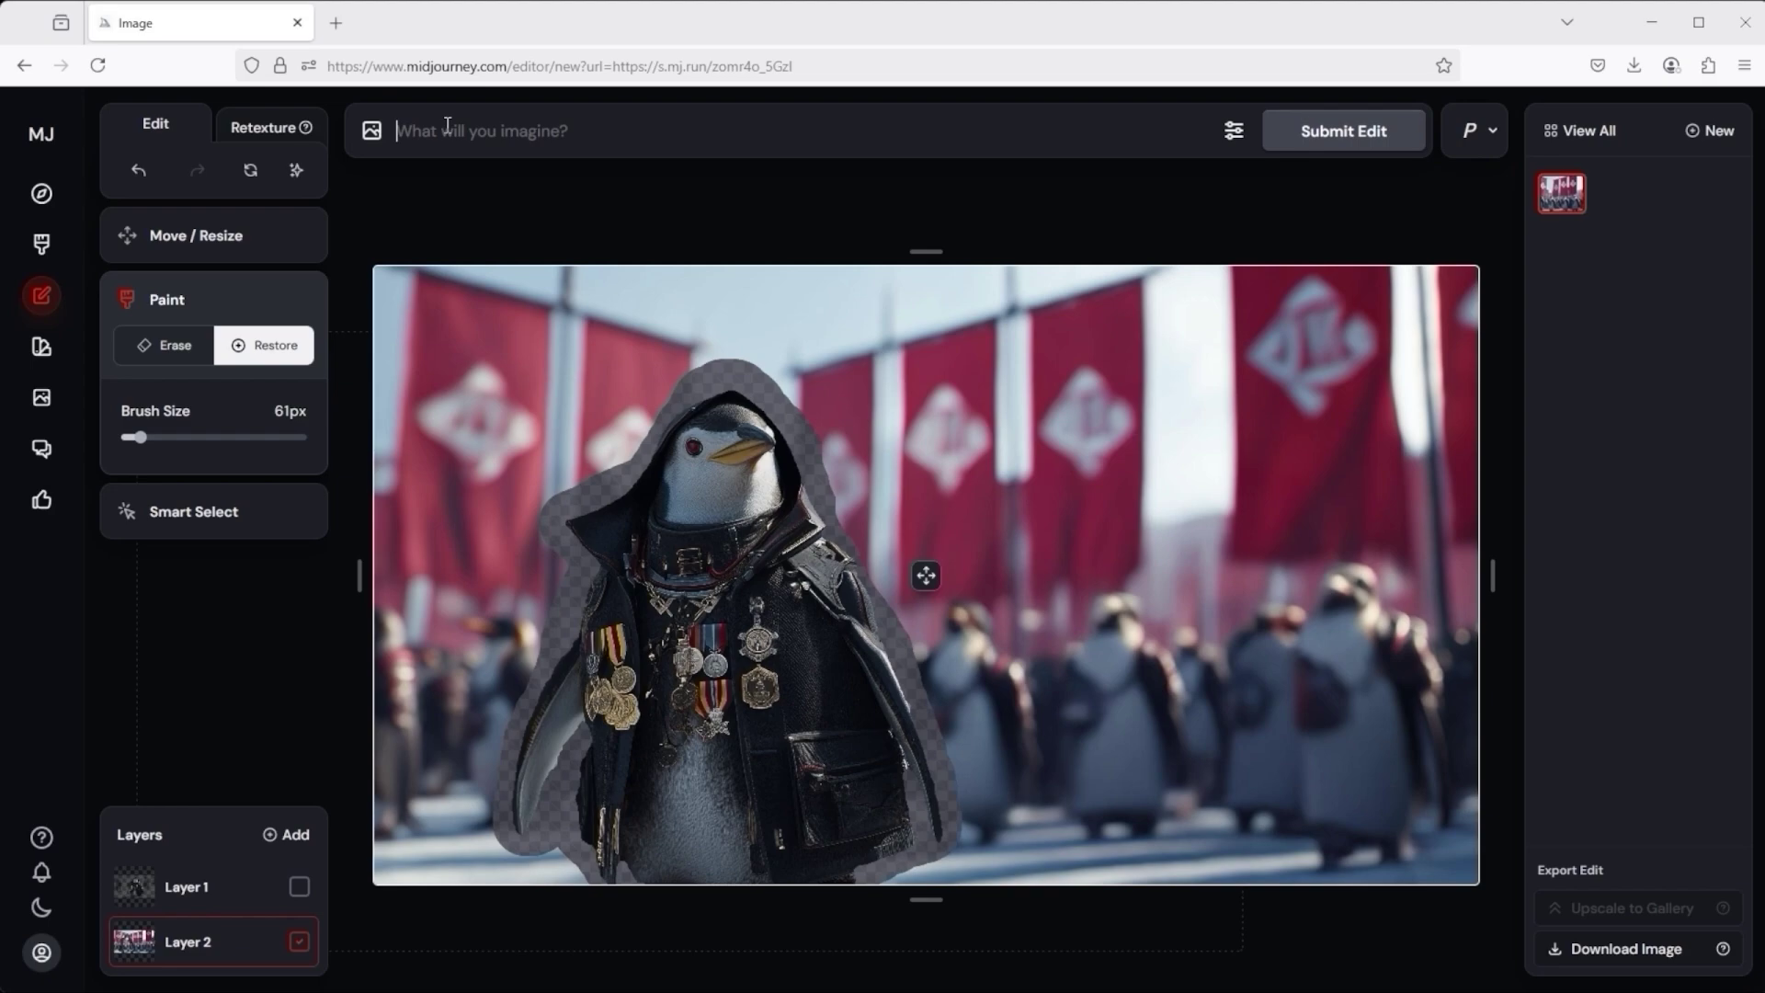
pyautogui.write('A penguin looking amazed')
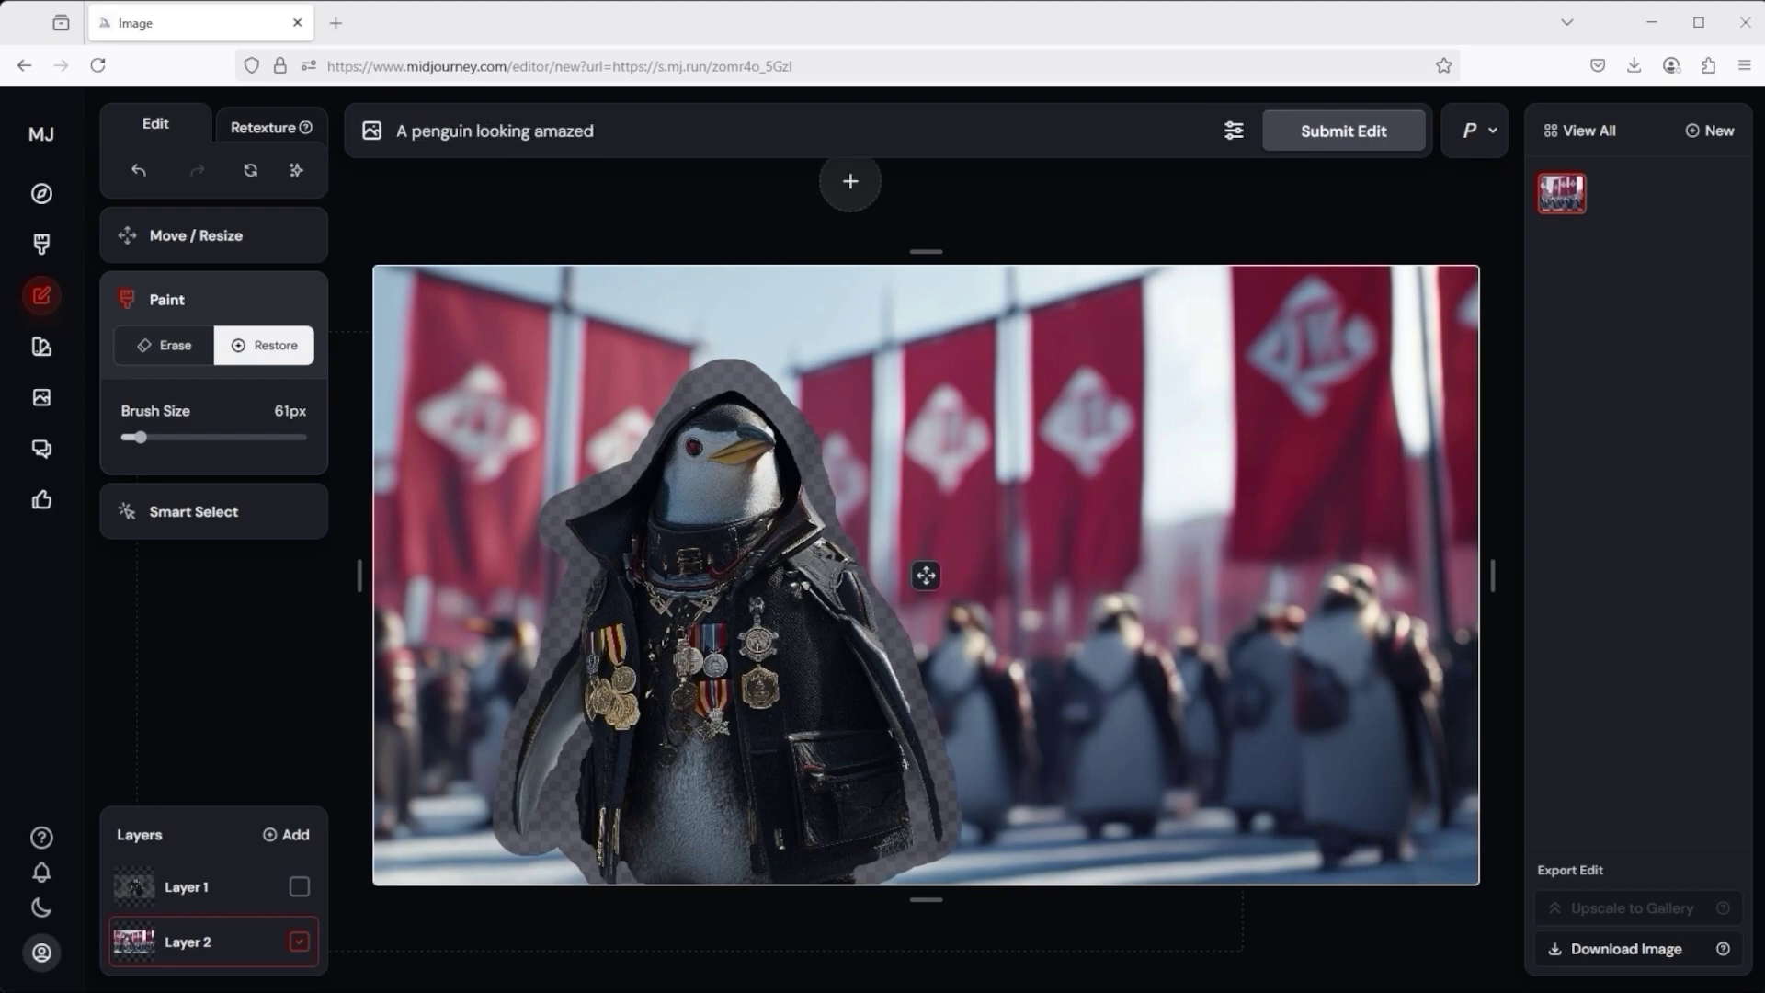
pyautogui.click(1345, 130)
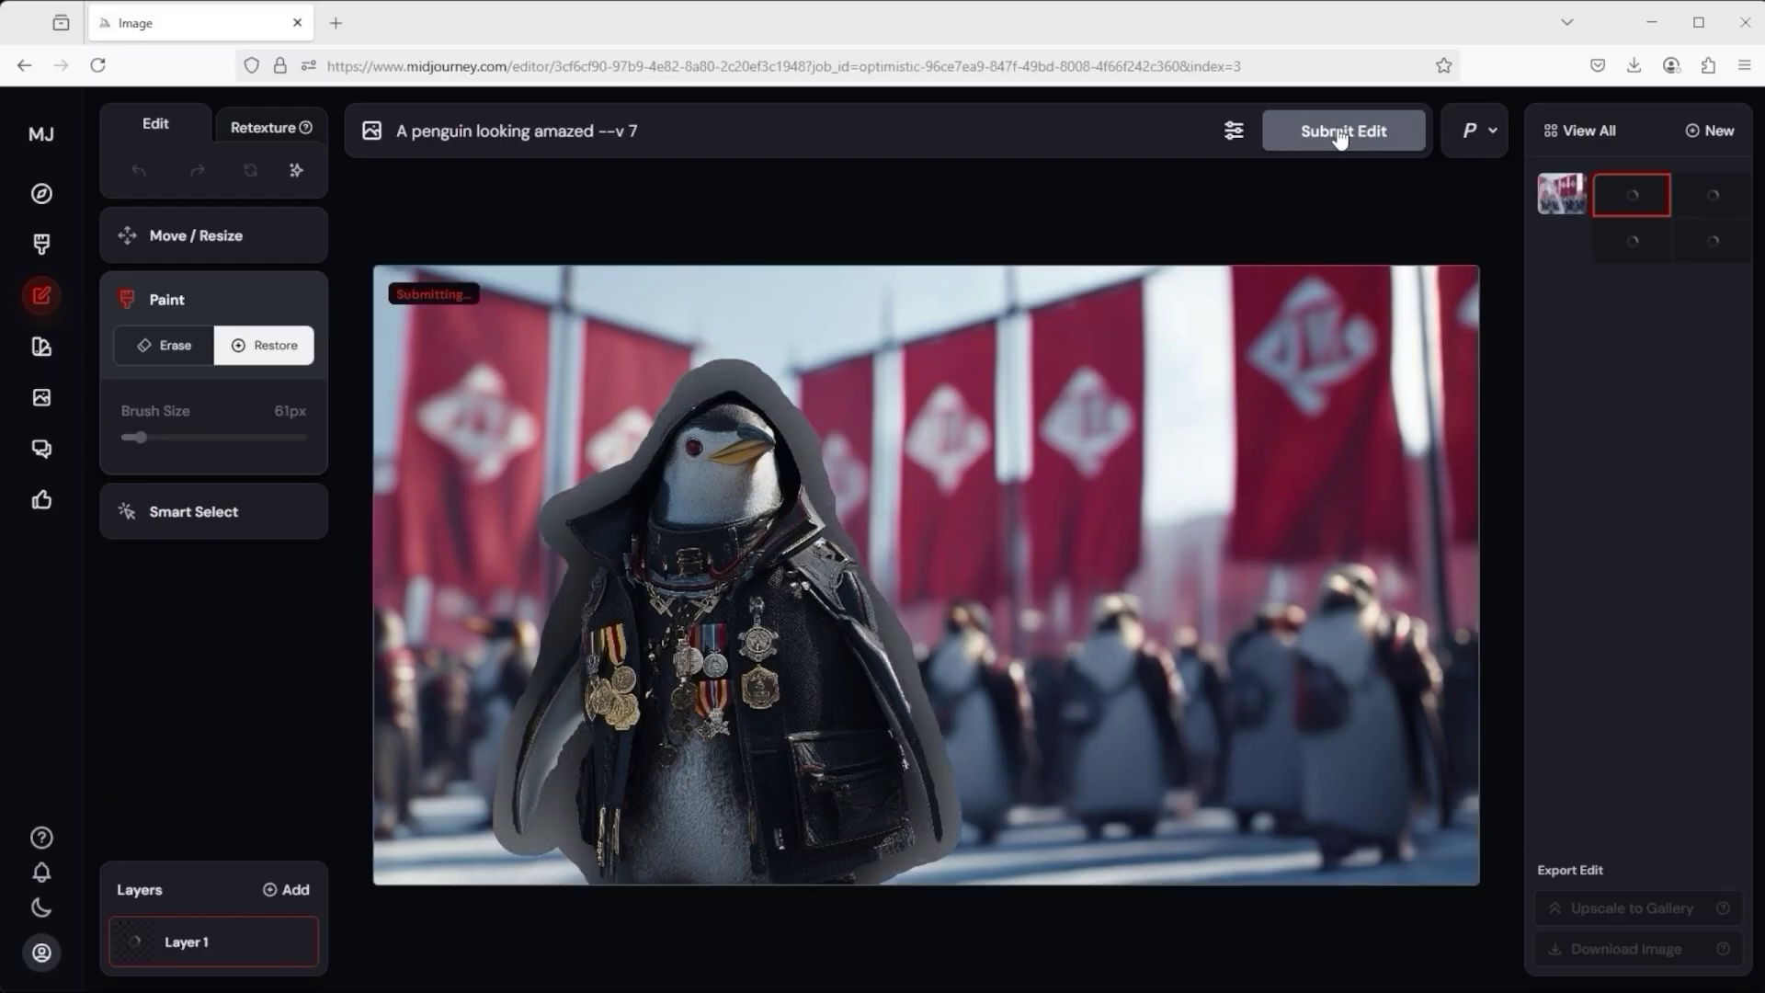
# Step: Return to the original layered image and undo, then redo, the recent erase strokes
pyautogui.click(1563, 196)
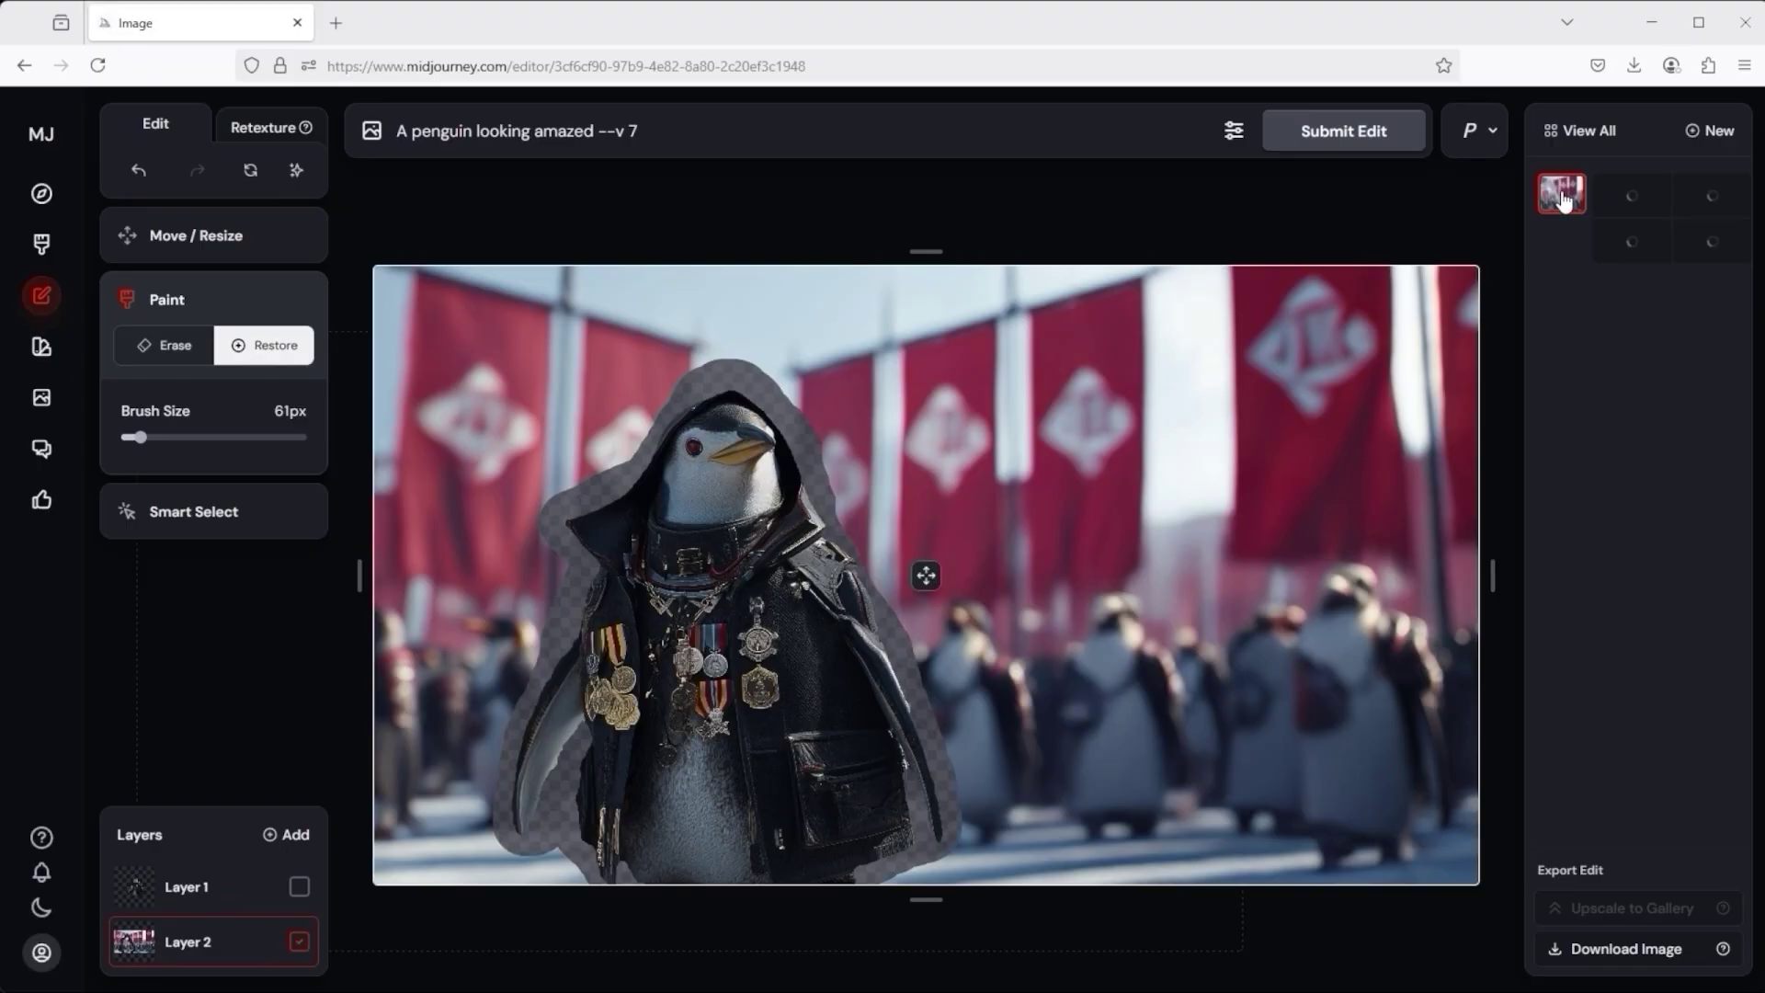
pyautogui.click(139, 171)
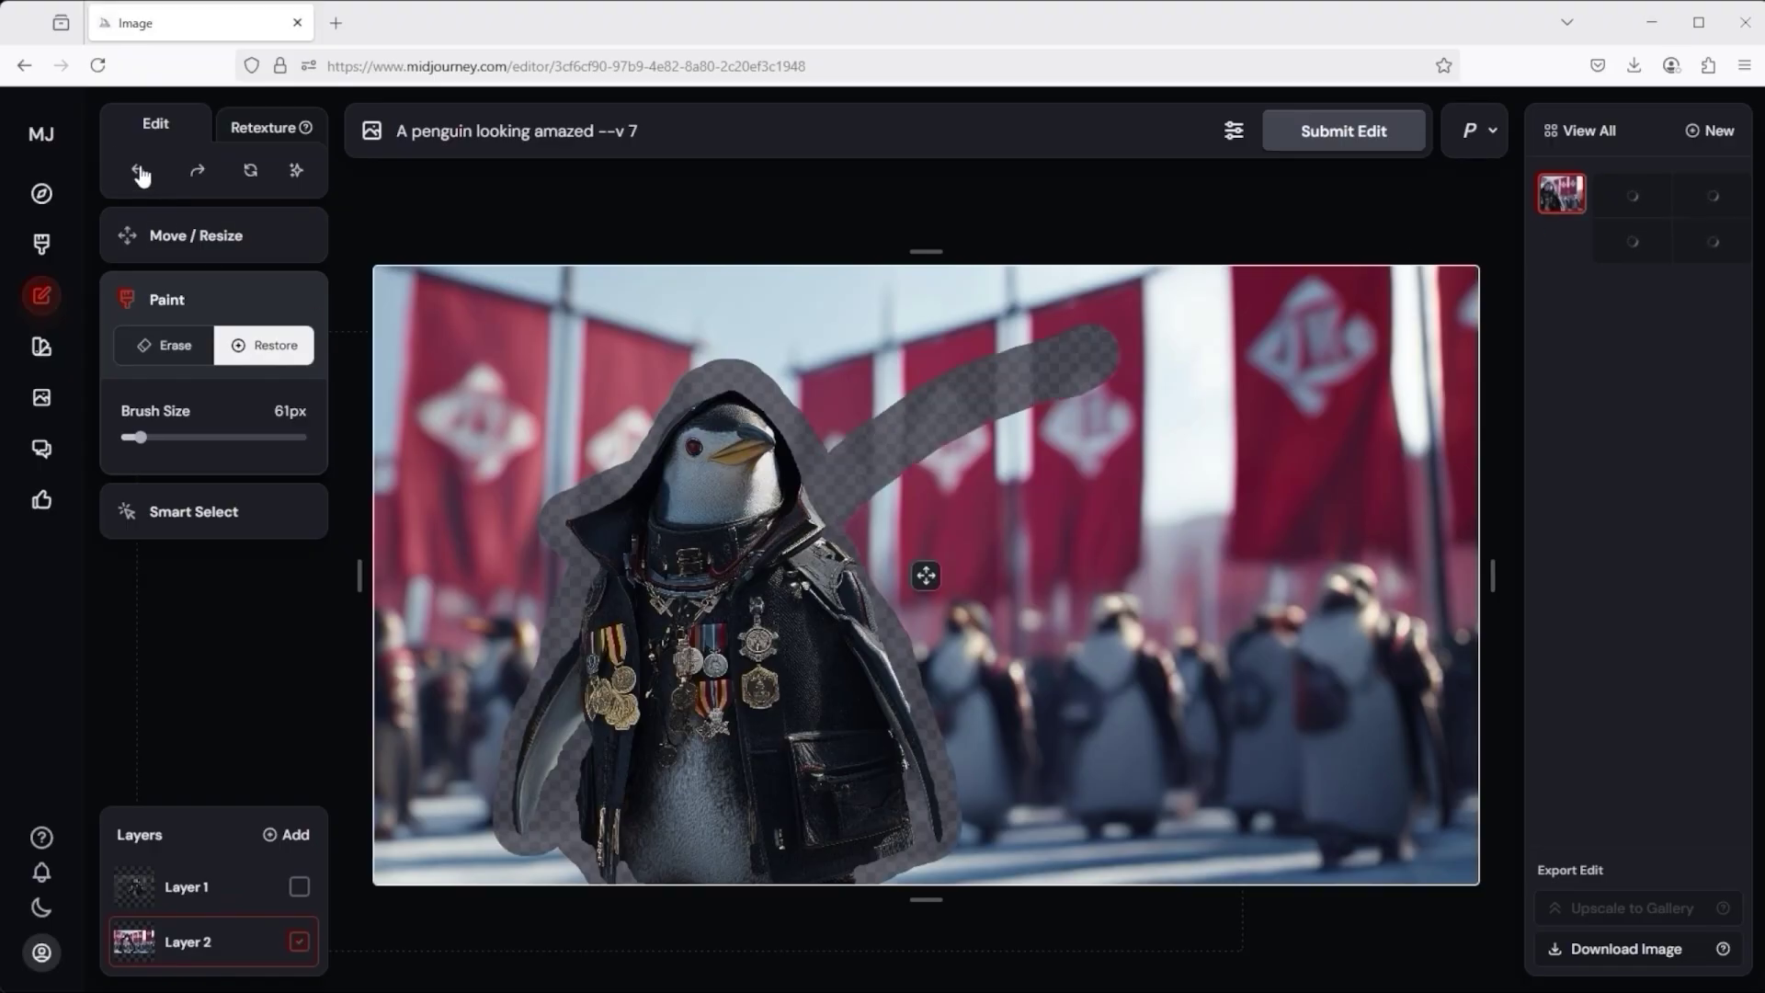
pyautogui.click(140, 172)
pyautogui.click(140, 172)
pyautogui.click(141, 173)
pyautogui.click(140, 172)
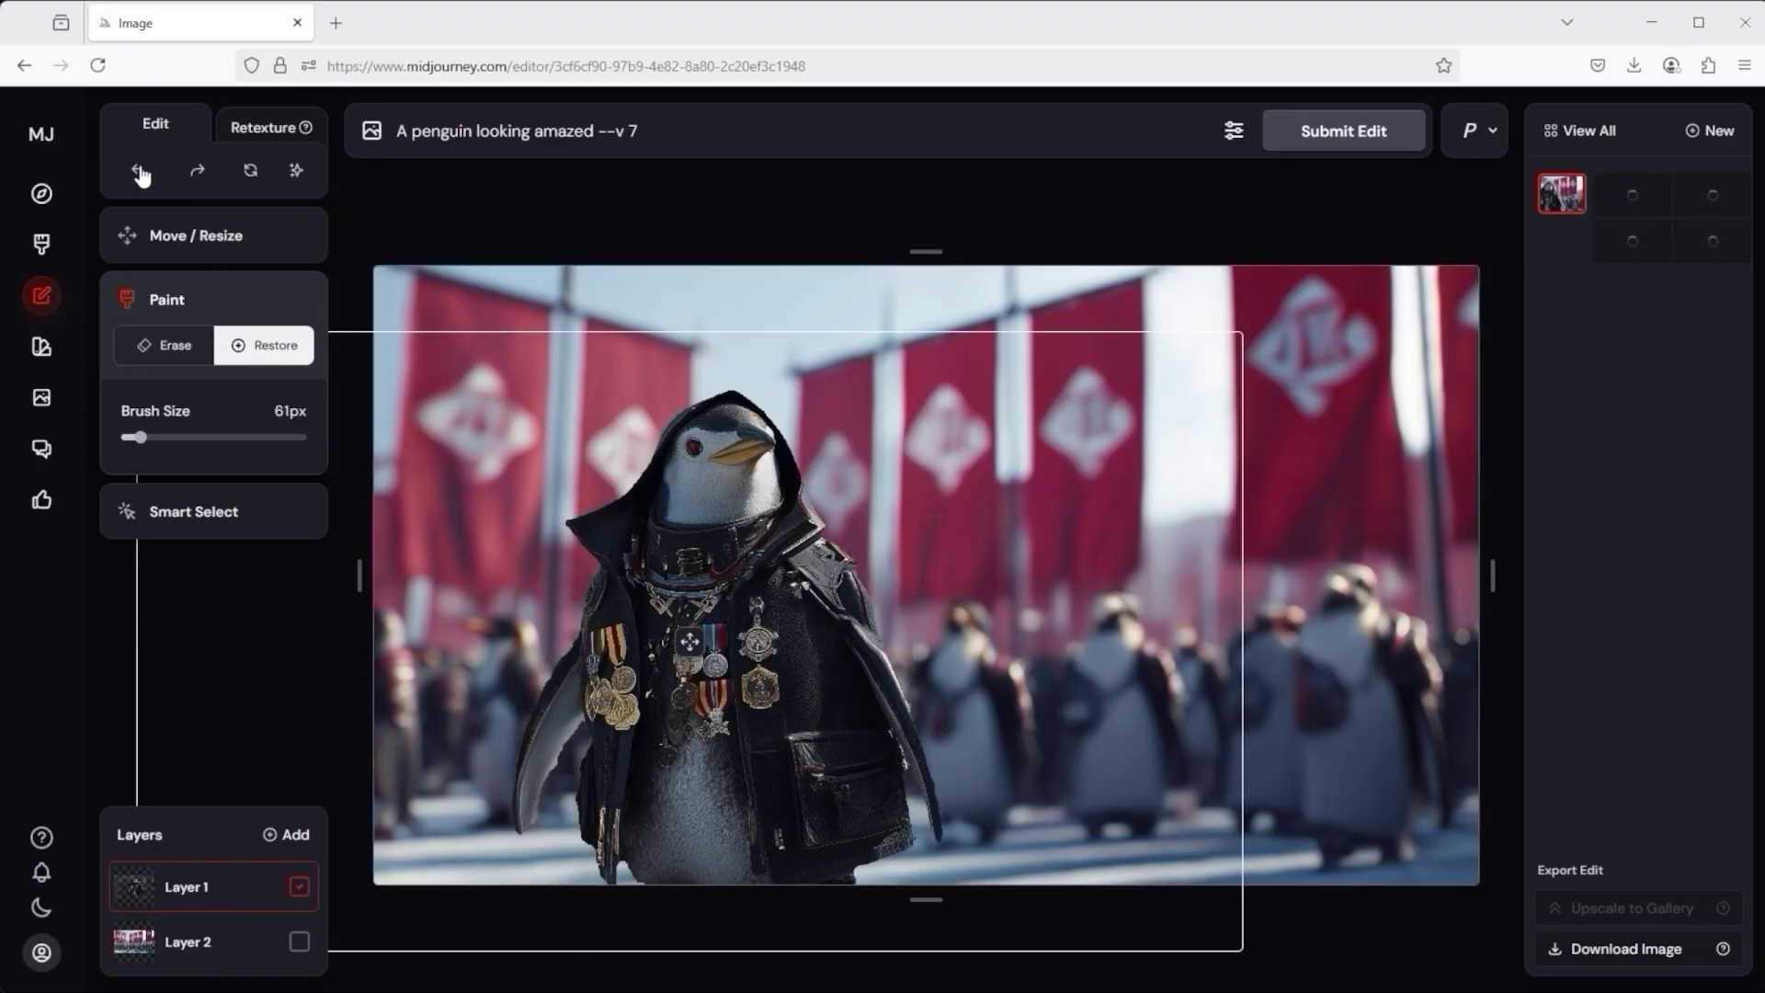
pyautogui.click(201, 174)
pyautogui.click(200, 175)
pyautogui.click(202, 177)
pyautogui.click(202, 178)
pyautogui.click(202, 175)
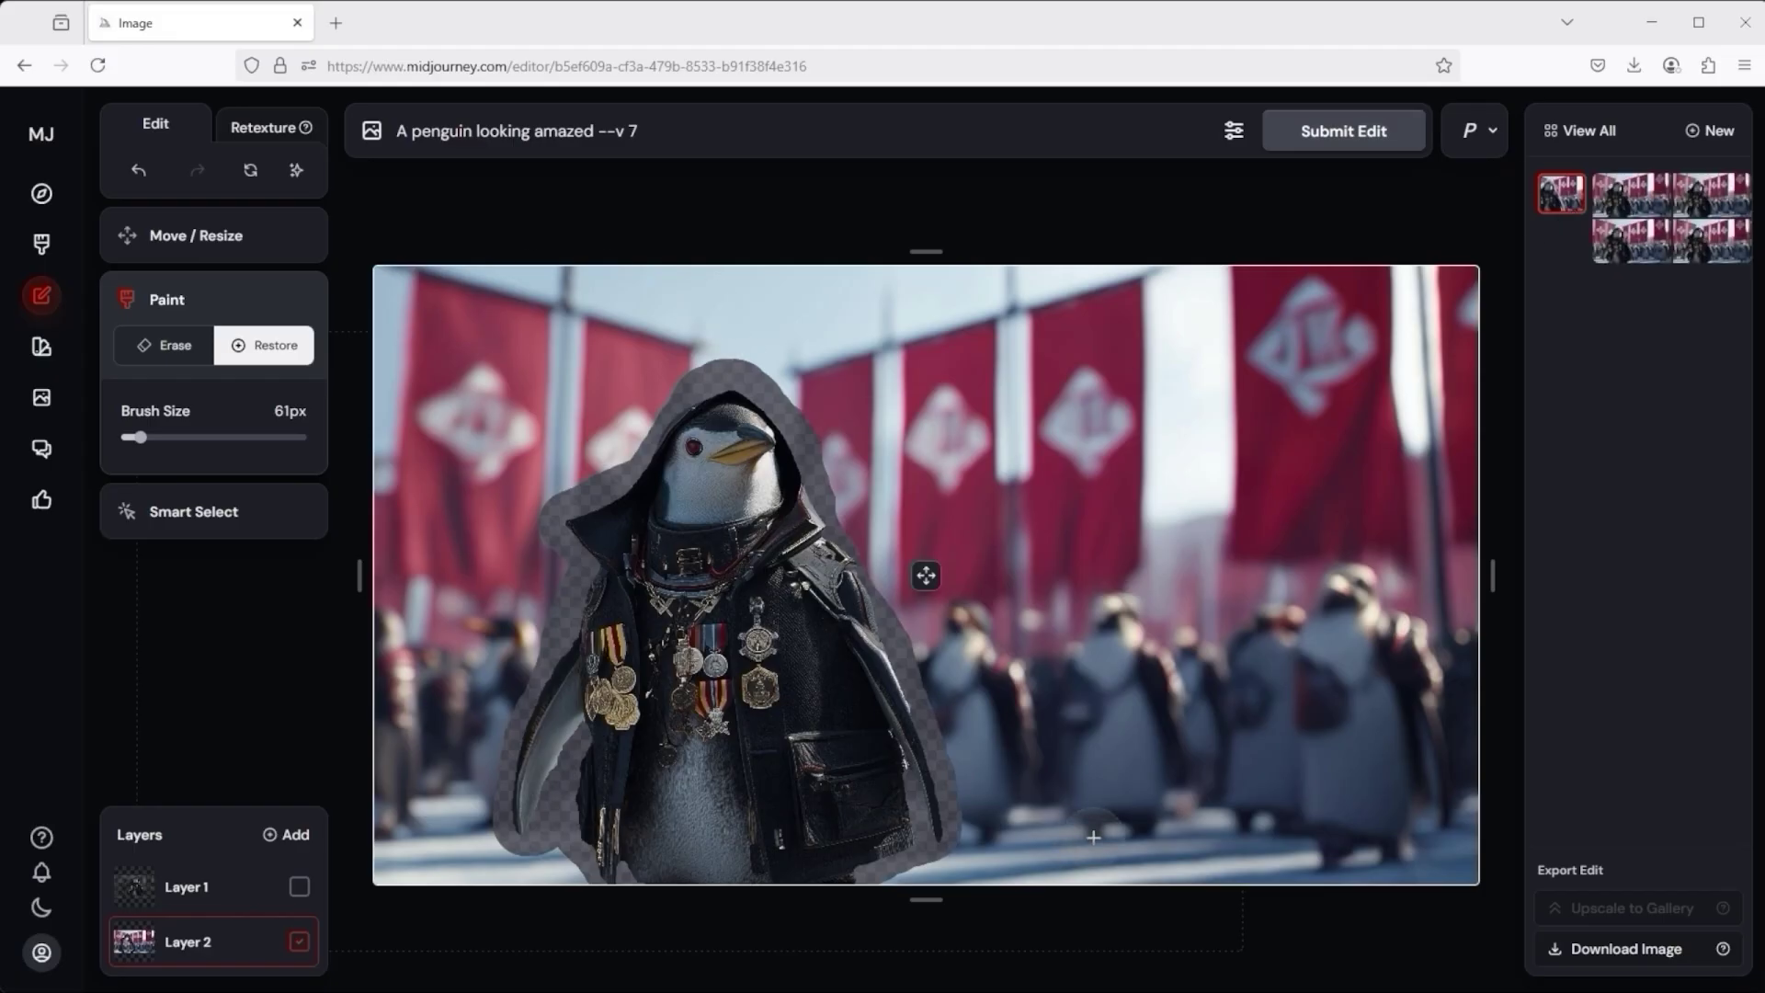
# Step: Compare the second generated variation with the original, then view all edited images
pyautogui.click(1632, 204)
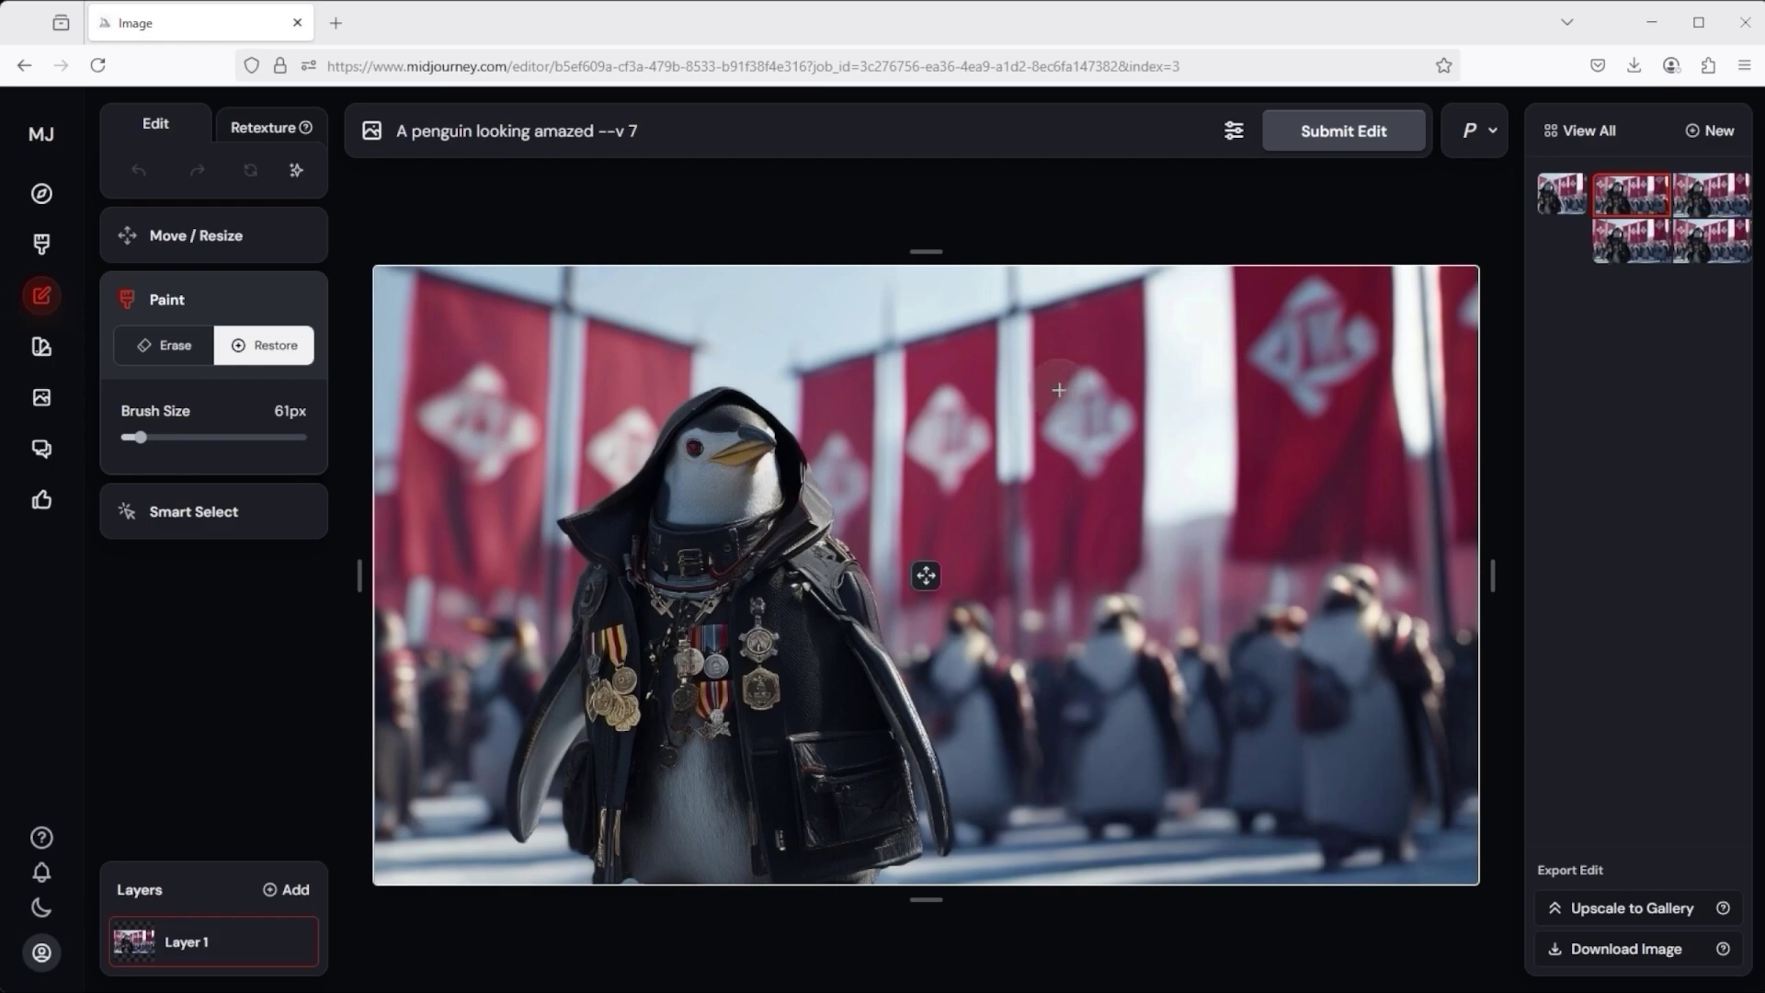
pyautogui.click(1563, 193)
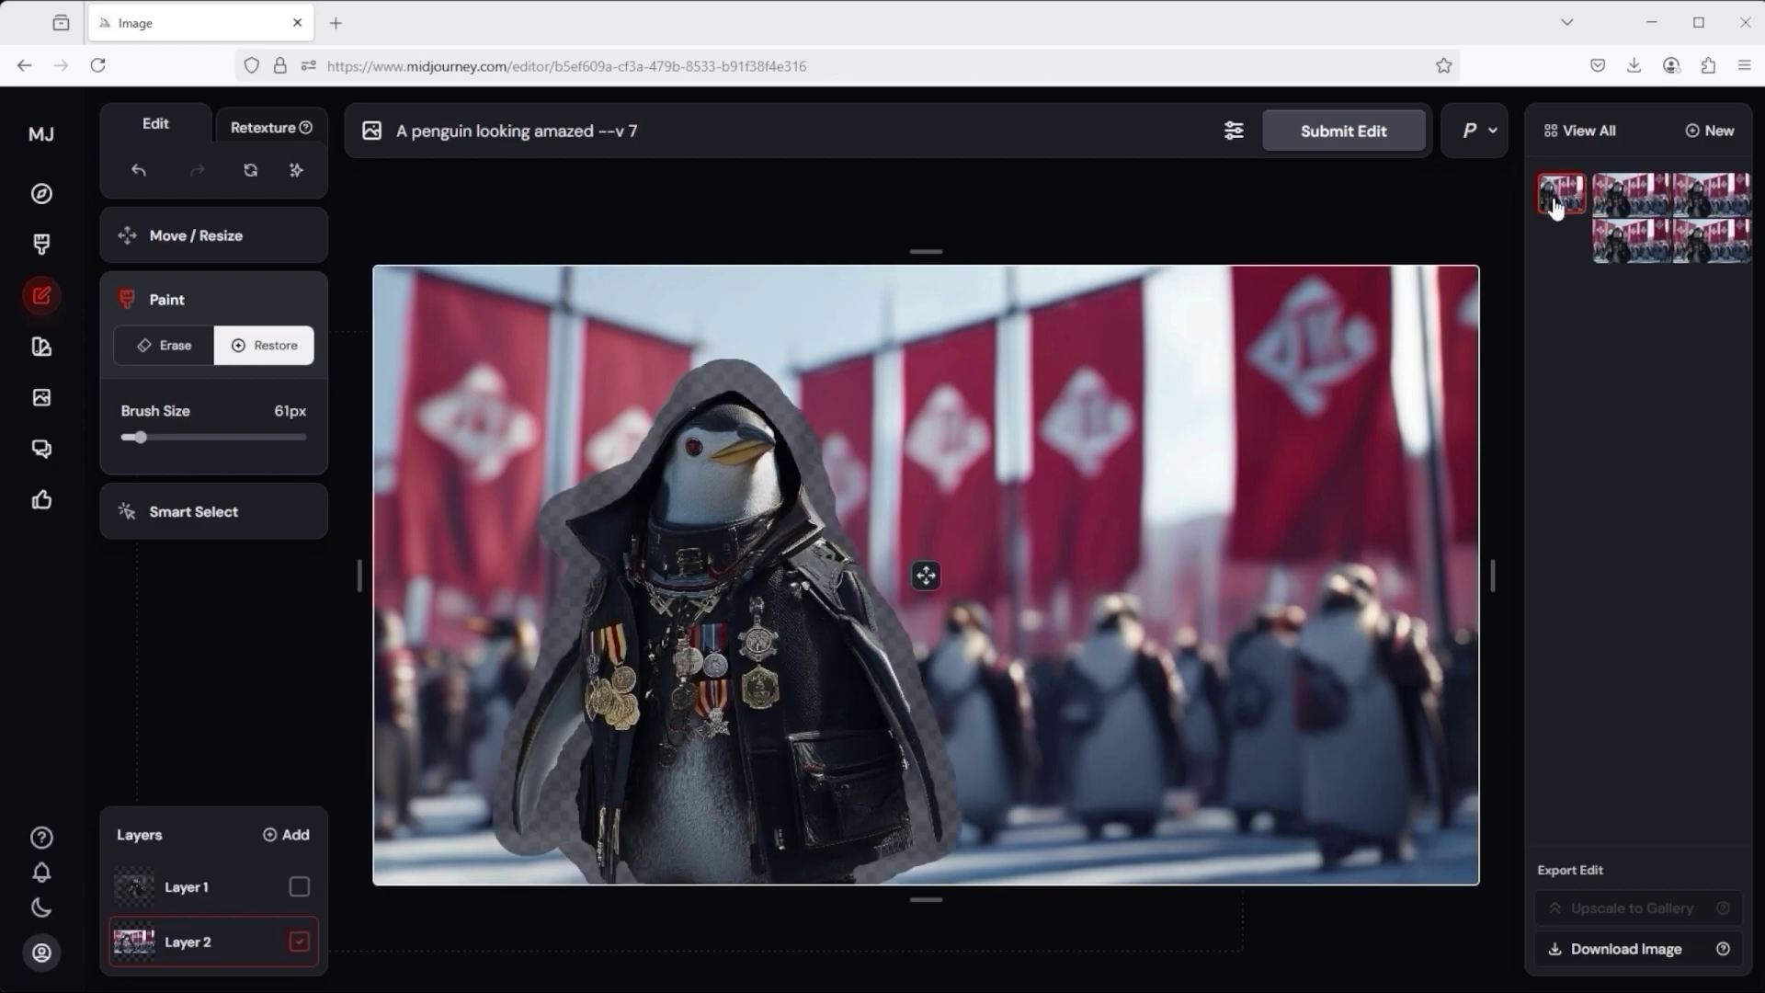
pyautogui.click(1632, 193)
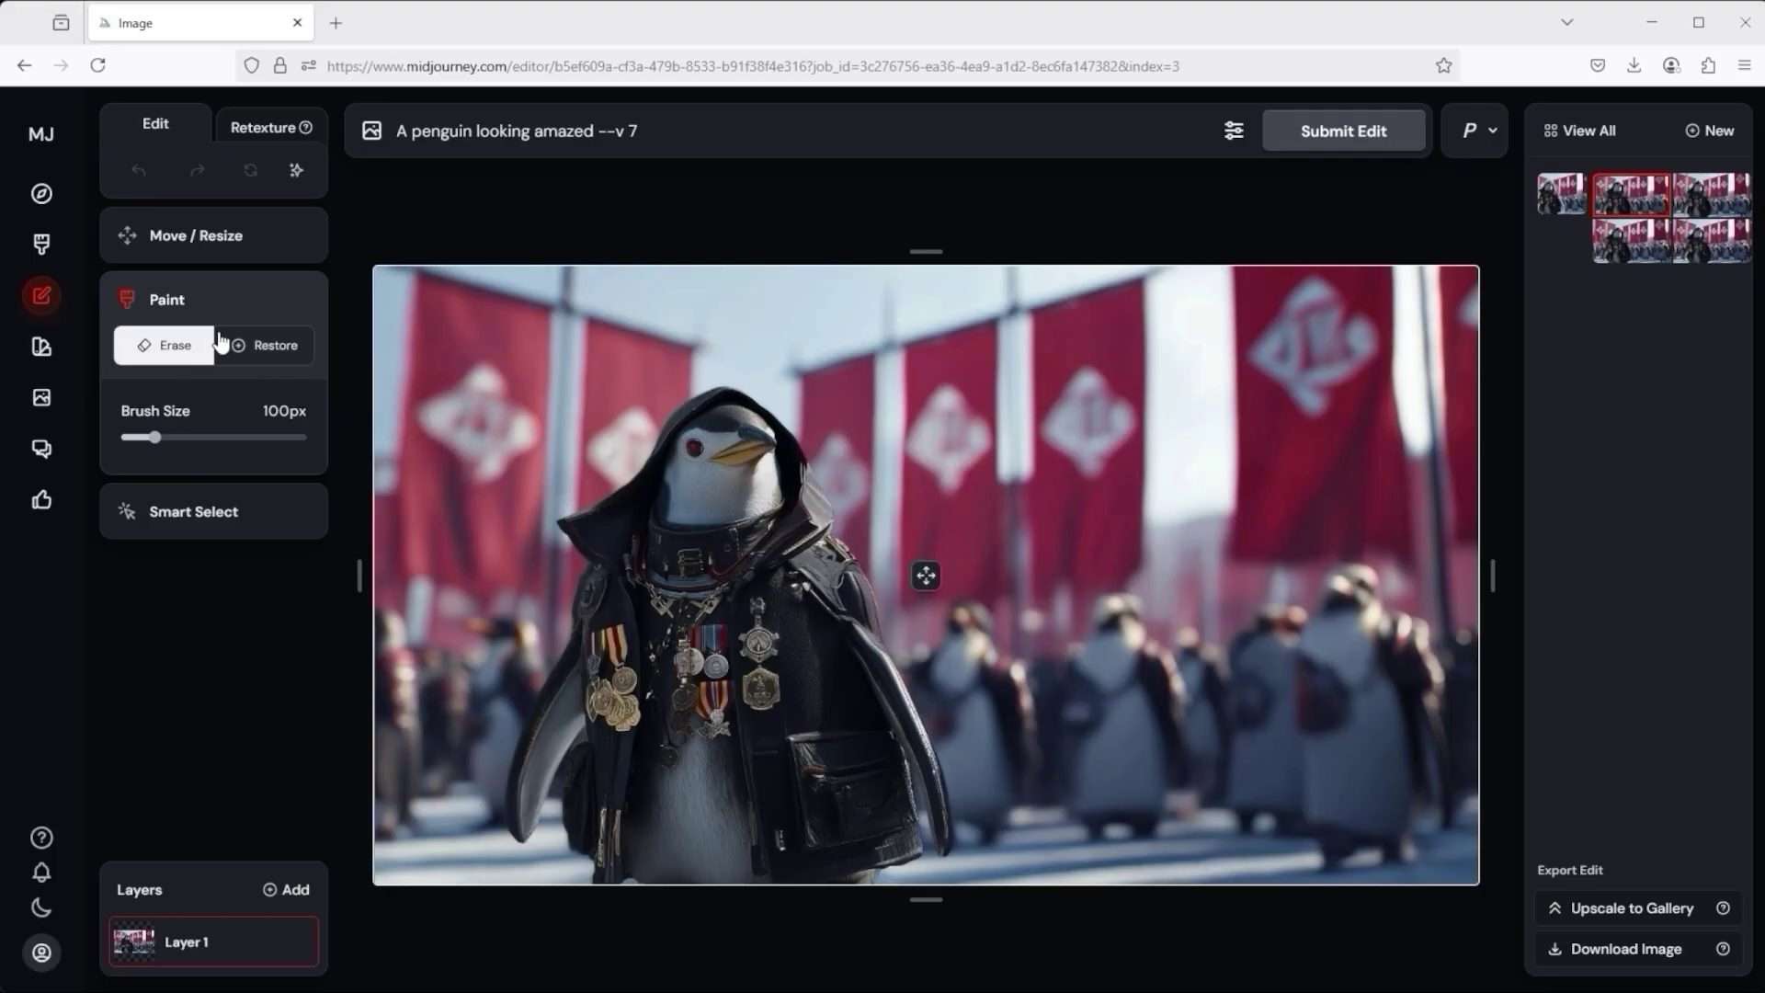
pyautogui.click(1597, 134)
# Step: Visit Explore, then reopen the recent amazed-penguin edit from the Edit overview
pyautogui.click(103, 209)
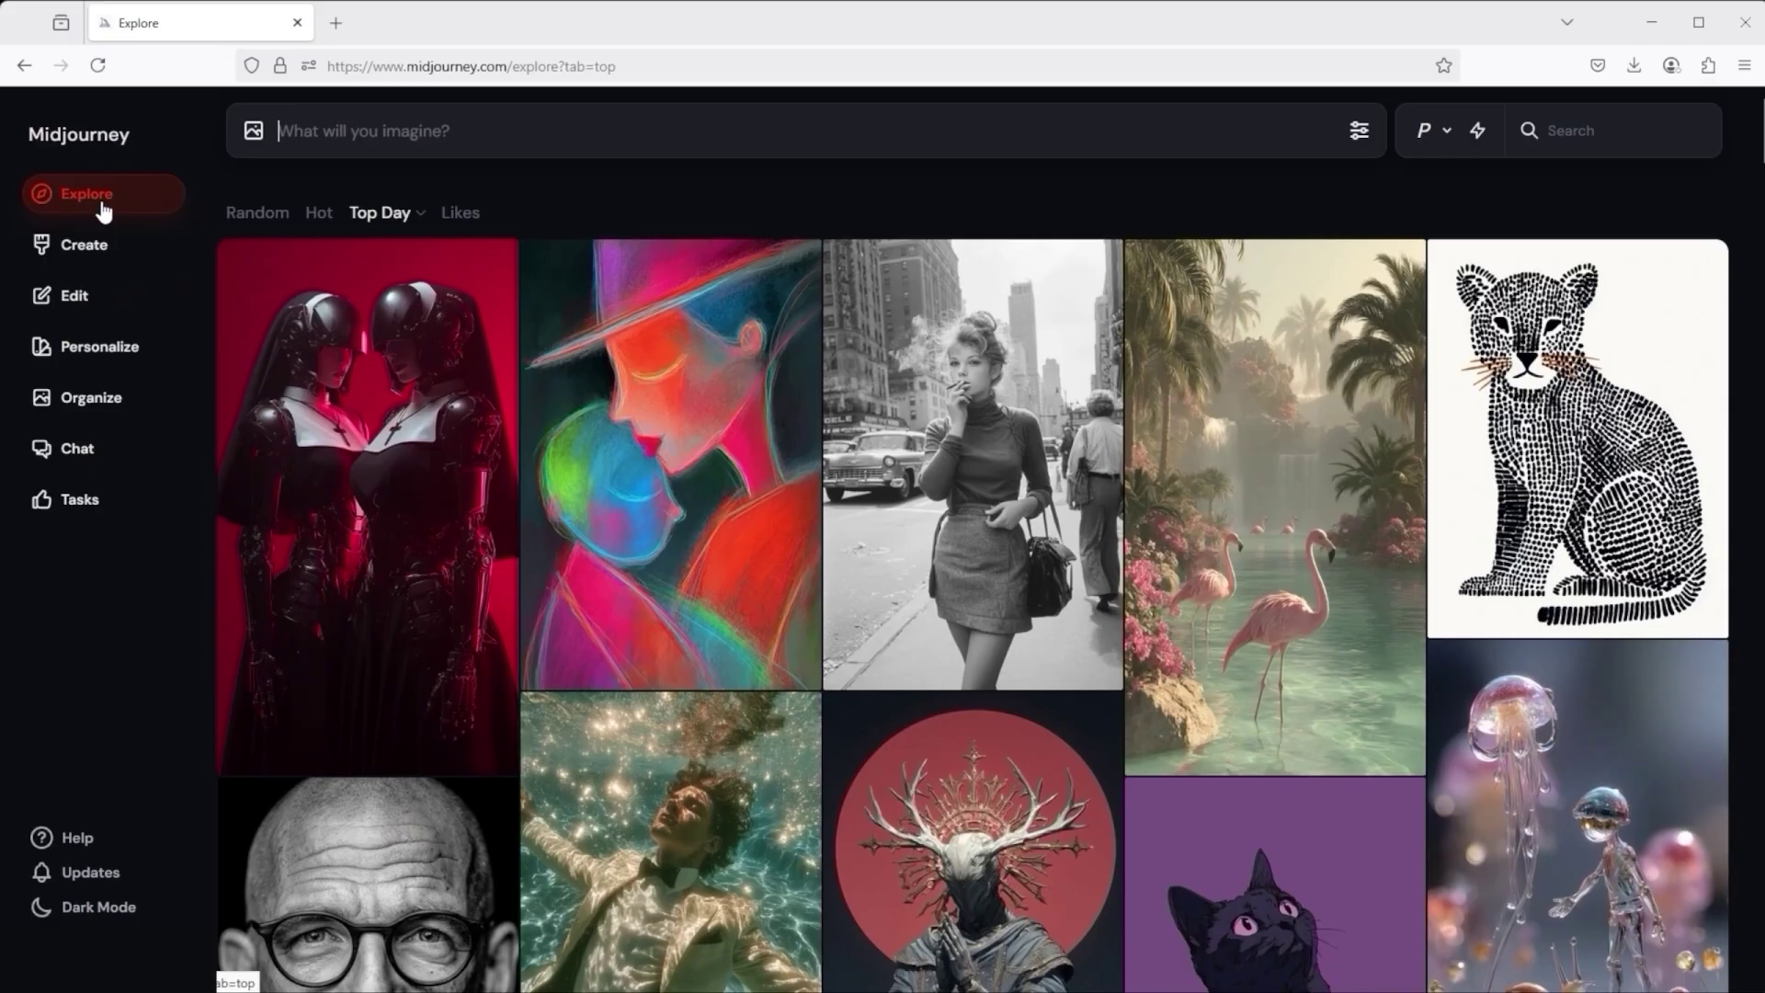
pyautogui.click(97, 309)
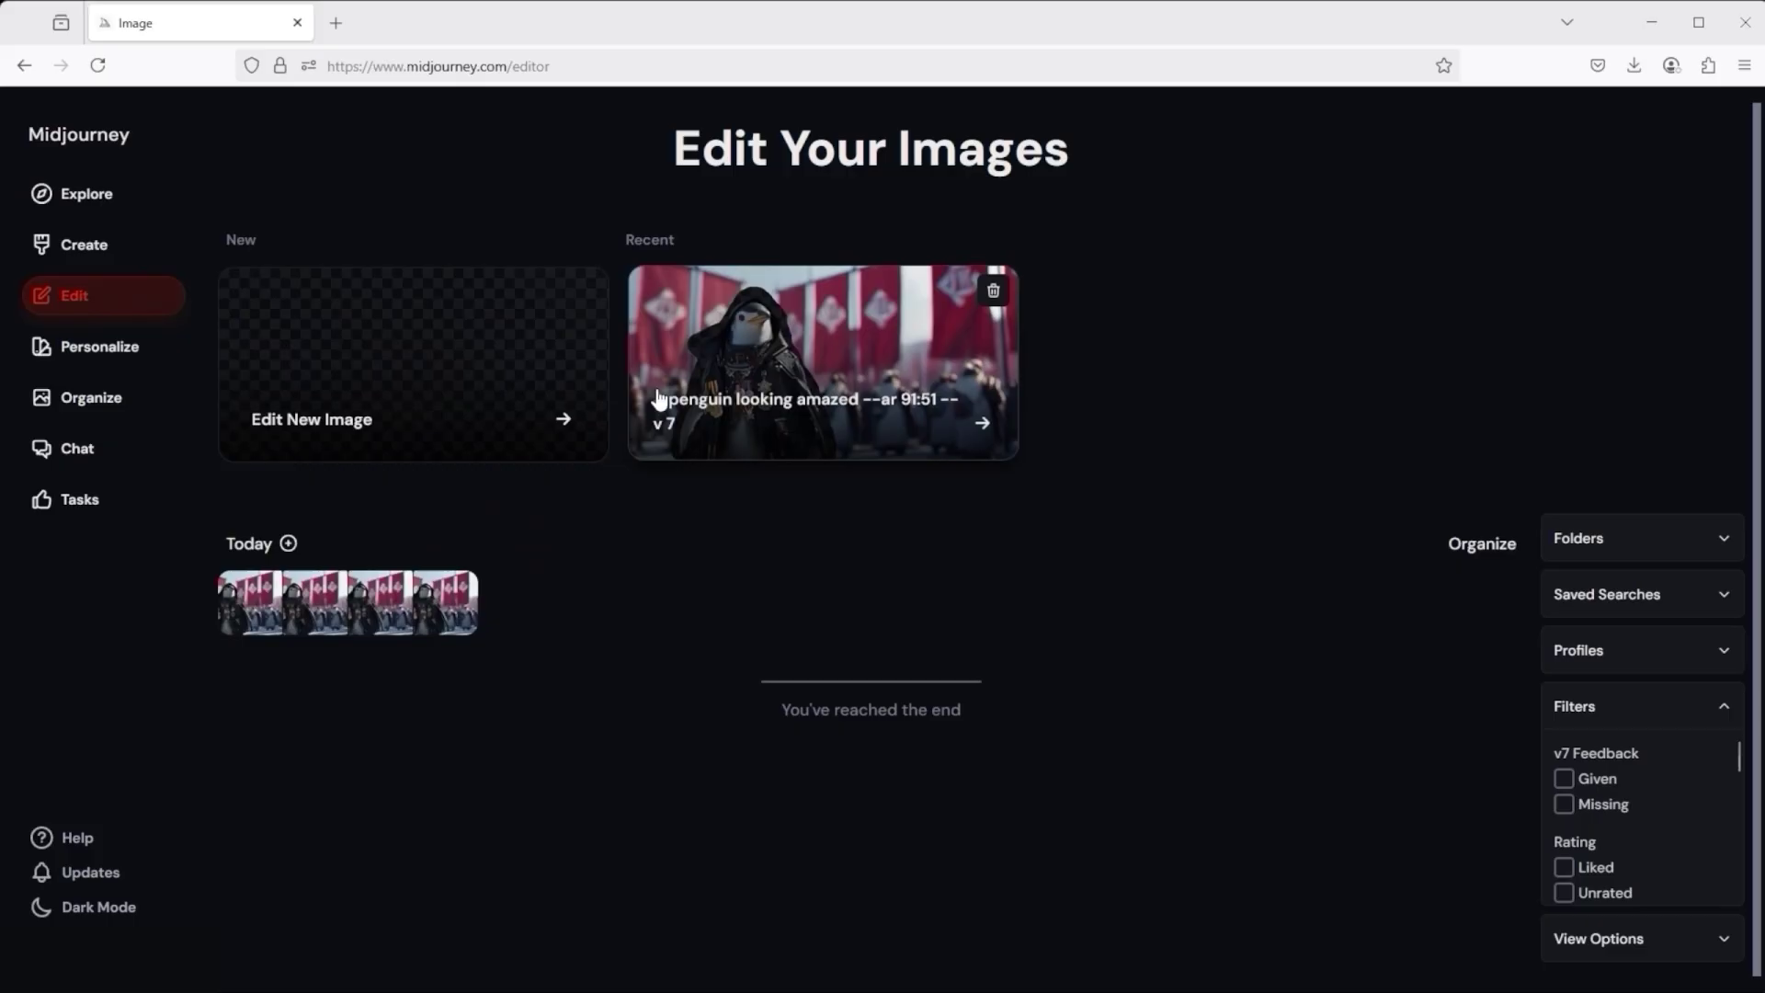
pyautogui.click(774, 340)
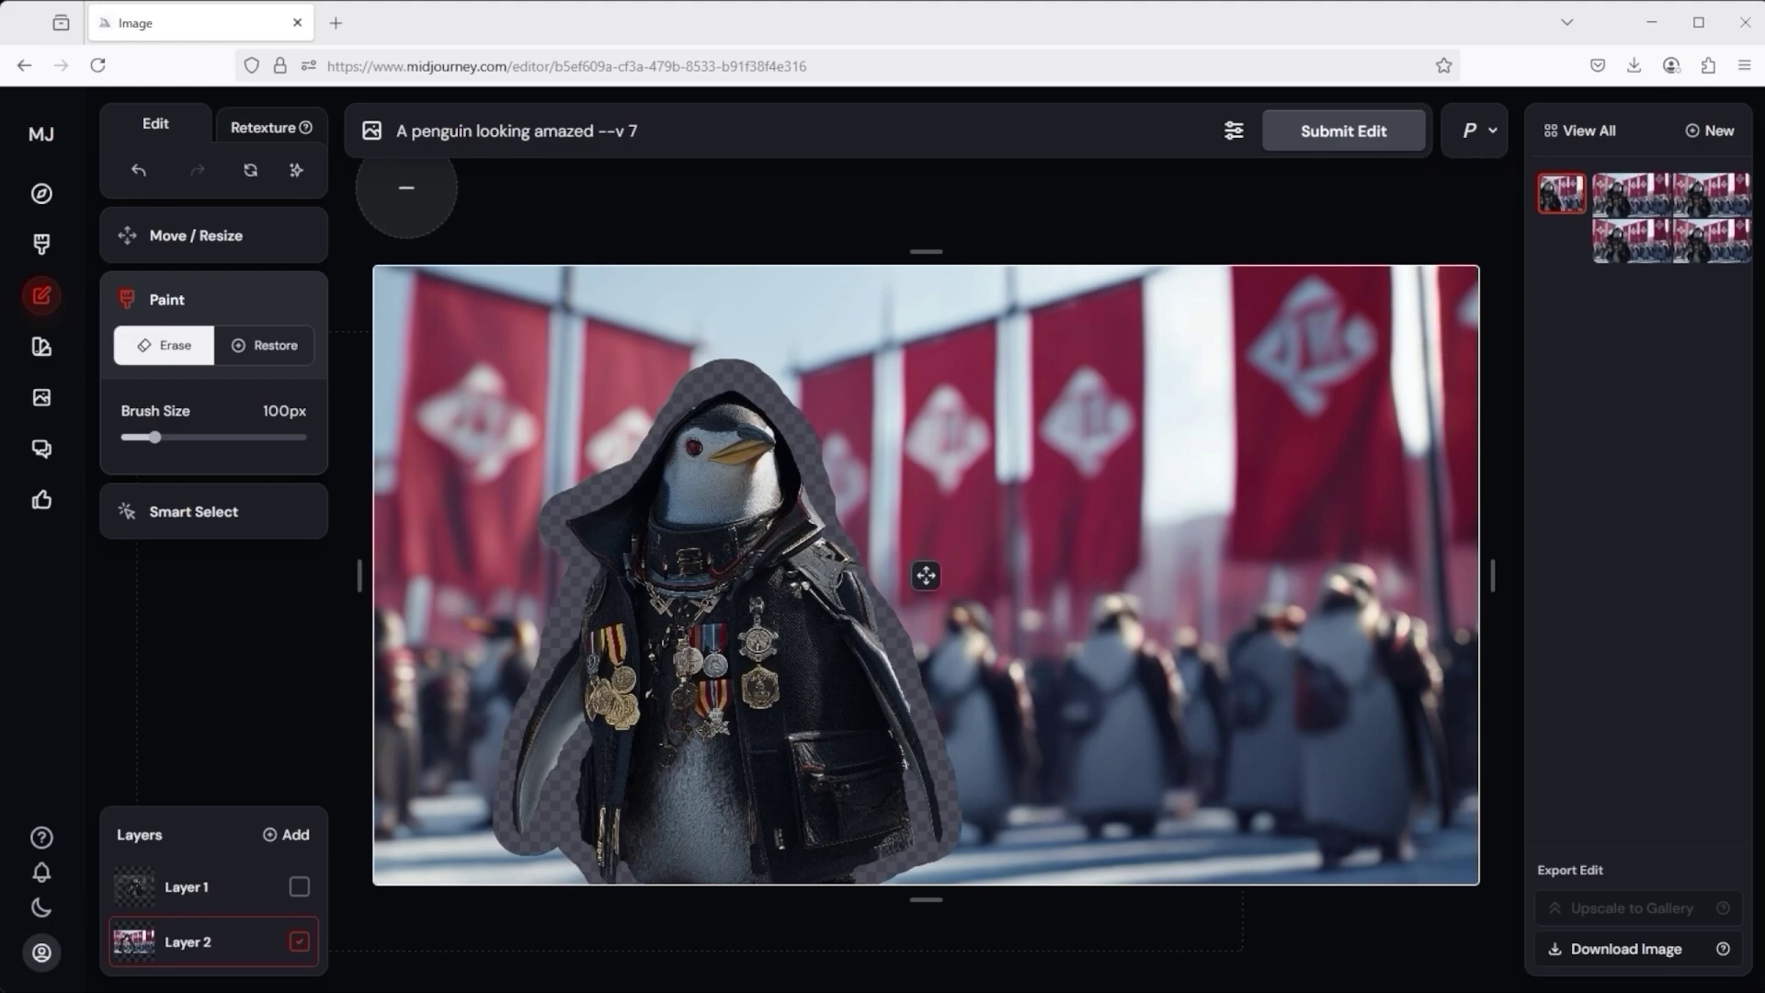
# Step: Undo and redo the erasure around the penguin, then load the top-middle medal penguin variant
pyautogui.click(140, 171)
pyautogui.click(141, 172)
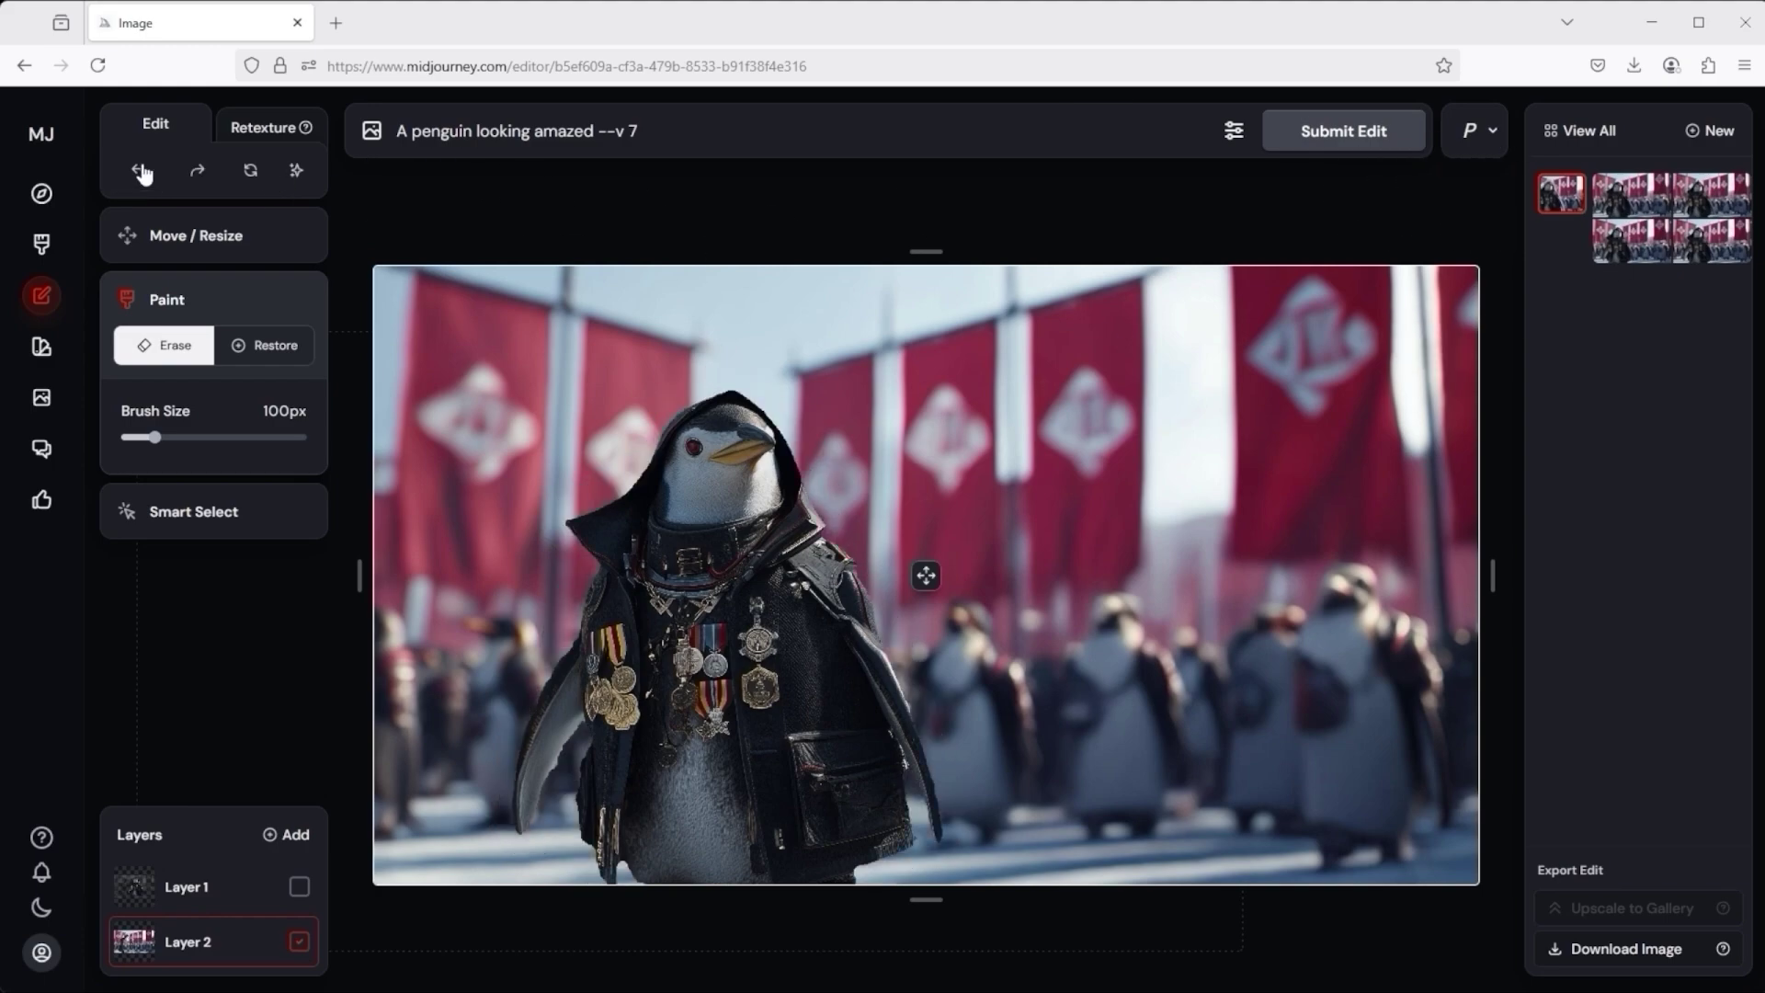
pyautogui.click(195, 170)
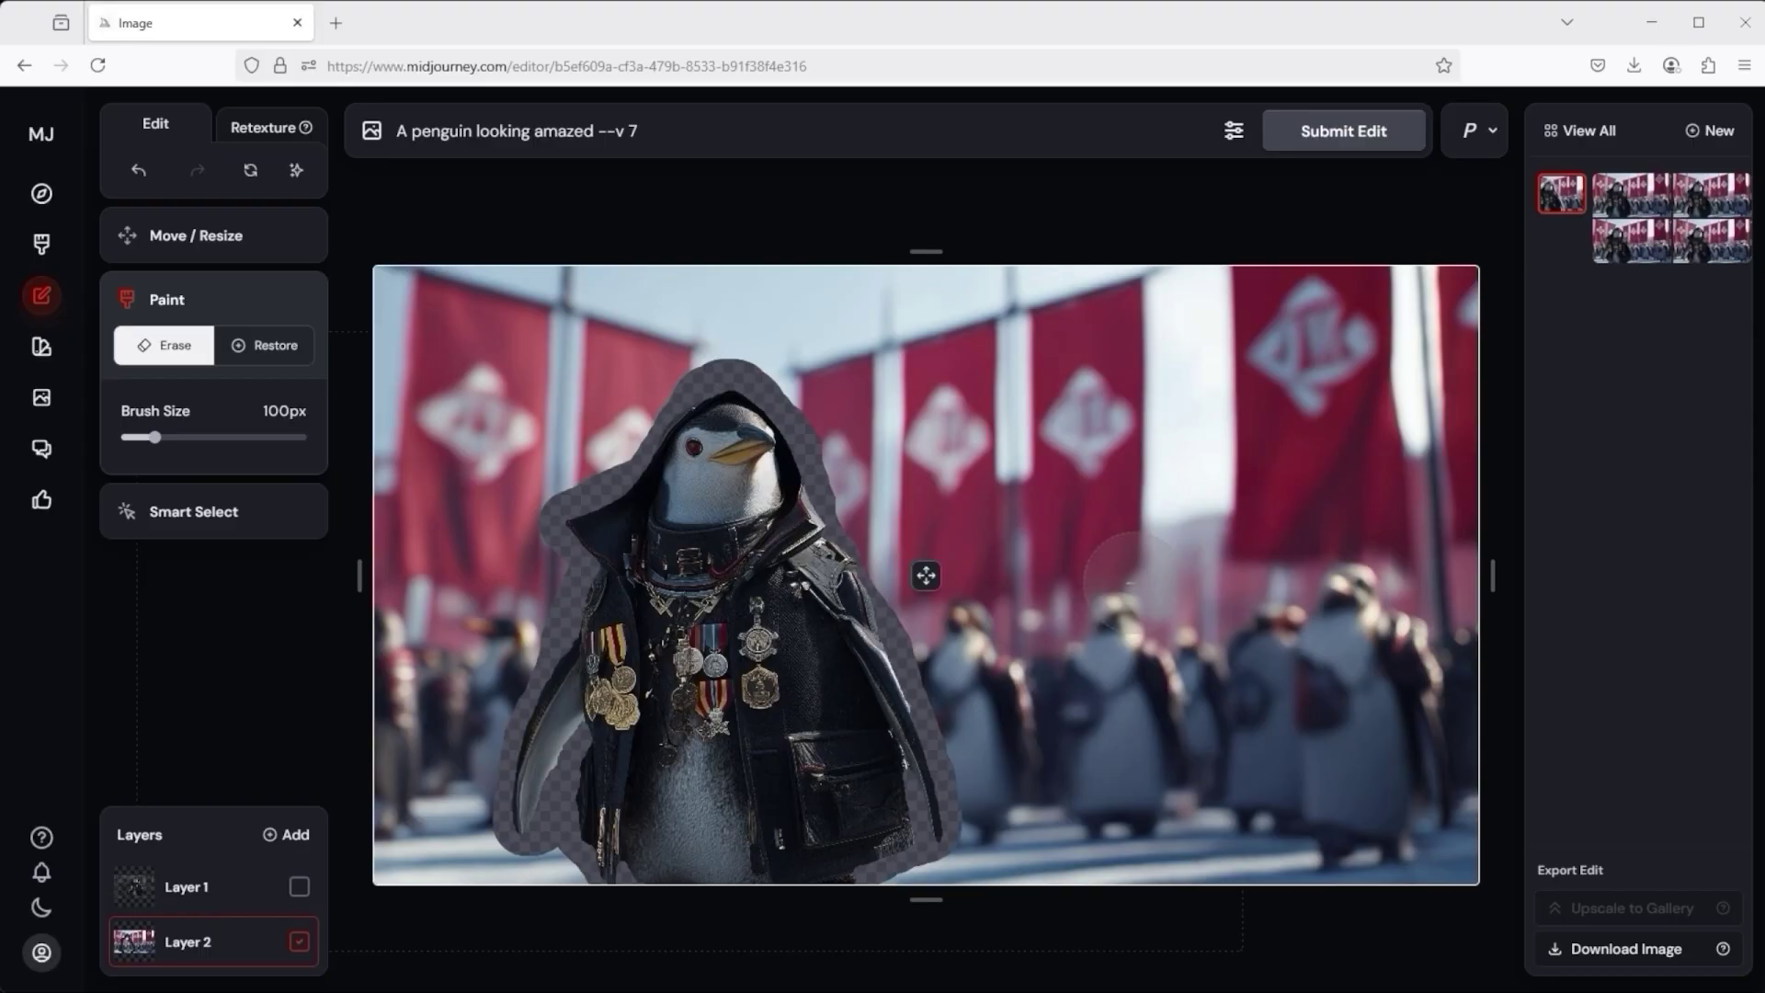
pyautogui.click(1624, 202)
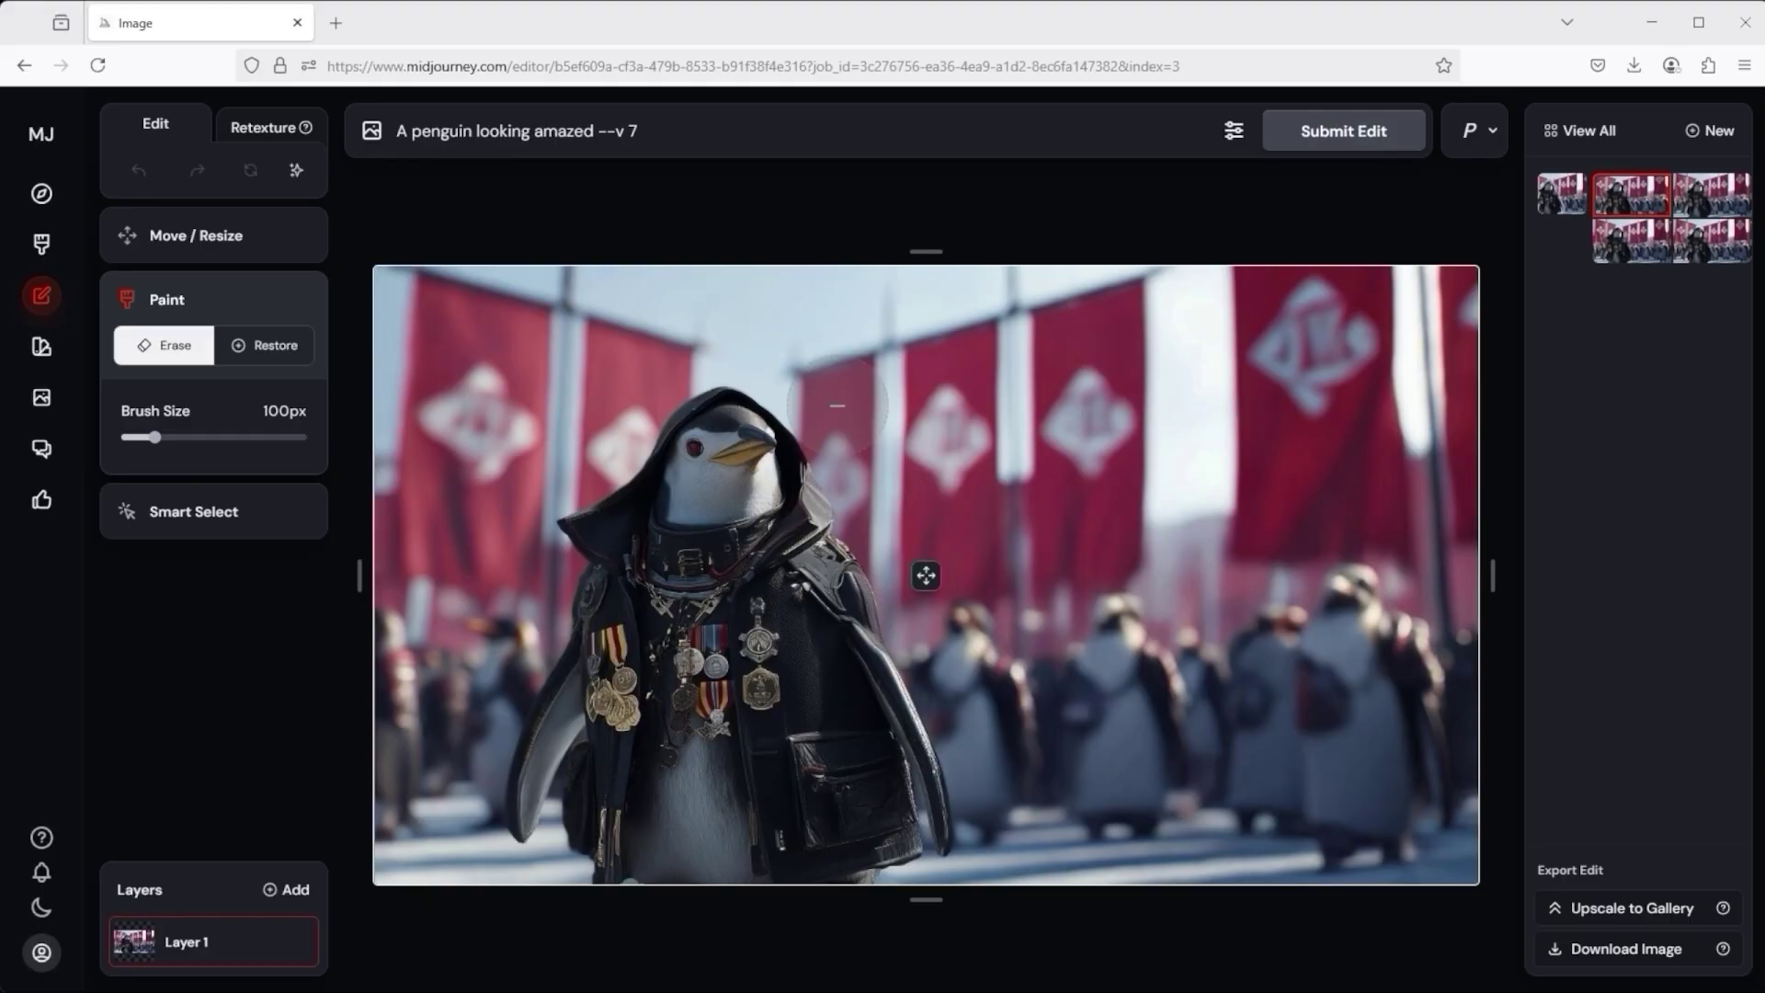
# Step: Load the bottom-left medal penguin variant, scale it to 76%, centre it, and submit the extension edit
pyautogui.click(1644, 250)
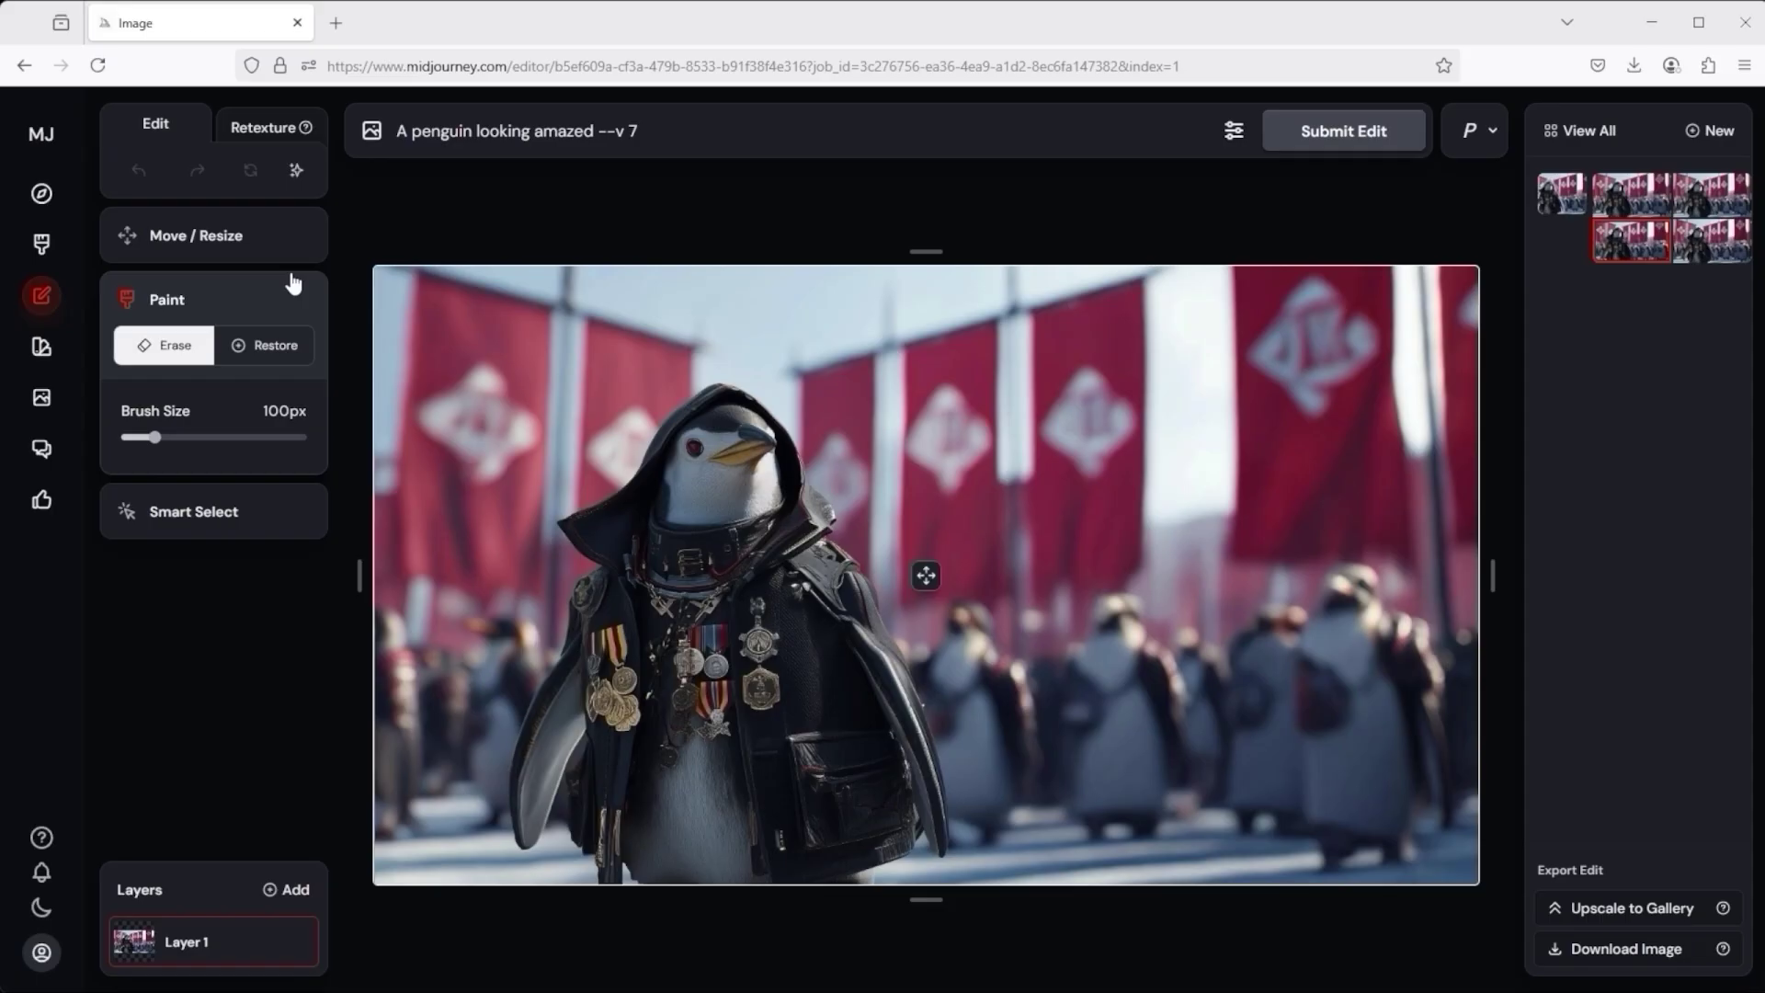
pyautogui.click(219, 240)
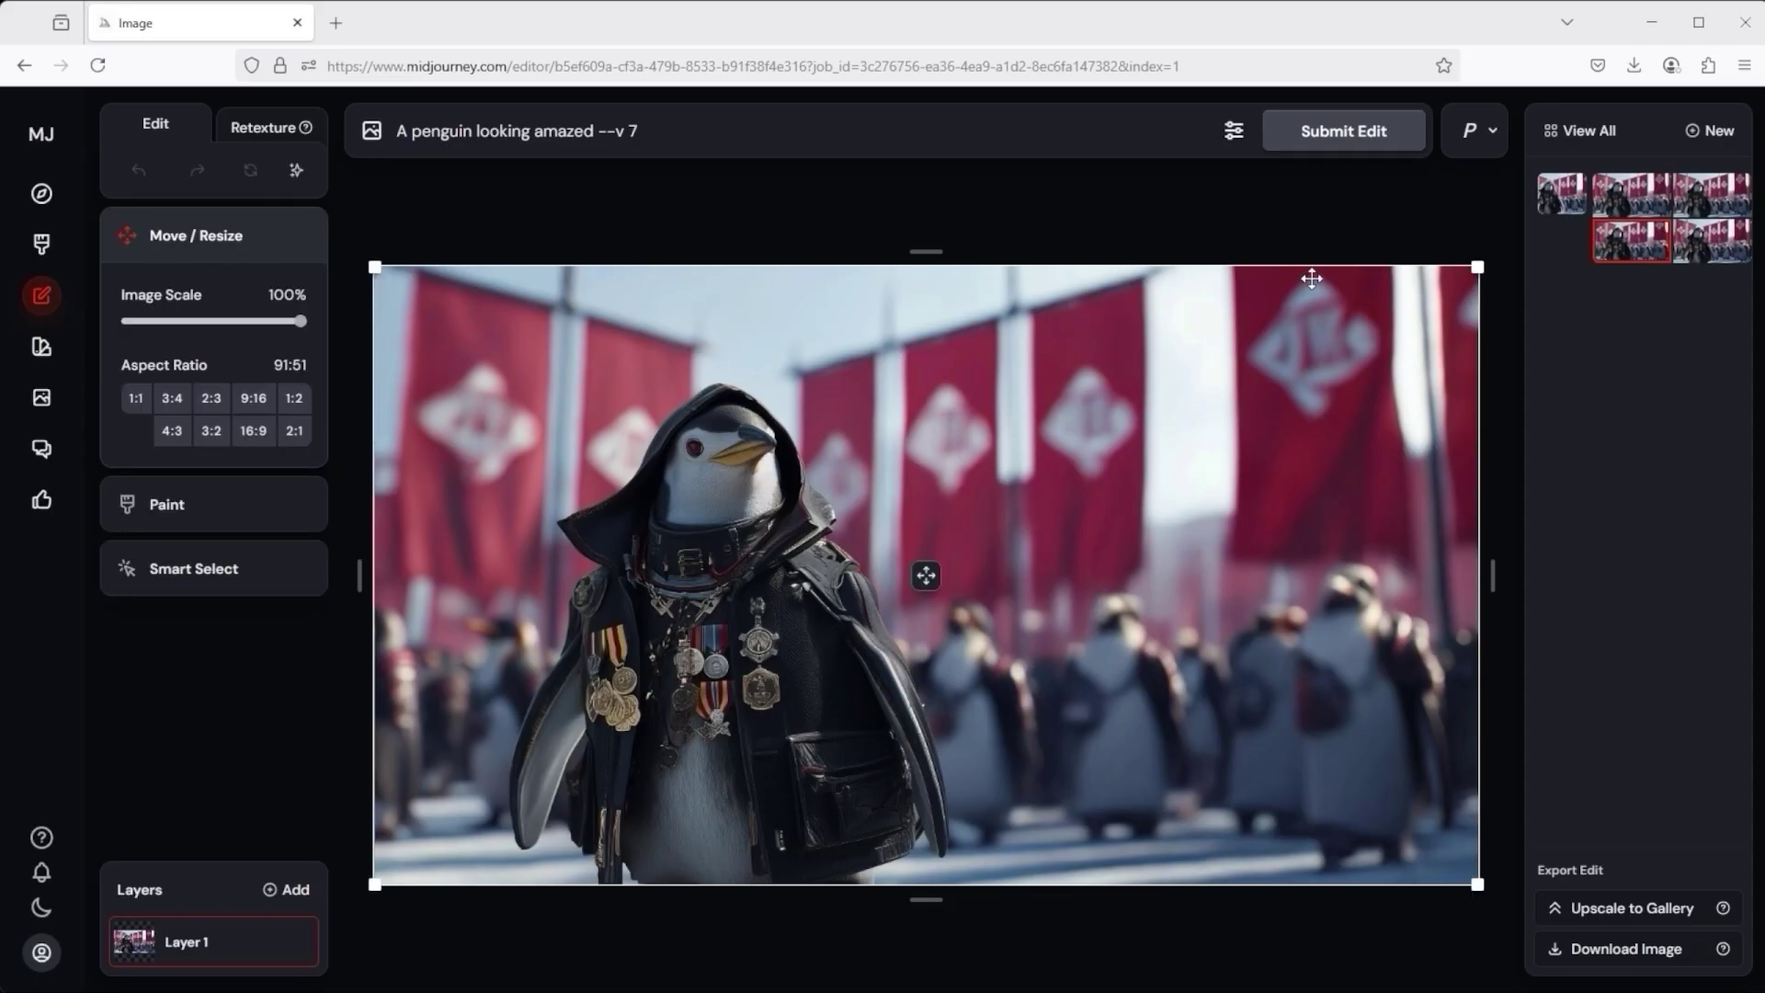
pyautogui.moveTo(1481, 268); pyautogui.dragTo(1194, 425)
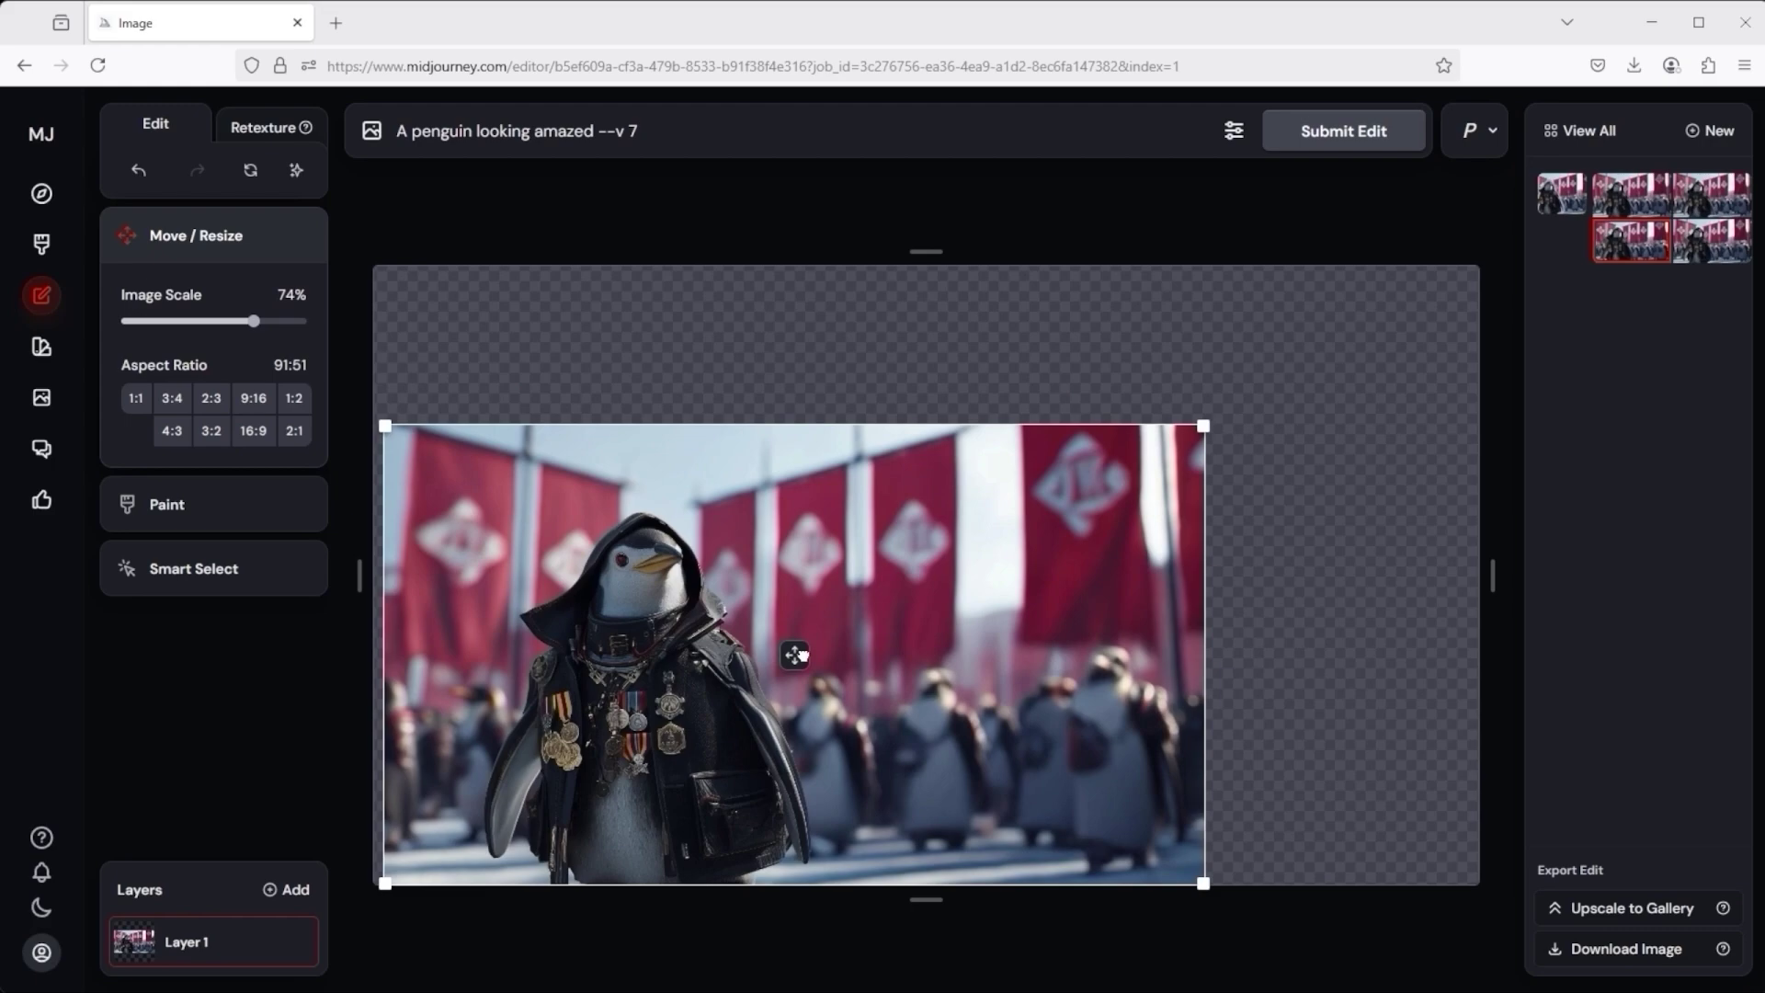
pyautogui.moveTo(796, 656); pyautogui.dragTo(924, 574)
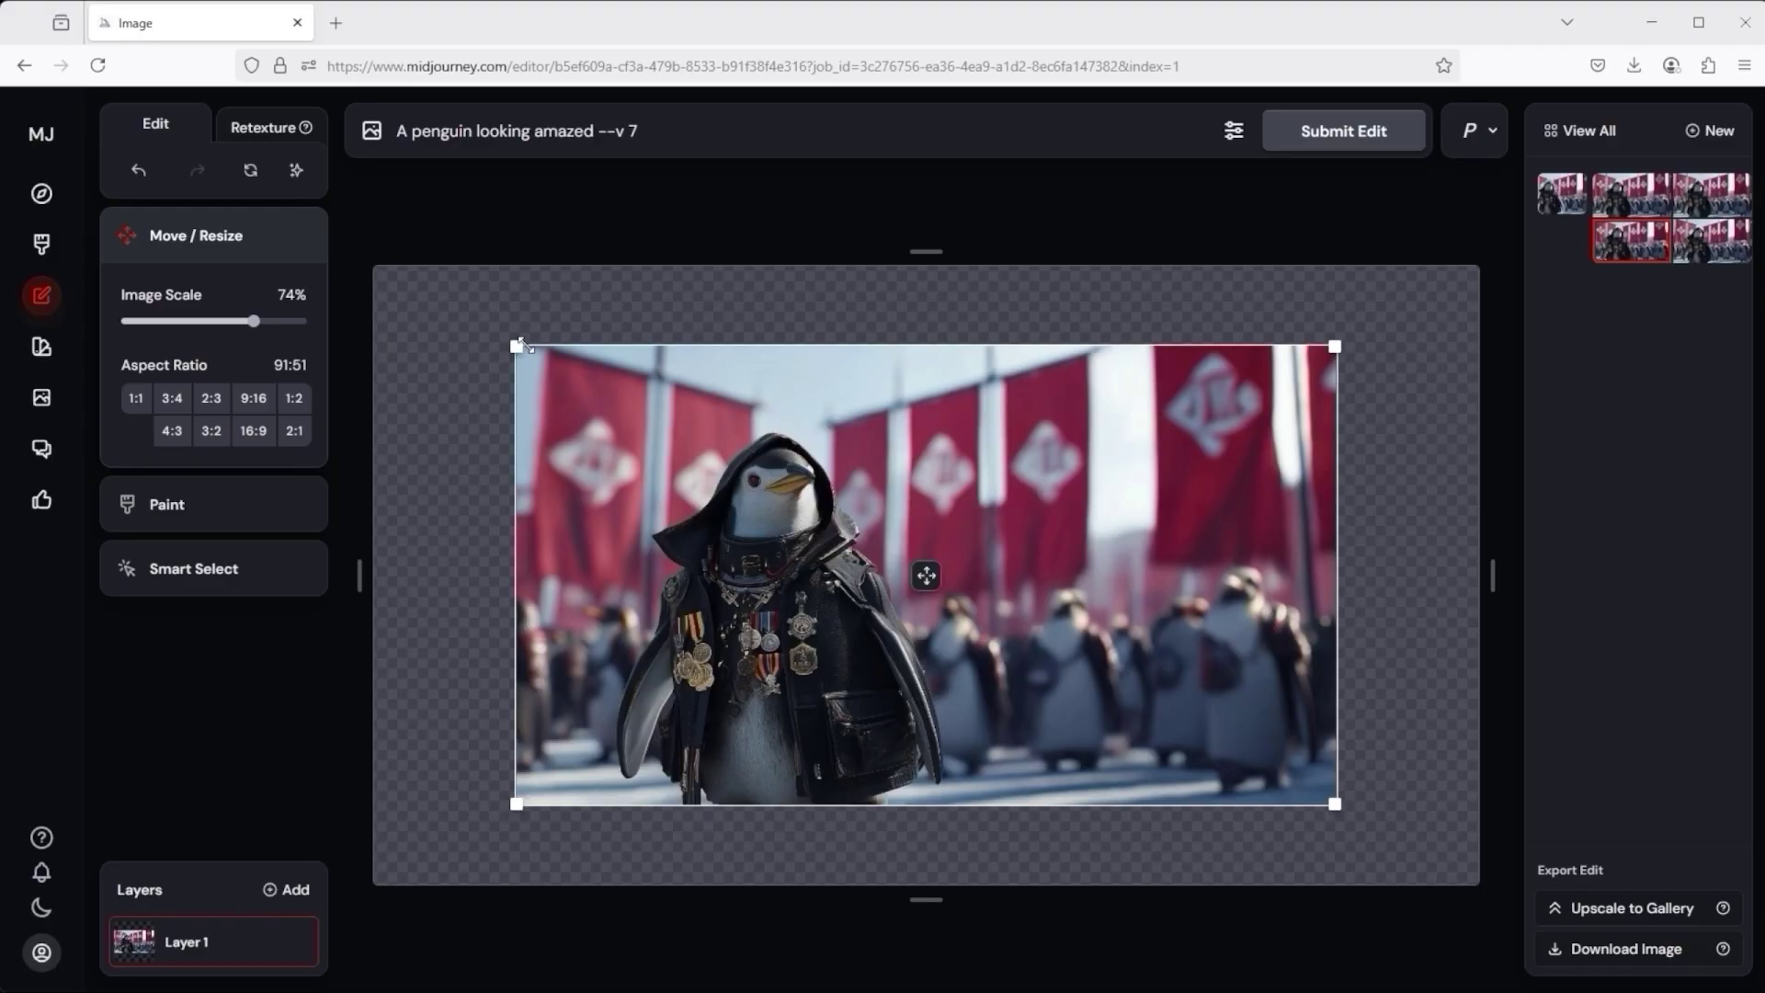
pyautogui.moveTo(522, 344); pyautogui.dragTo(490, 331)
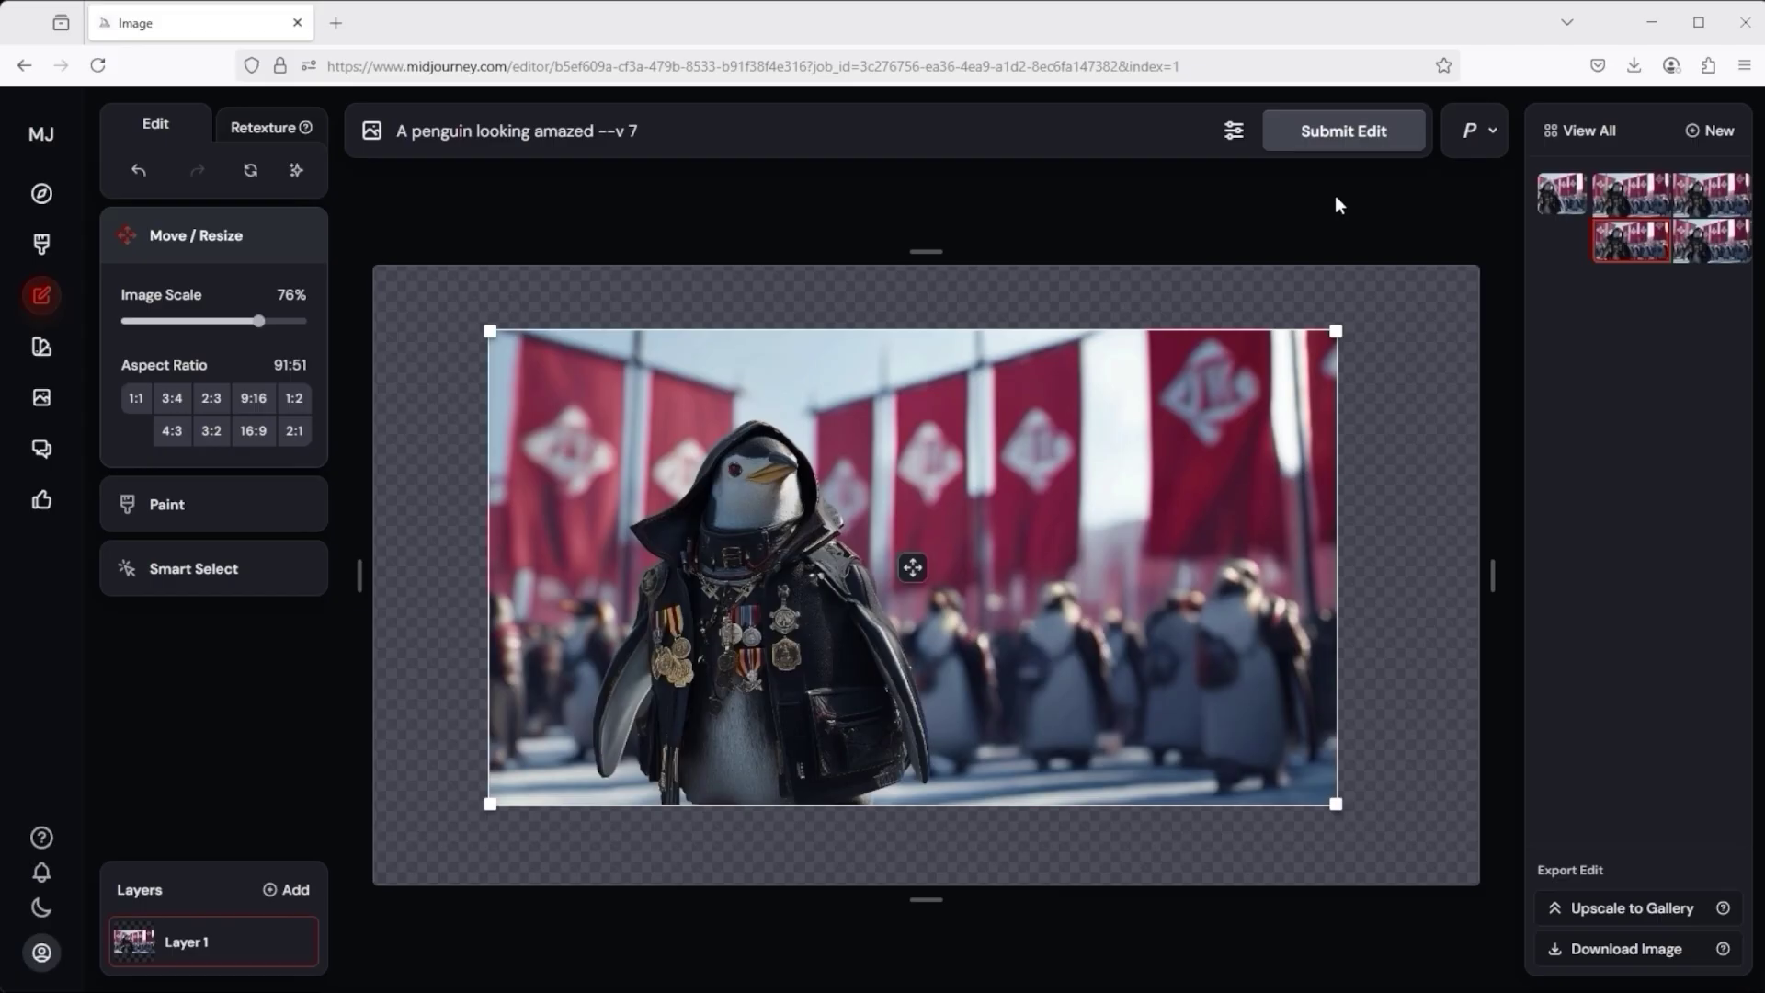
pyautogui.click(1324, 134)
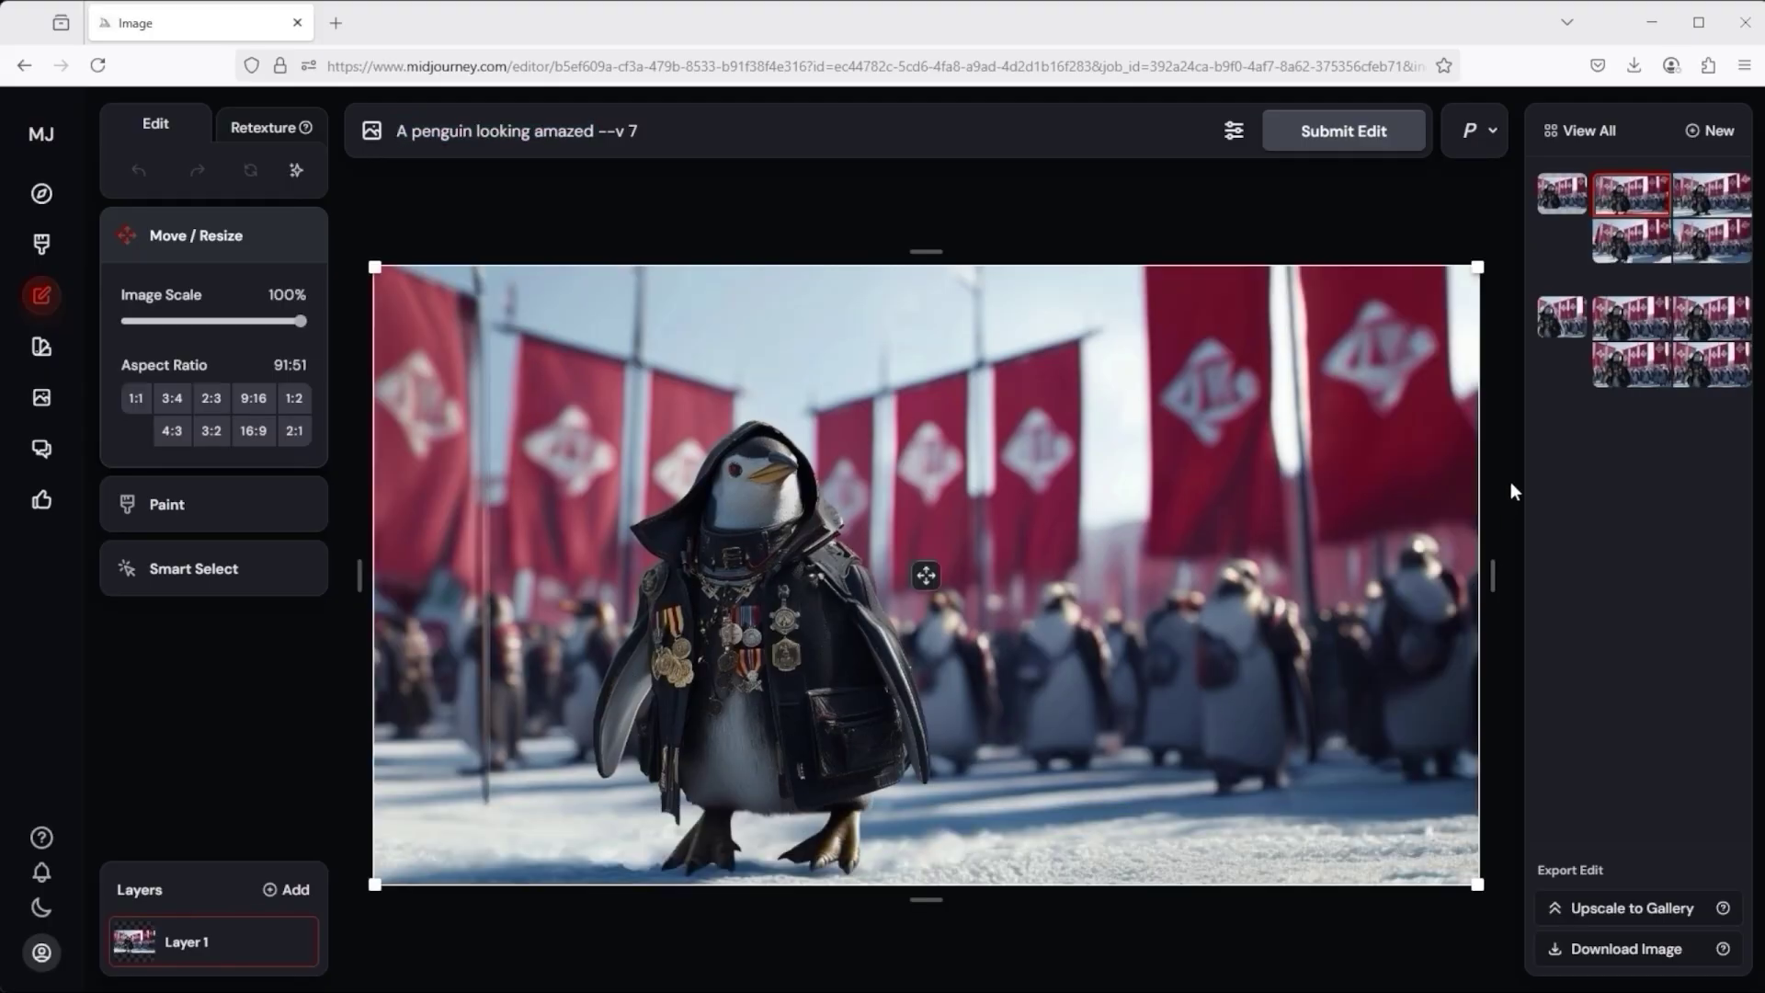
# Step: Compare the extended penguin results and load the second-row right variant with the penguin on snow
pyautogui.click(1563, 323)
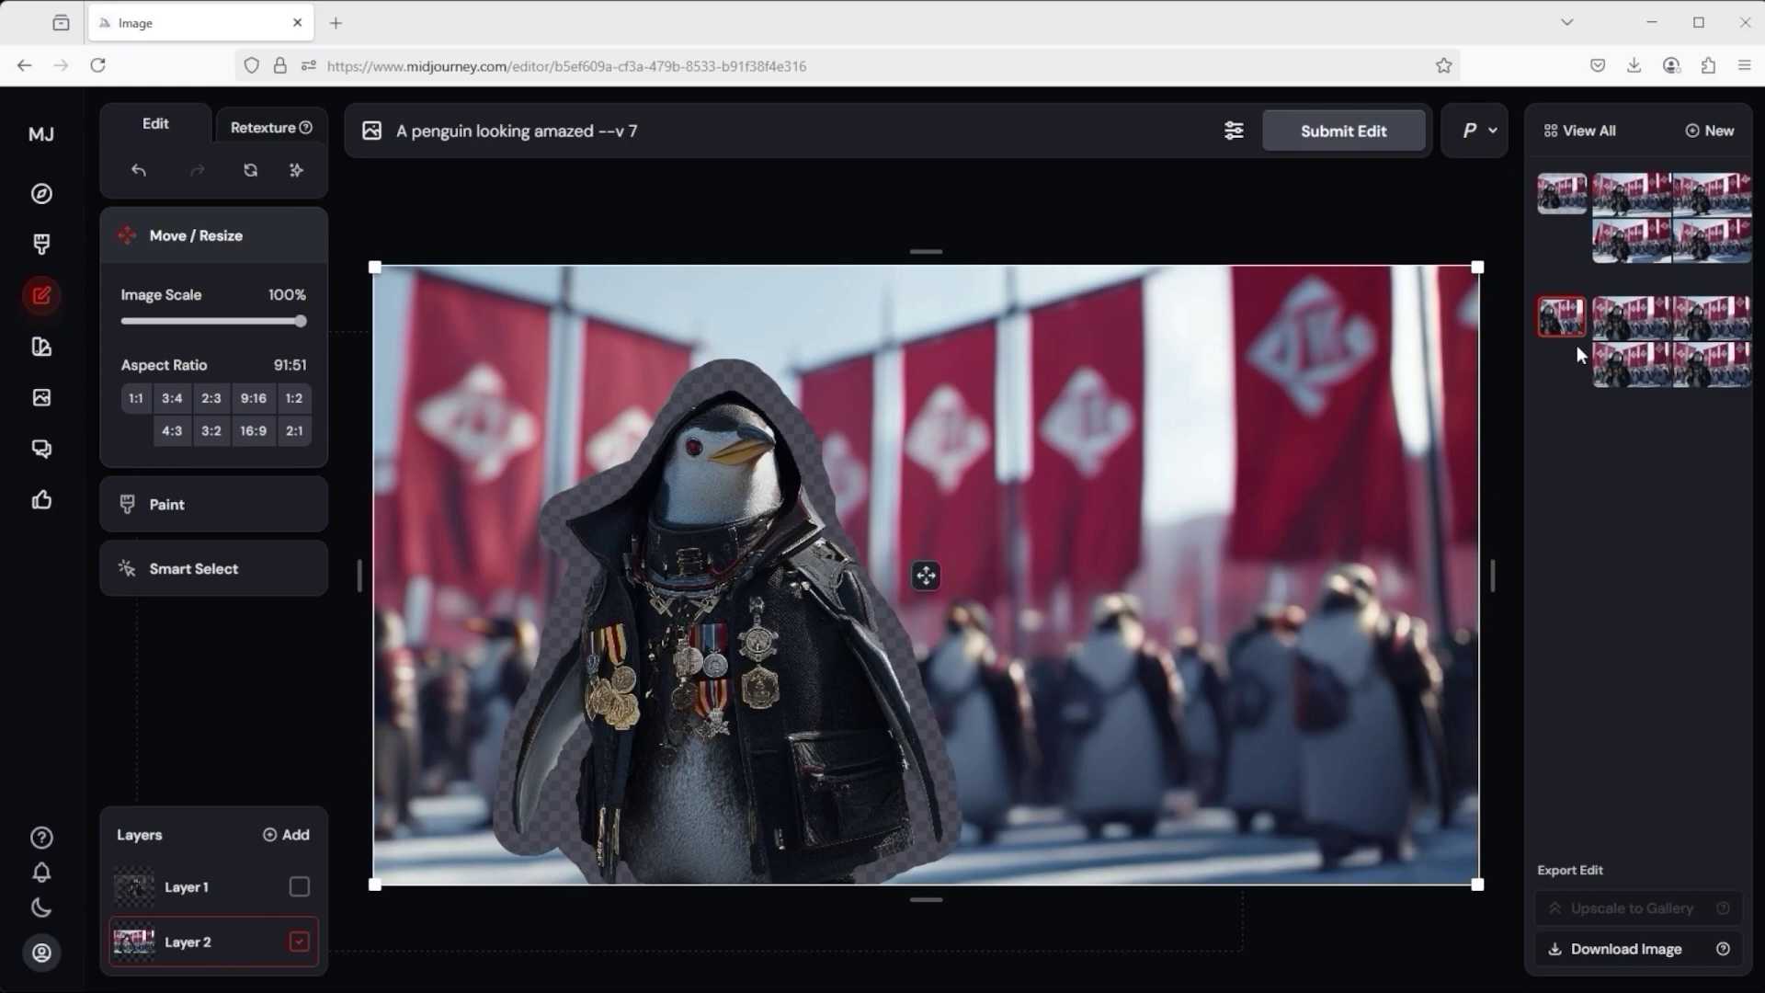
pyautogui.click(1623, 327)
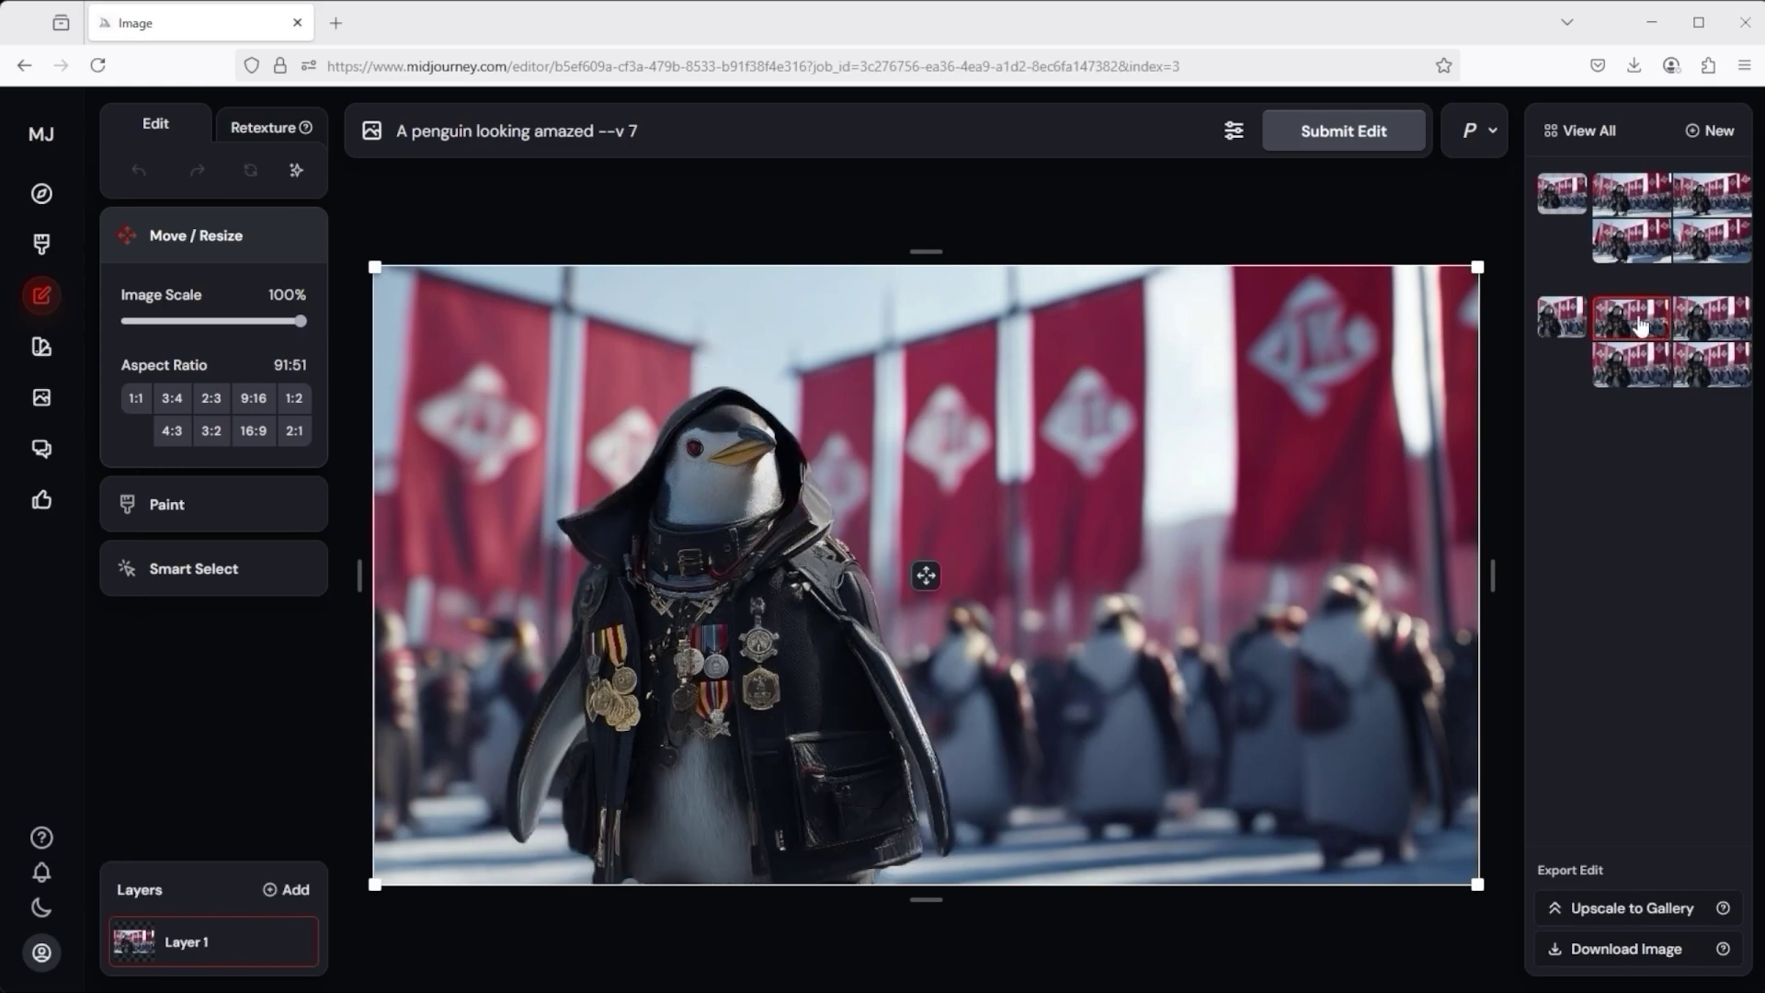
pyautogui.click(1633, 204)
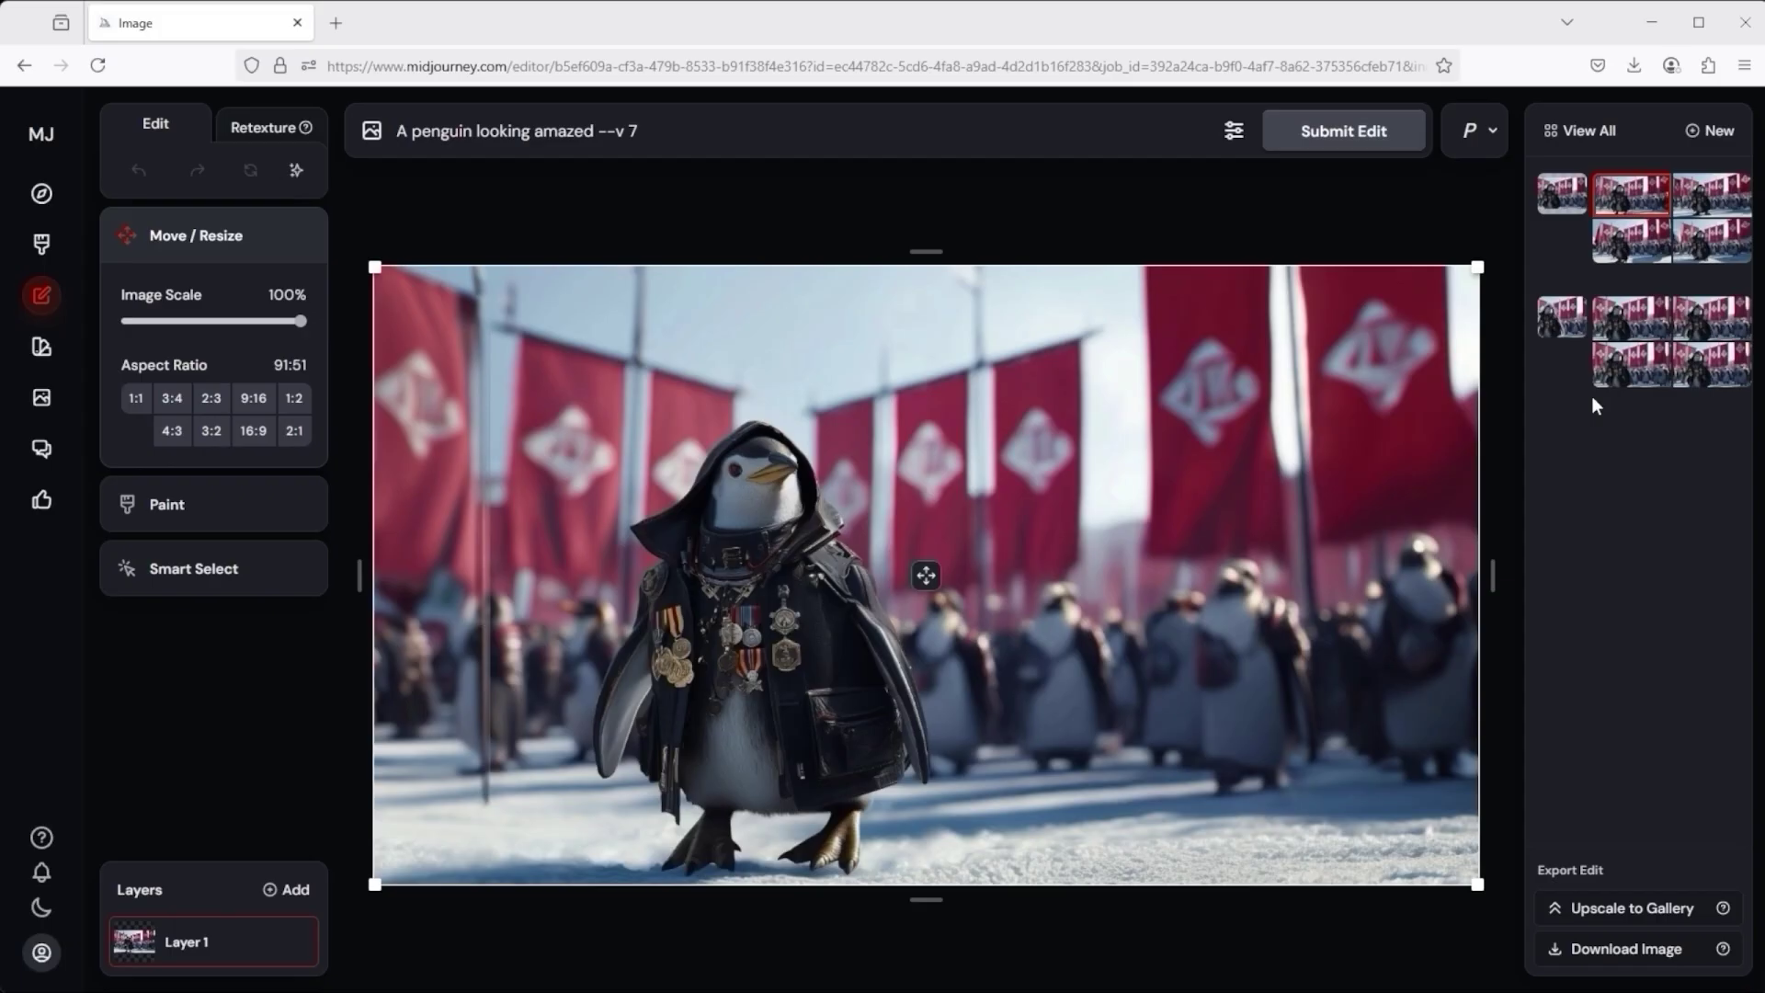
pyautogui.click(1624, 256)
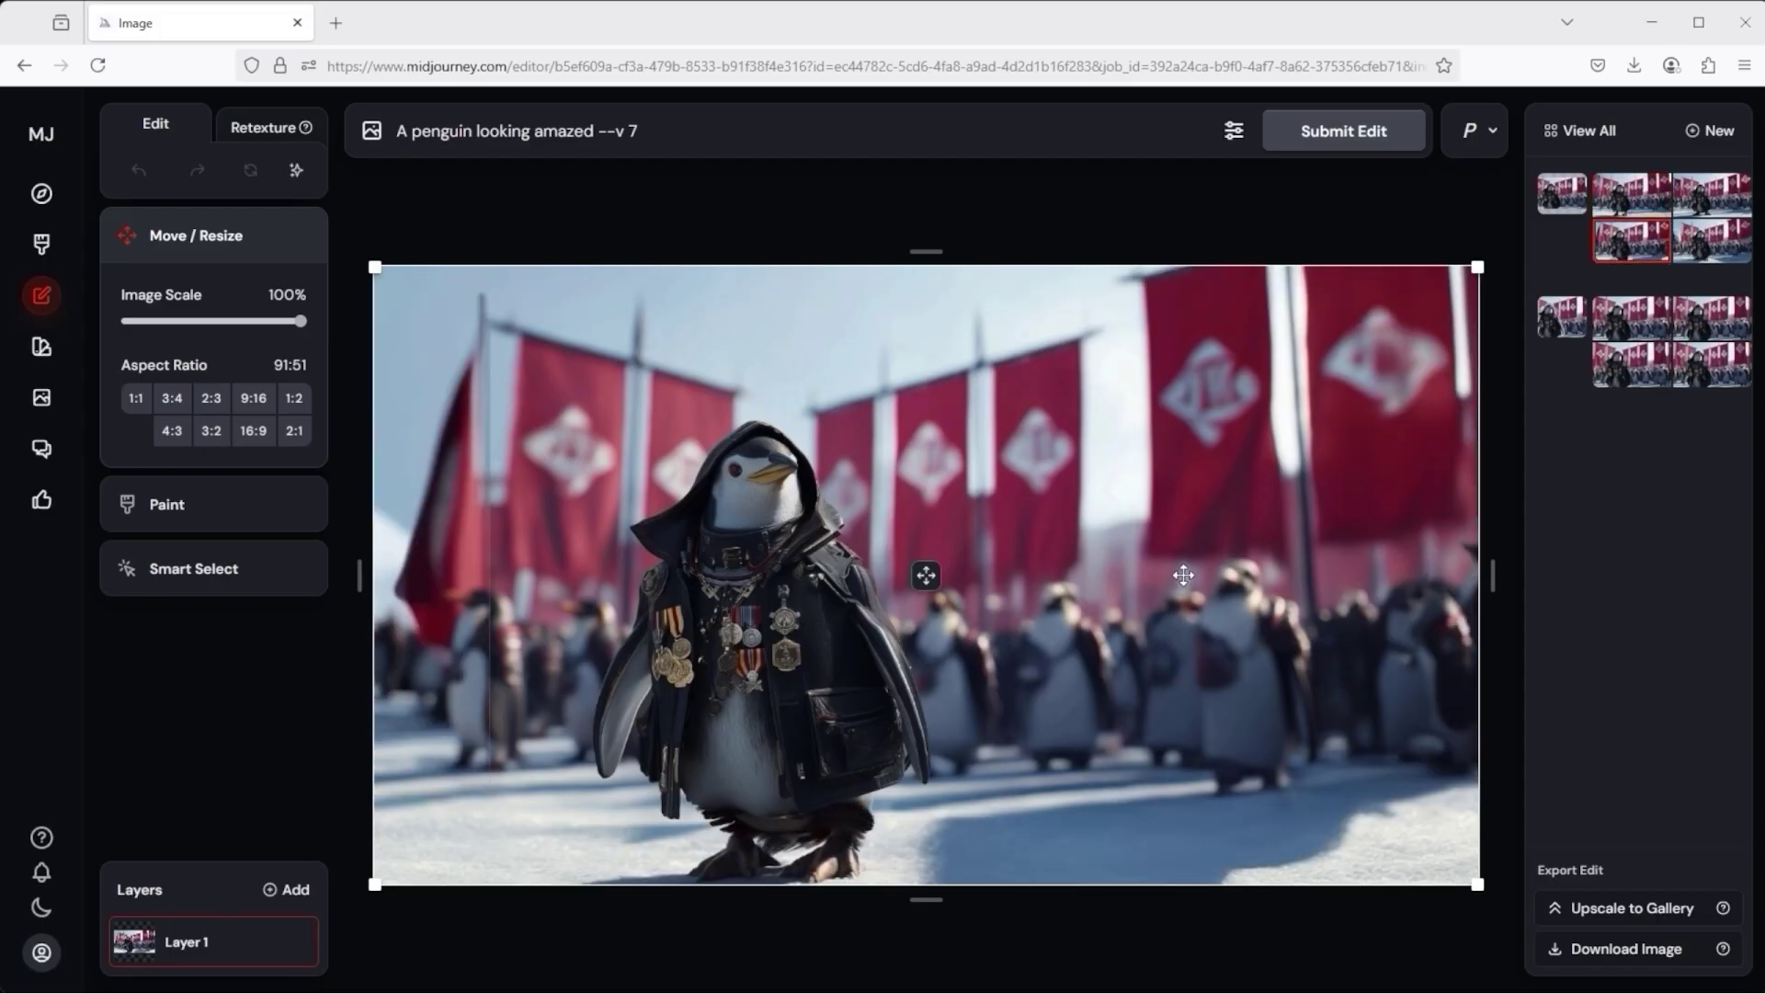
pyautogui.click(1618, 194)
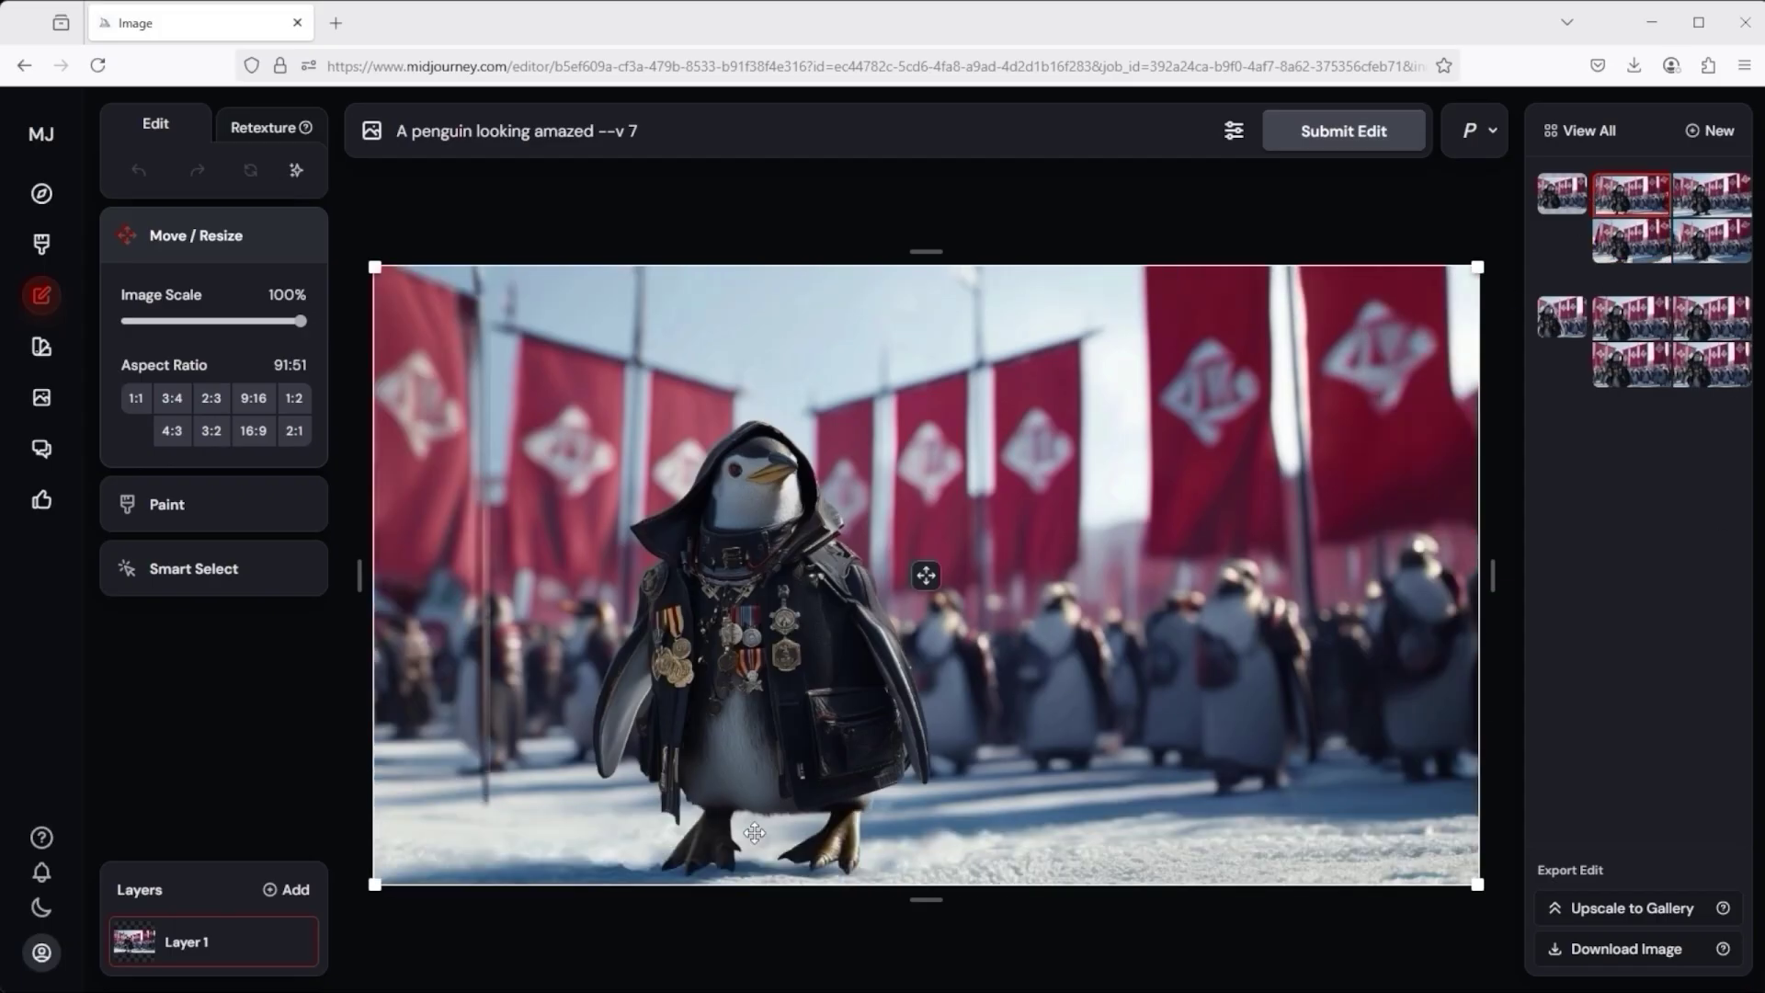
pyautogui.click(1609, 242)
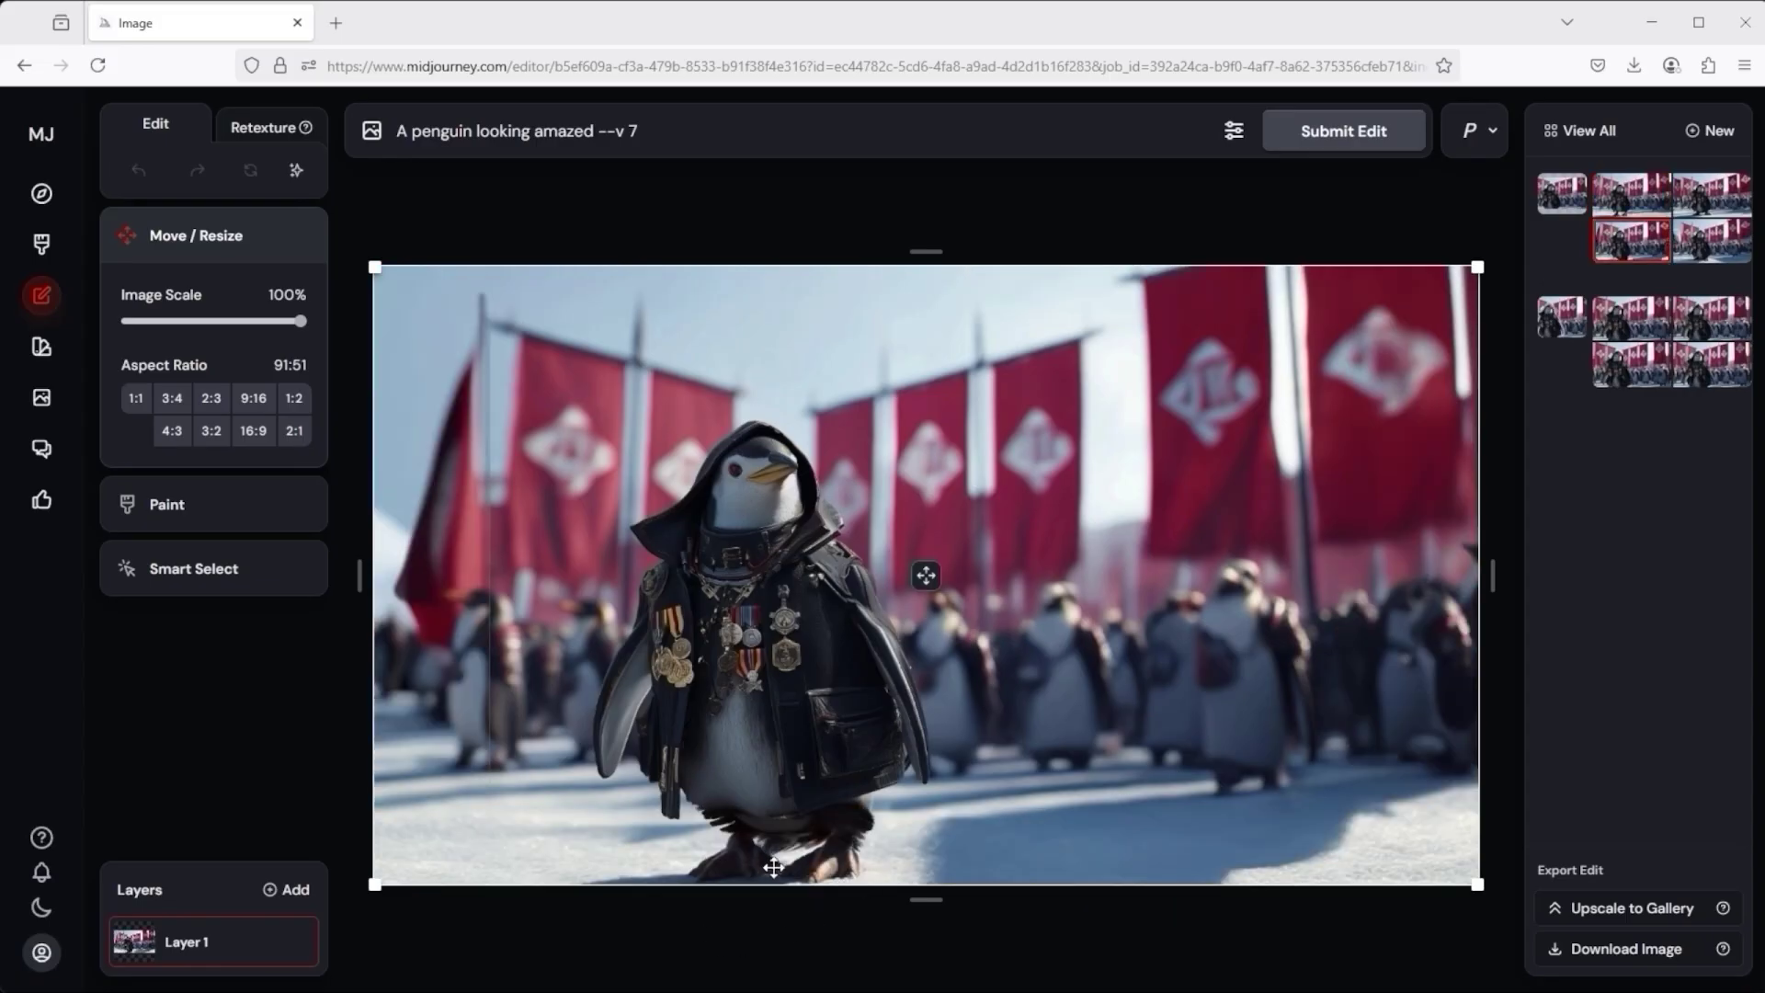
pyautogui.click(1708, 242)
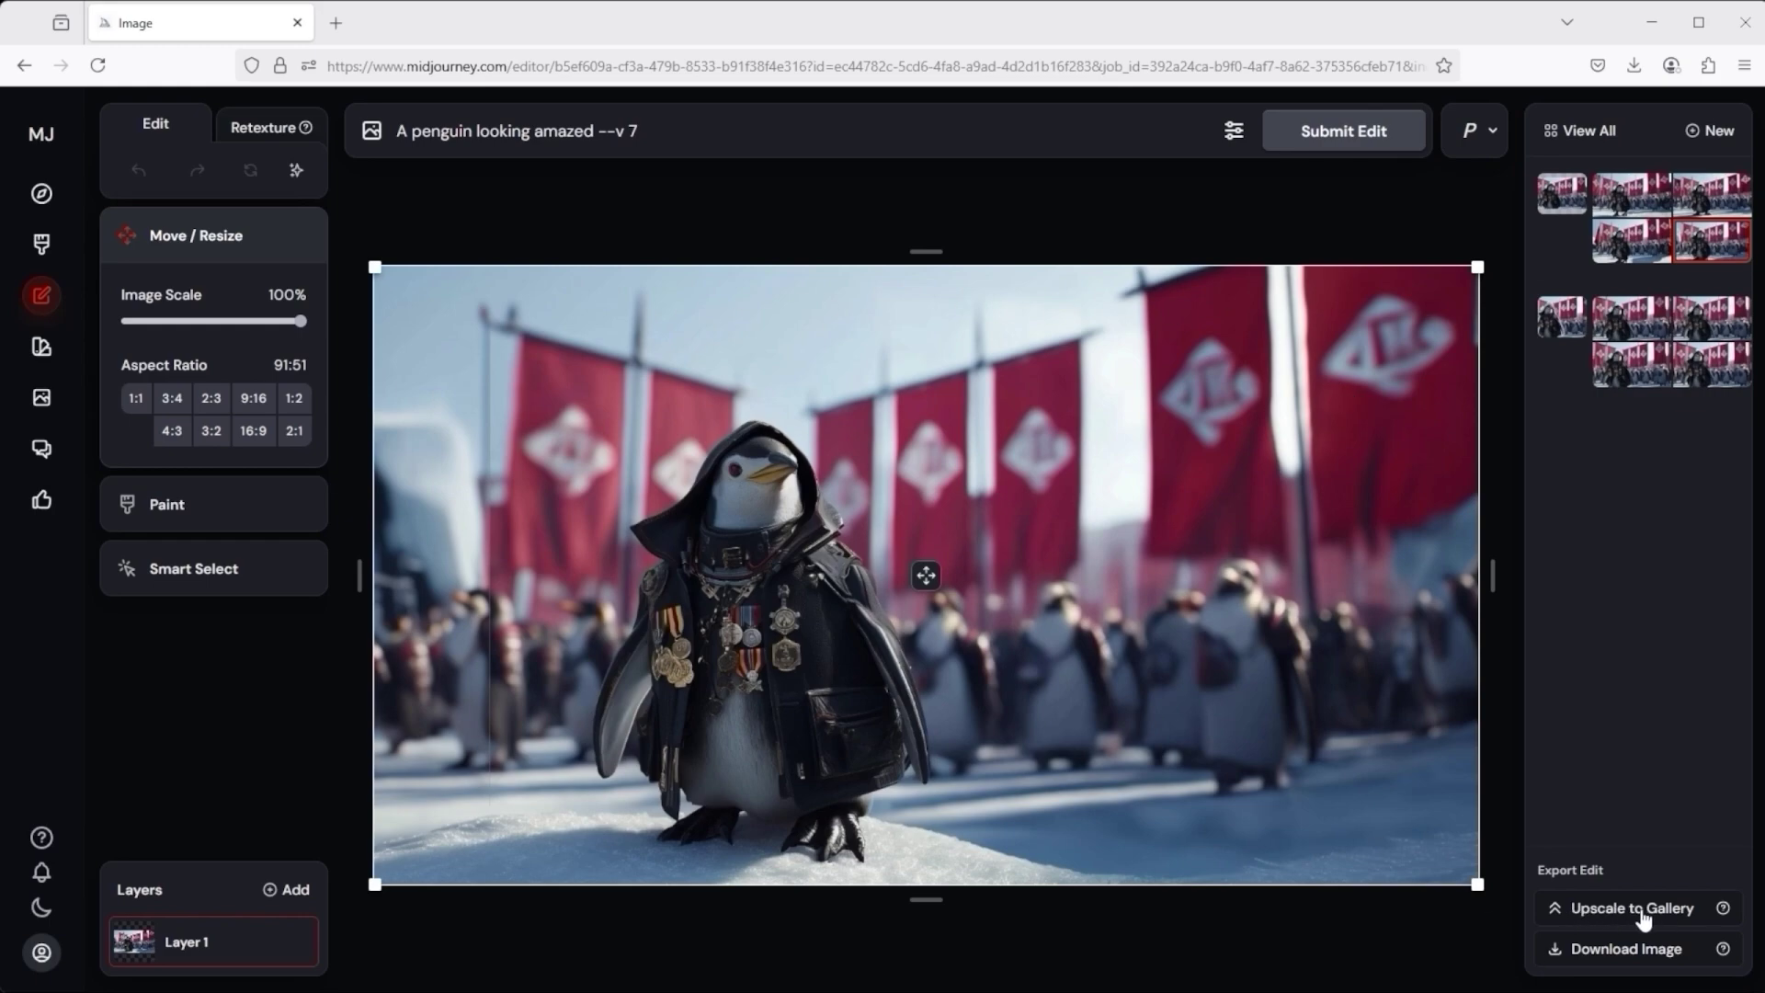
# Step: Upscale the snow-standing penguin scene to the gallery, check the job, and reopen it for resizing
pyautogui.click(1683, 916)
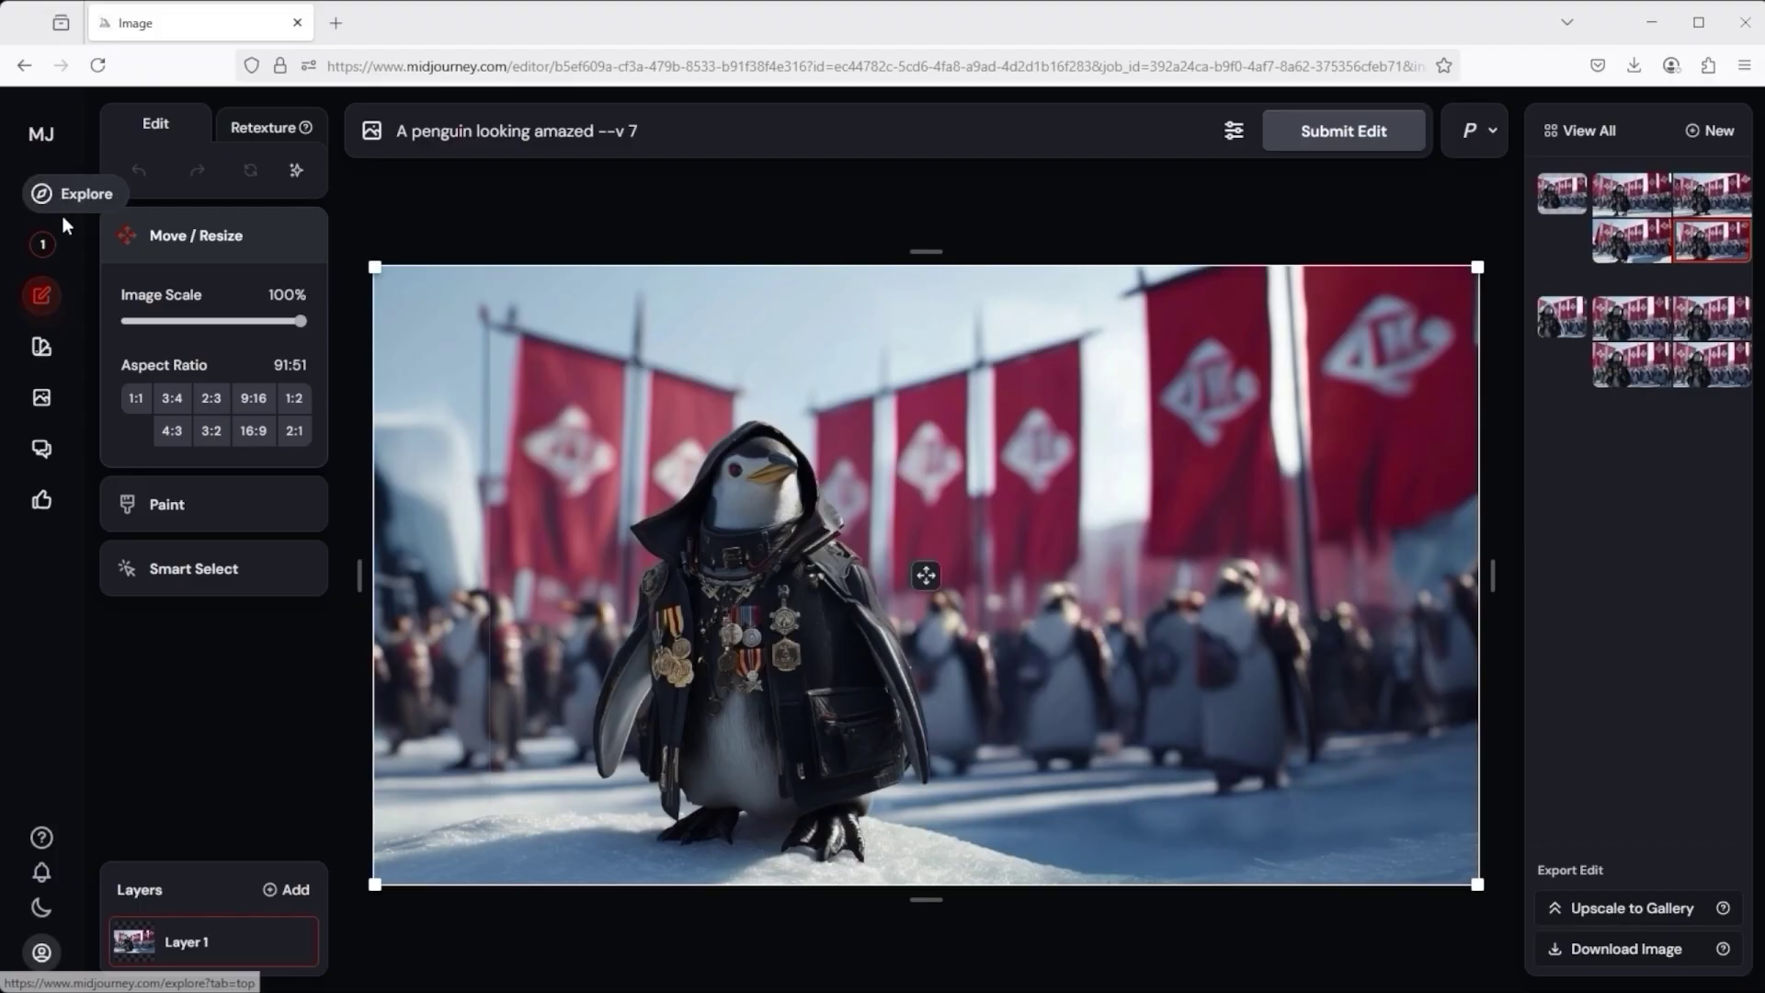
pyautogui.click(64, 246)
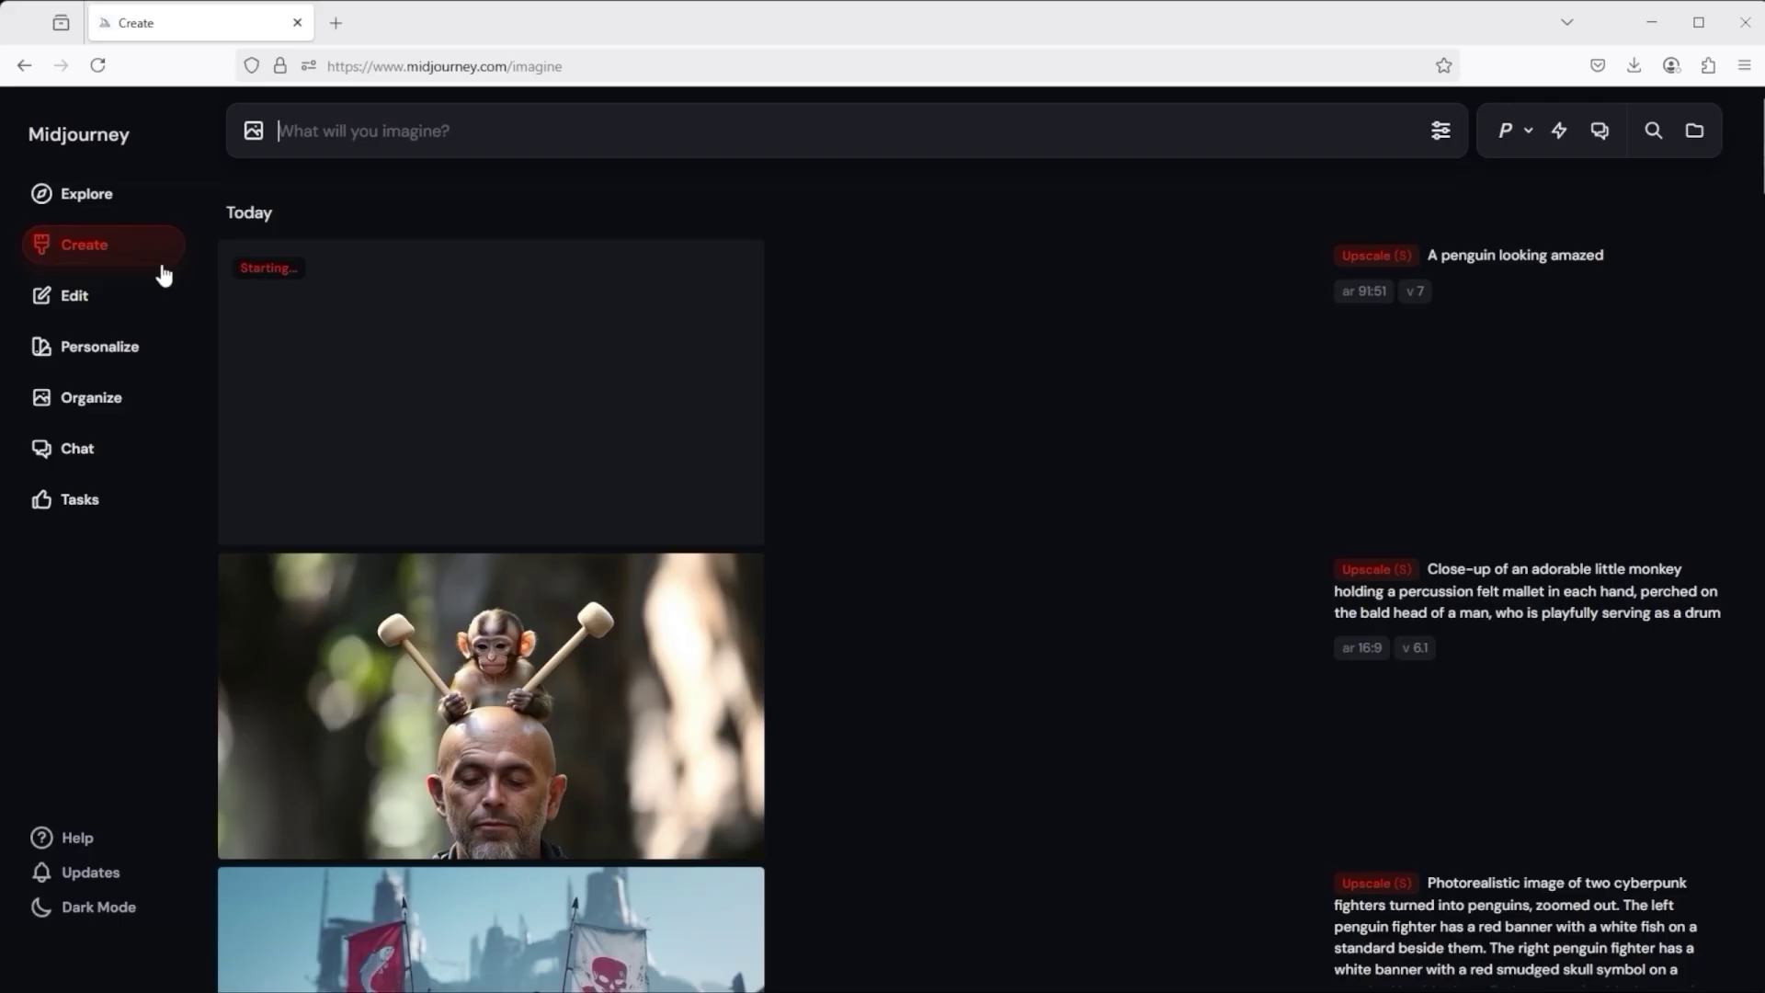
pyautogui.click(88, 292)
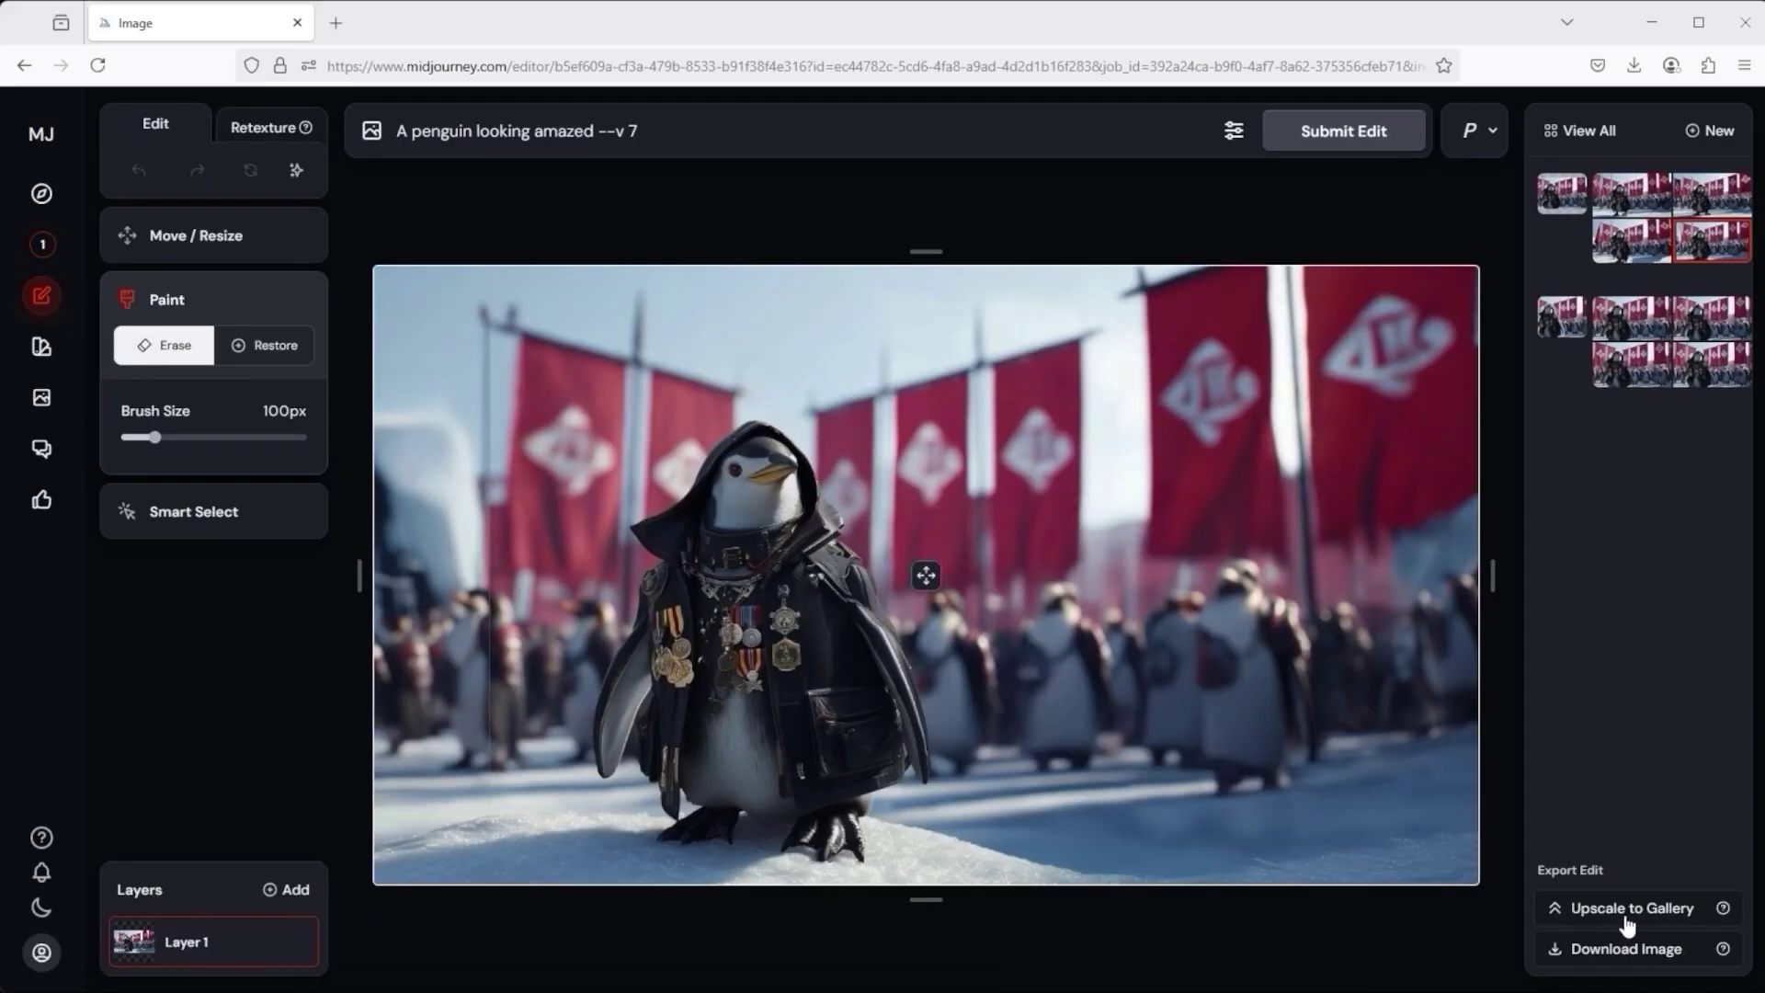
pyautogui.click(41, 244)
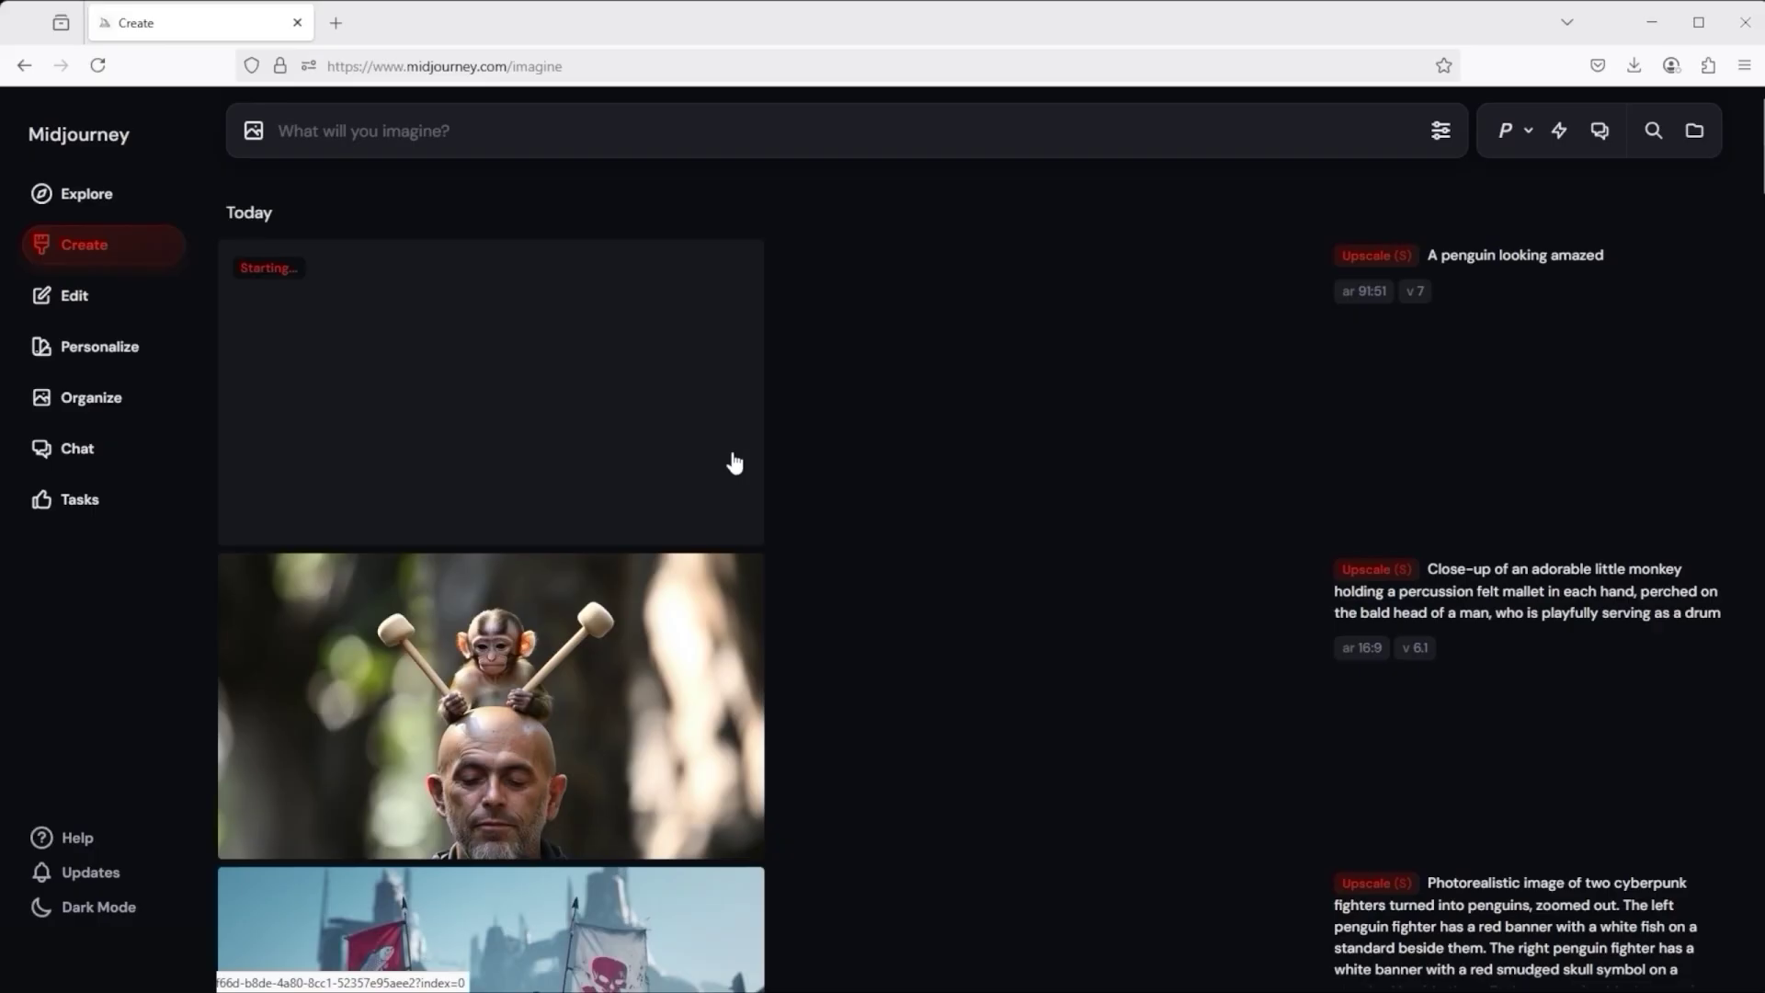
pyautogui.moveTo(1433, 355)
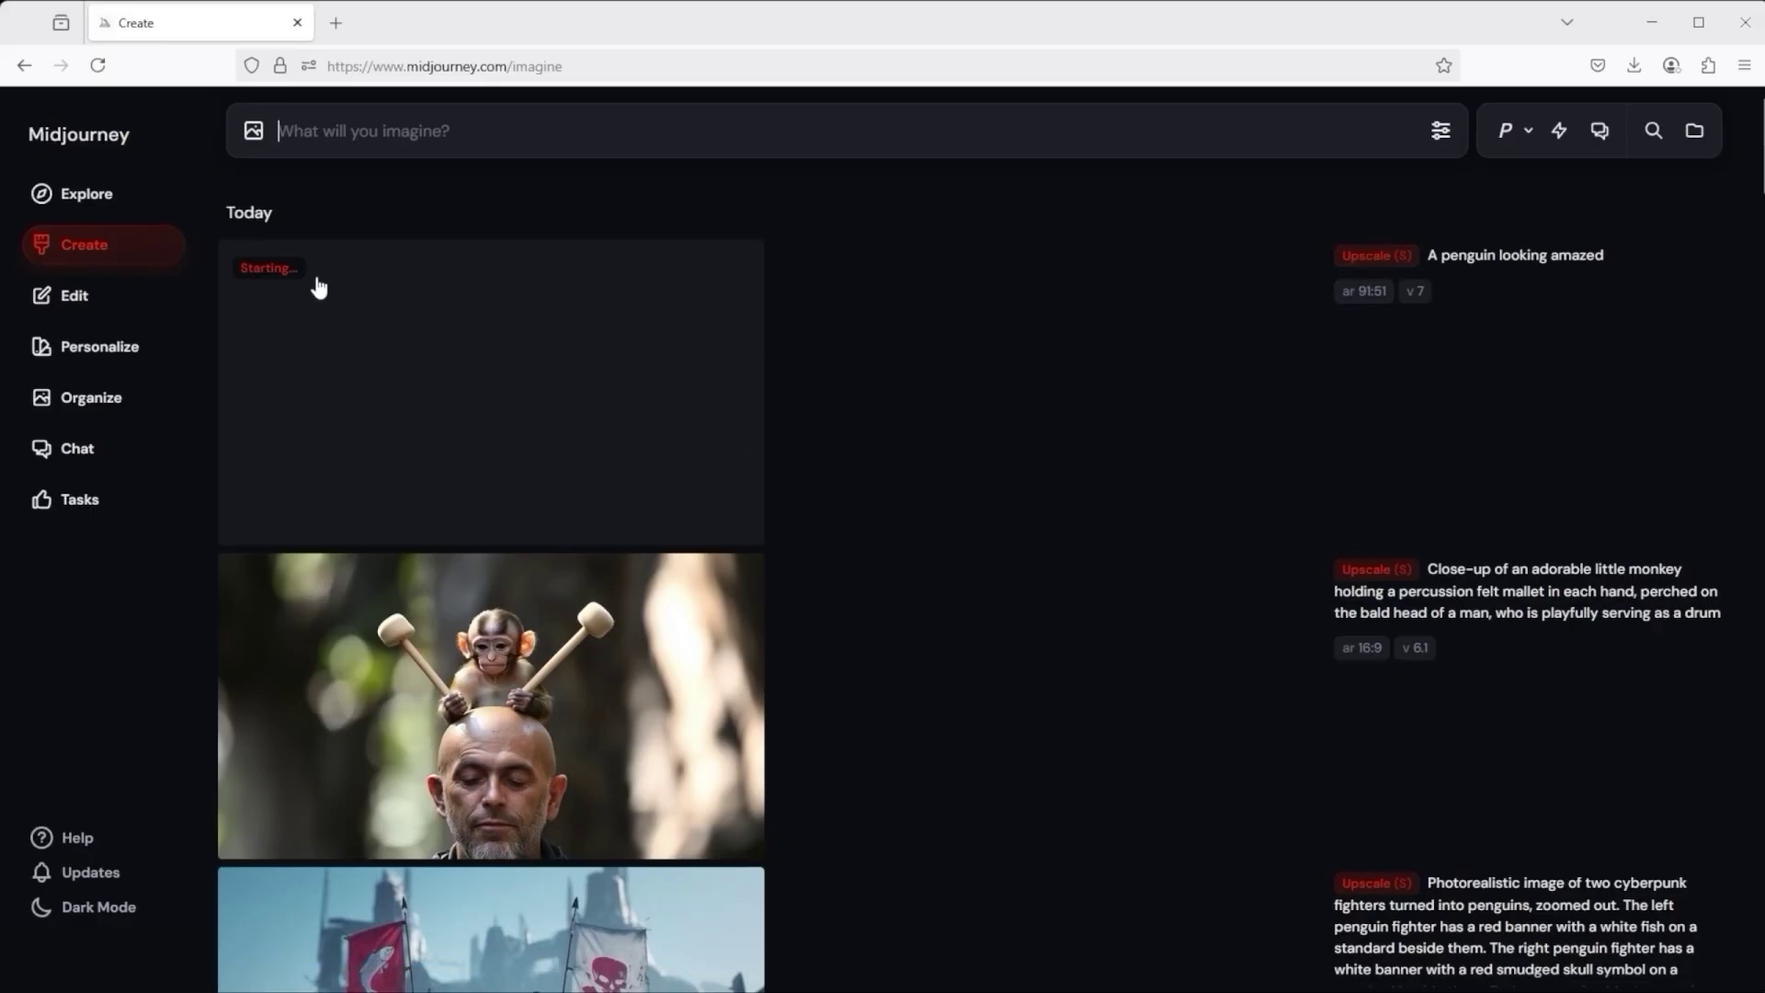
pyautogui.click(92, 304)
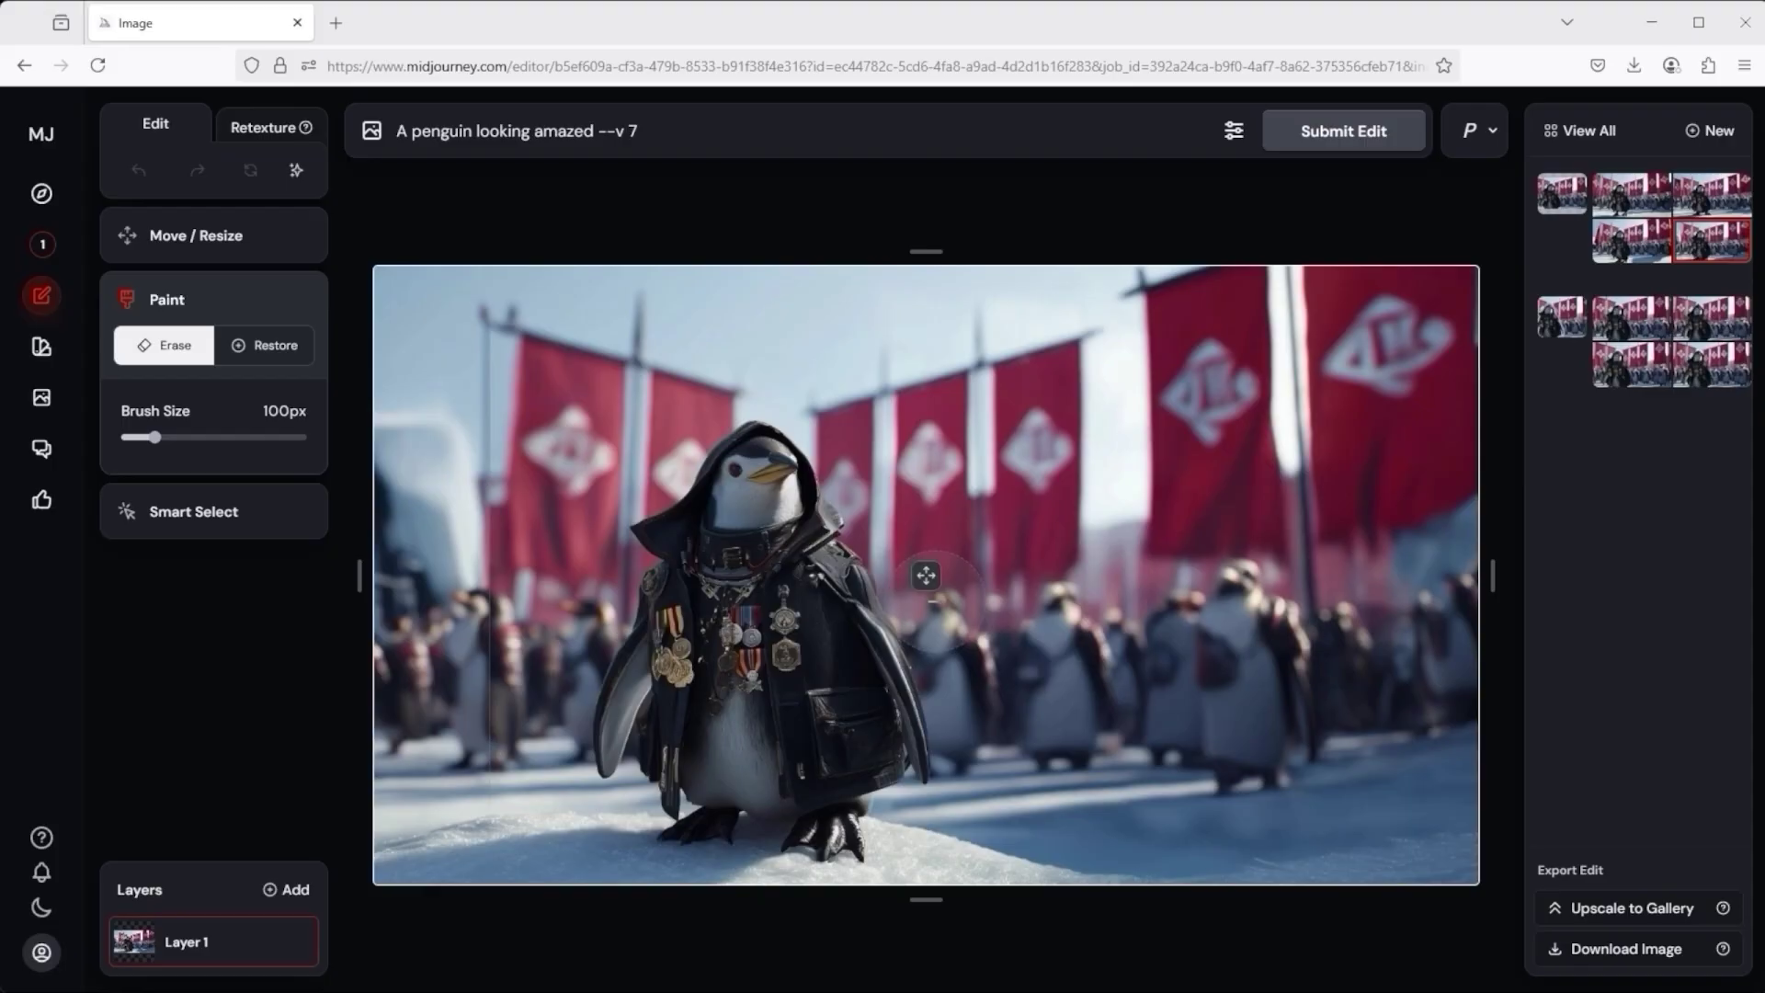
pyautogui.click(195, 235)
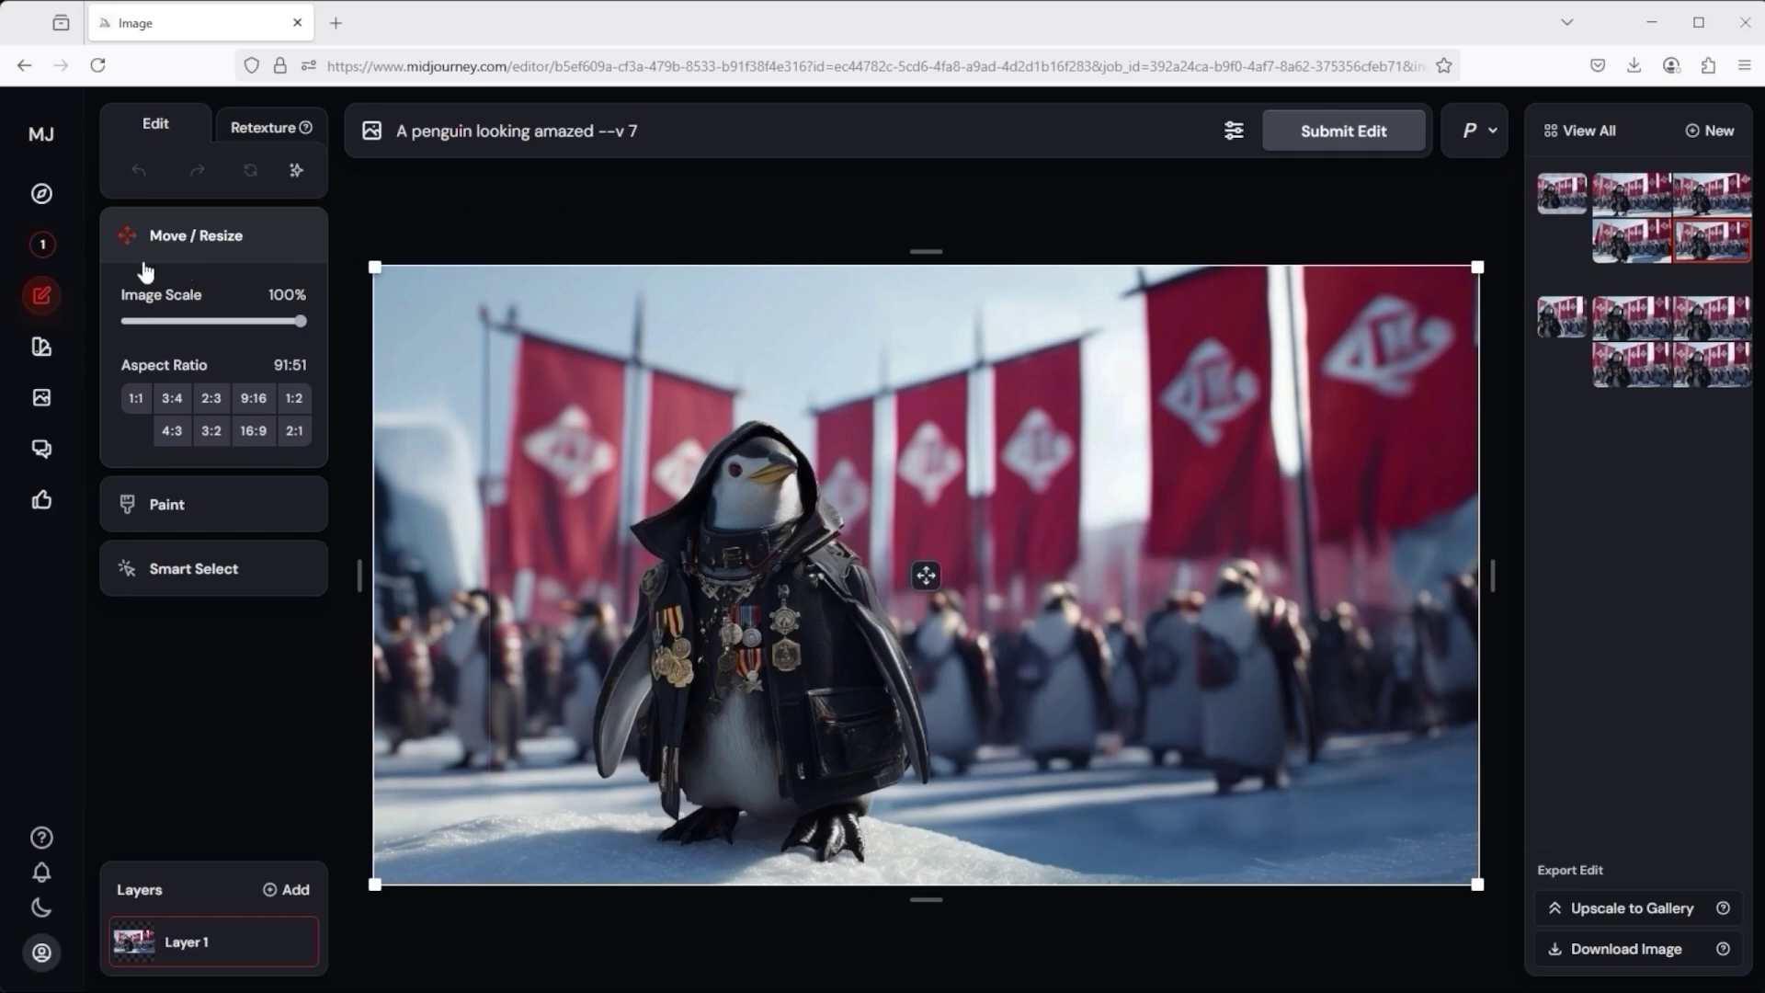
# Step: Scale the penguin layer down to 57% and centre it on the canvas
pyautogui.click(237, 321)
pyautogui.moveTo(740, 678); pyautogui.dragTo(928, 575)
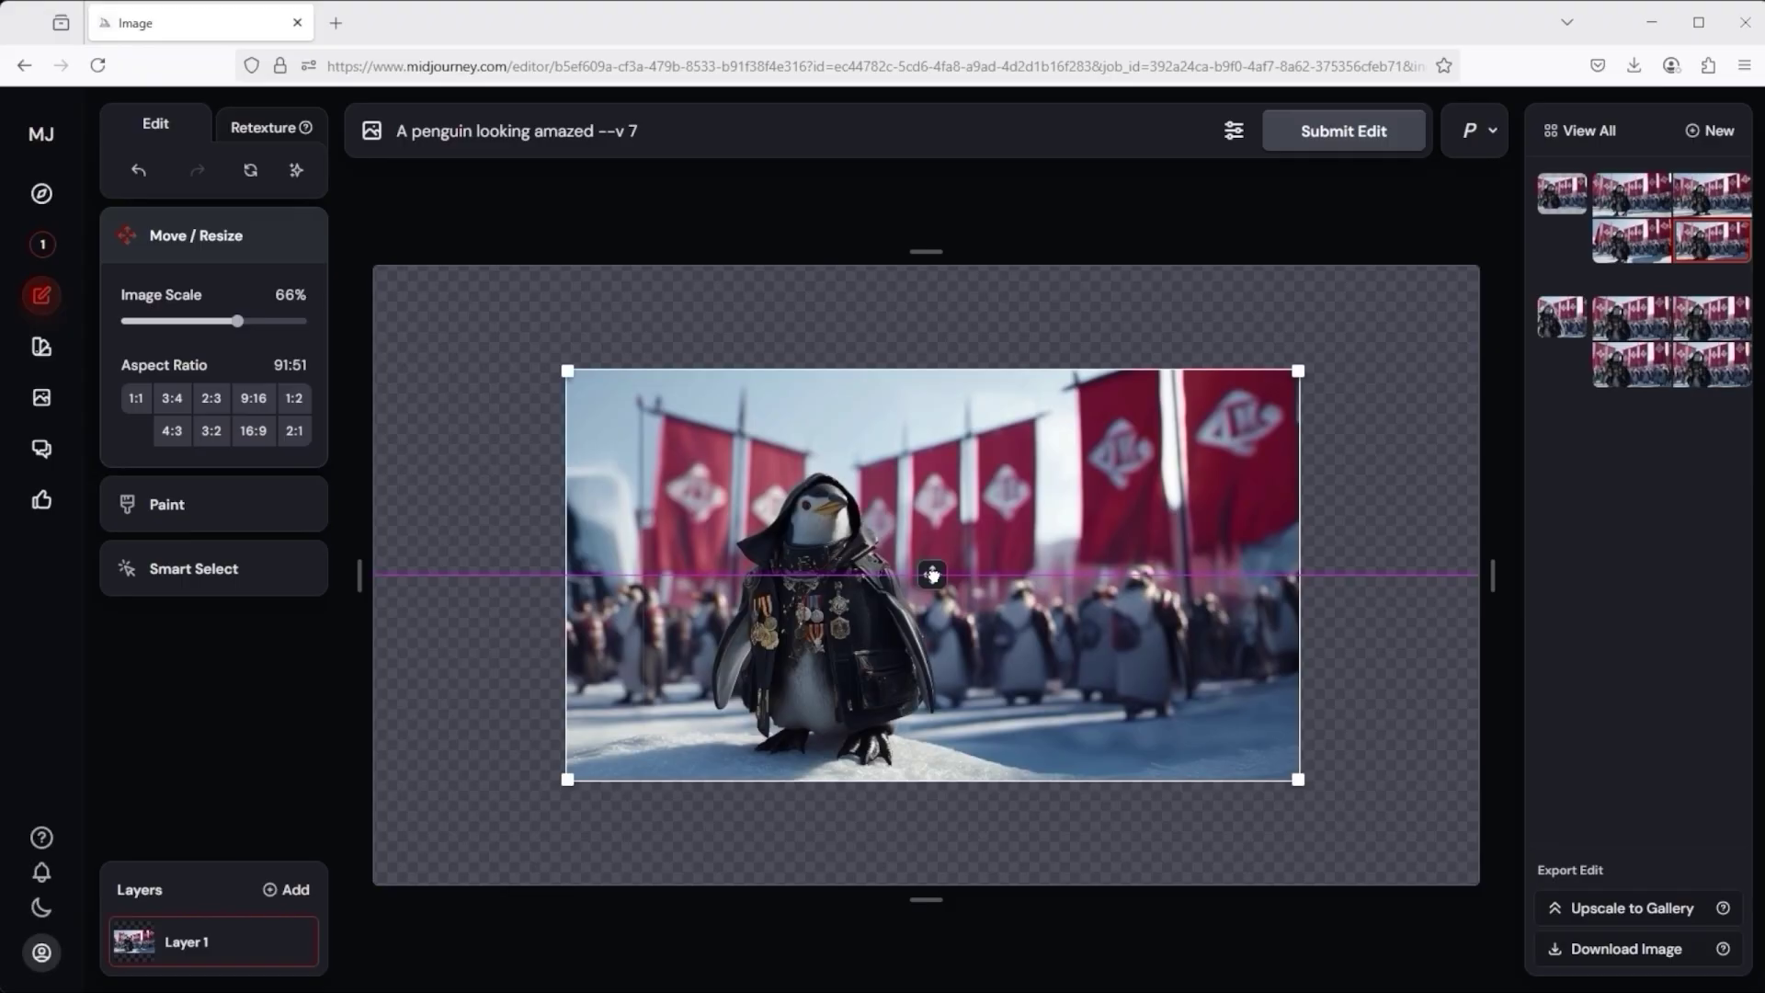
pyautogui.moveTo(1292, 372); pyautogui.dragTo(1178, 444)
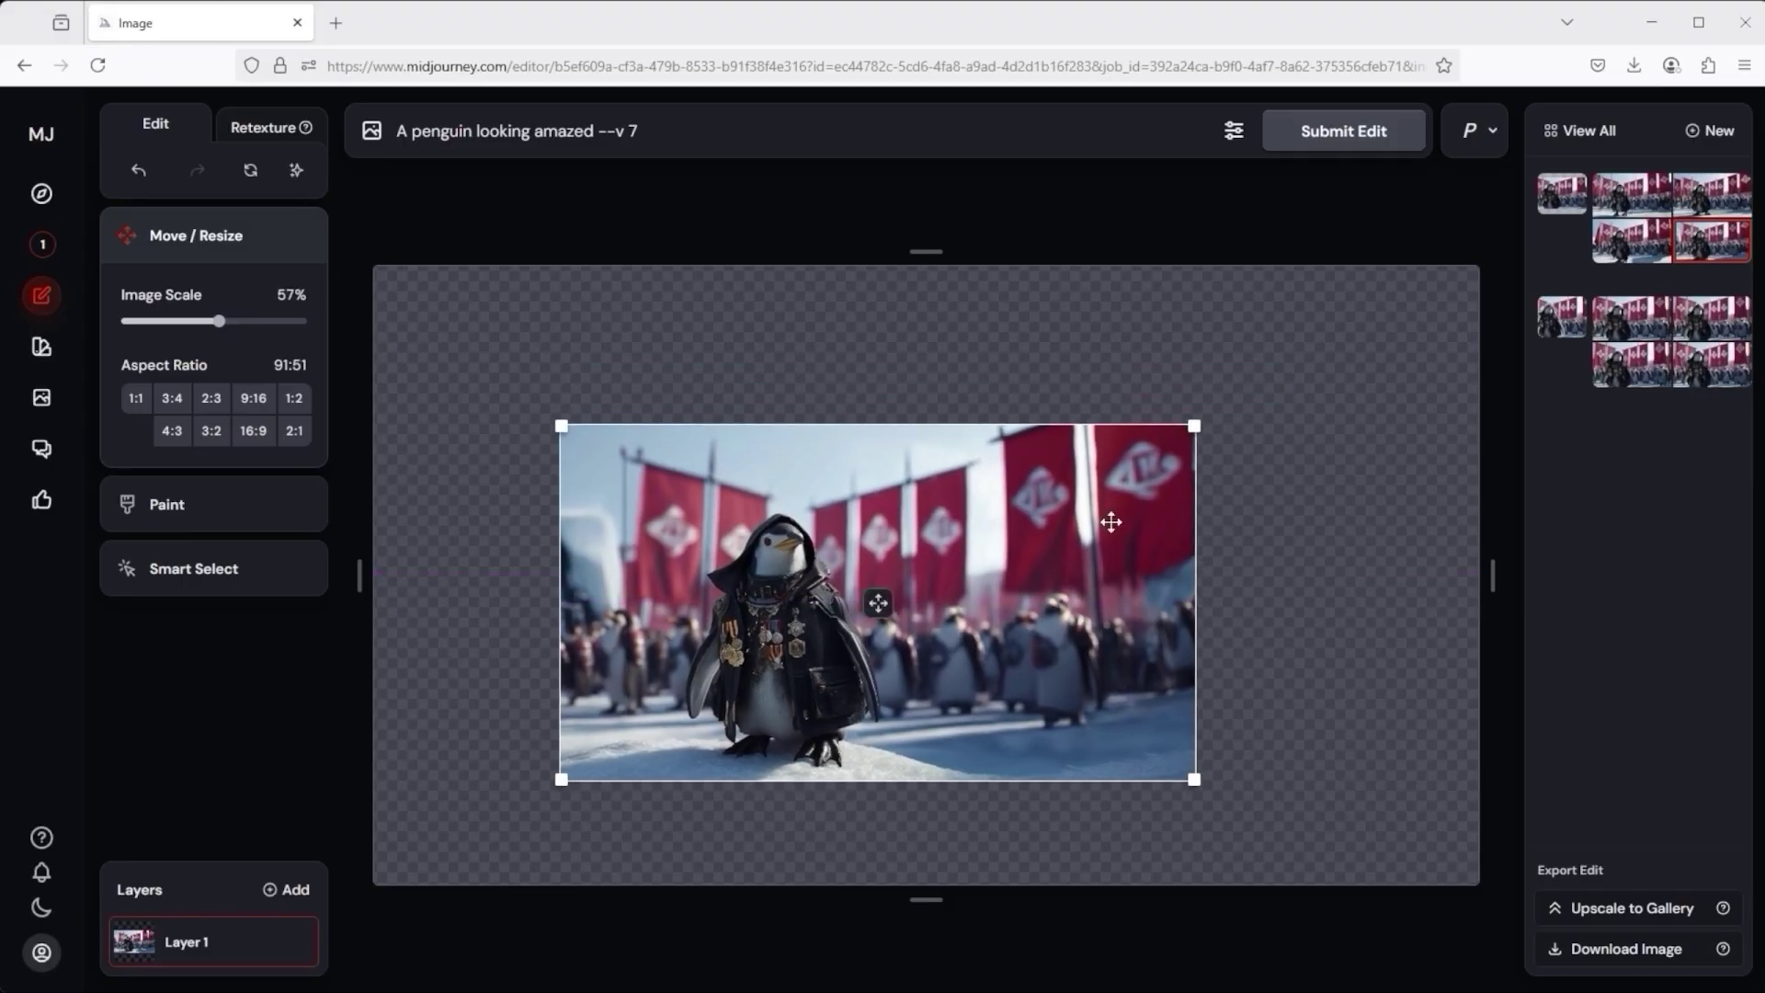
pyautogui.moveTo(880, 604); pyautogui.dragTo(923, 575)
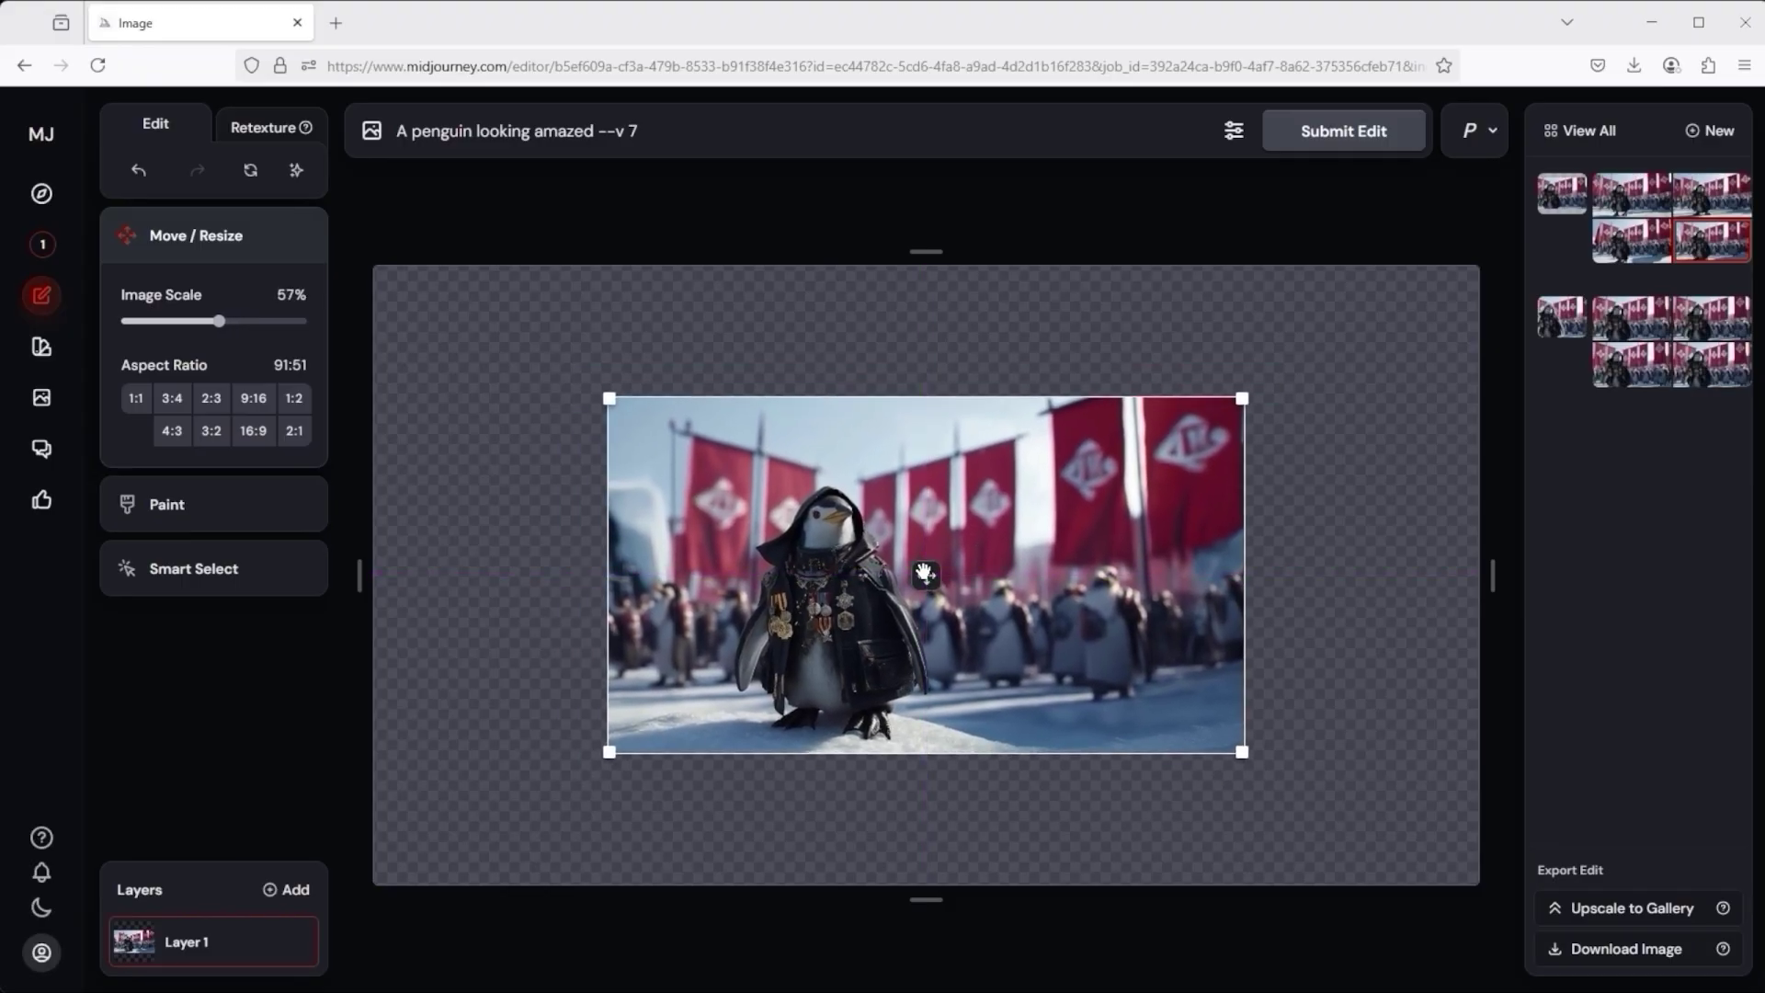
# Step: Turn personalization on, keeping only the Faces - Colourful moodboard selected
pyautogui.click(1495, 133)
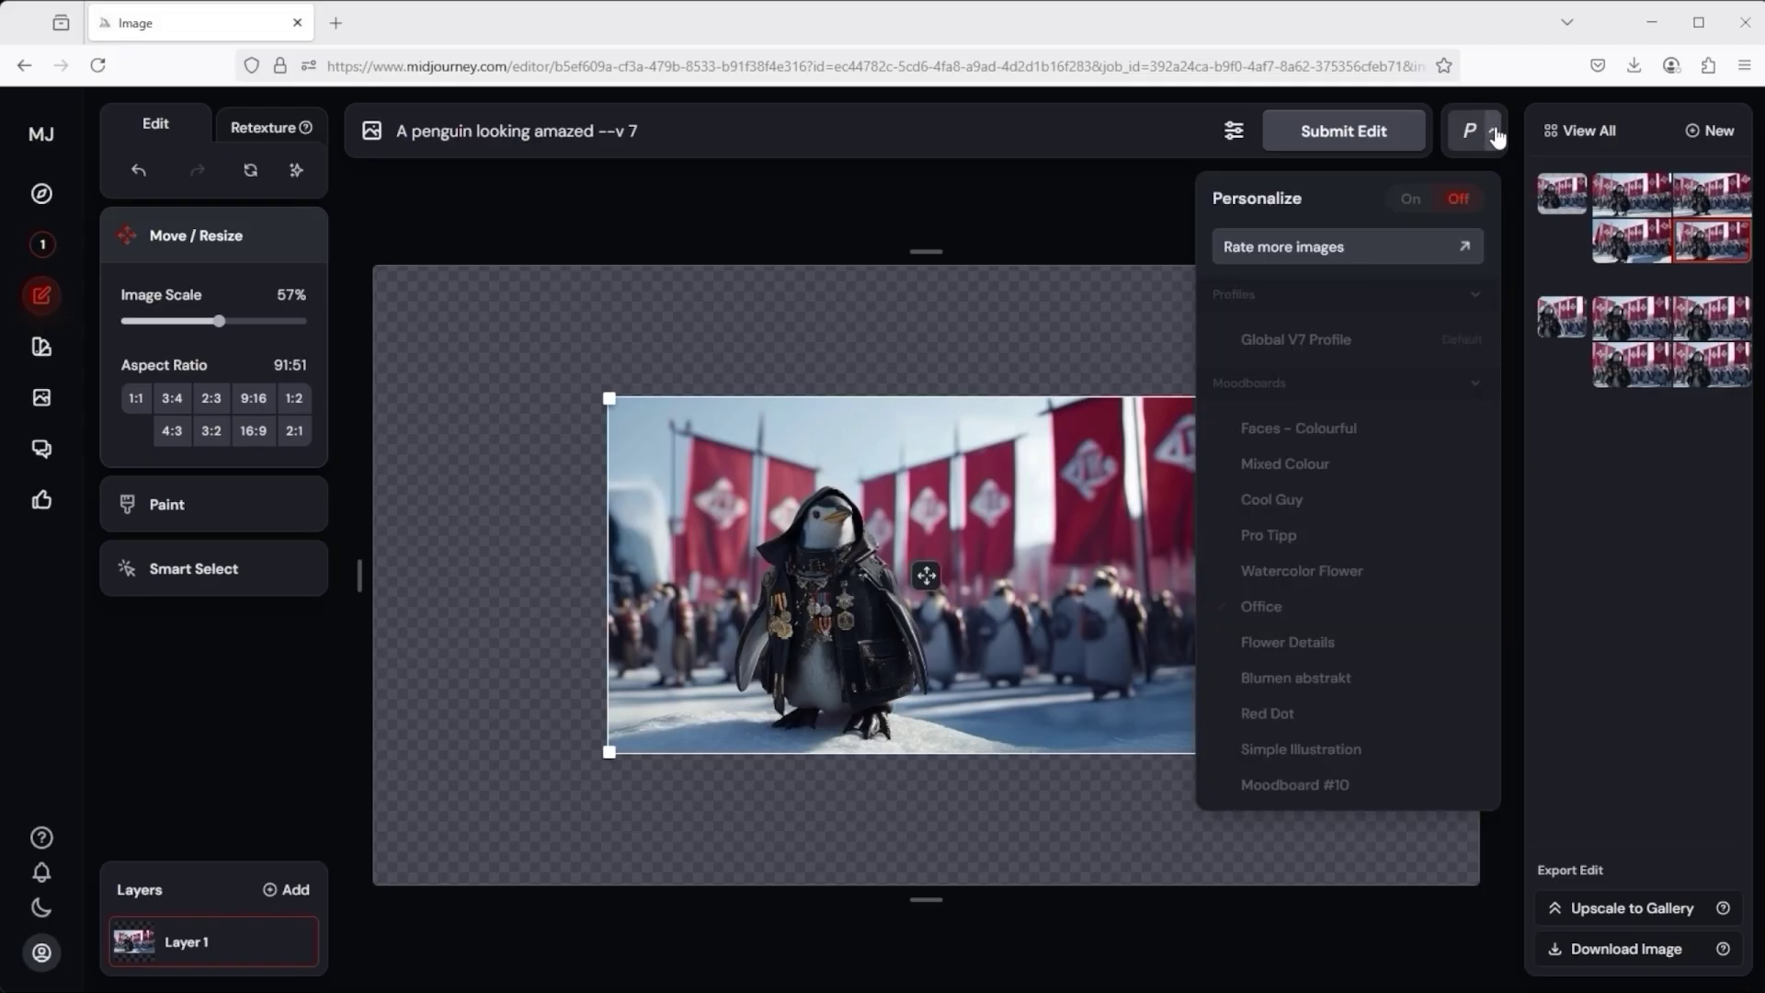
pyautogui.click(1414, 199)
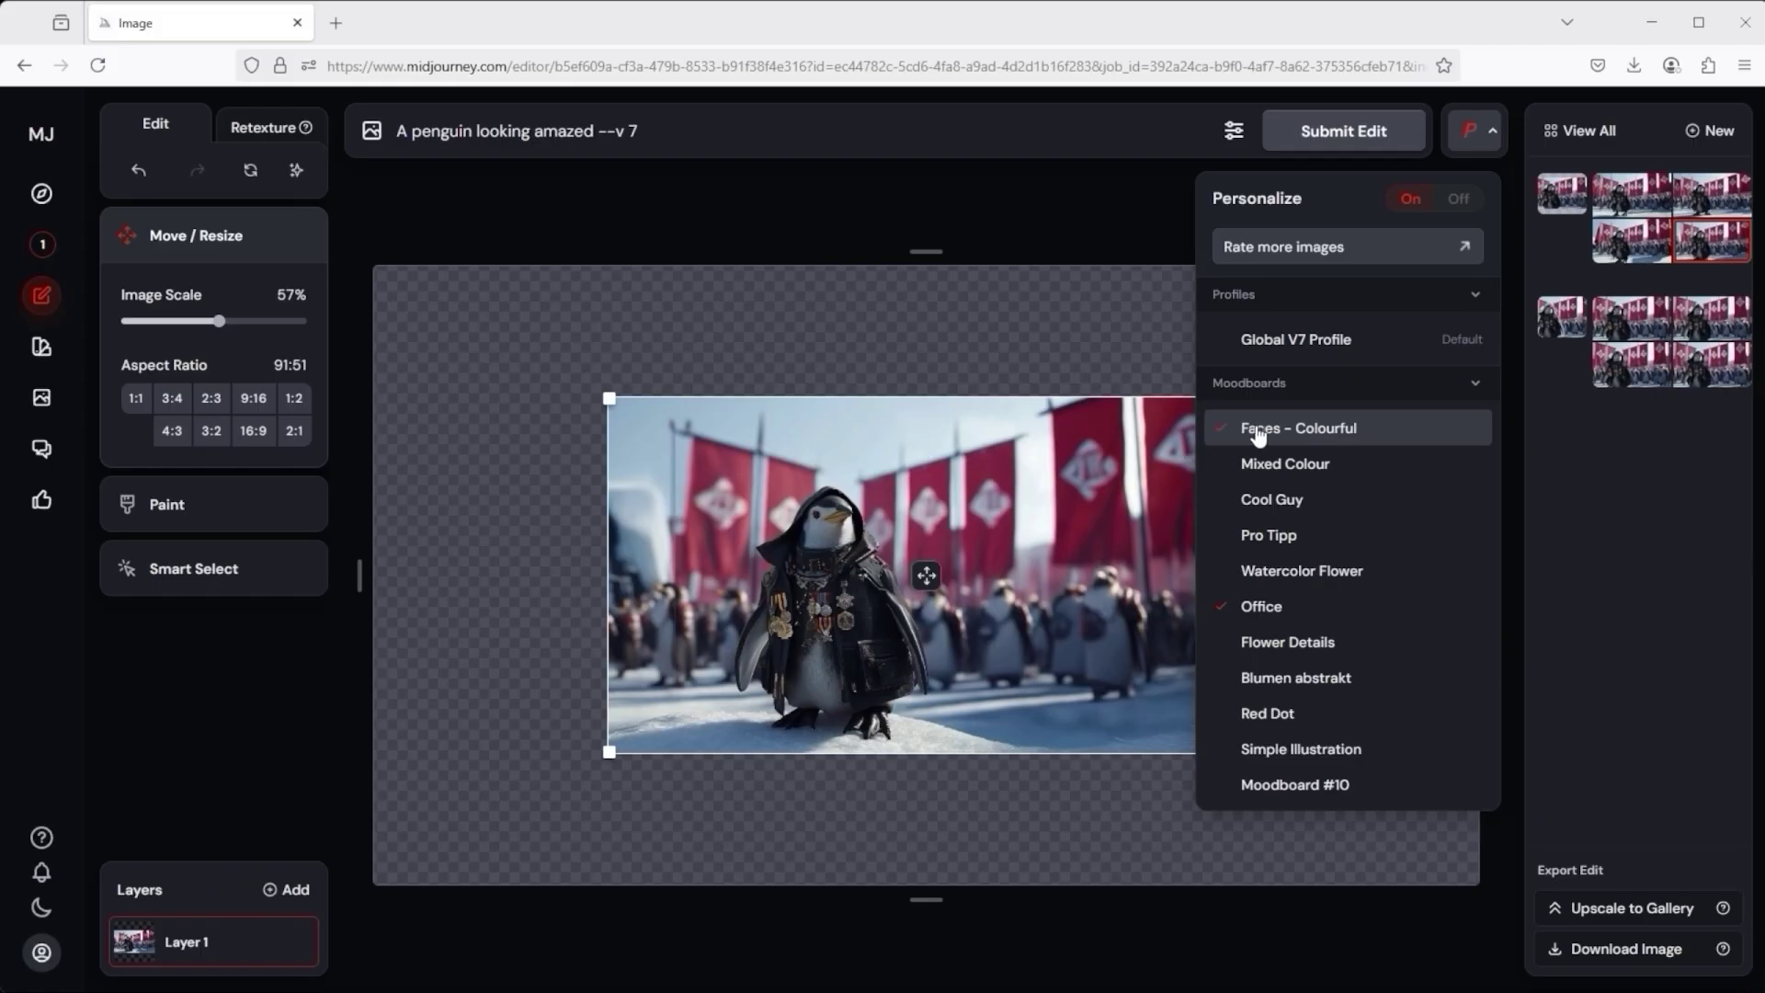
pyautogui.click(1269, 606)
pyautogui.click(1278, 501)
pyautogui.click(1273, 535)
pyautogui.click(1282, 570)
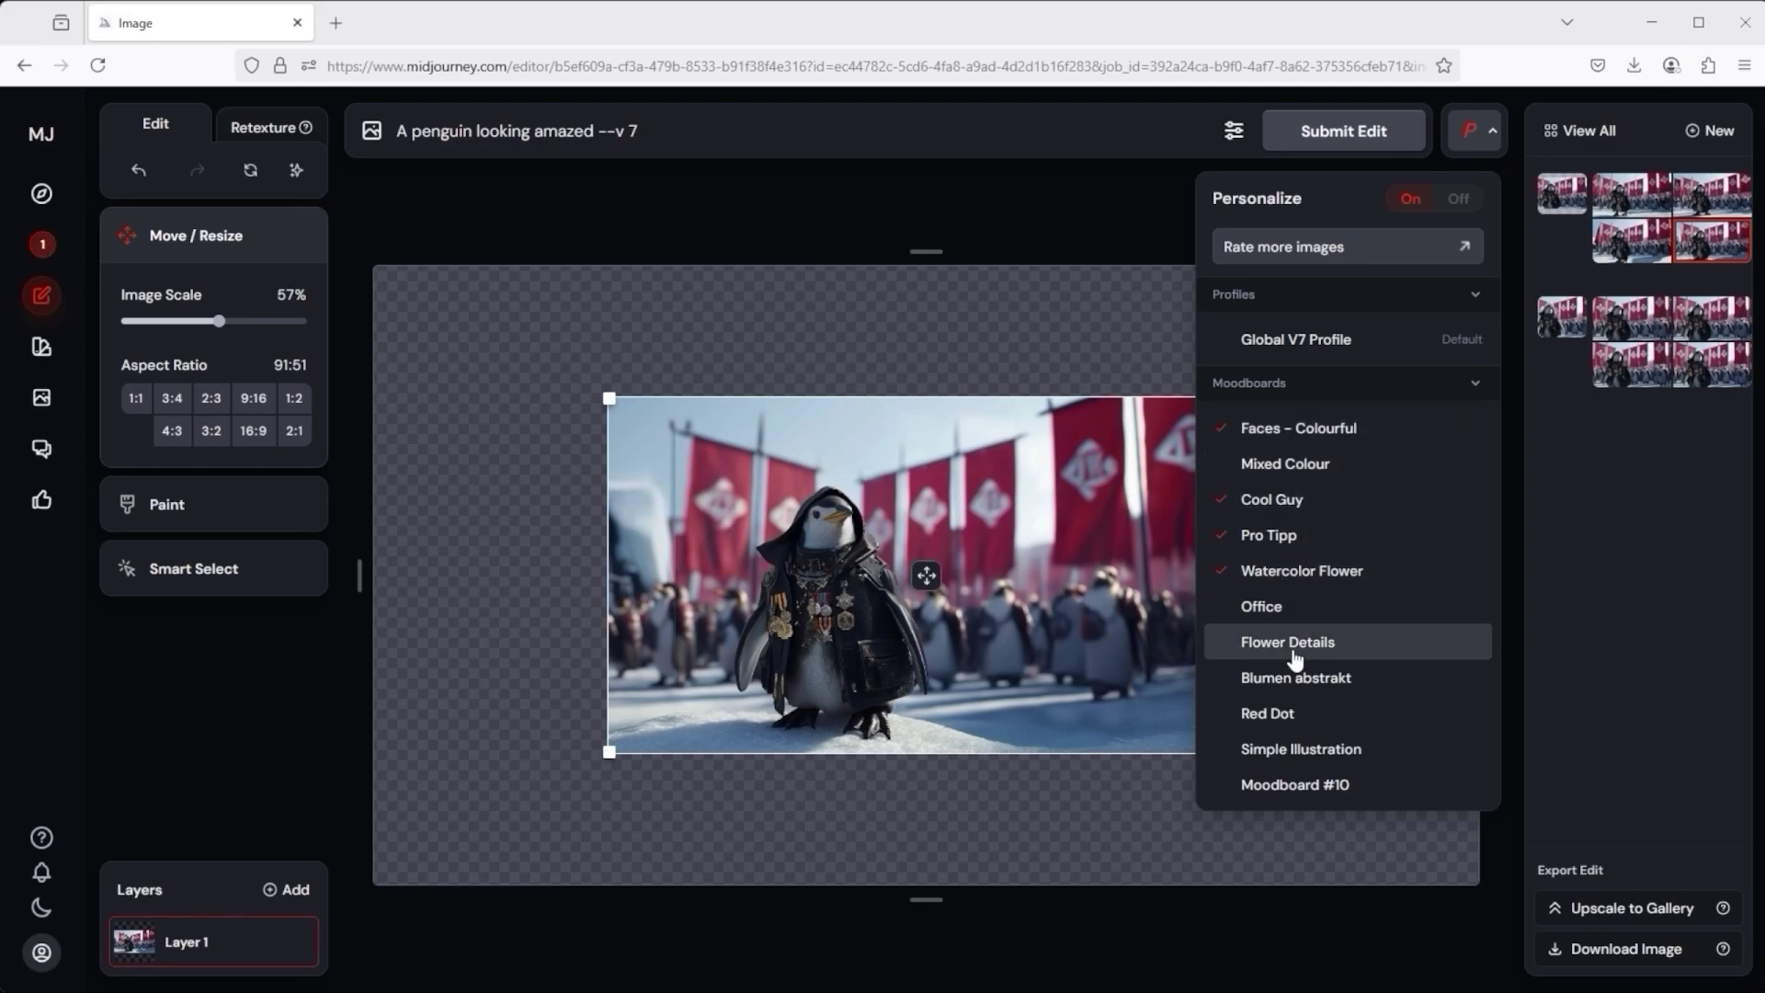
pyautogui.click(1284, 572)
pyautogui.click(1278, 535)
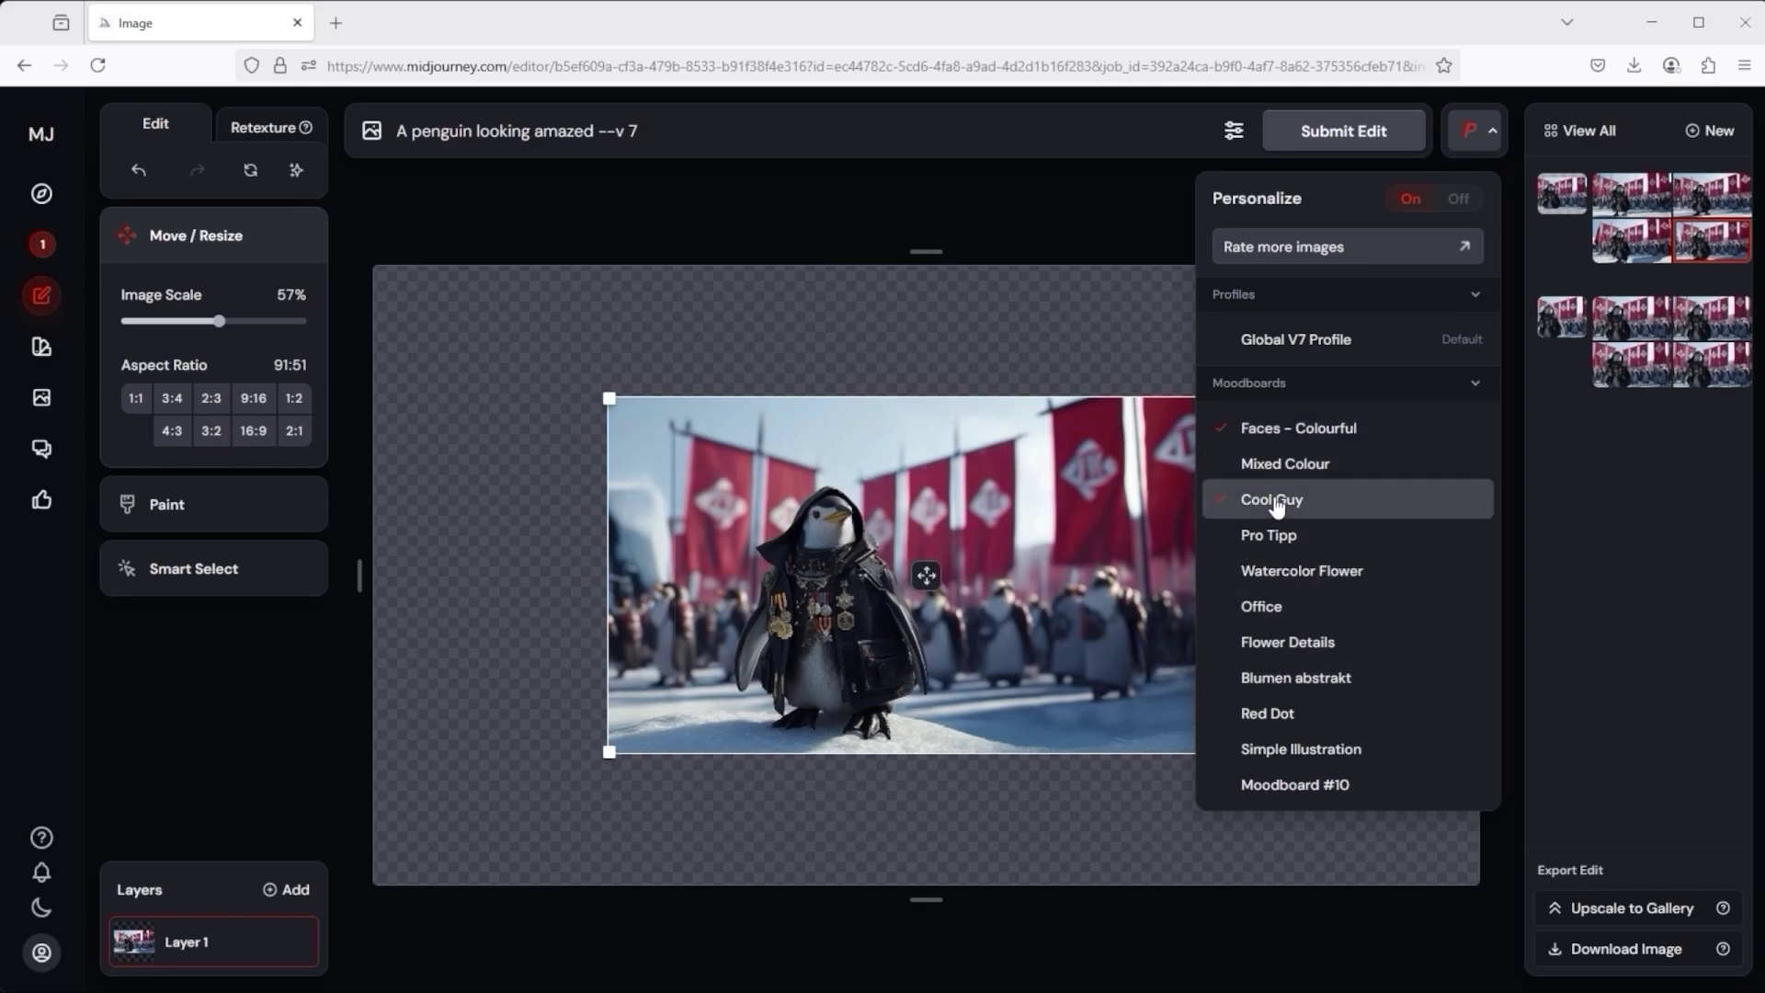
pyautogui.click(1276, 503)
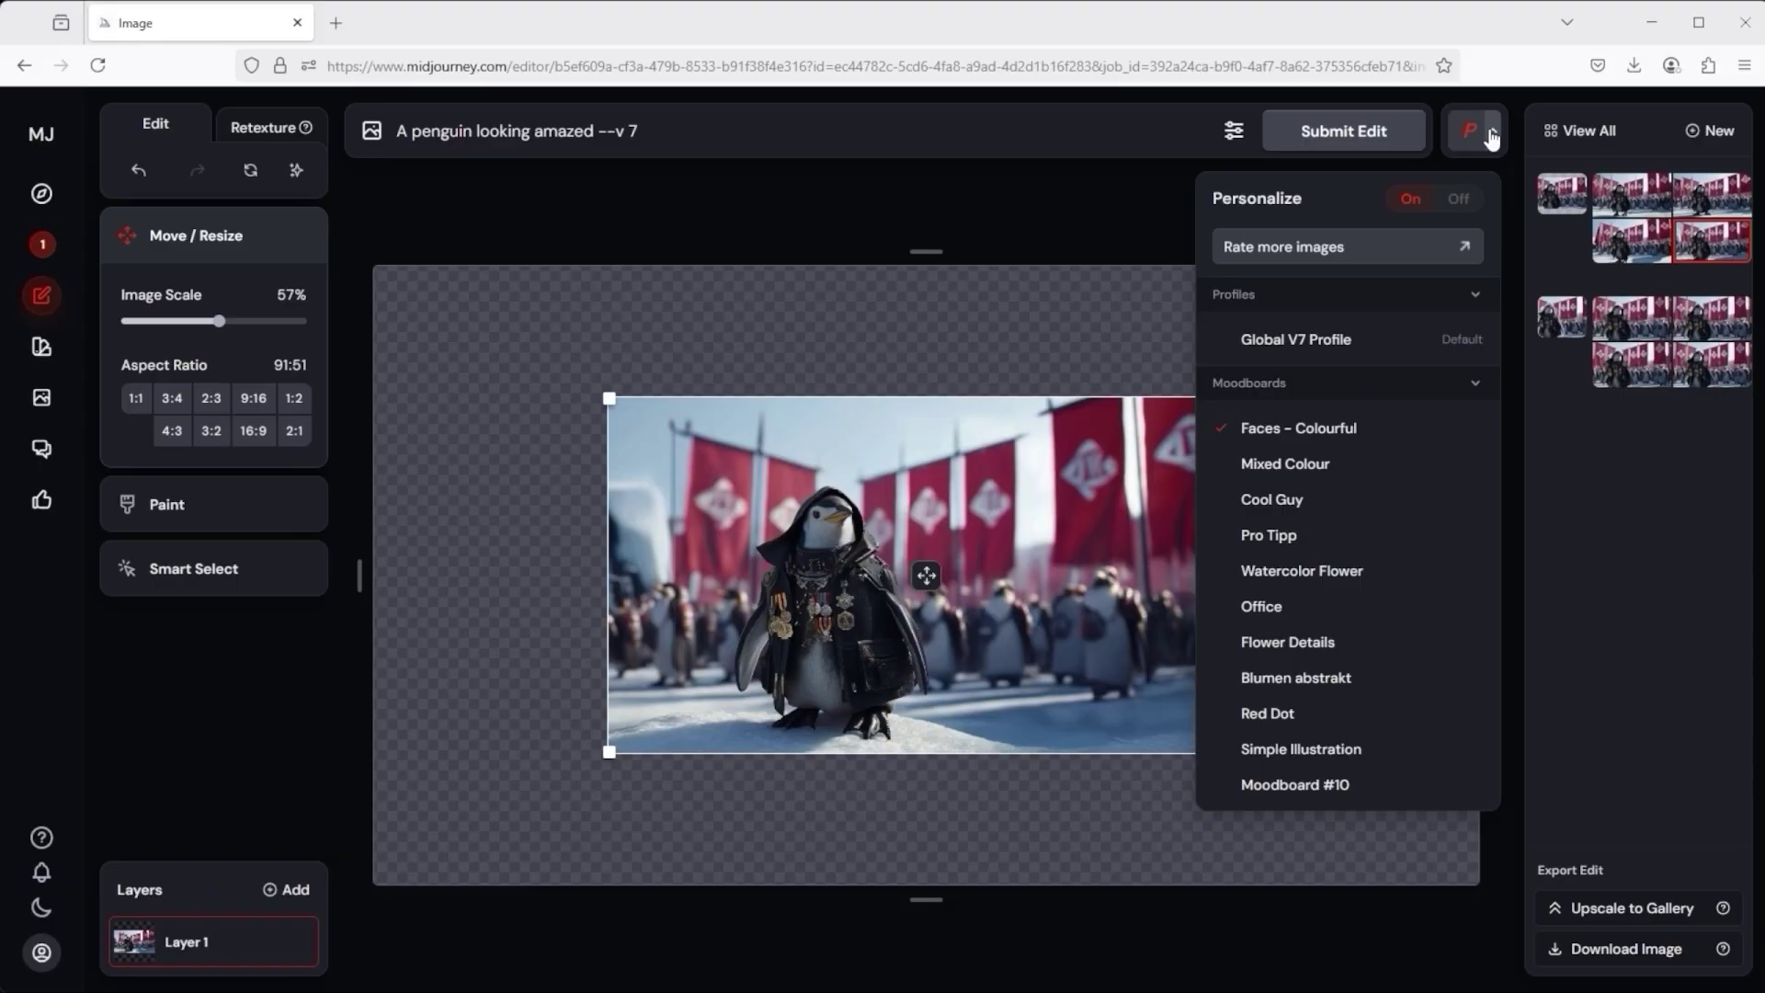
pyautogui.click(1462, 127)
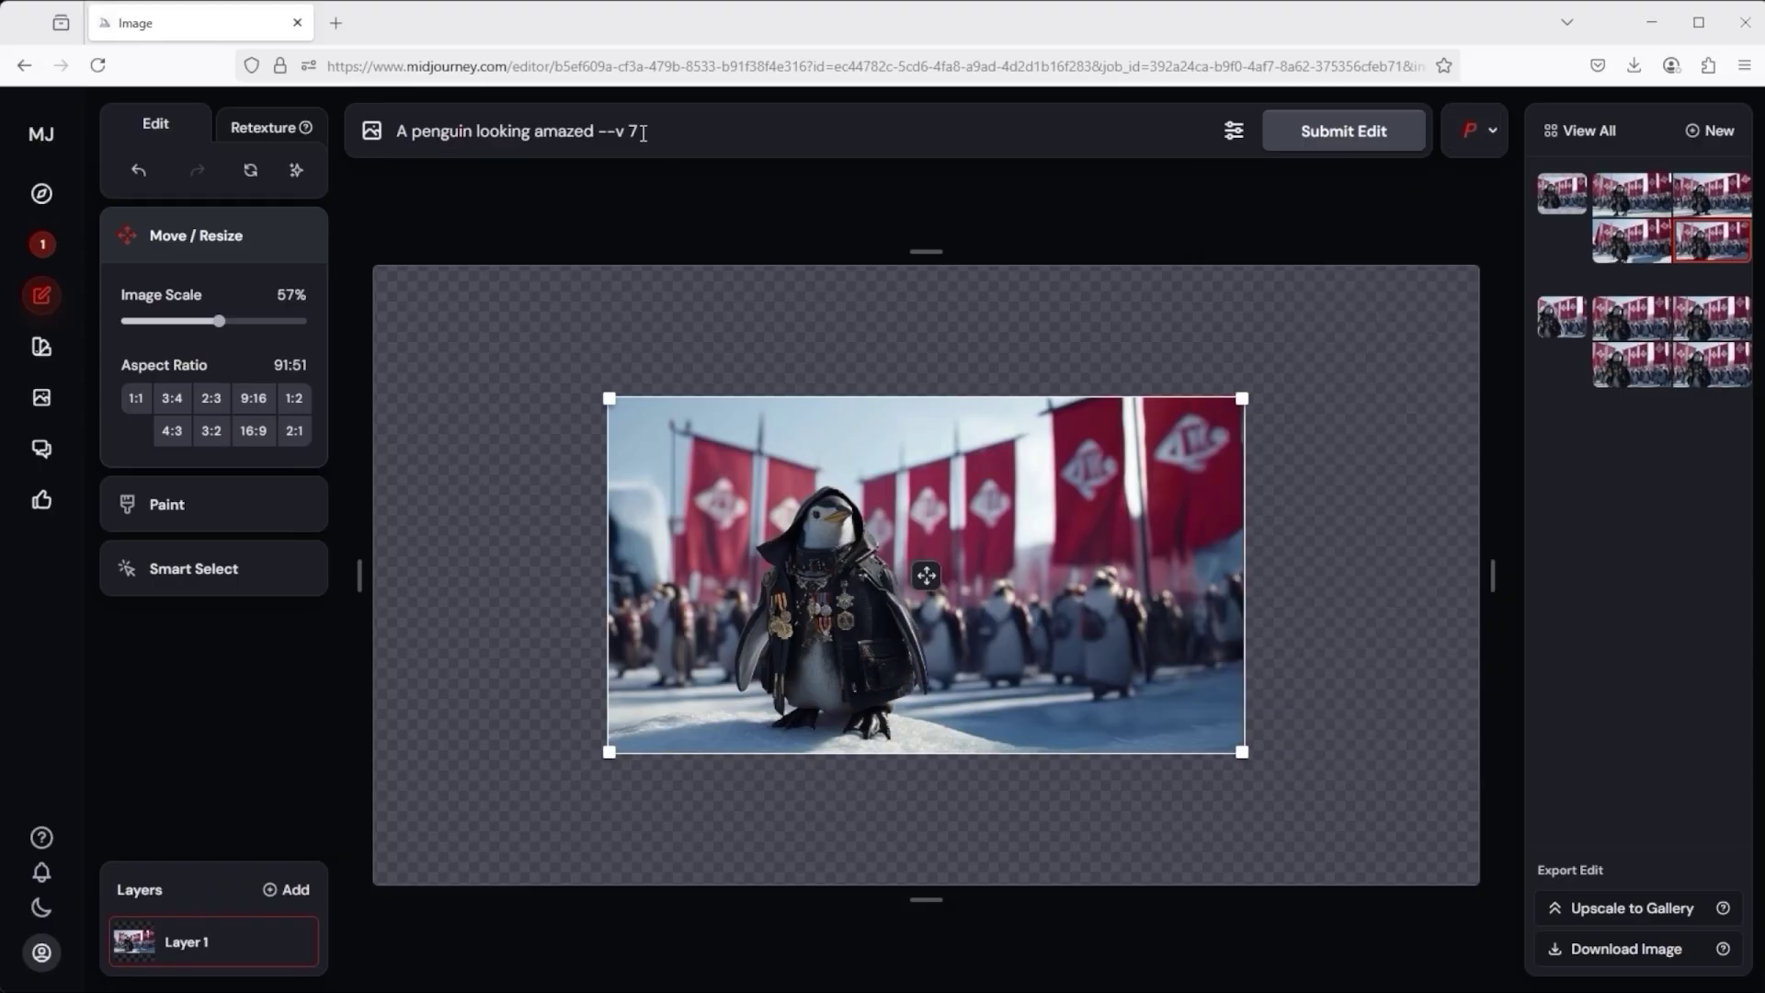
# Step: Replace the prompt with 'A Fortress', submit the edit, and pick the stained-glass variation
pyautogui.moveTo(600, 129); pyautogui.dragTo(338, 129)
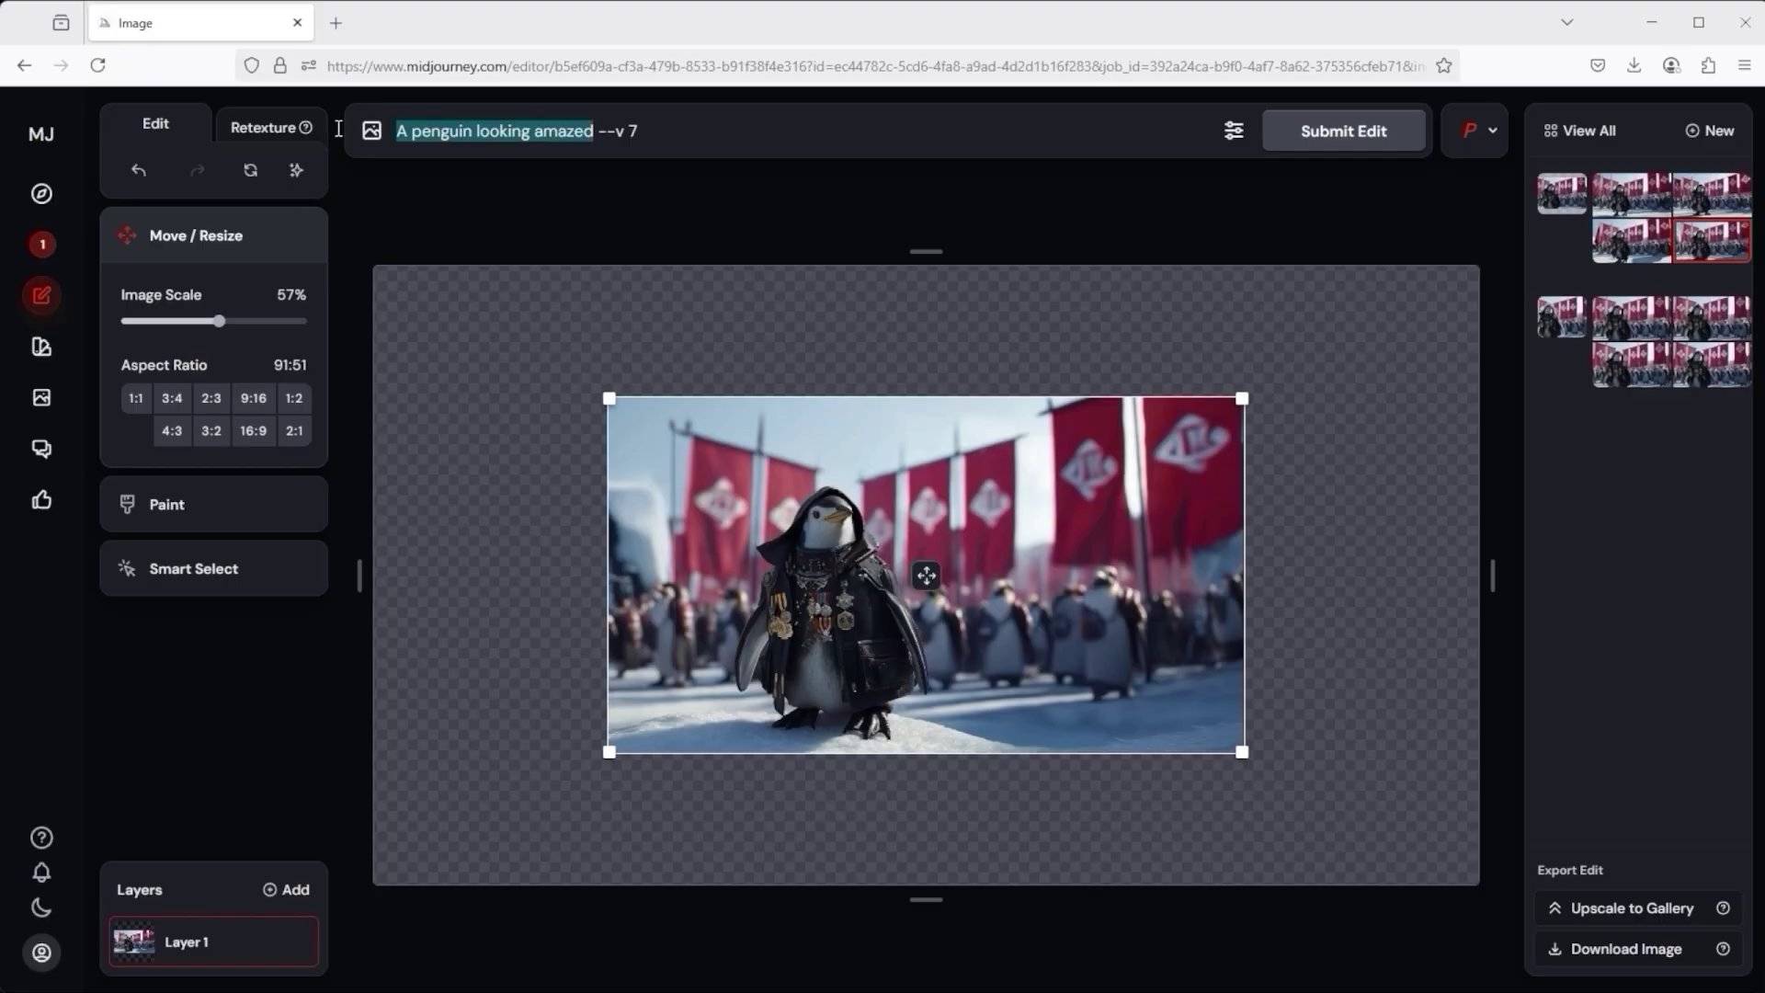
pyautogui.write('A Fortress')
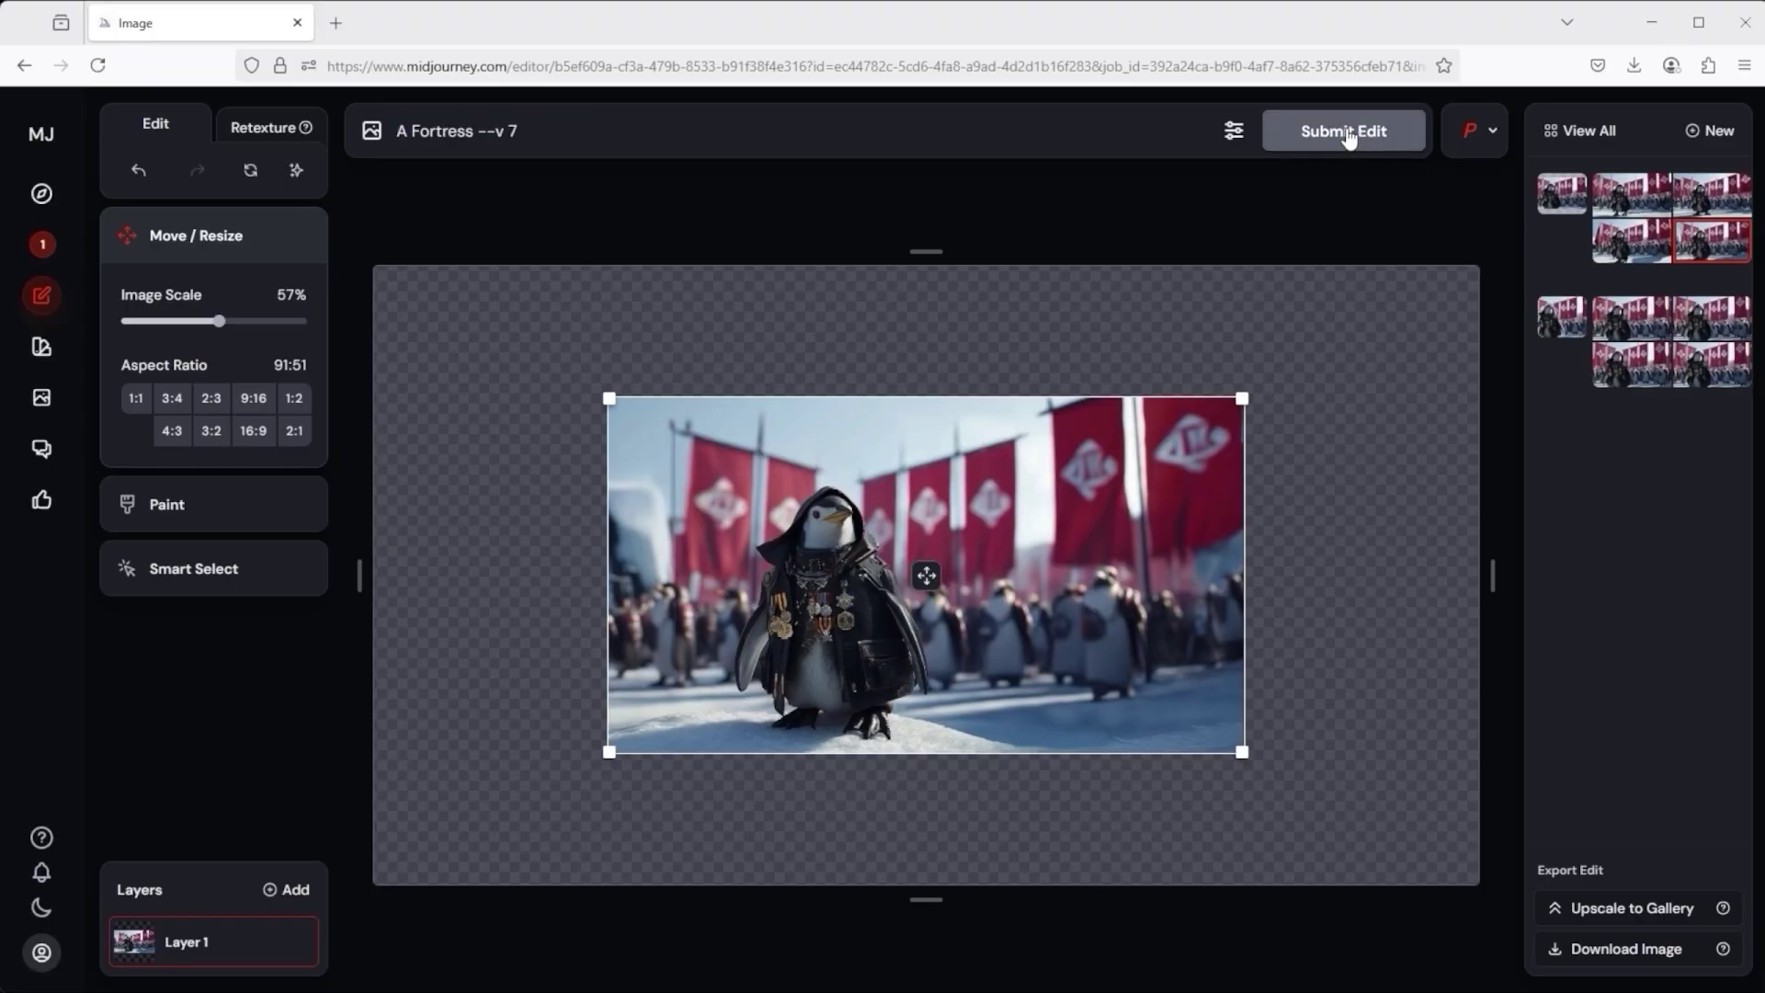
pyautogui.click(1347, 135)
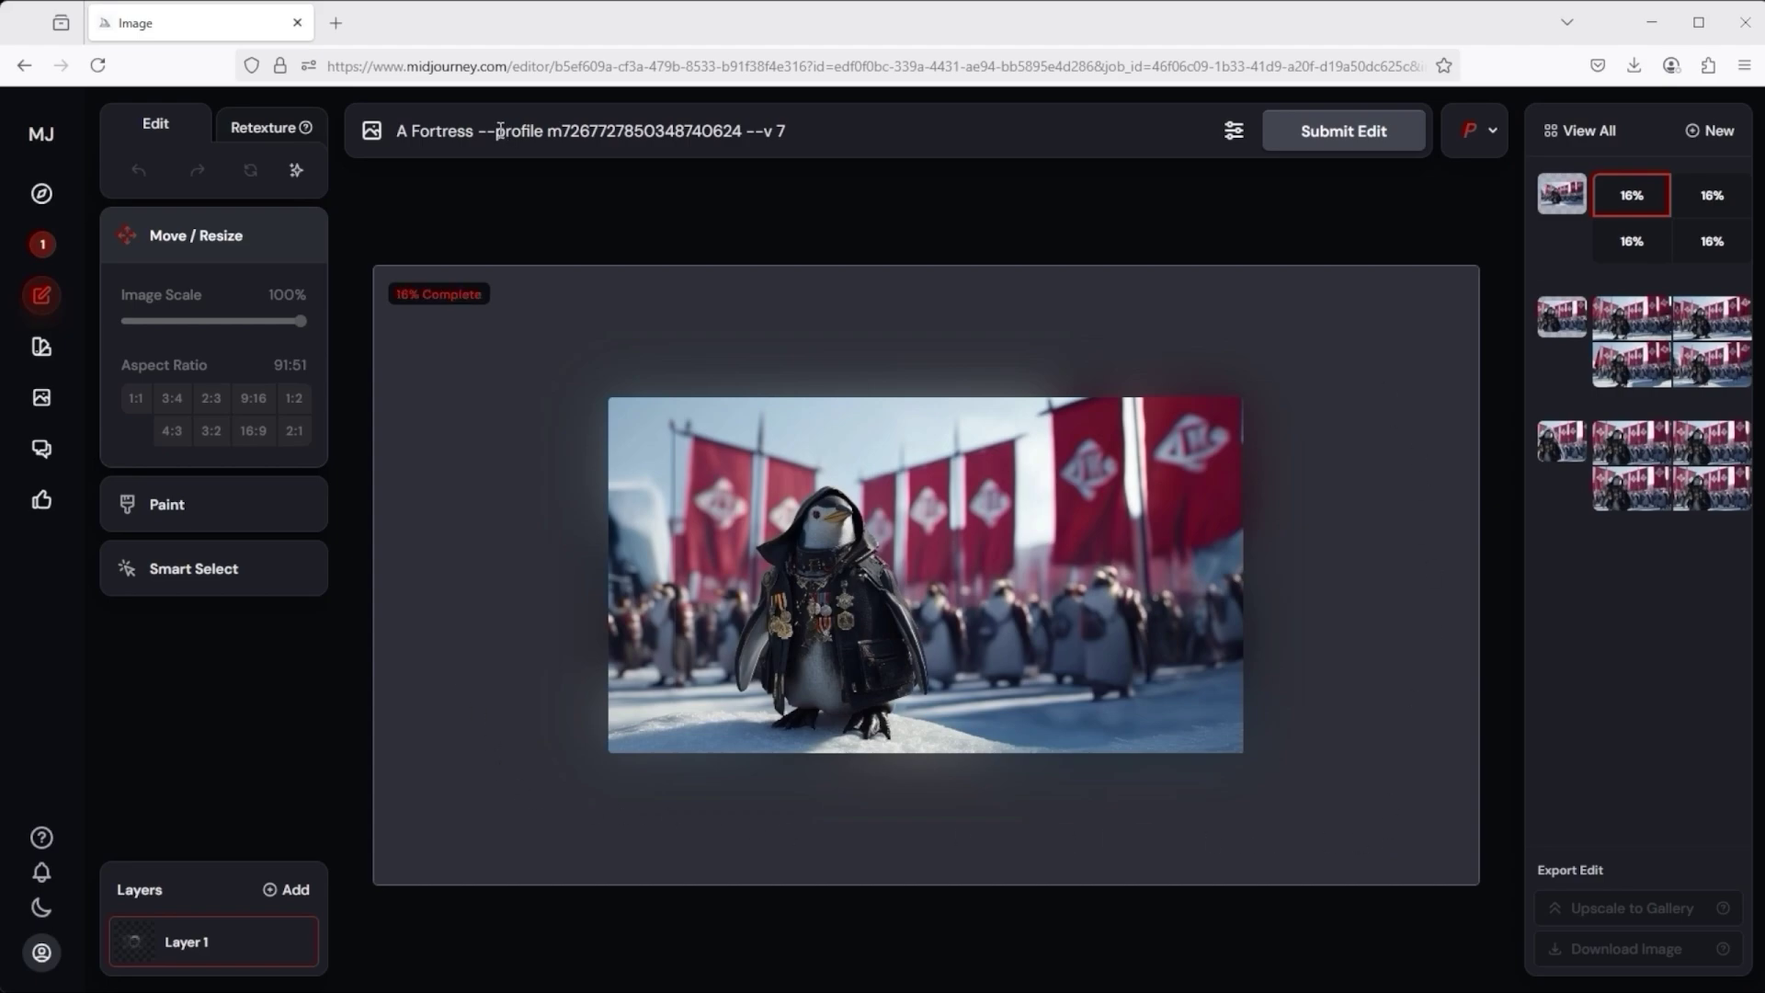
pyautogui.moveTo(500, 131); pyautogui.dragTo(742, 131)
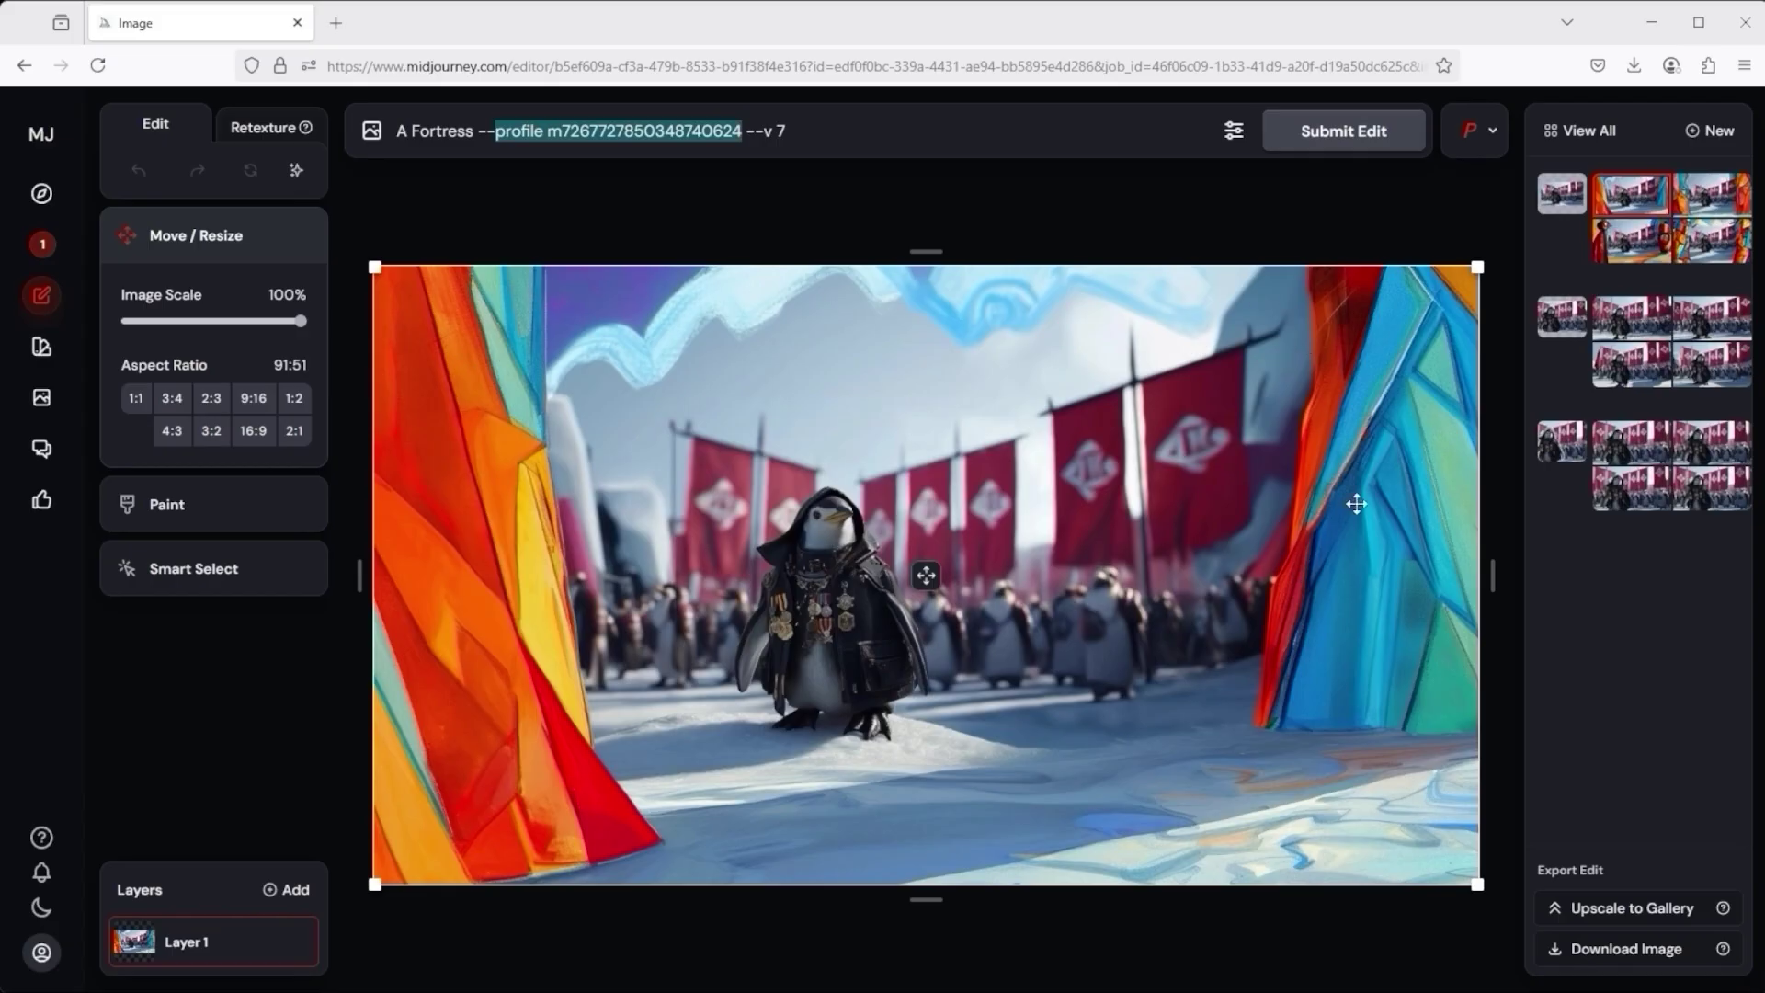
pyautogui.click(1712, 194)
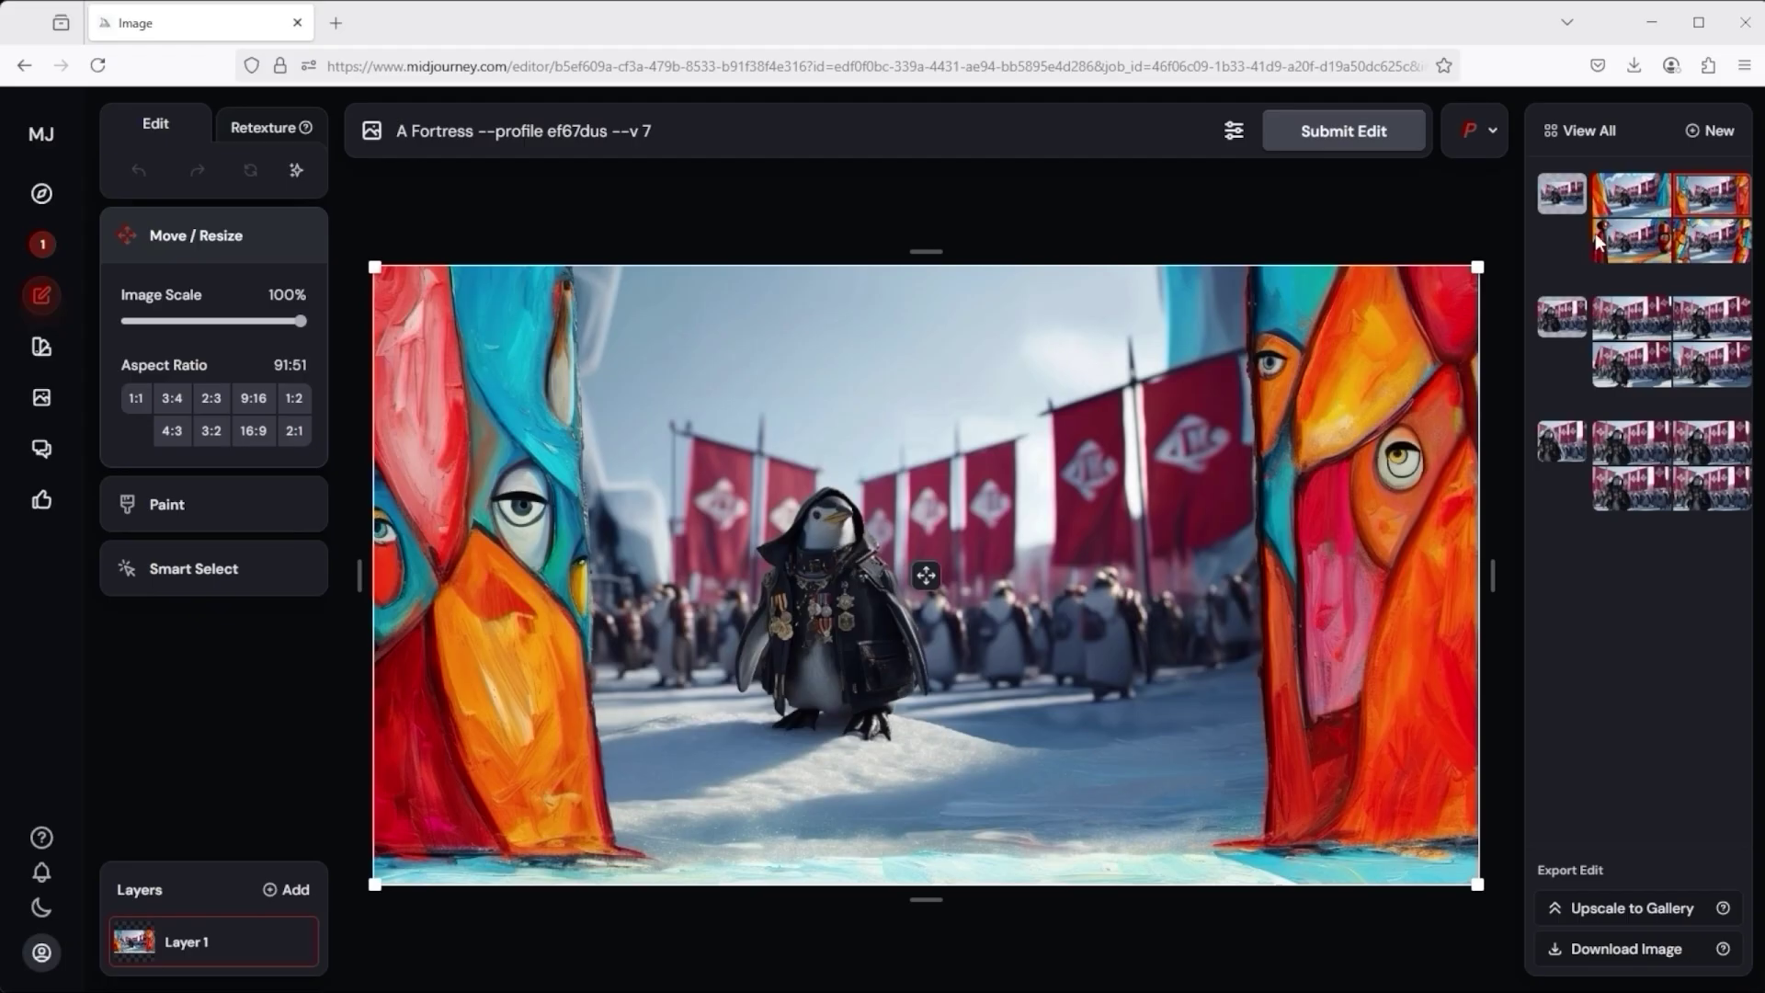
pyautogui.click(1627, 206)
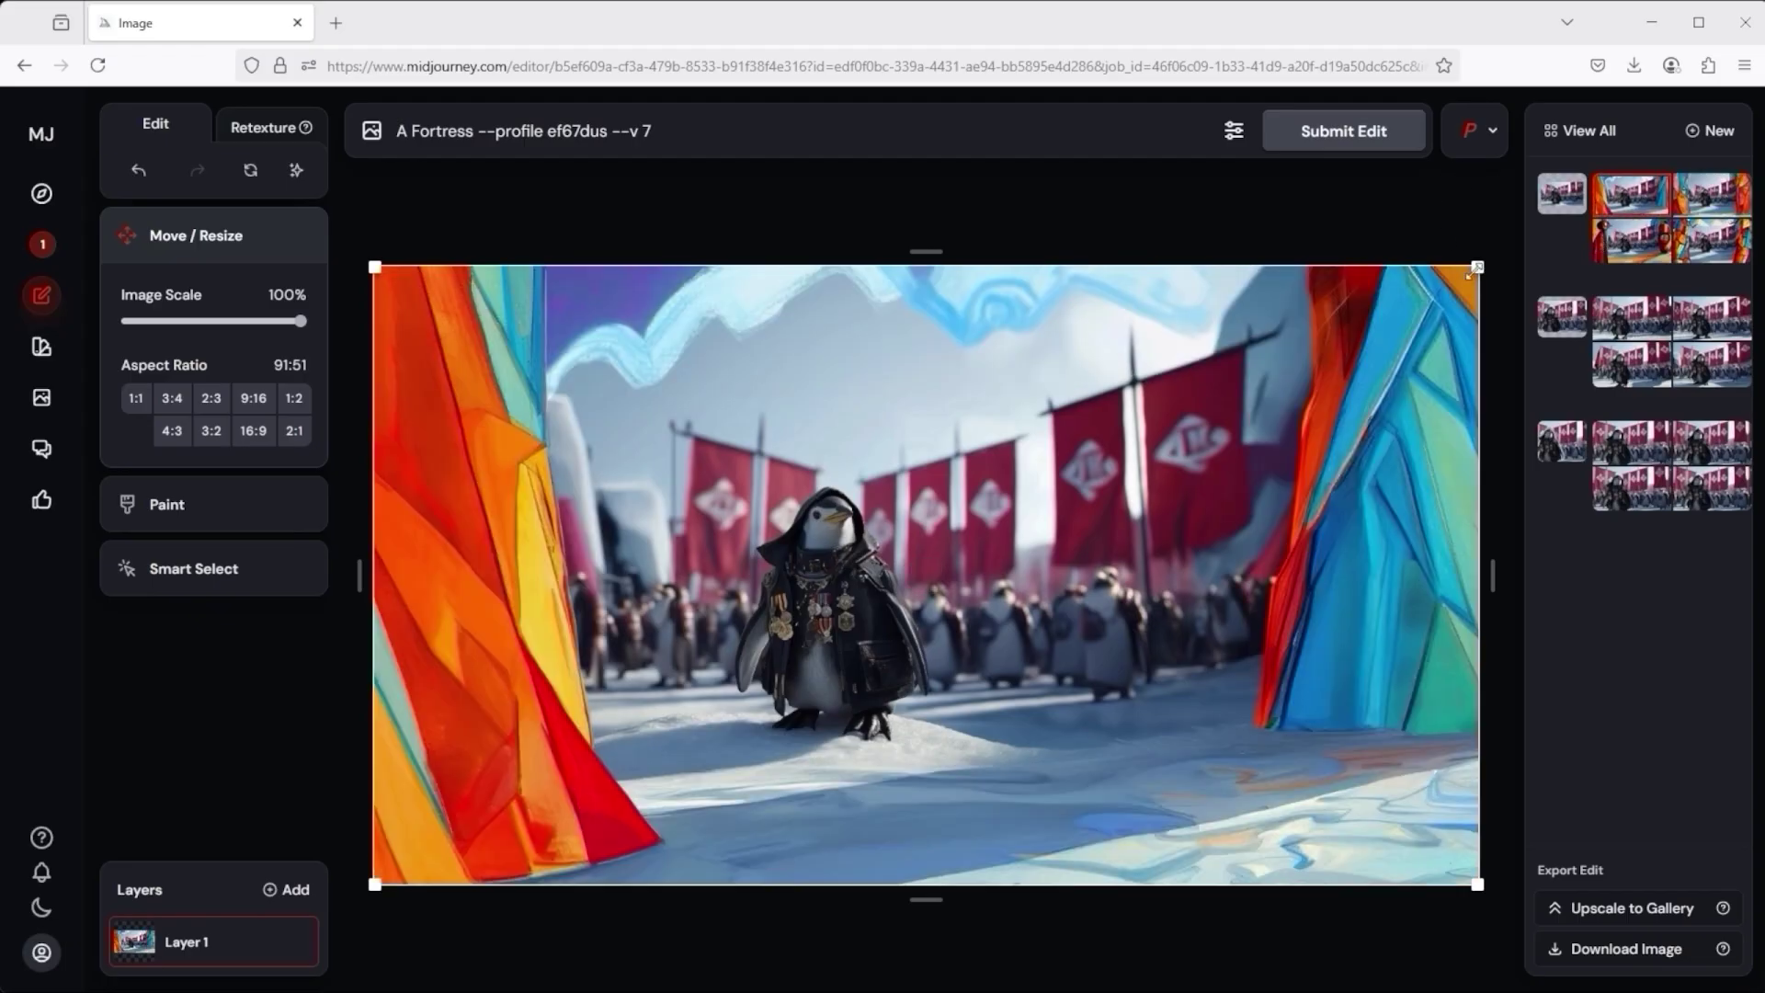
# Step: Scale to 62%, change the prompt to 'Trees and Orcs' with the Cool Guy moodboard, and submit
pyautogui.moveTo(1487, 266); pyautogui.dragTo(1263, 437)
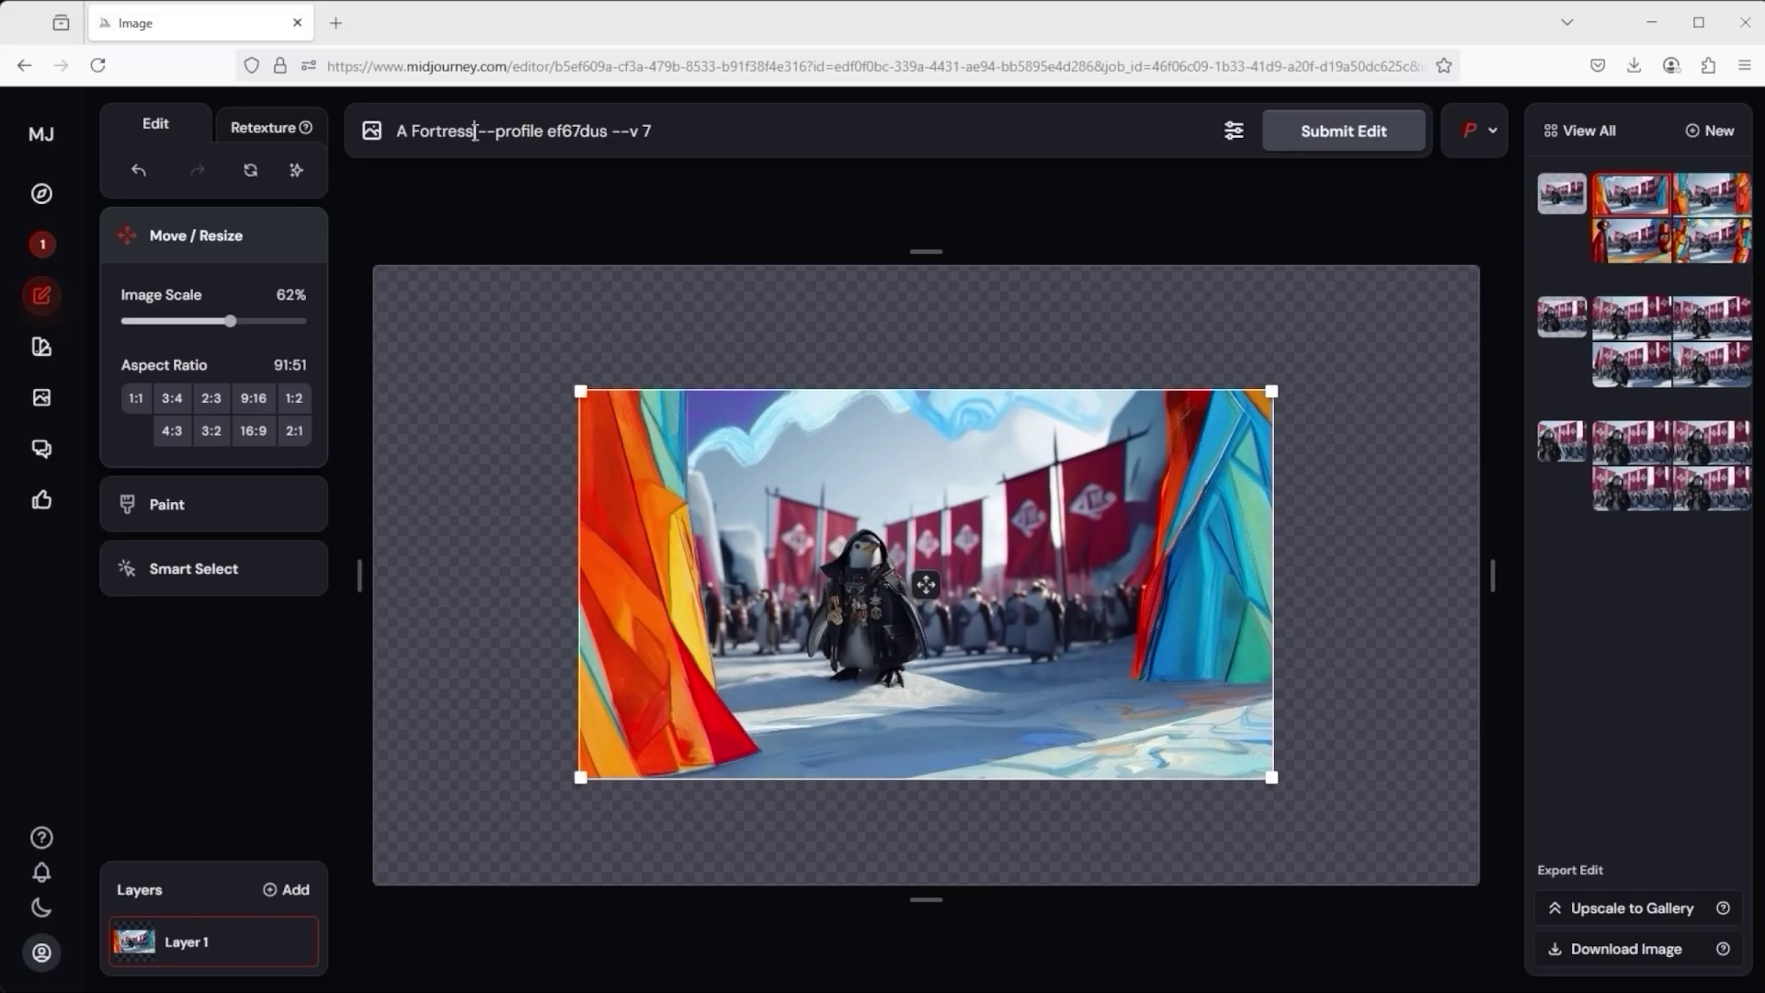
pyautogui.moveTo(475, 132); pyautogui.dragTo(396, 136)
pyautogui.write('Trees')
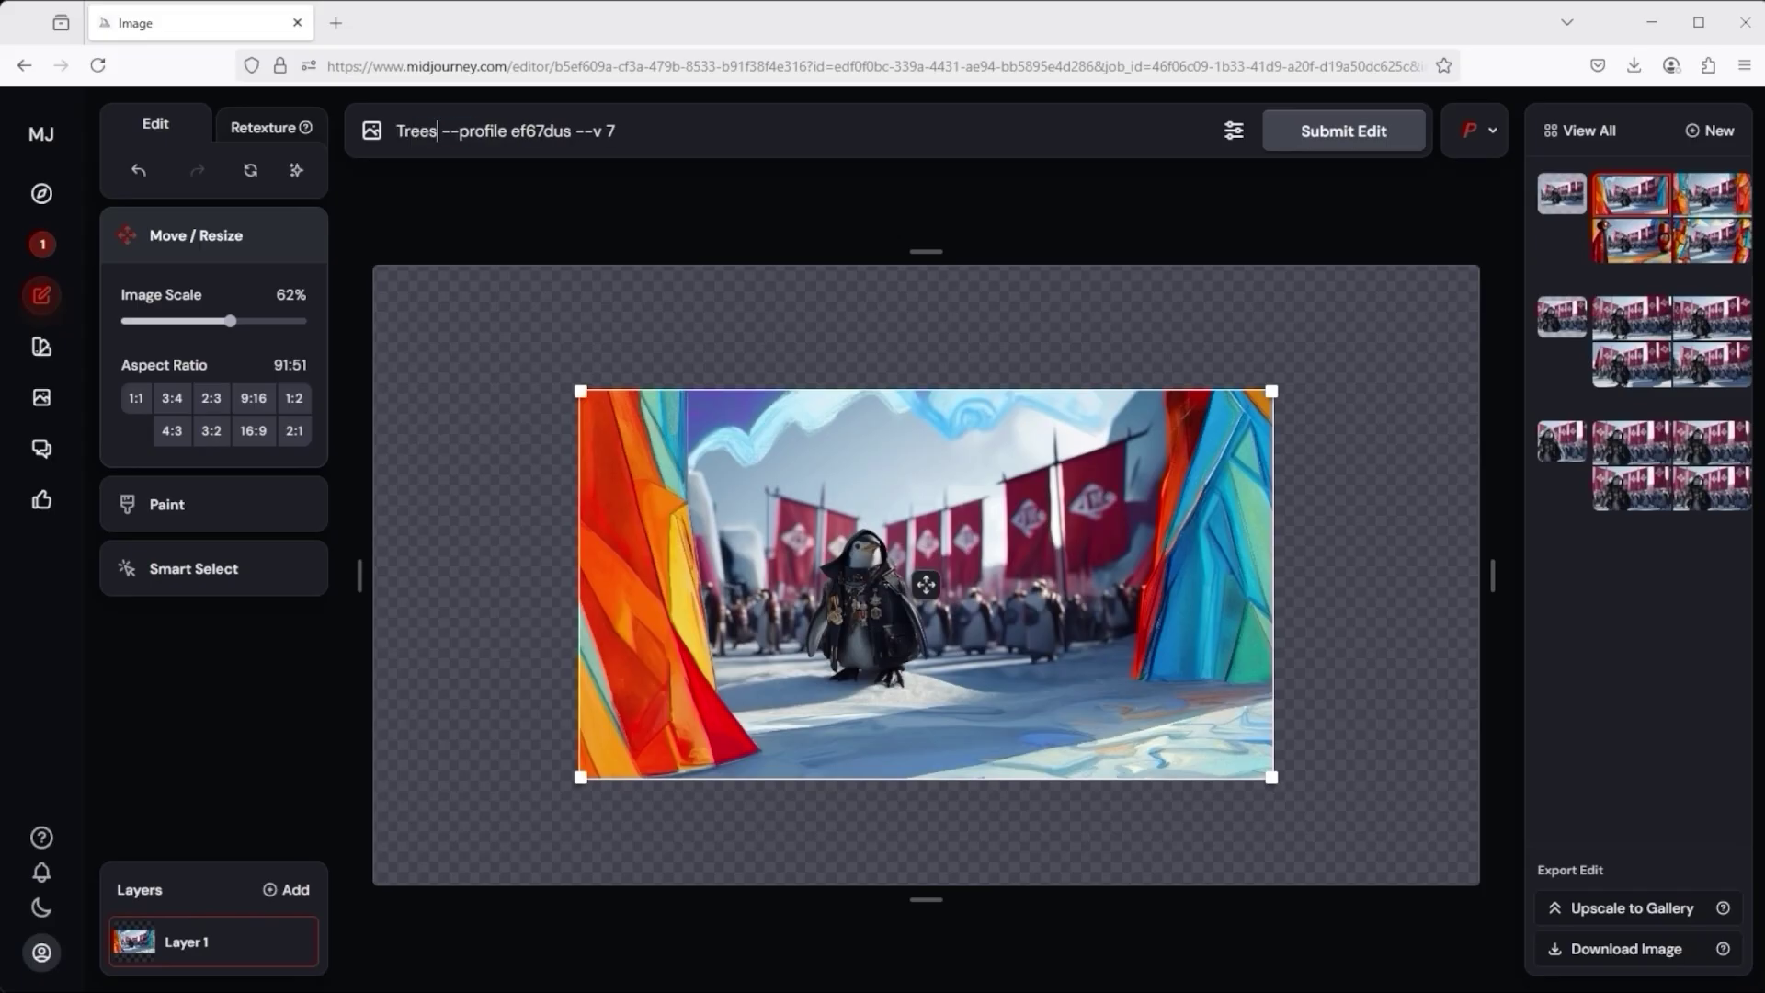
pyautogui.write(' and Orcs')
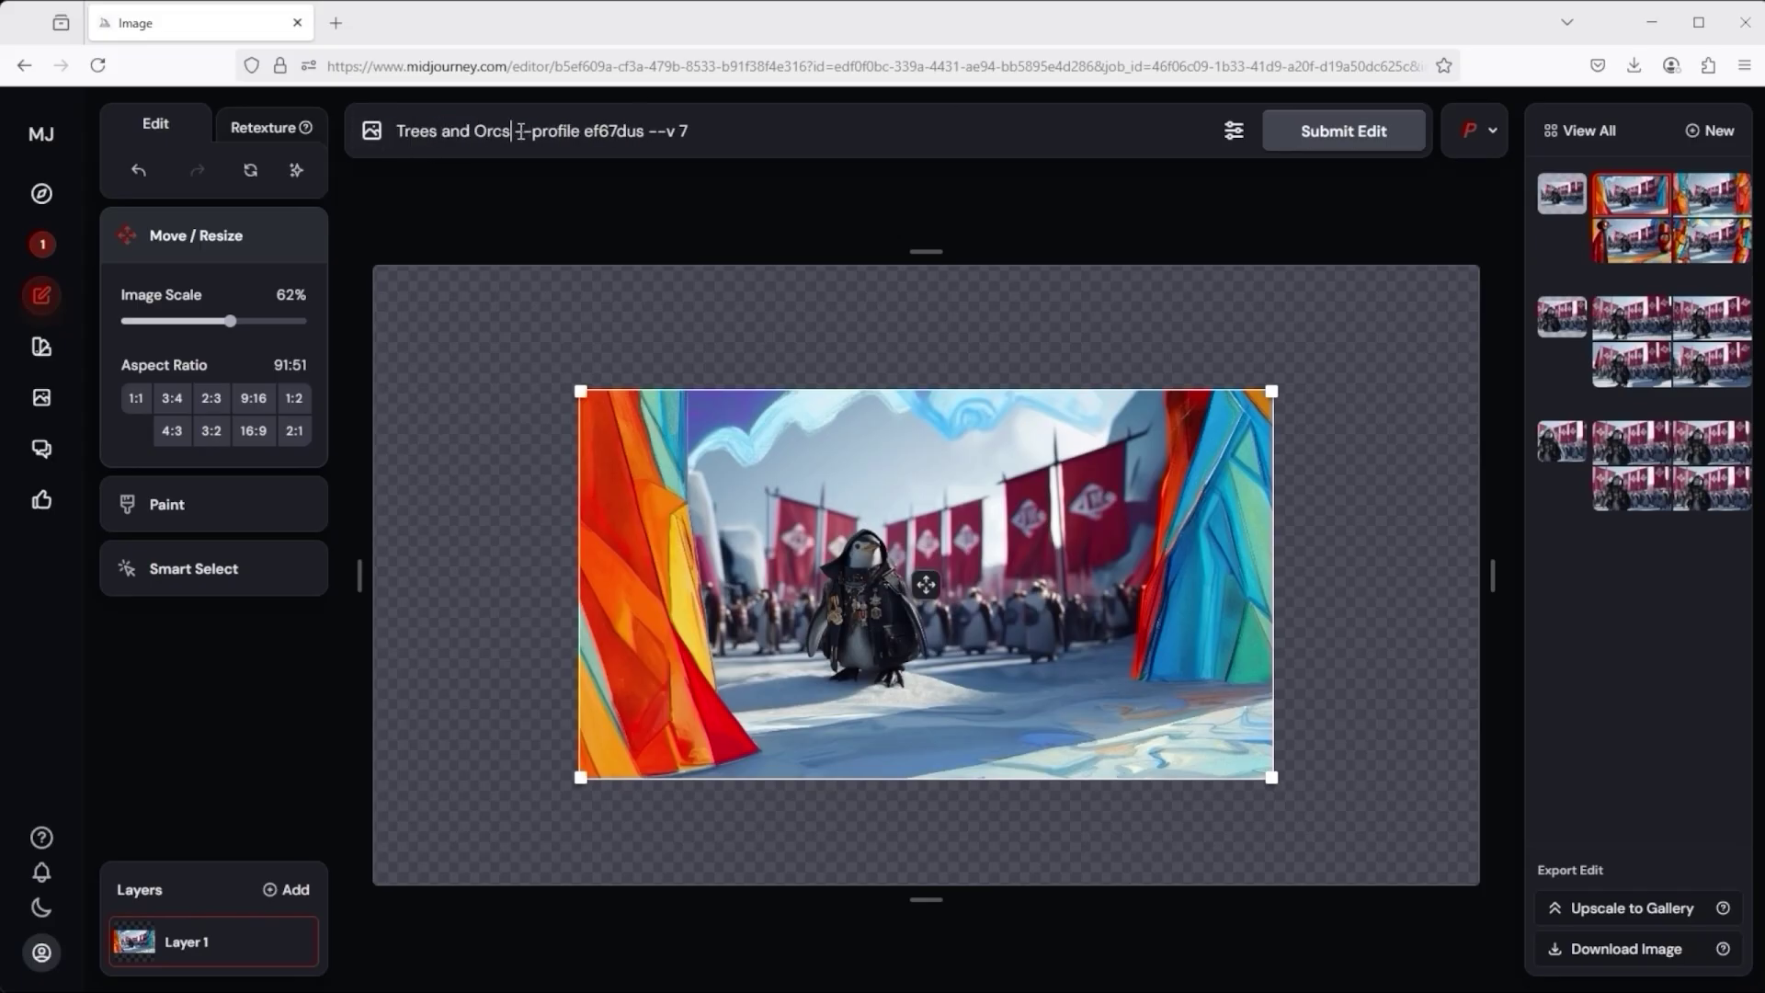
pyautogui.moveTo(517, 130); pyautogui.dragTo(773, 130)
pyautogui.press('BackSpace')
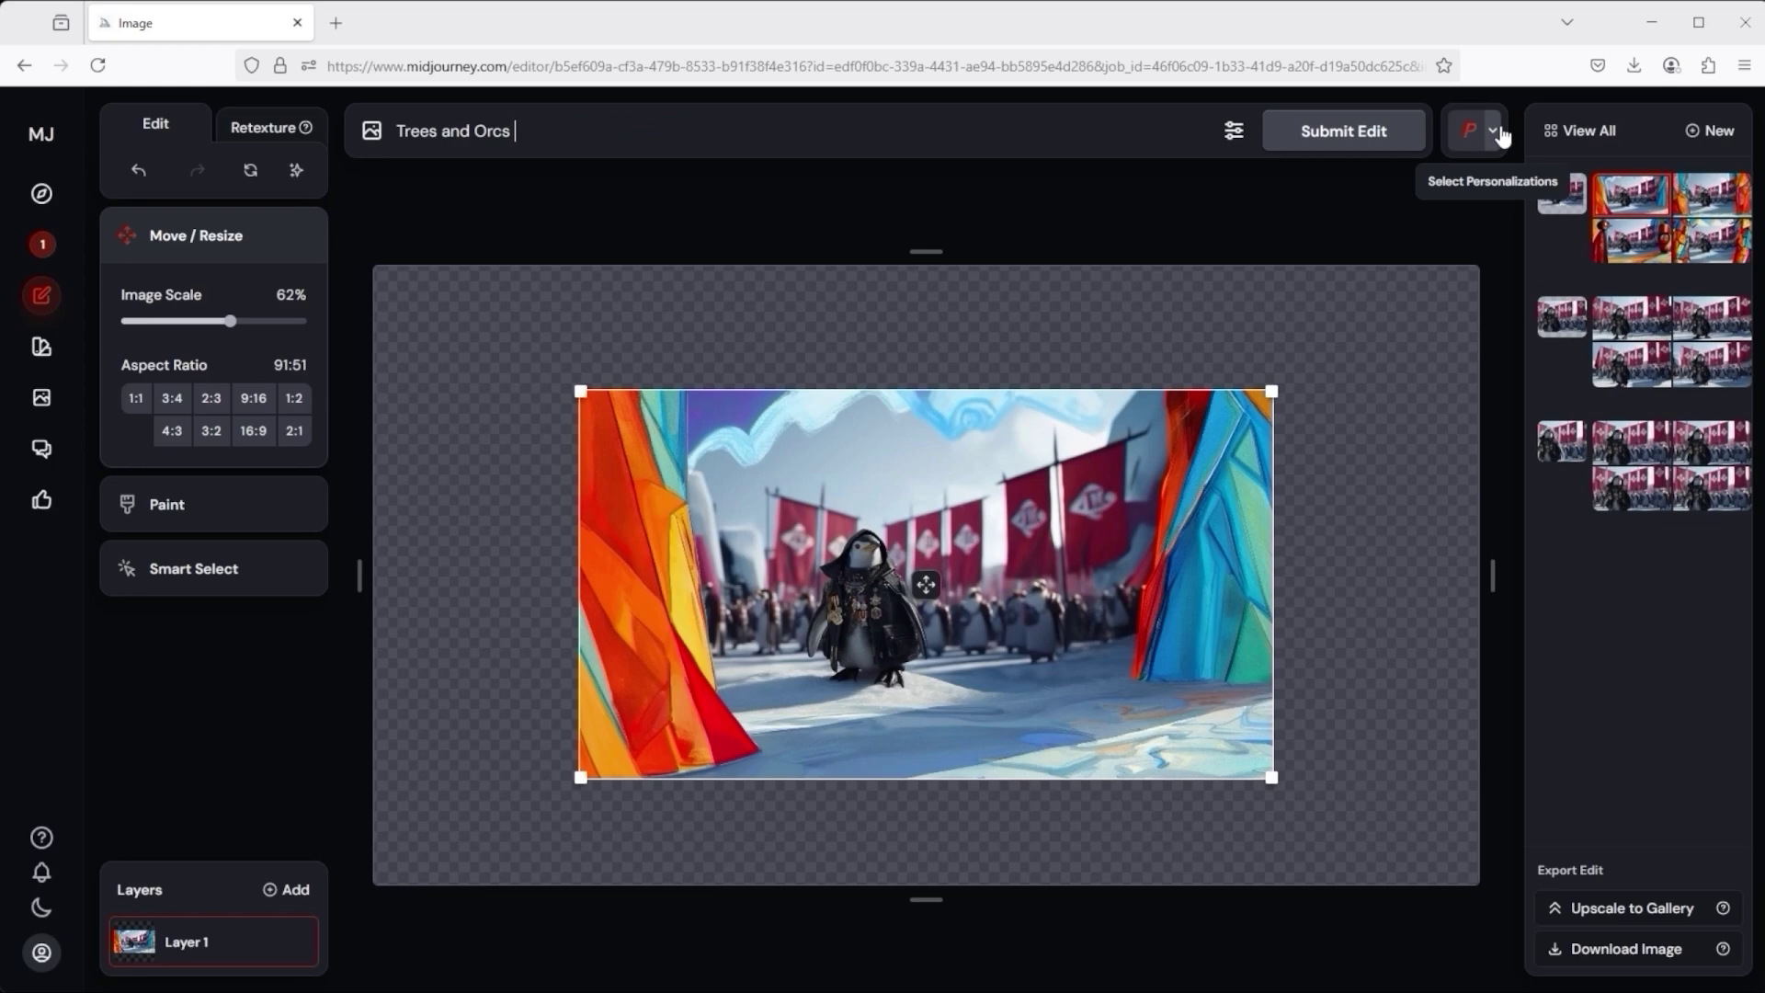
pyautogui.click(1495, 131)
pyautogui.click(1278, 501)
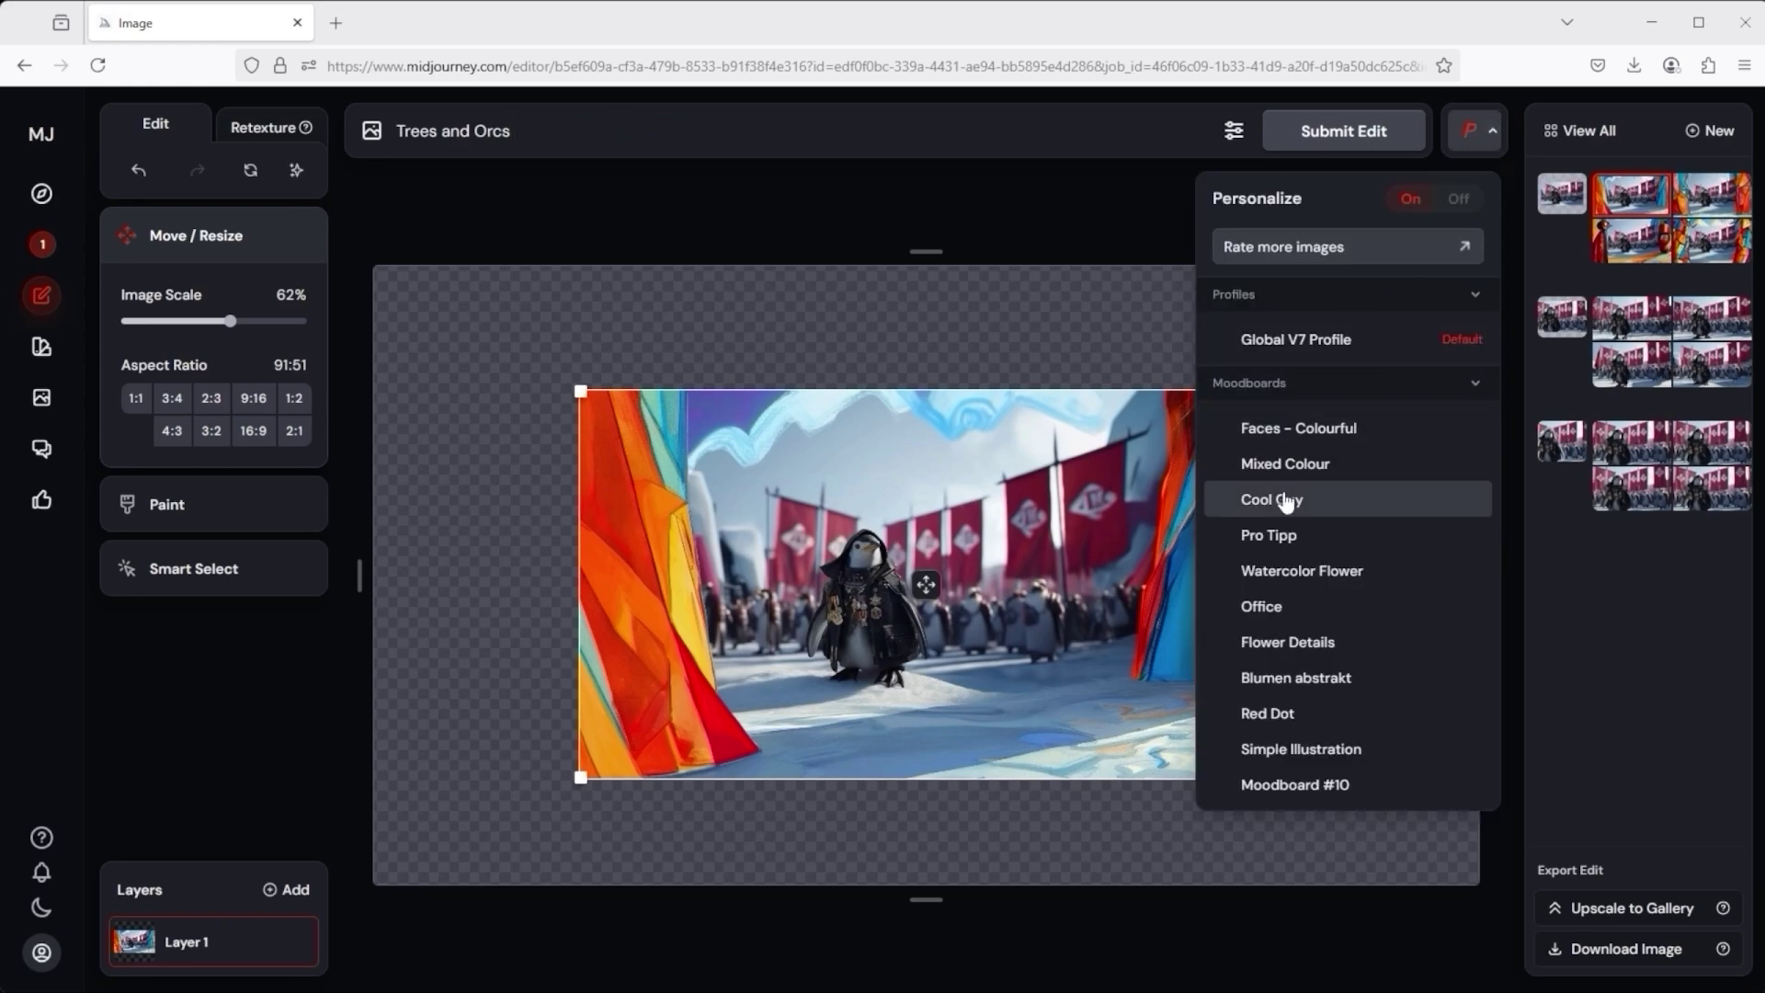
pyautogui.click(612, 119)
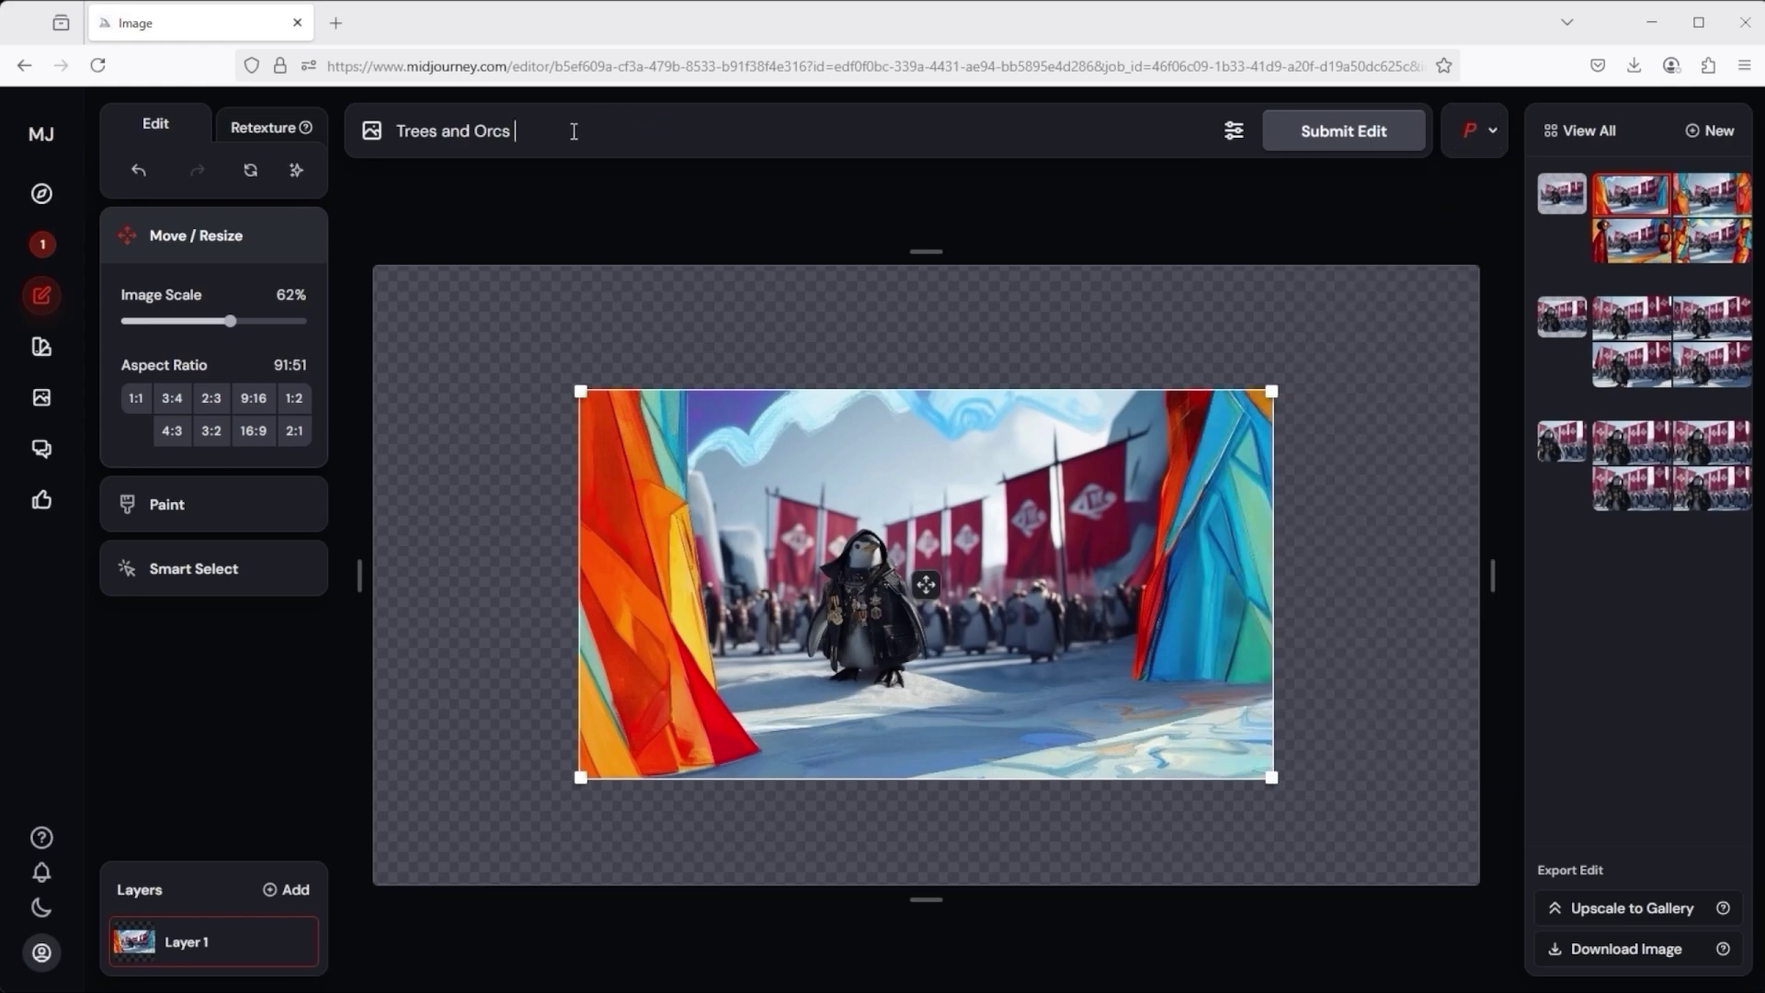
pyautogui.click(1347, 135)
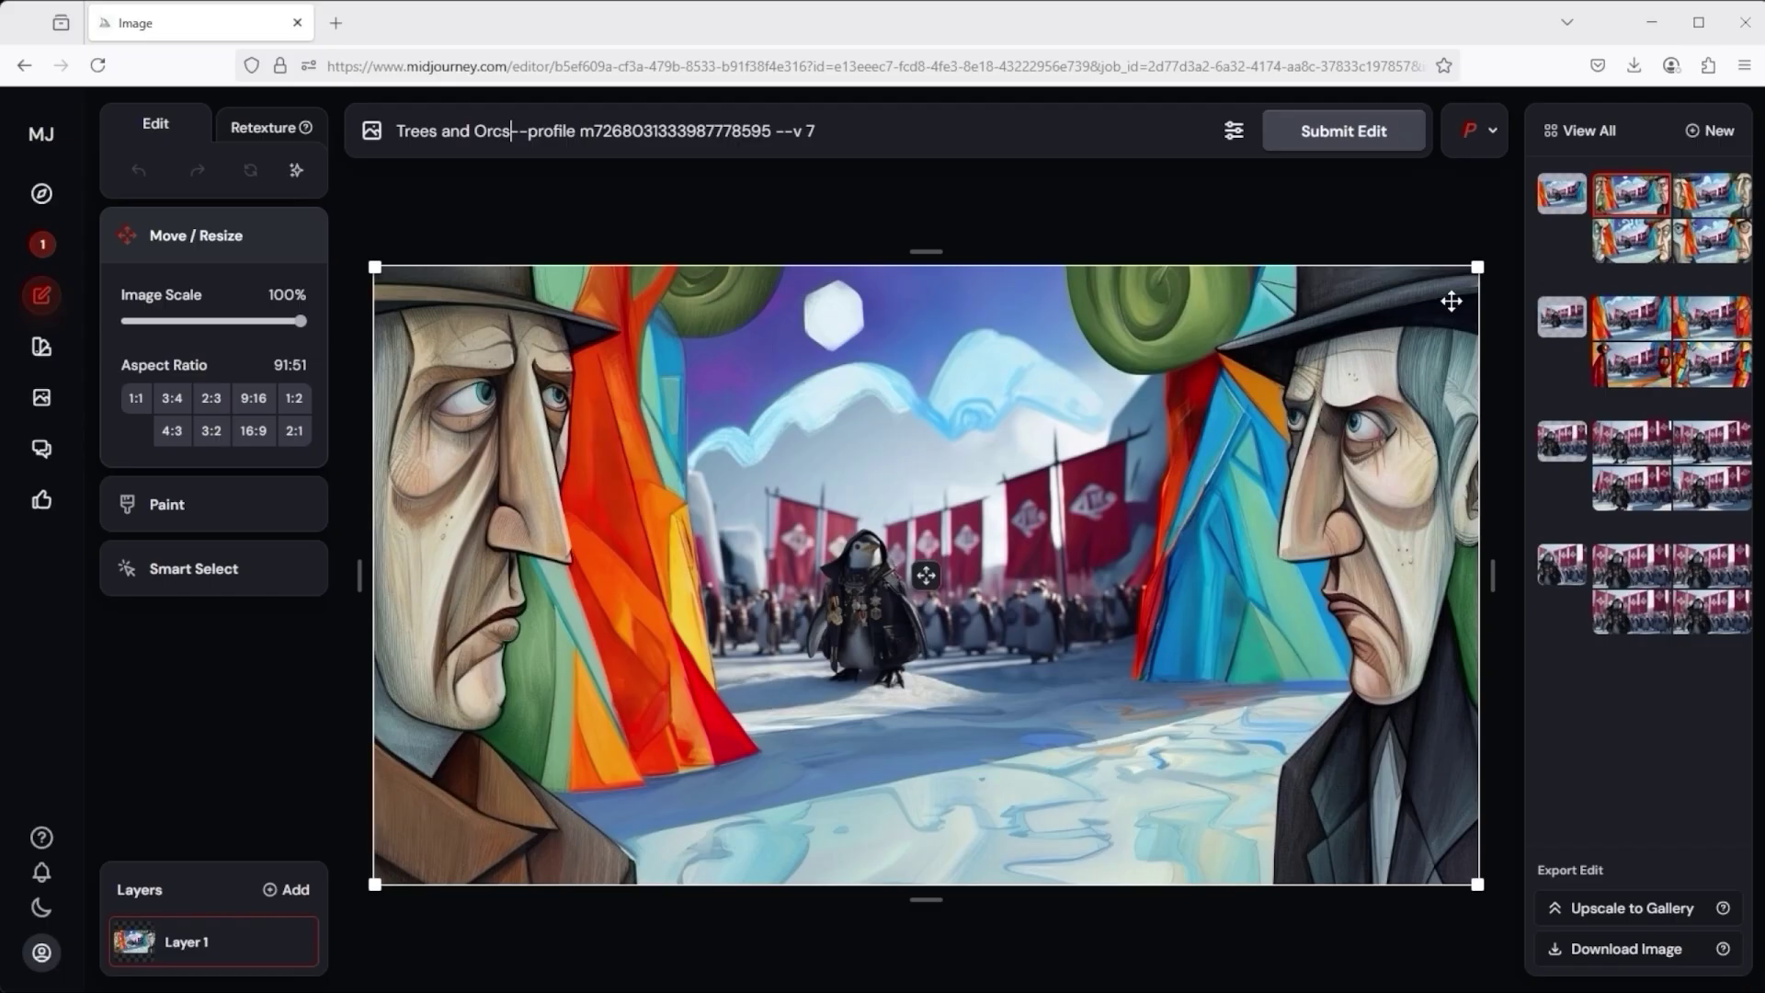
# Step: Scale the image to 68%, submit an Ocean edit with the Flower Details moodboard, then view all edits
pyautogui.moveTo(1477, 268); pyautogui.dragTo(1207, 418)
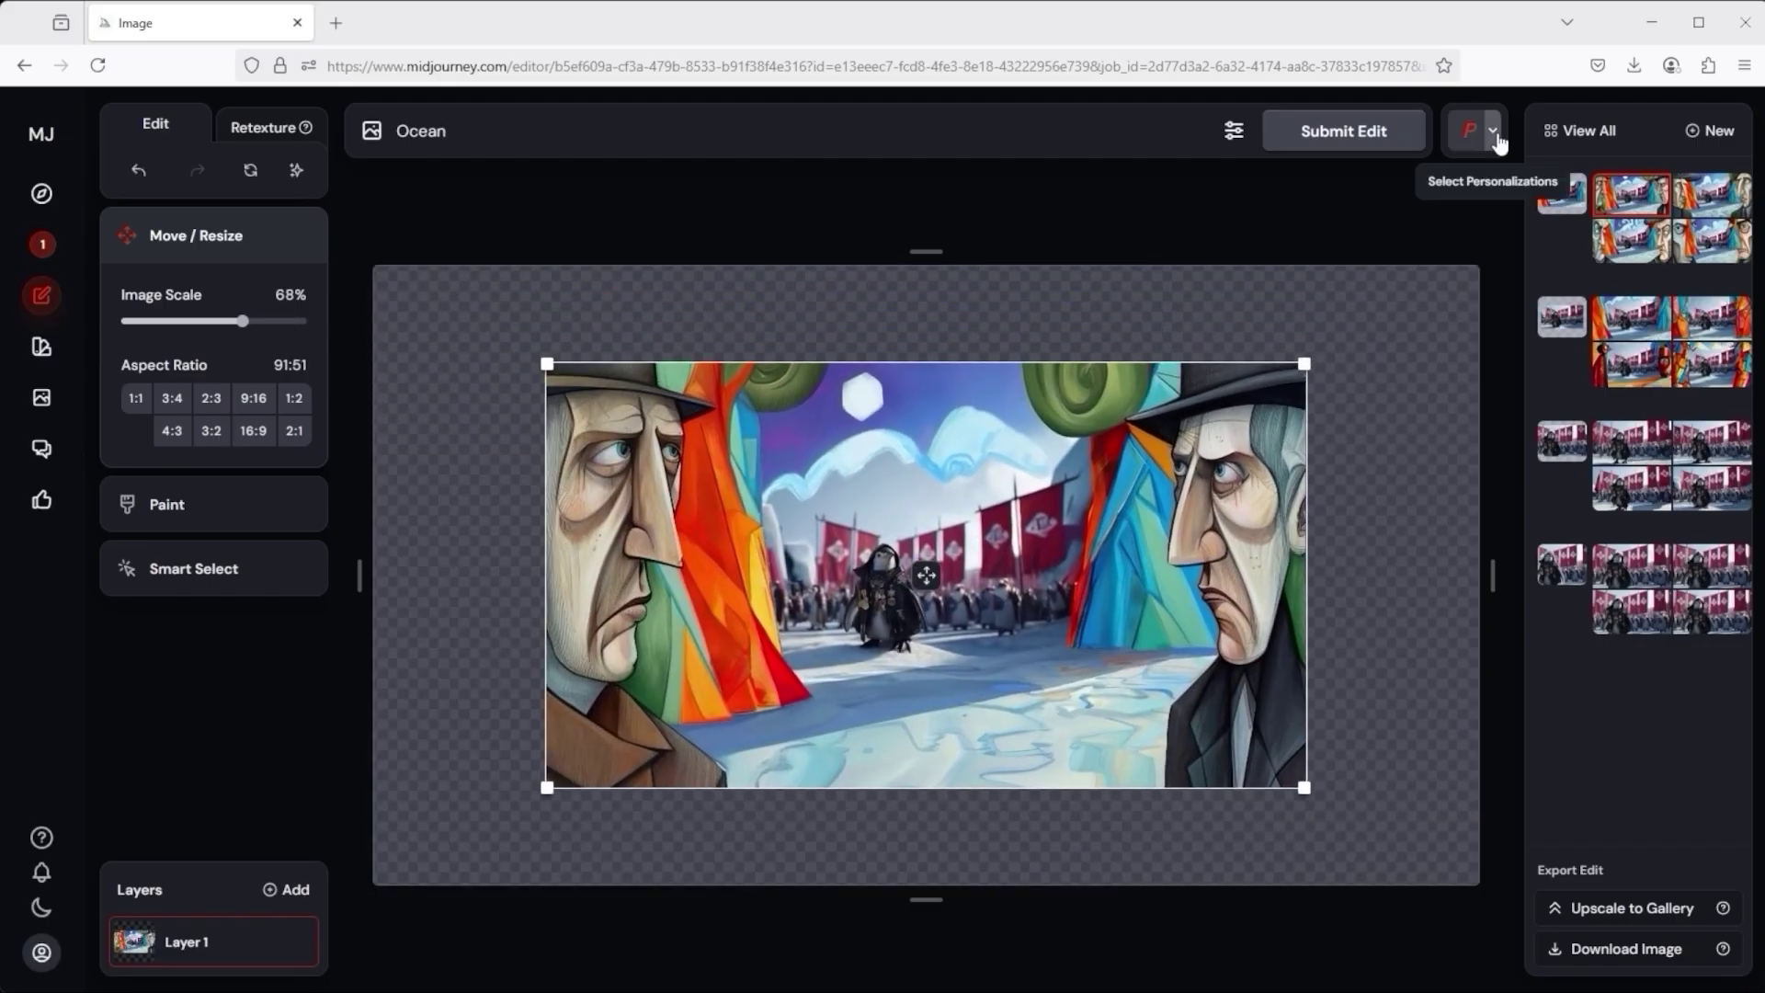
pyautogui.click(1494, 134)
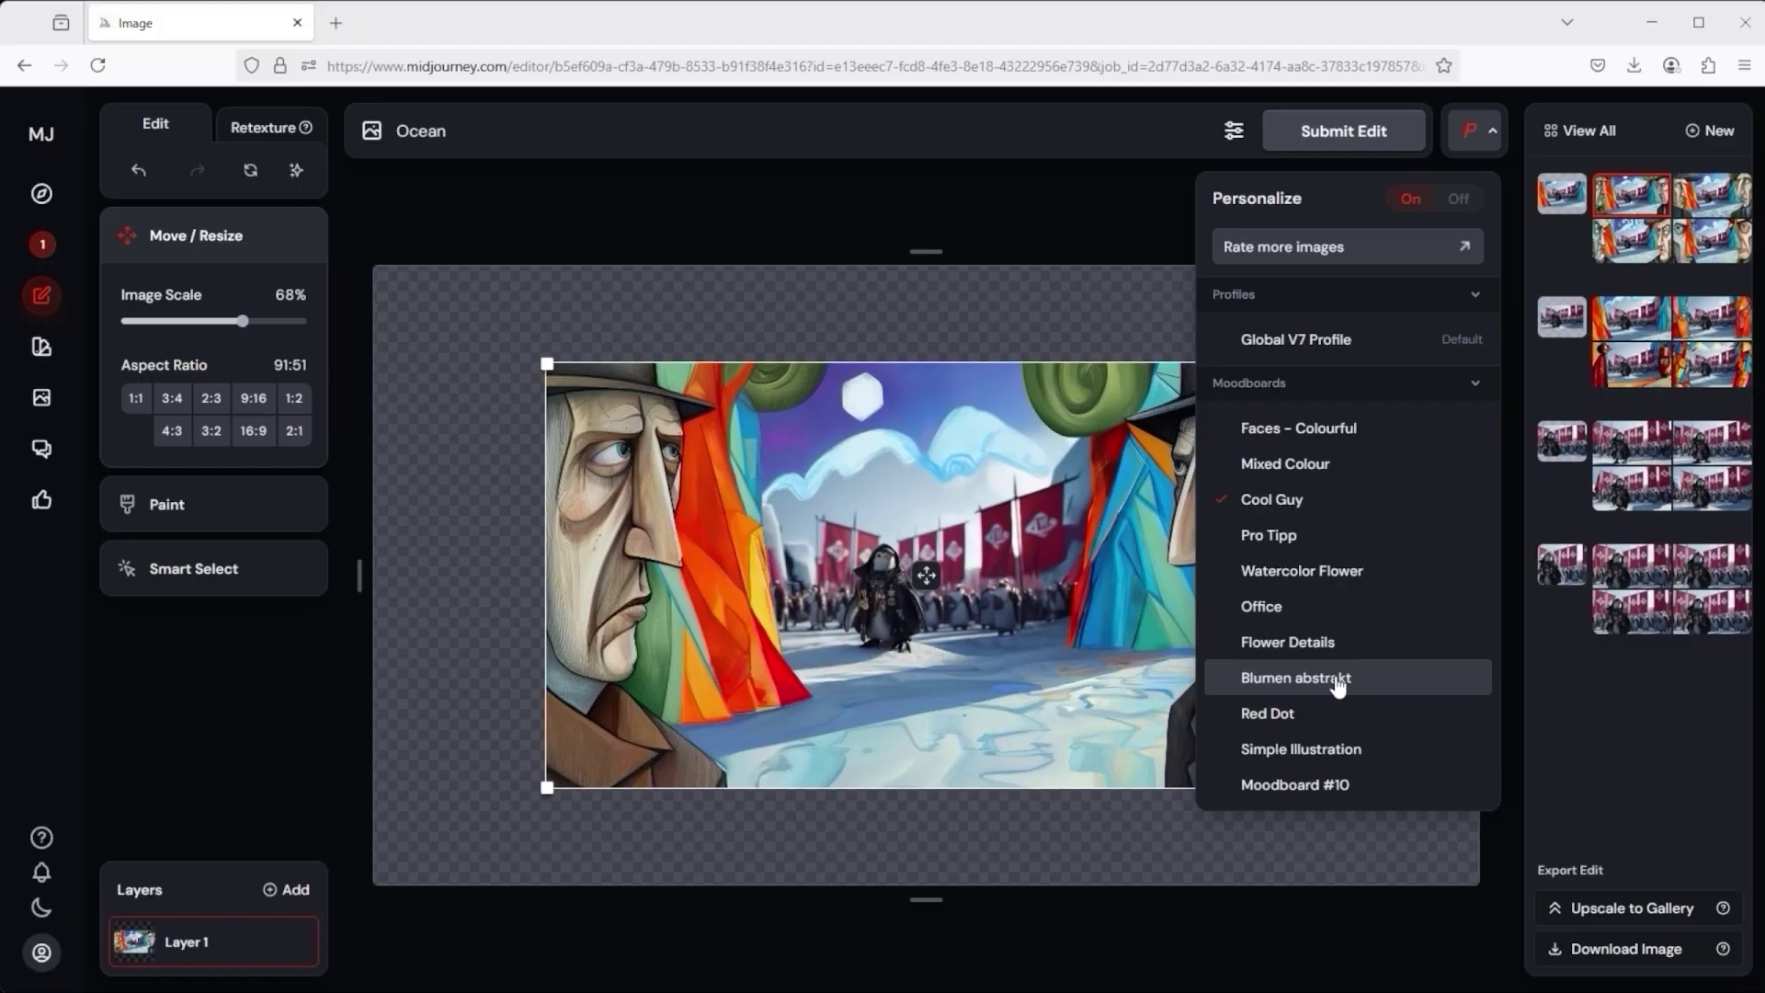
pyautogui.click(1312, 643)
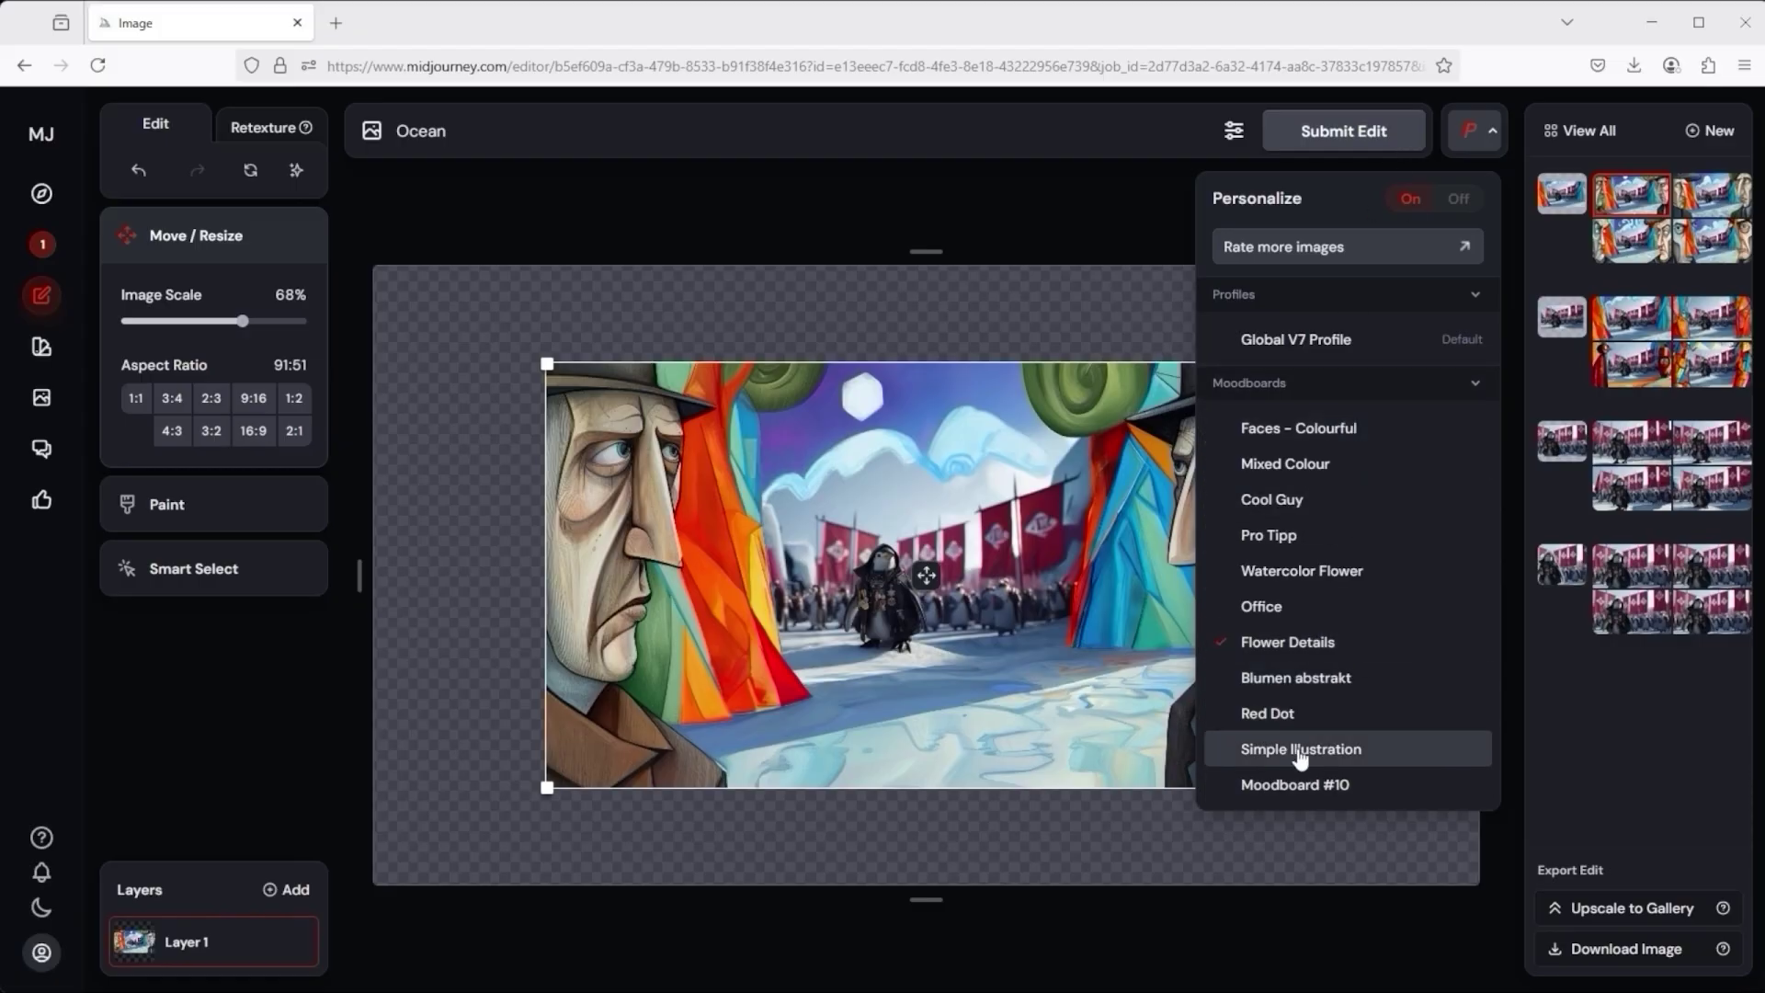
pyautogui.click(1494, 139)
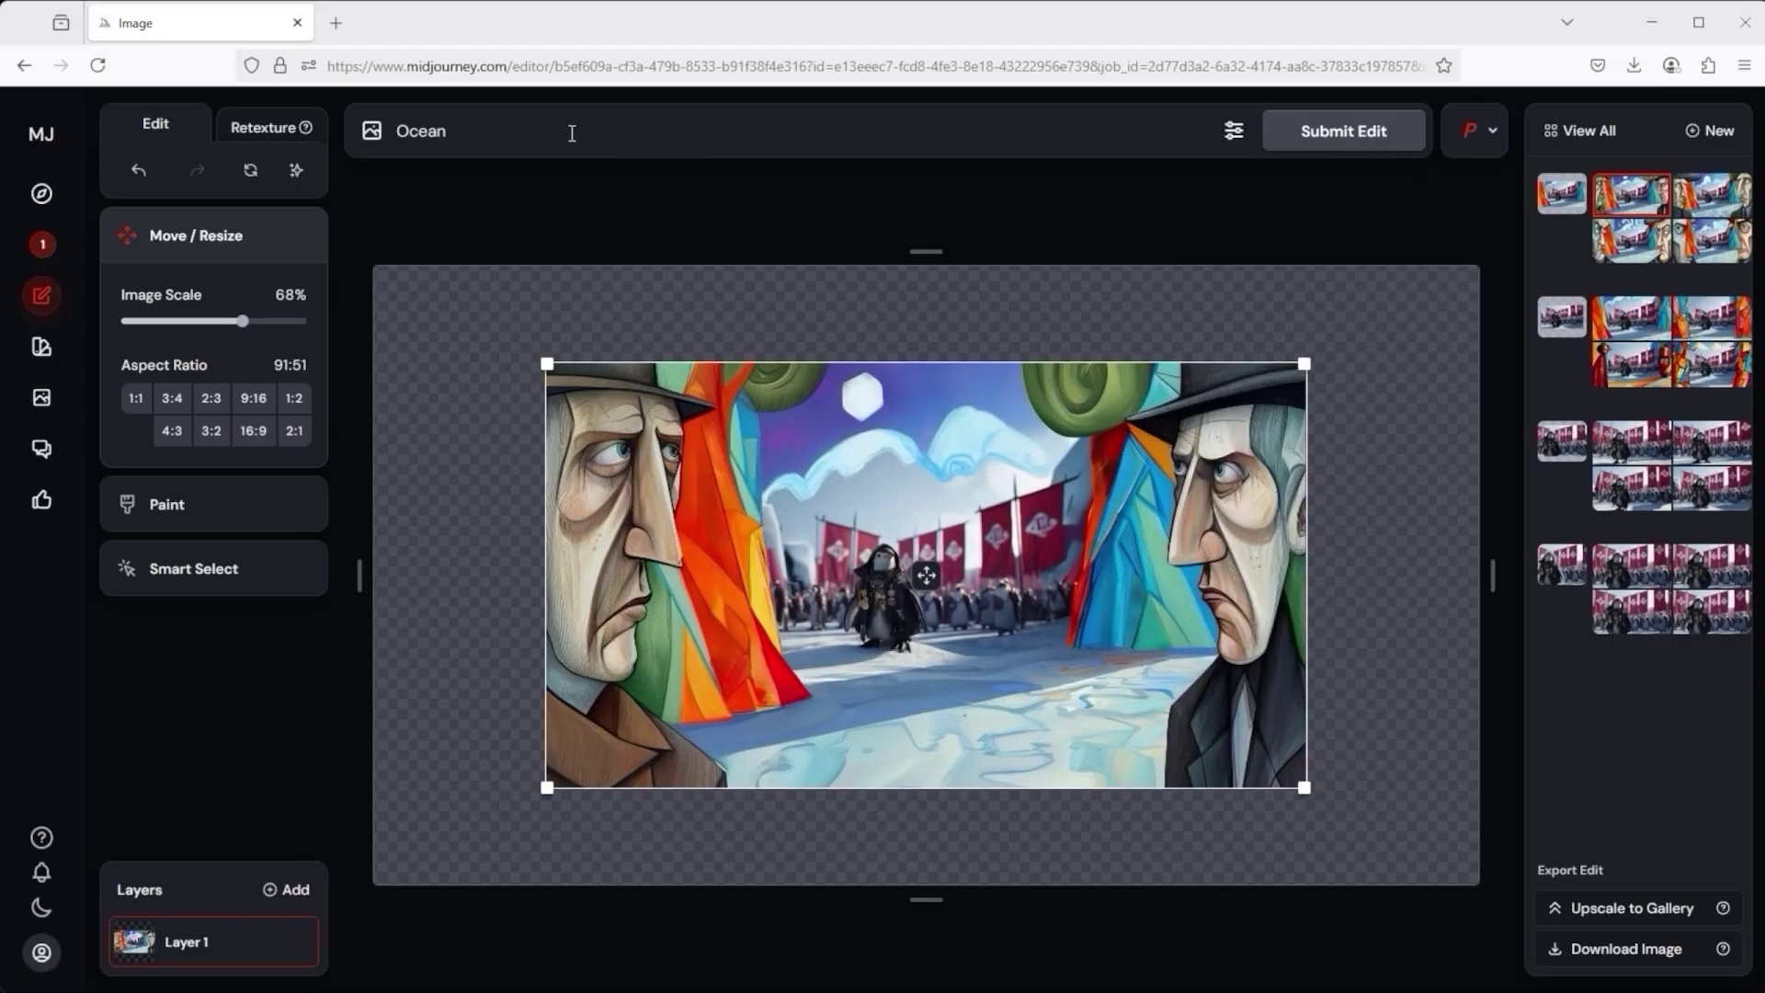
pyautogui.click(1372, 134)
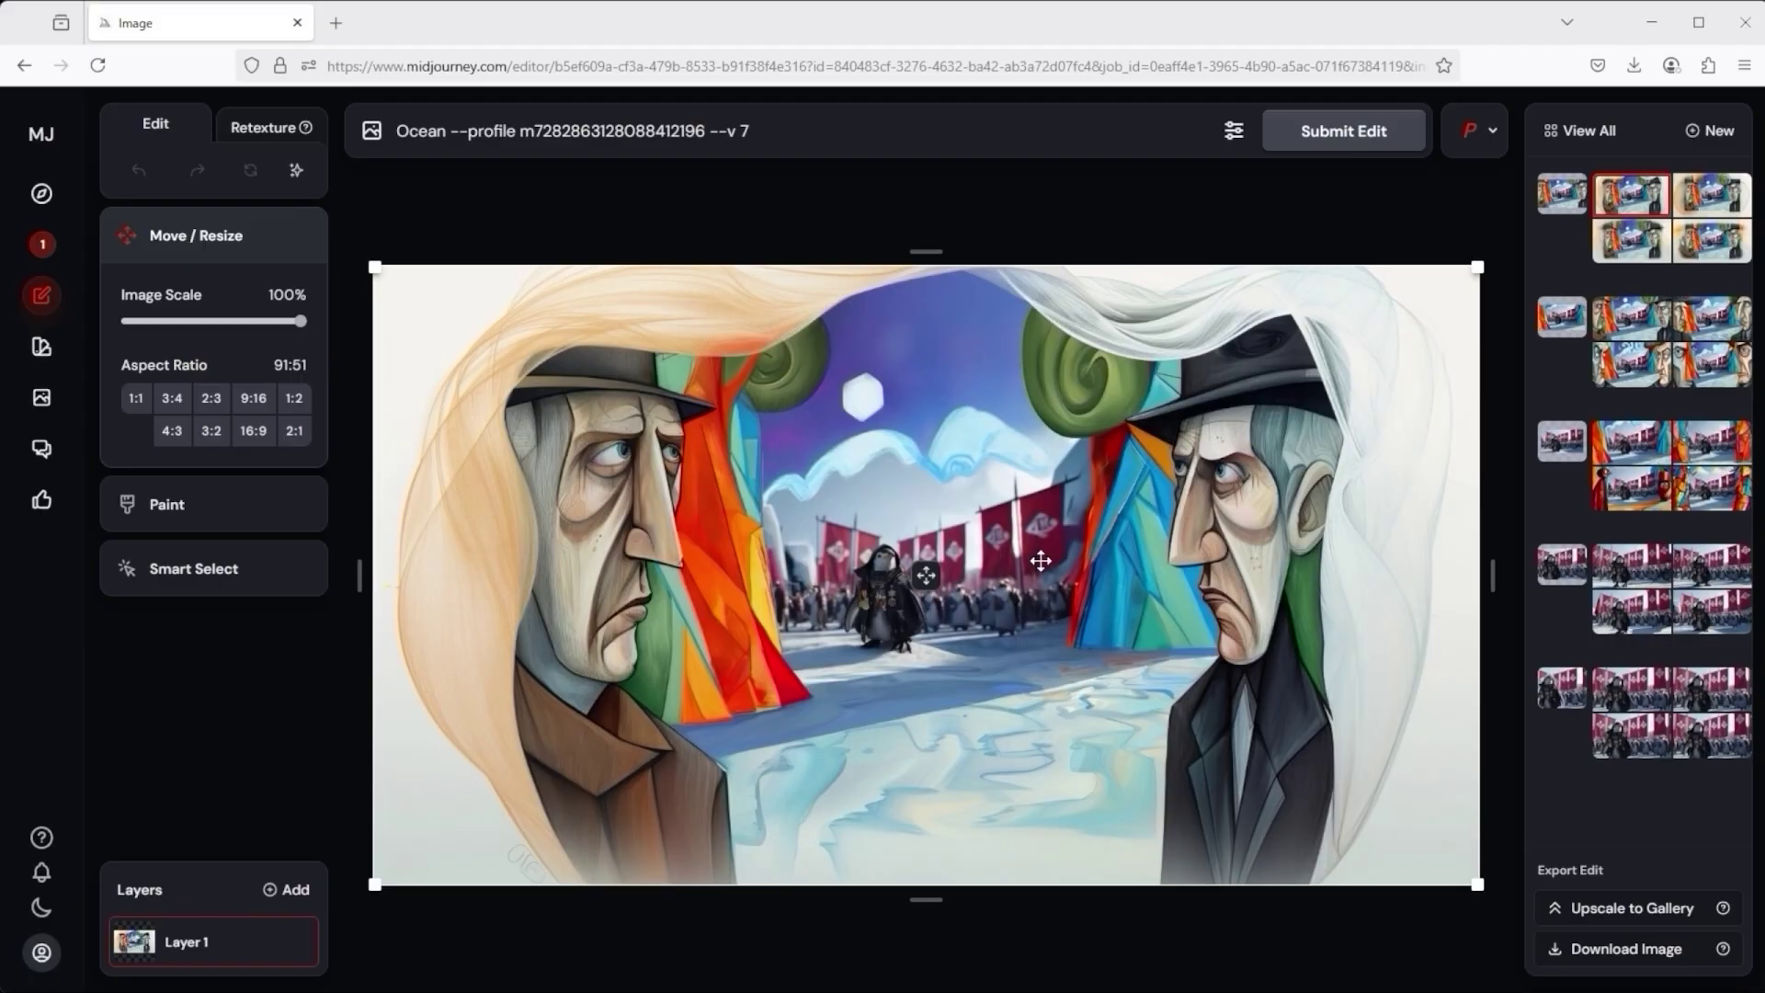
pyautogui.click(1583, 132)
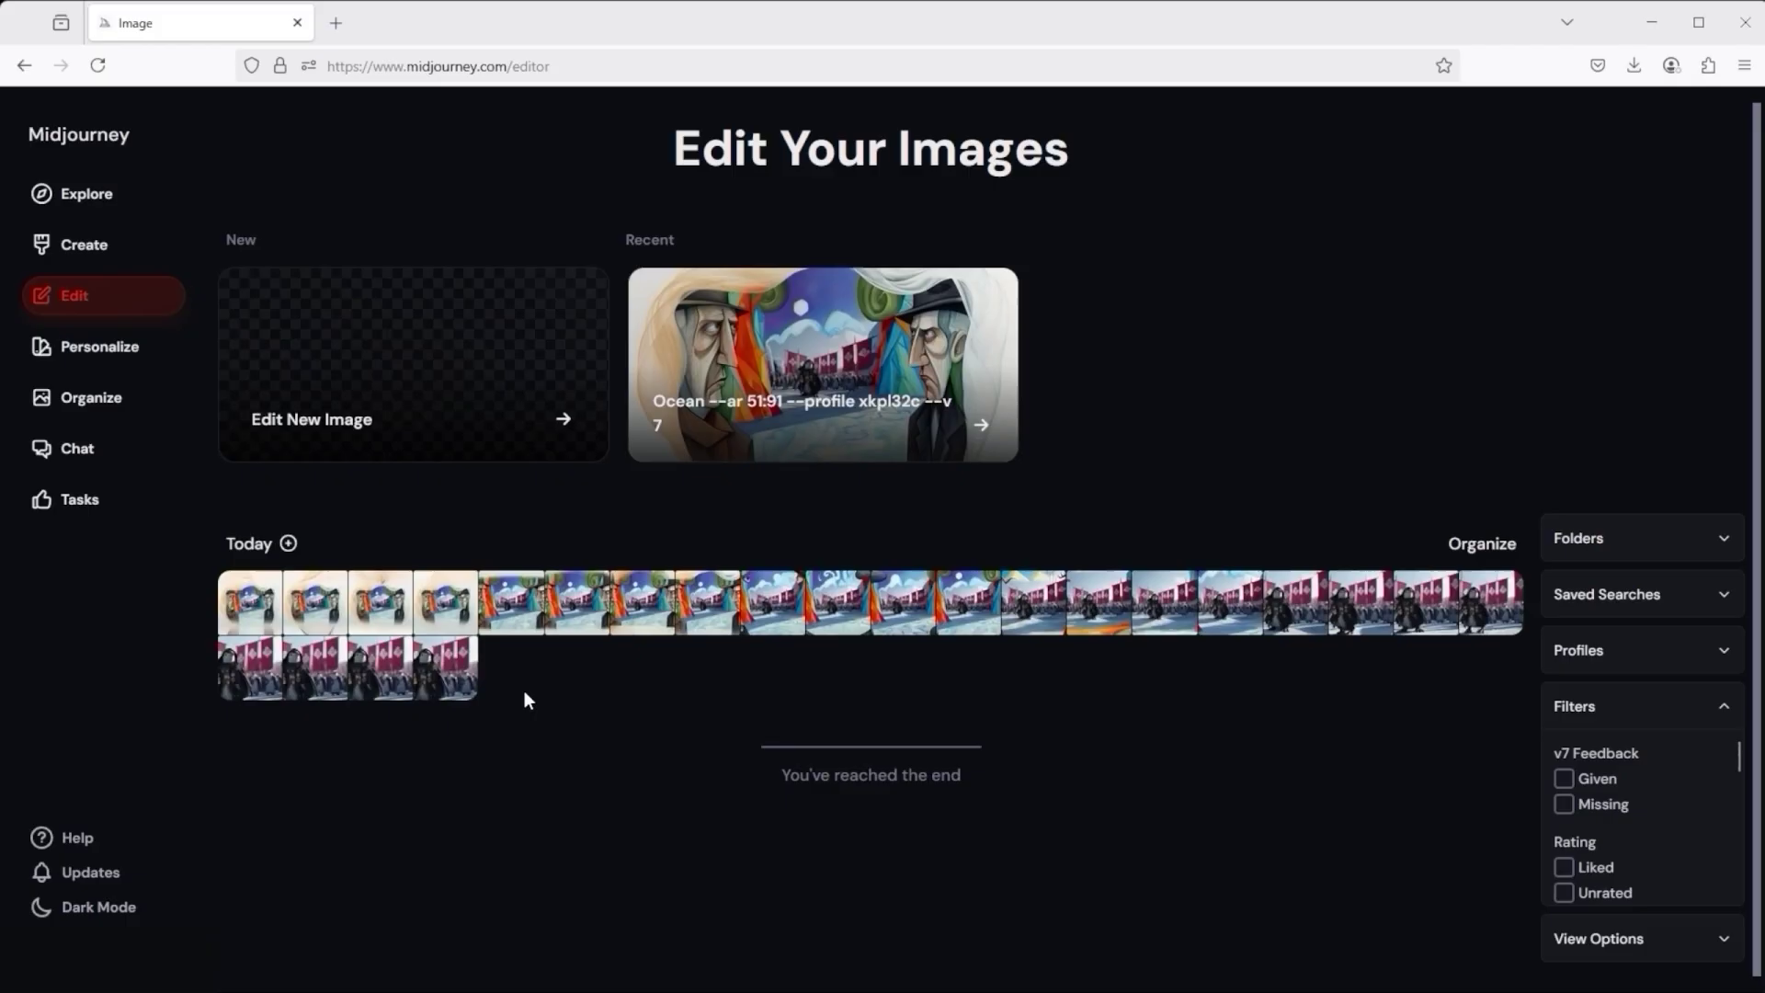
# Step: Select all 24 of today's edit images and hide them
pyautogui.moveTo(563, 714); pyautogui.dragTo(224, 570)
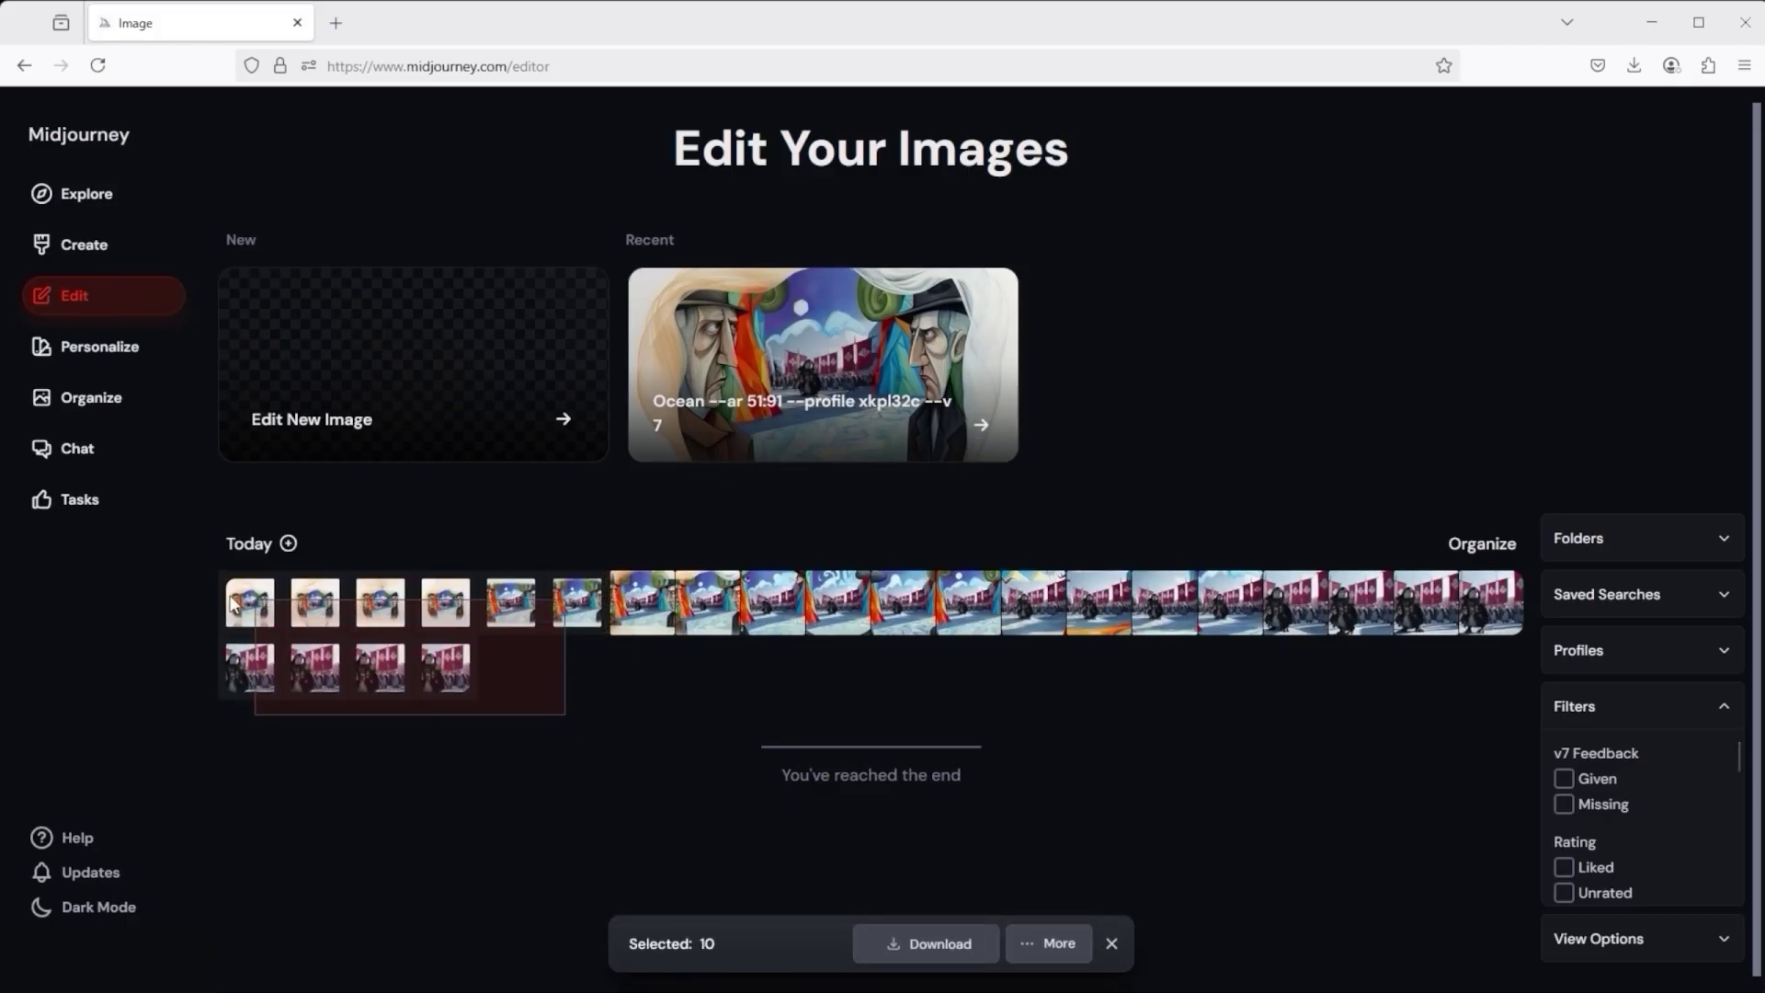
pyautogui.moveTo(235, 737); pyautogui.dragTo(396, 650)
pyautogui.click(1058, 949)
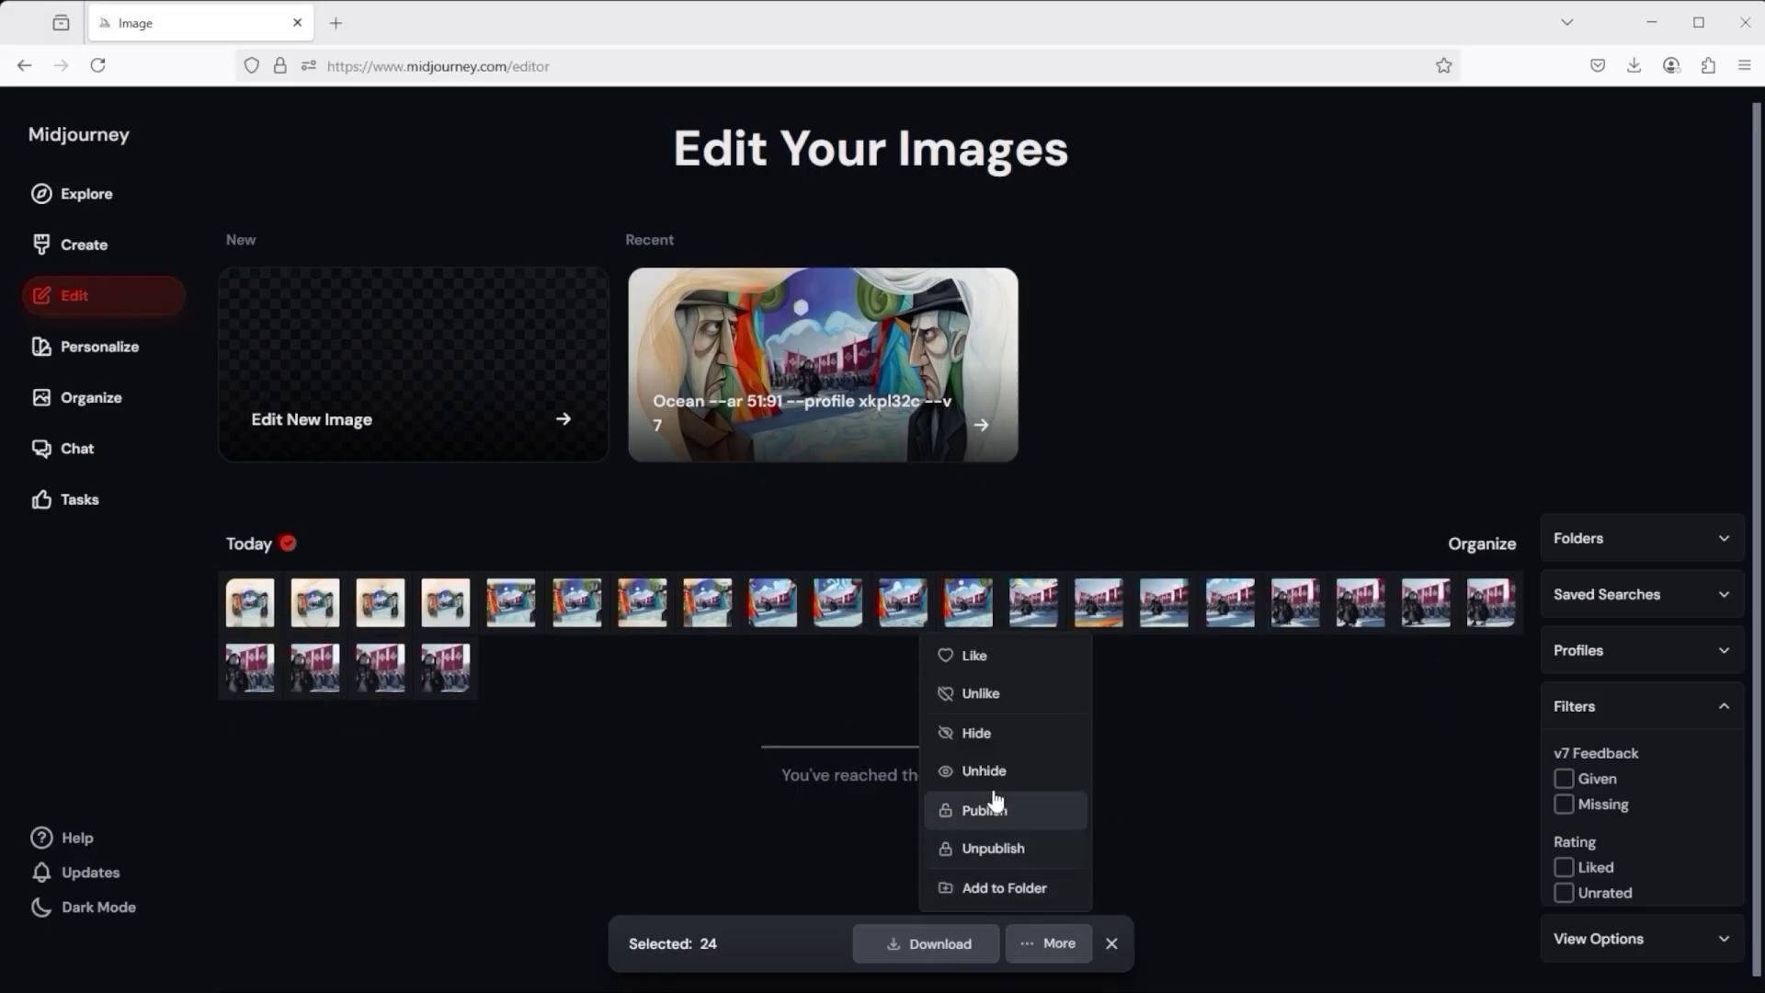
pyautogui.click(992, 743)
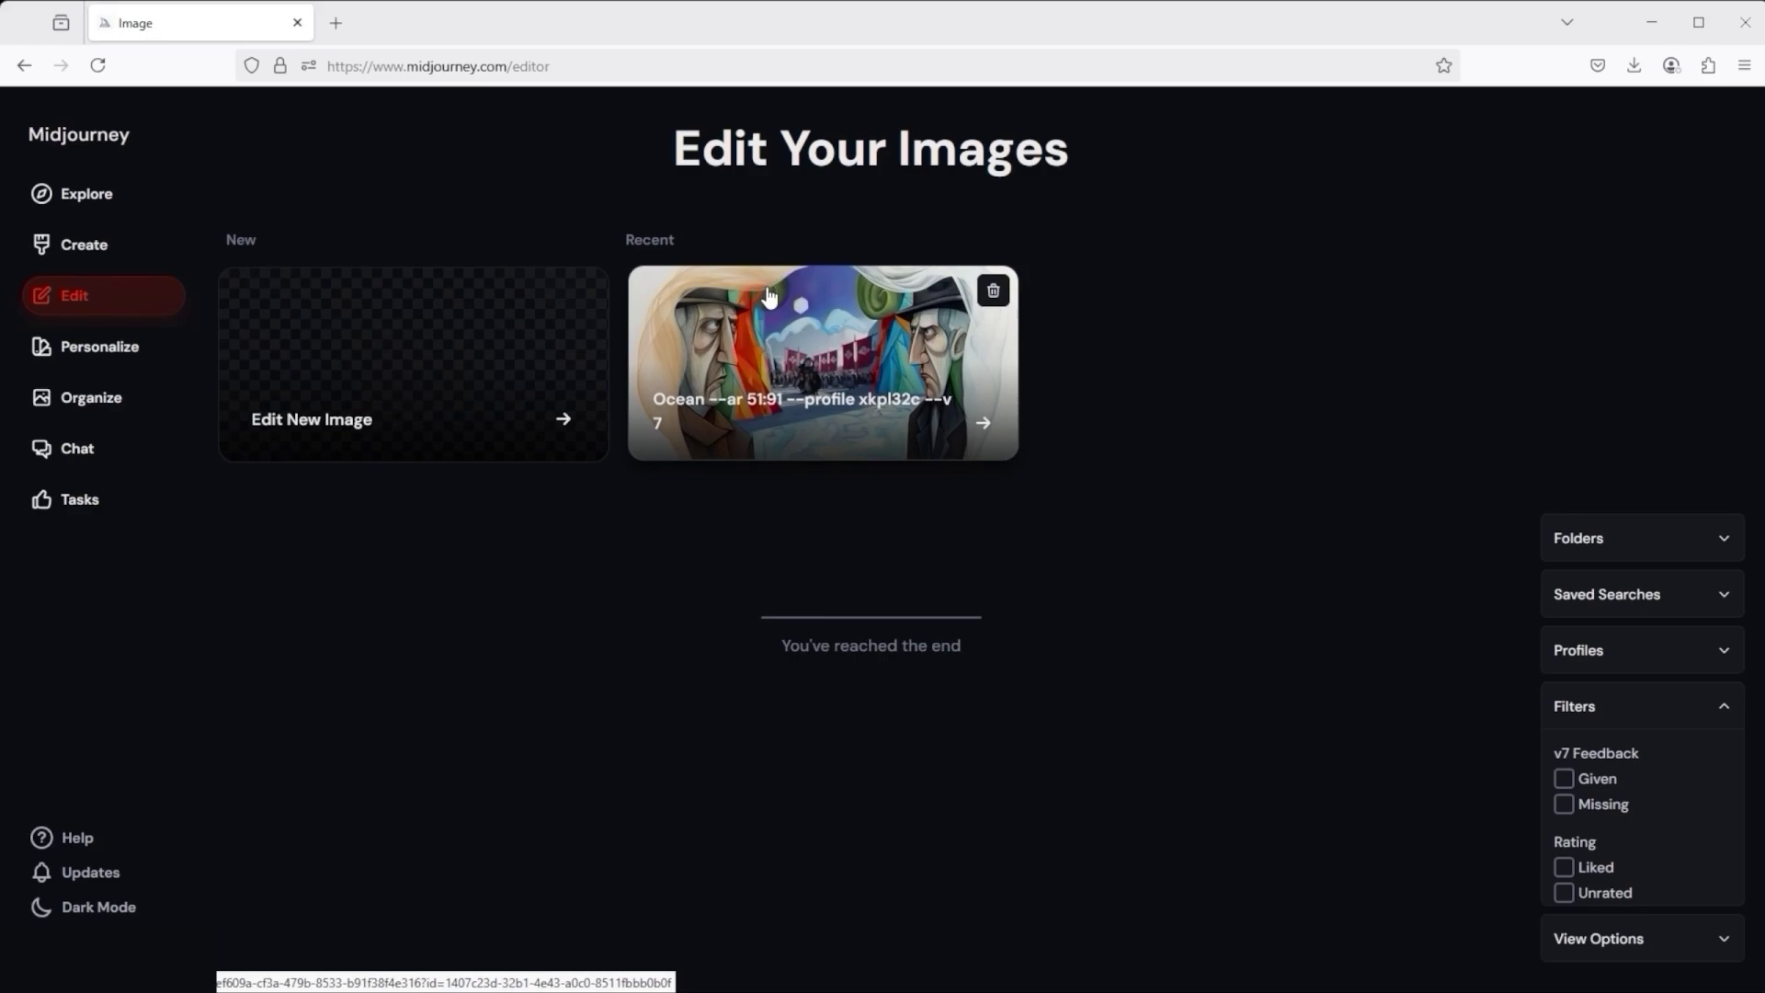
# Step: Delete the Recent image card and go back to the Create feed
pyautogui.click(994, 292)
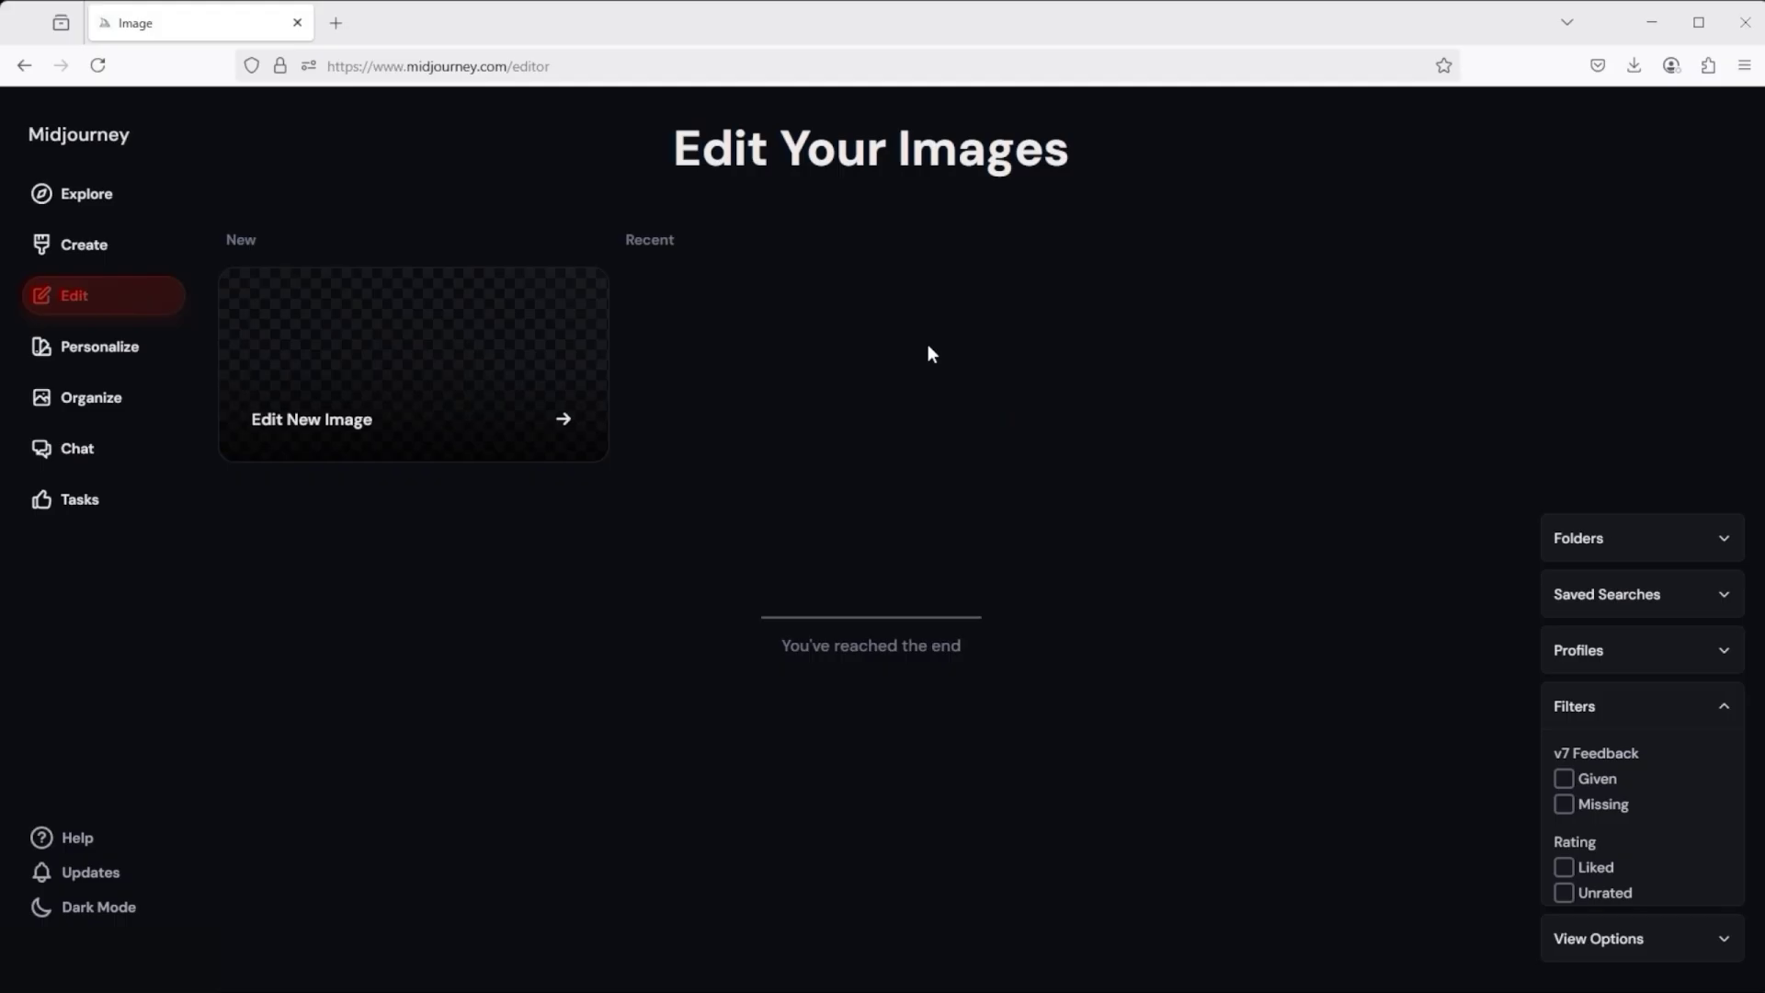
pyautogui.click(581, 415)
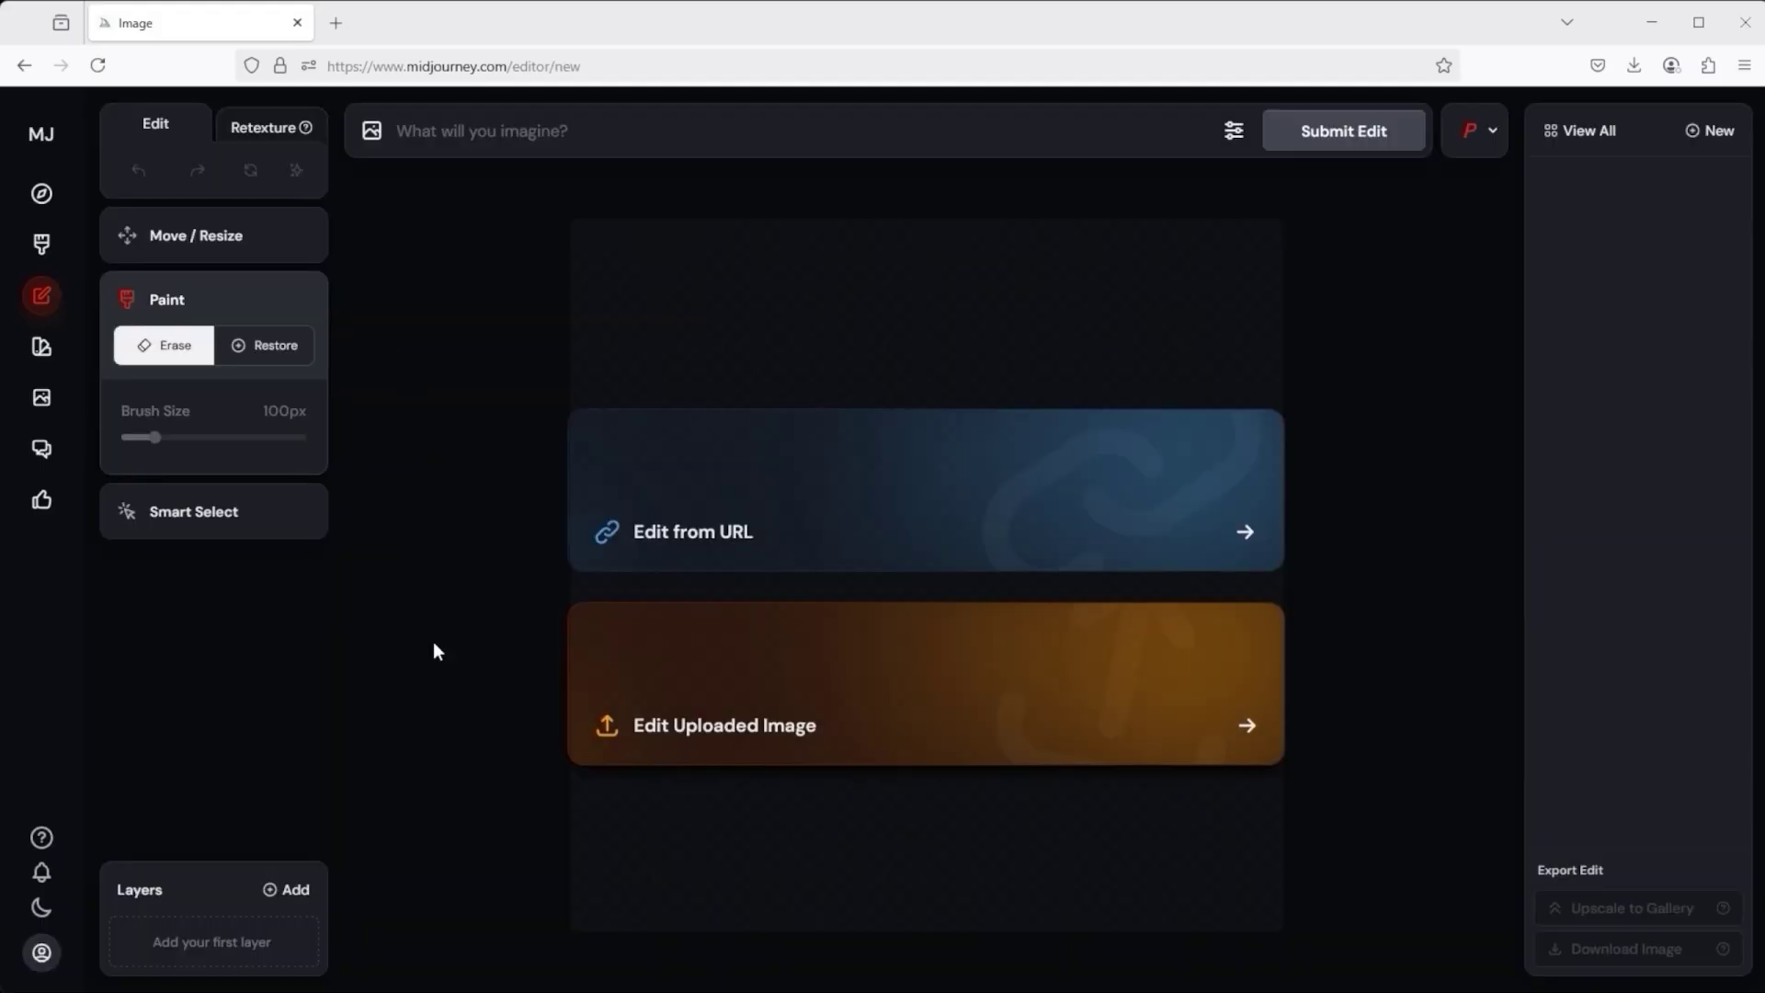
pyautogui.click(41, 245)
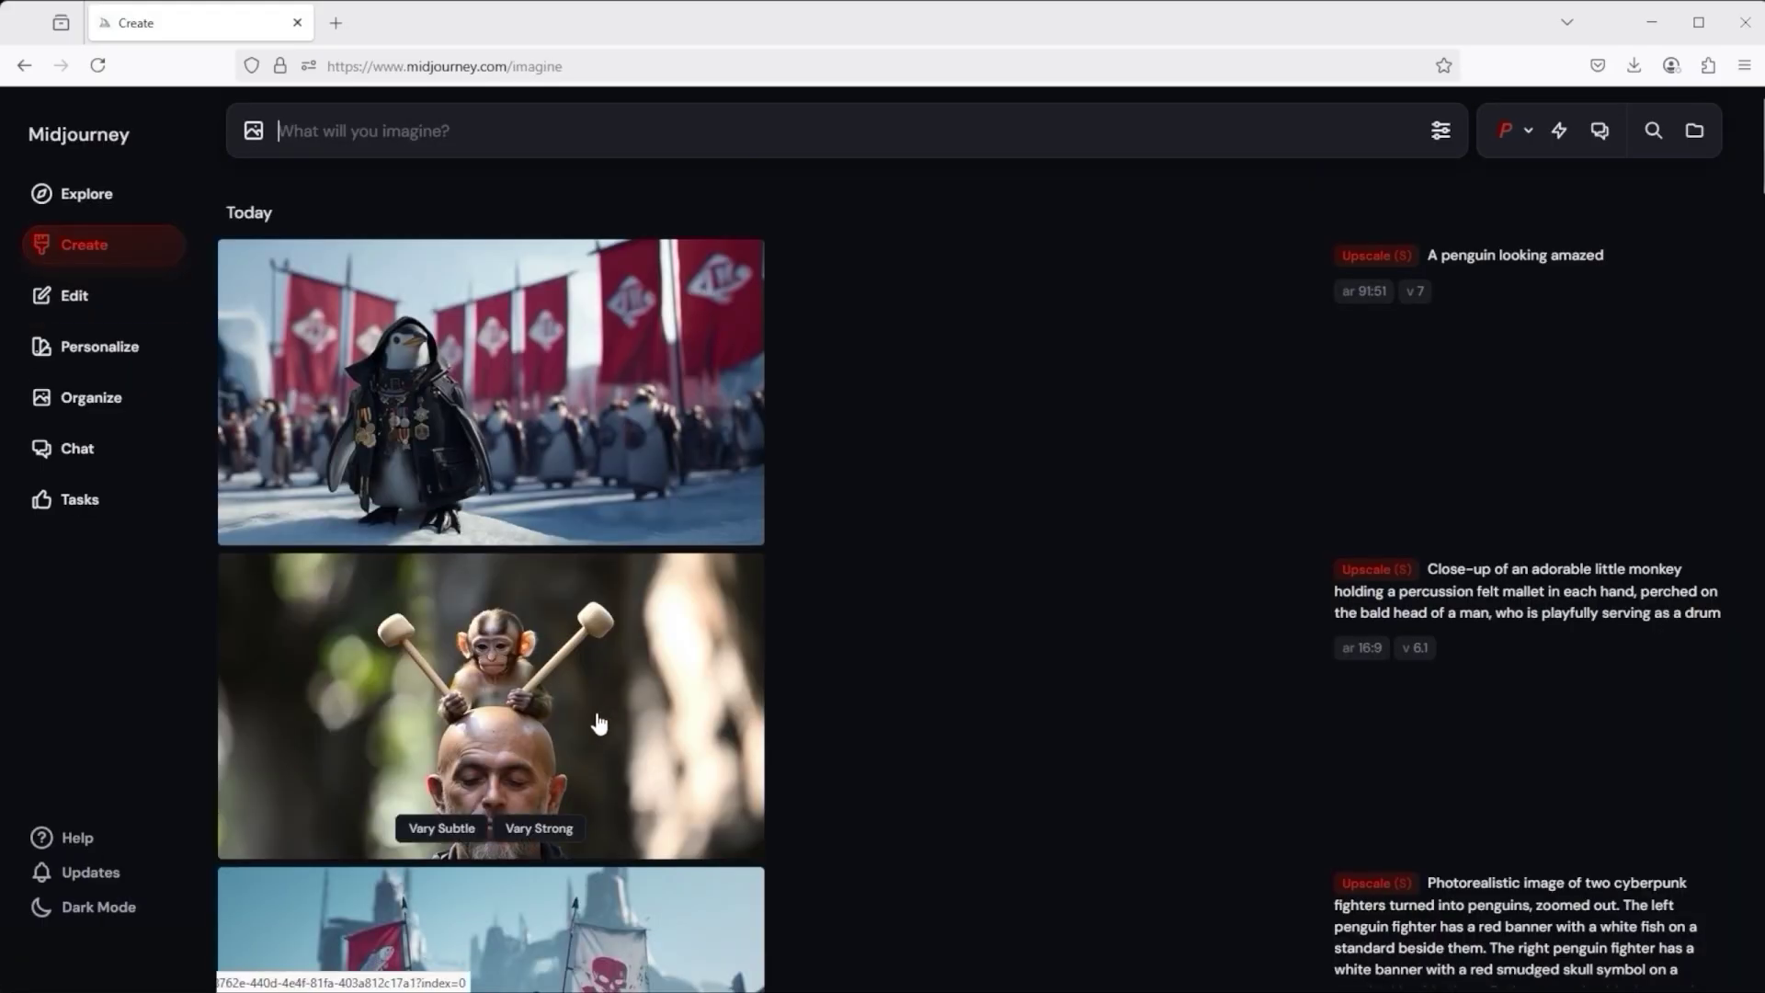
# Step: Open the amazed medal-penguin image in the editor and switch to Retexture mode
pyautogui.click(504, 397)
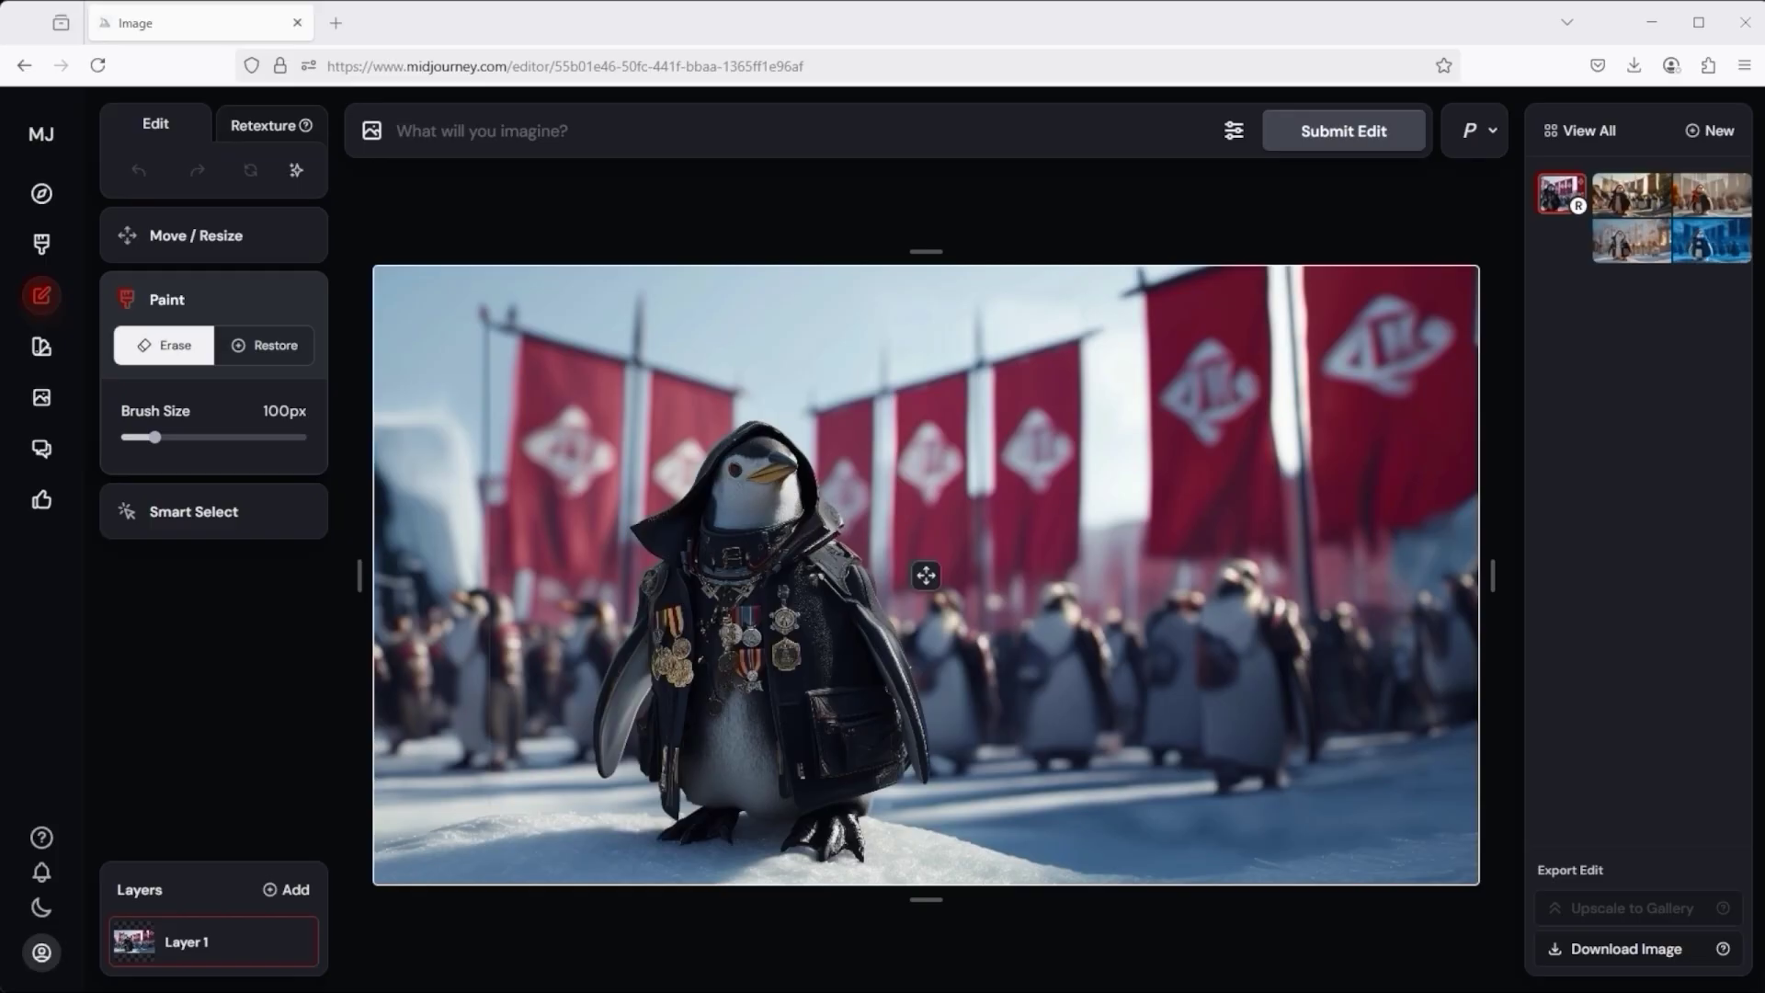
pyautogui.click(263, 126)
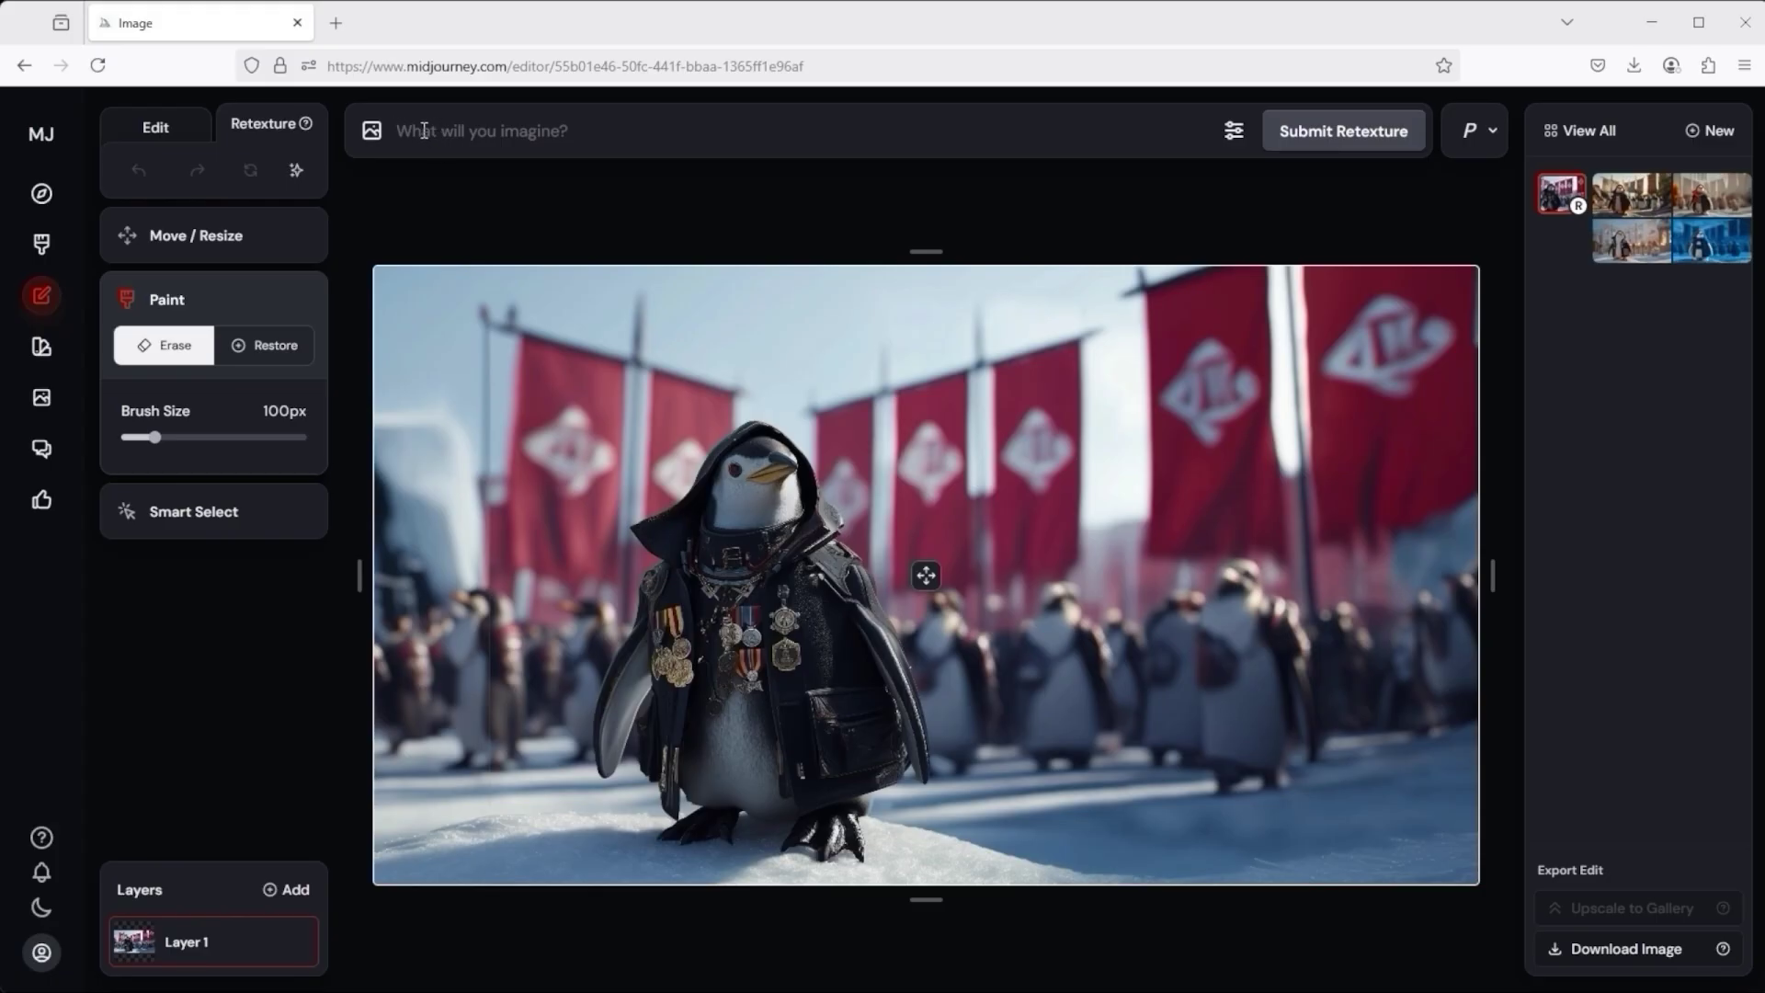
# Step: Retexture with 'a knitted penguin --v 7' and upscale the brown knitted-coat result to the gallery
pyautogui.write('a knitted penguin --v 7')
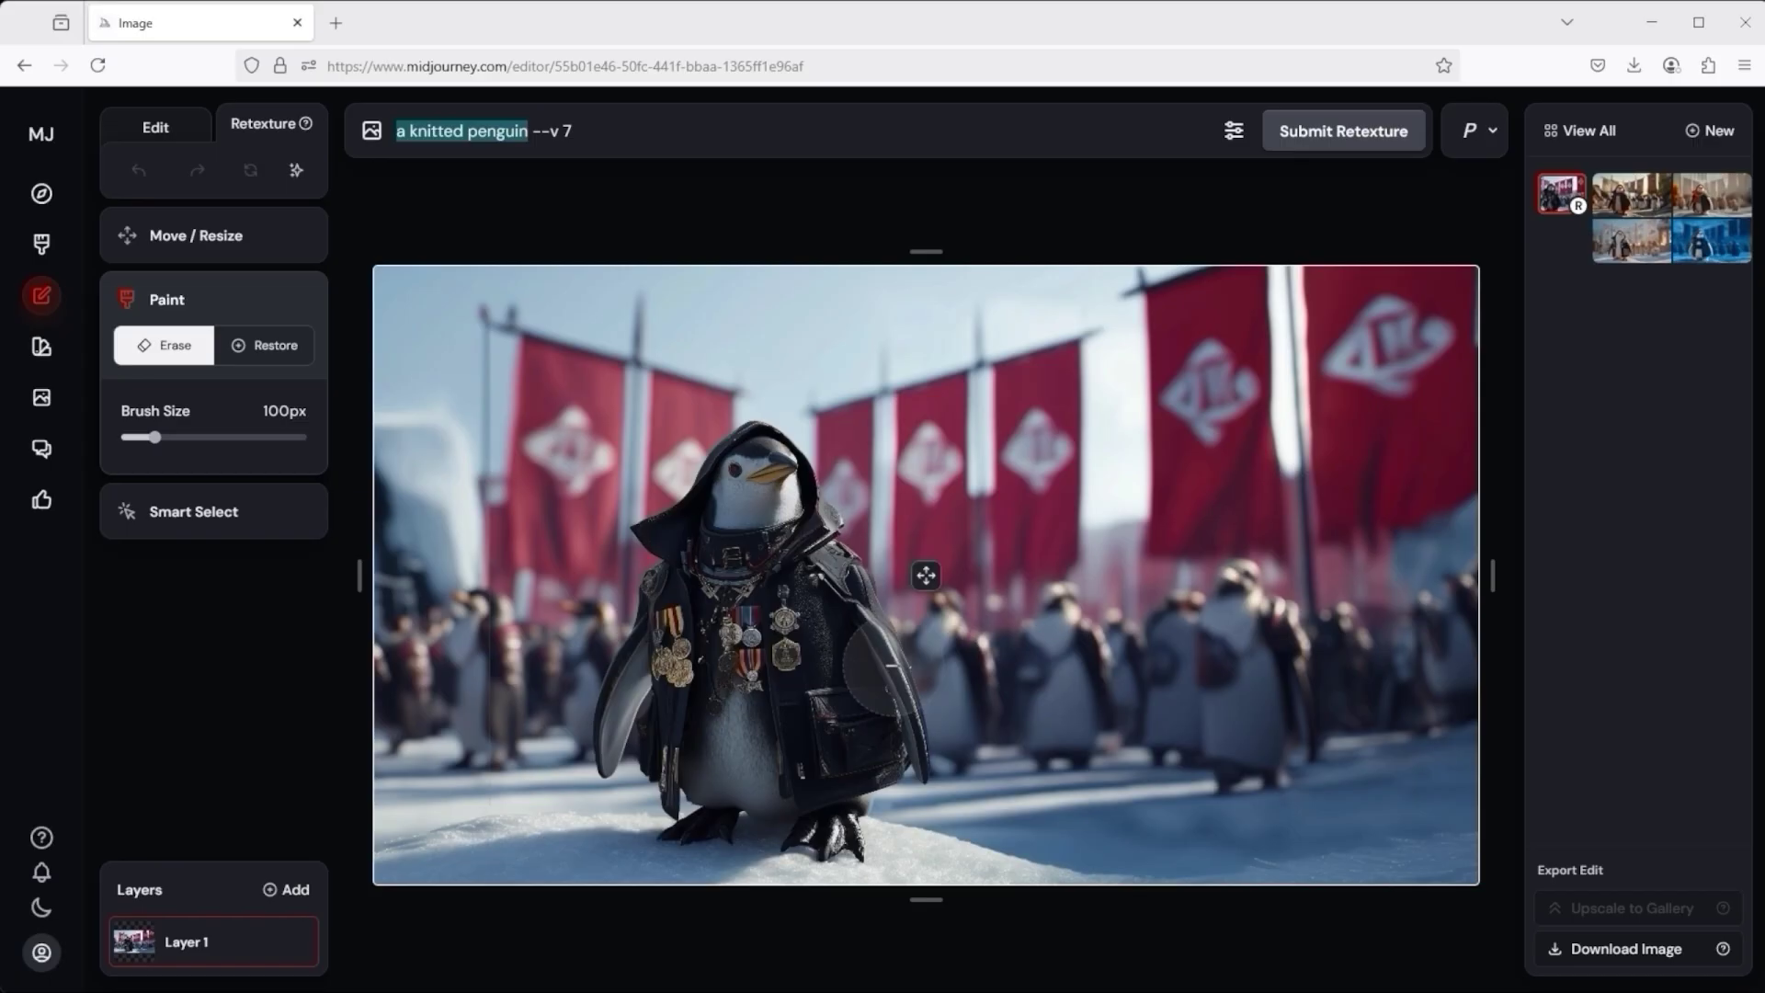
pyautogui.click(1710, 245)
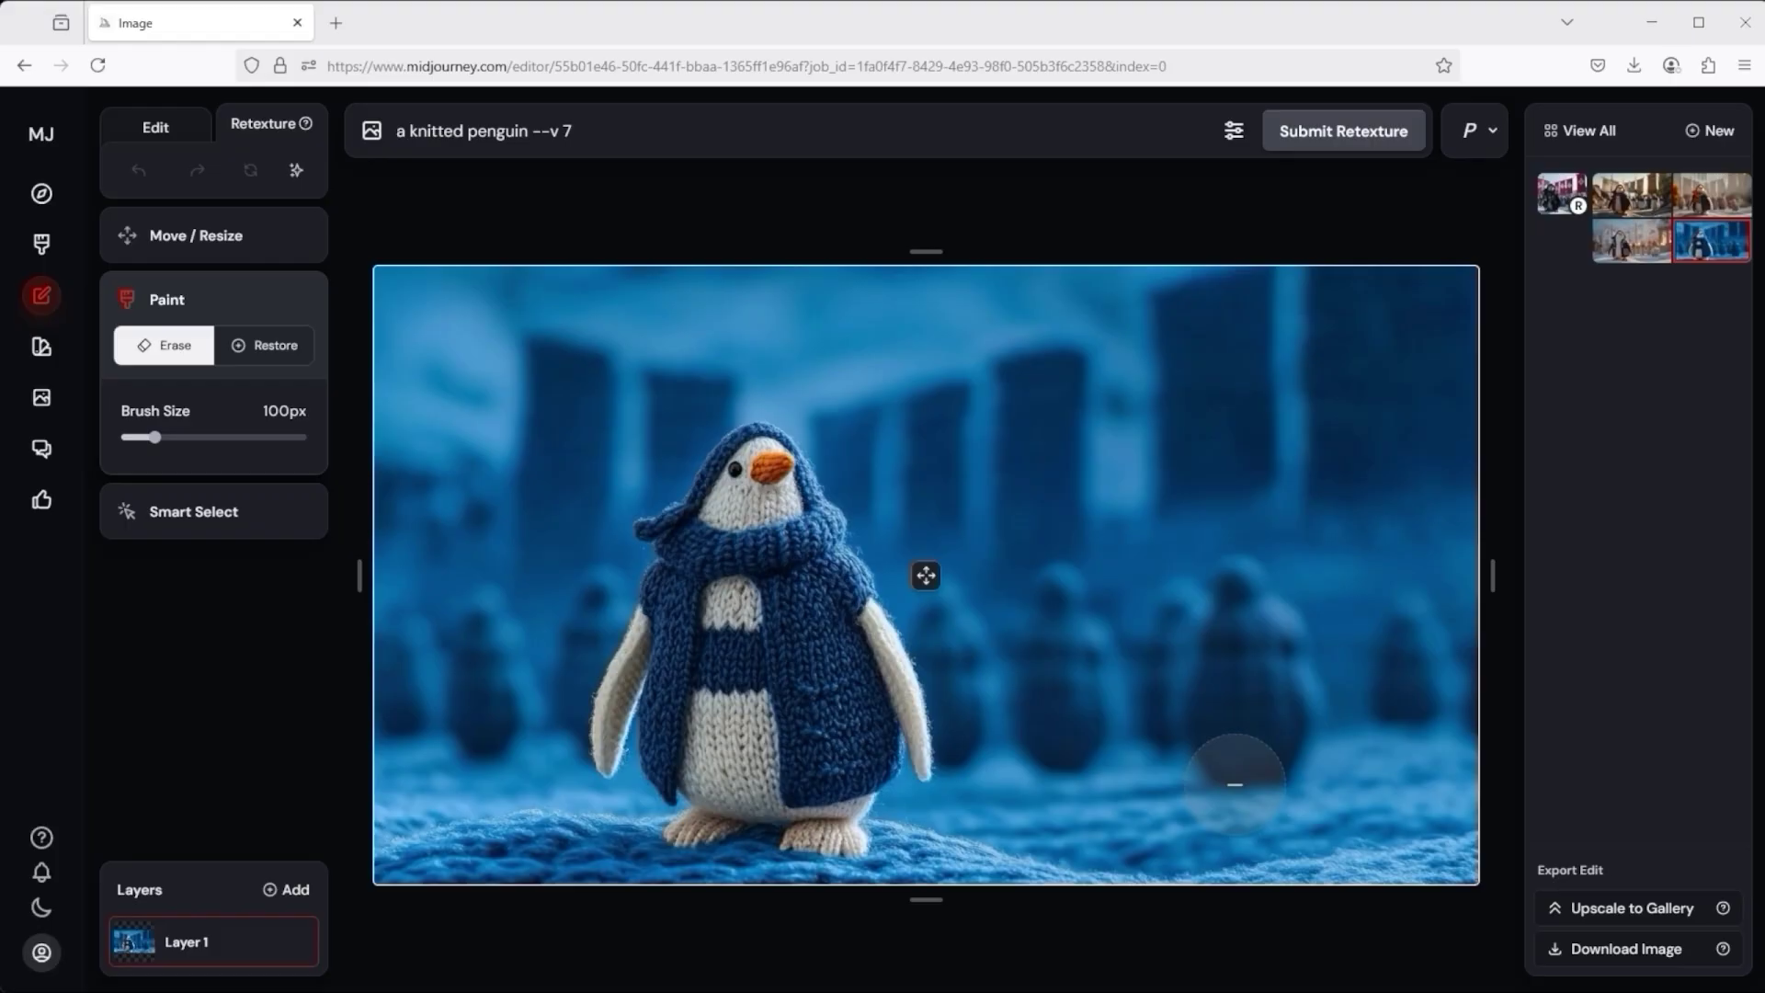
pyautogui.click(1623, 247)
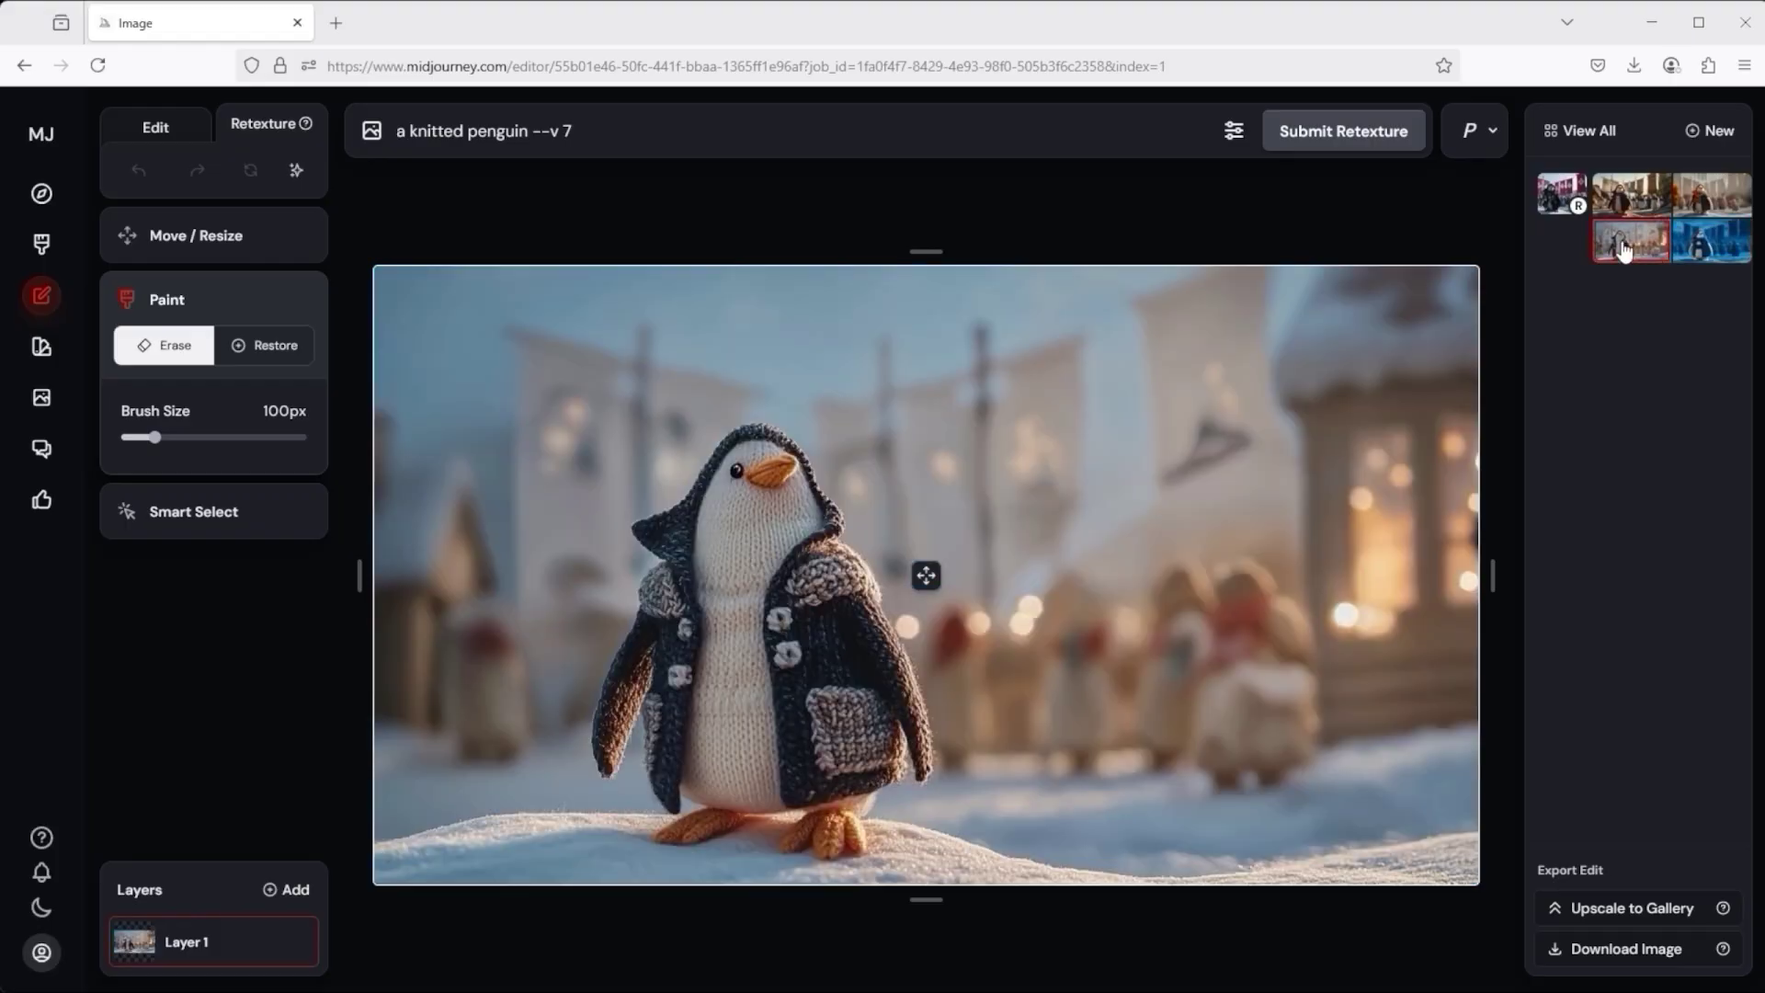
pyautogui.click(1629, 195)
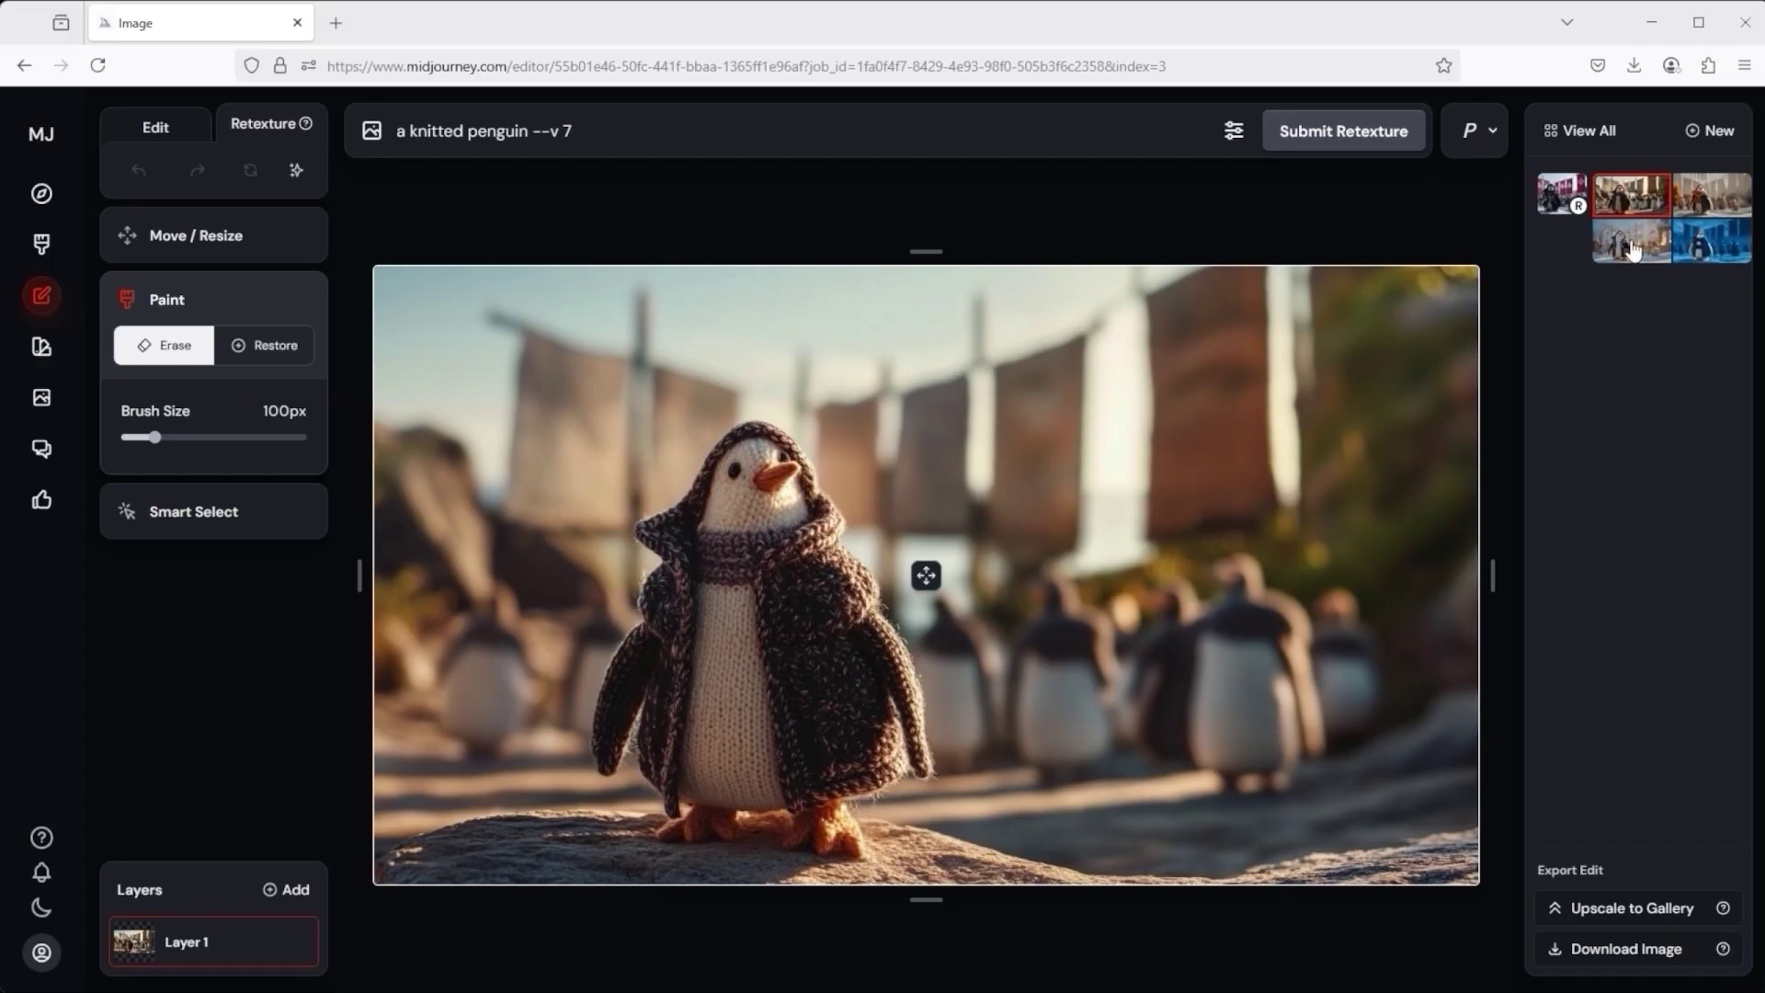
pyautogui.click(1632, 908)
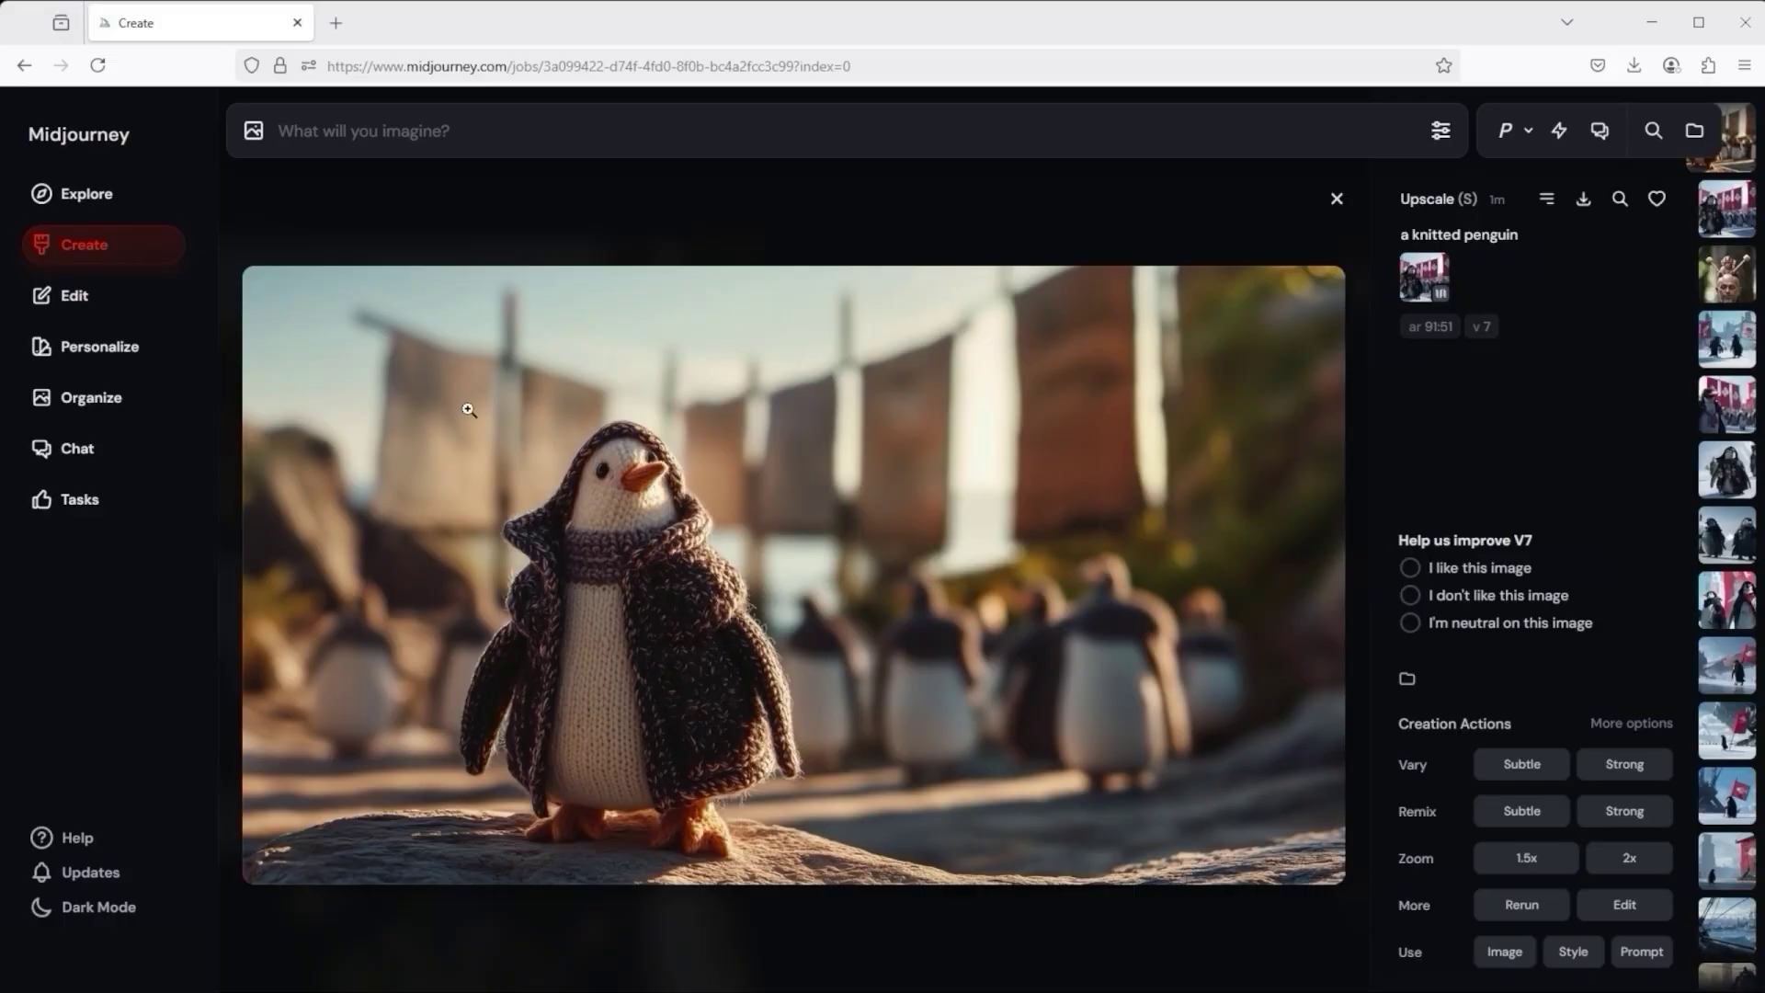
# Step: Open the knitted penguin in the full editor and add the medal penguin image as a layer from file
pyautogui.click(1625, 908)
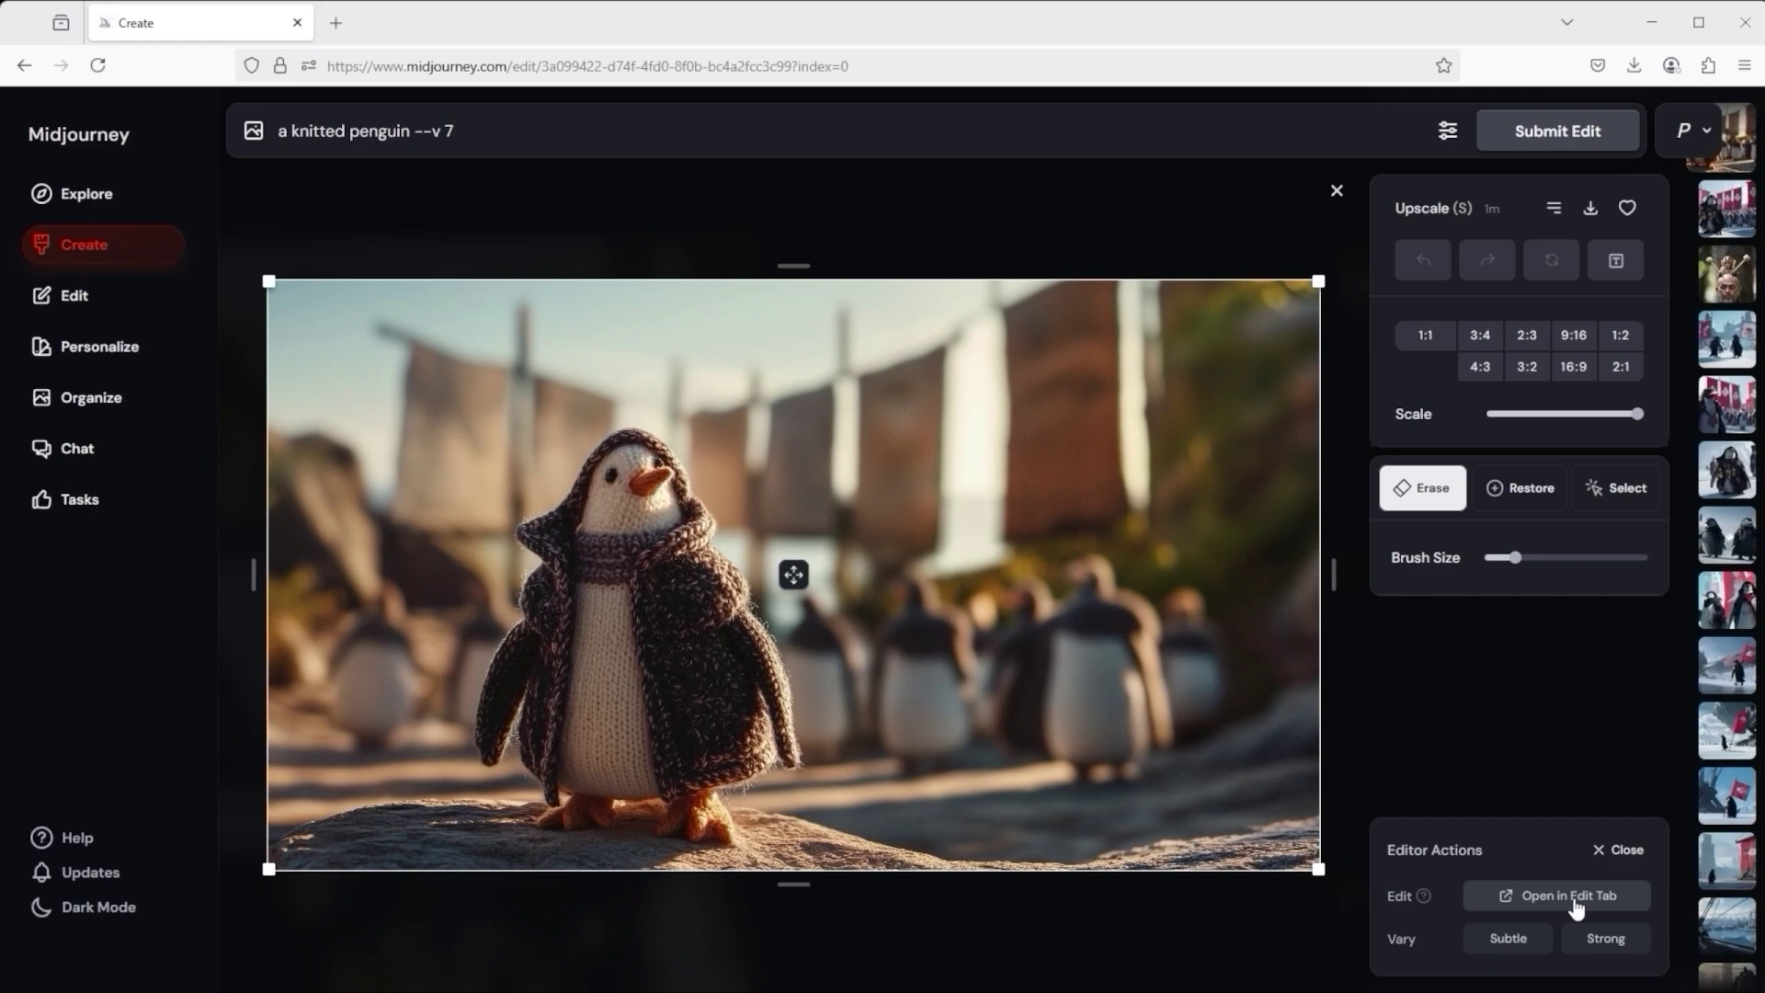
pyautogui.click(1583, 903)
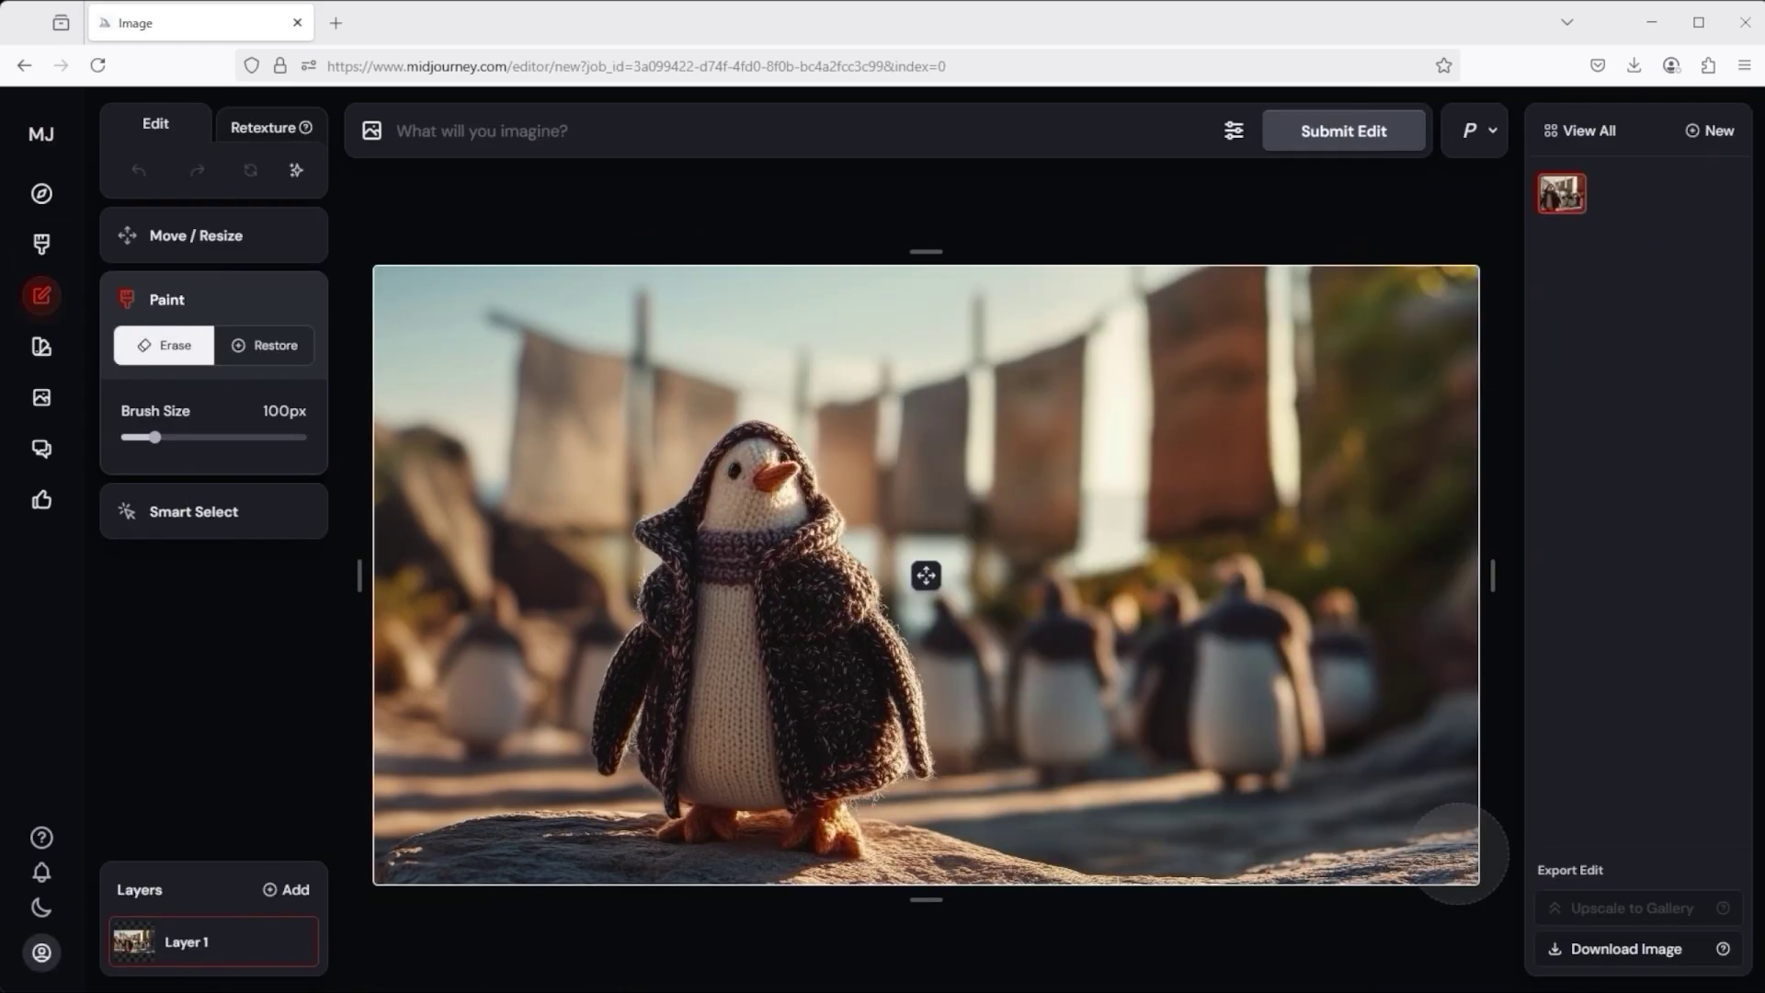
pyautogui.click(286, 889)
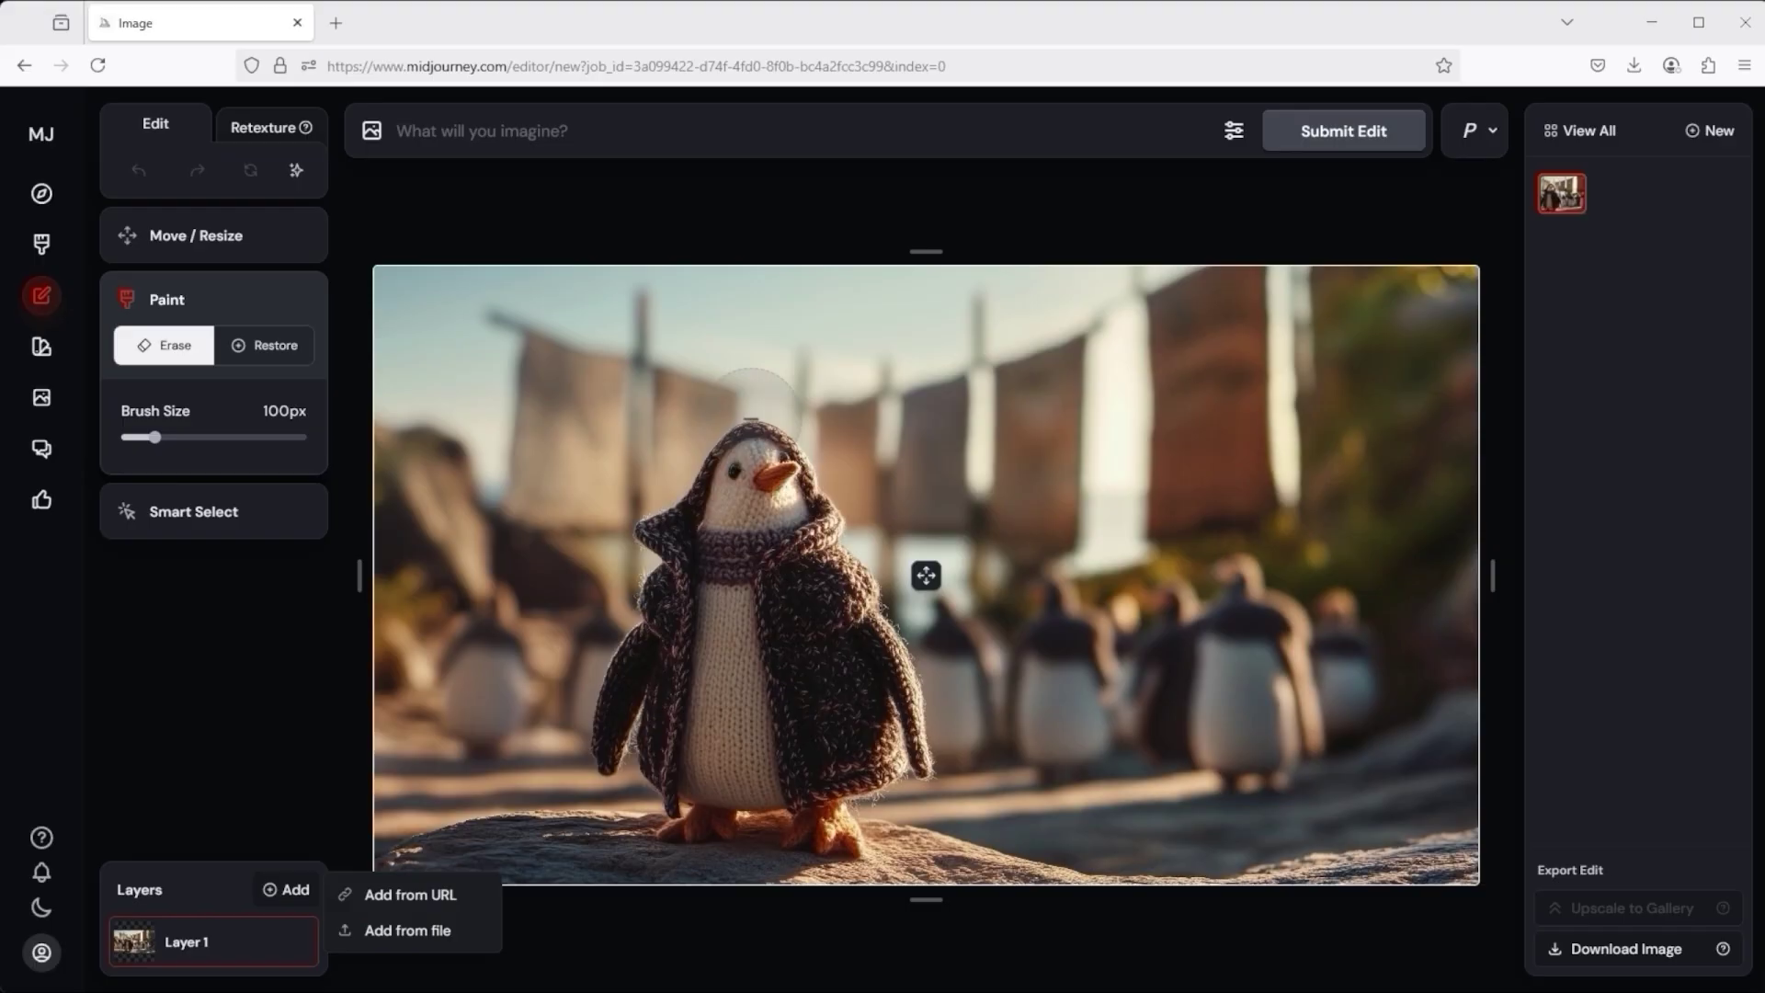
pyautogui.click(416, 931)
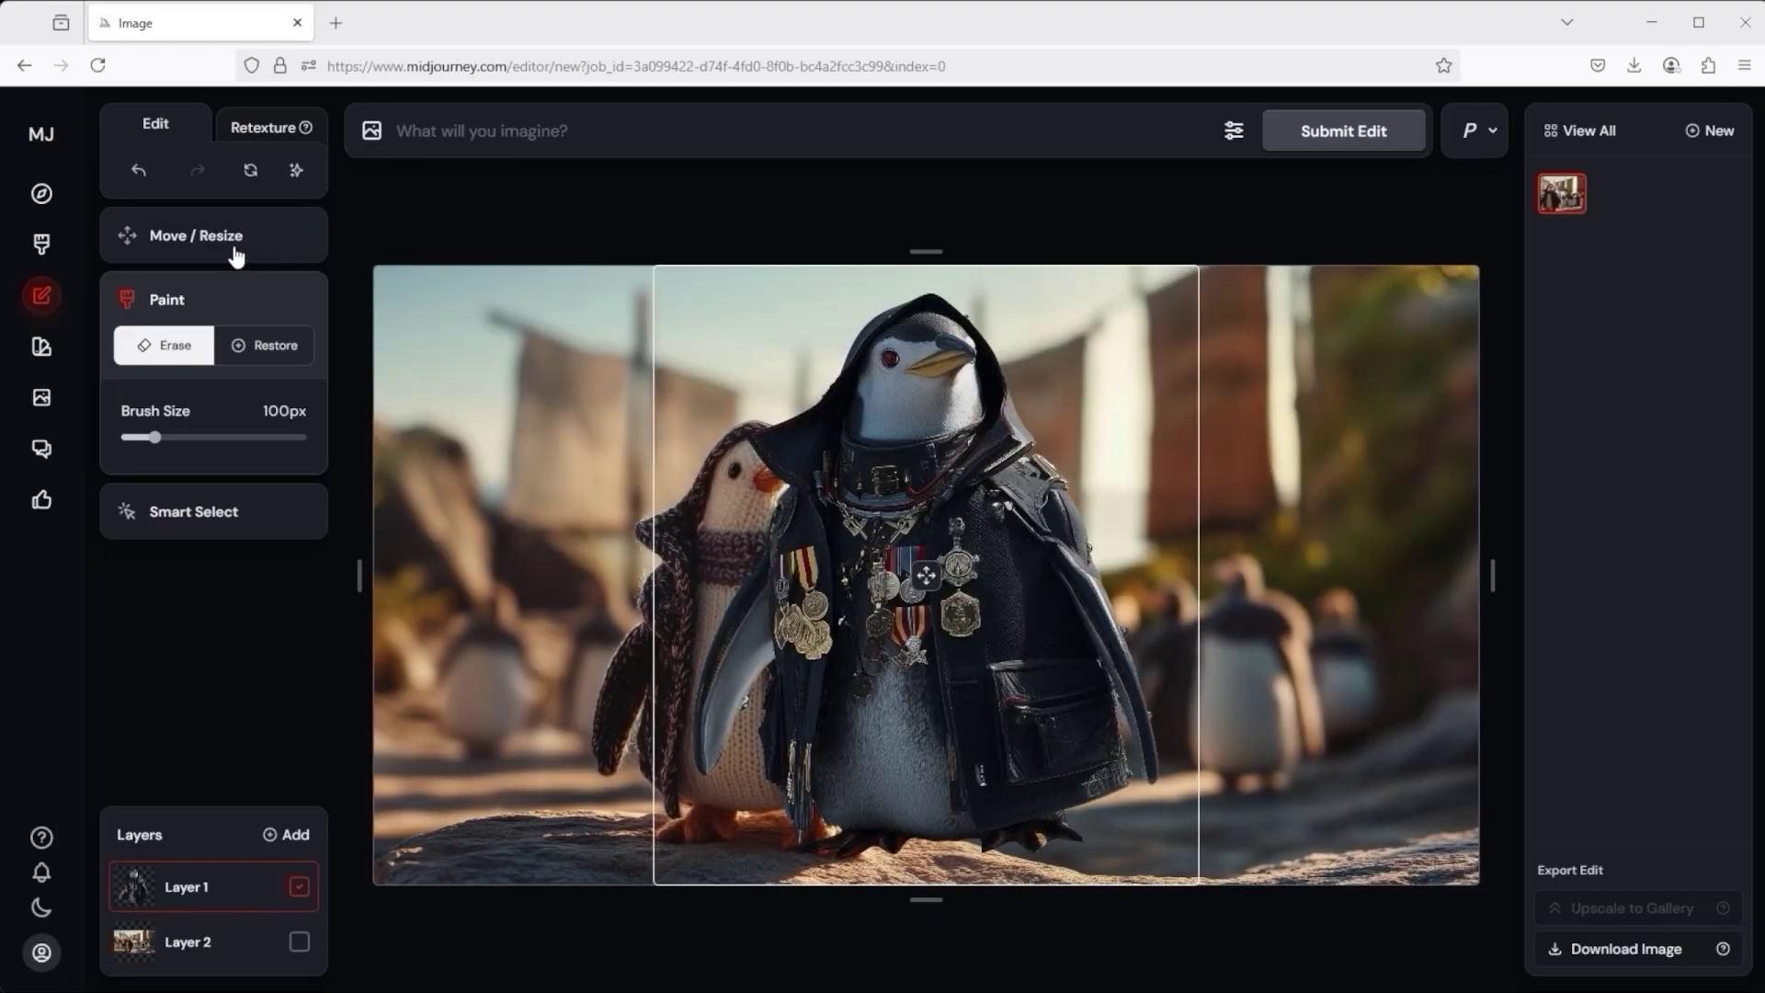
pyautogui.click(235, 250)
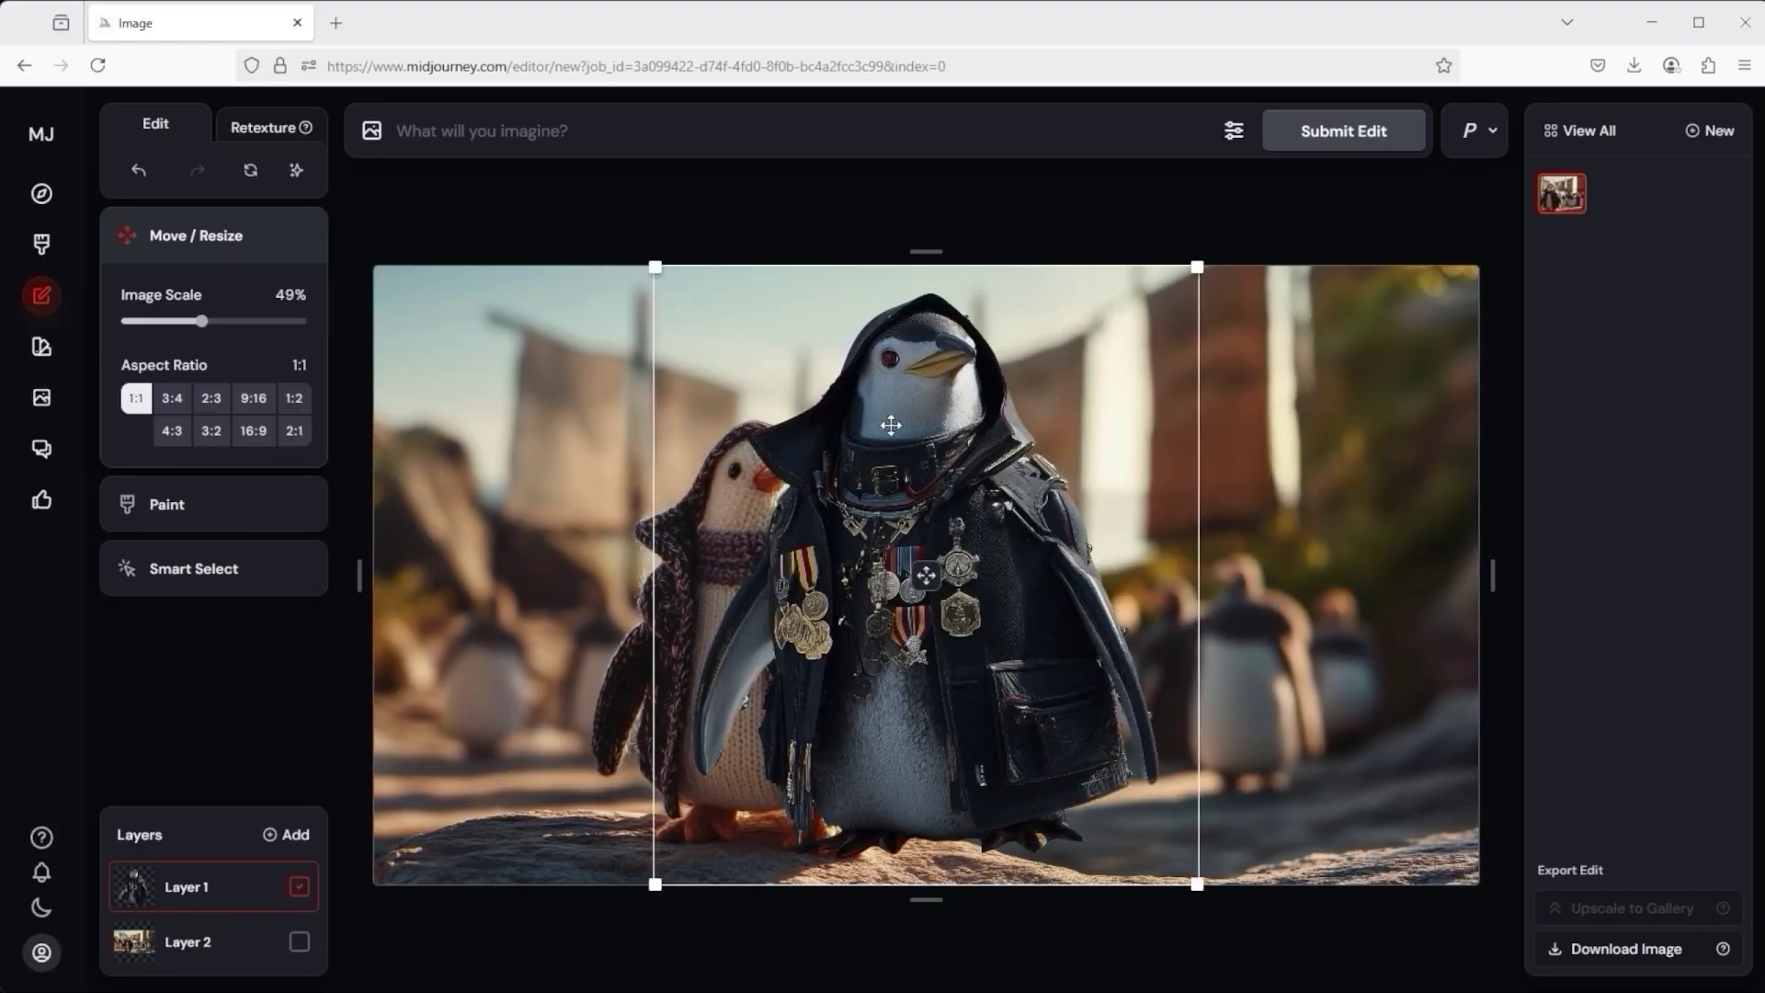
# Step: Enlarge the medal penguin on the right, erase around its hood, and generate '2 penguins looking amazed'
pyautogui.moveTo(891, 425); pyautogui.dragTo(1173, 486)
pyautogui.click(186, 943)
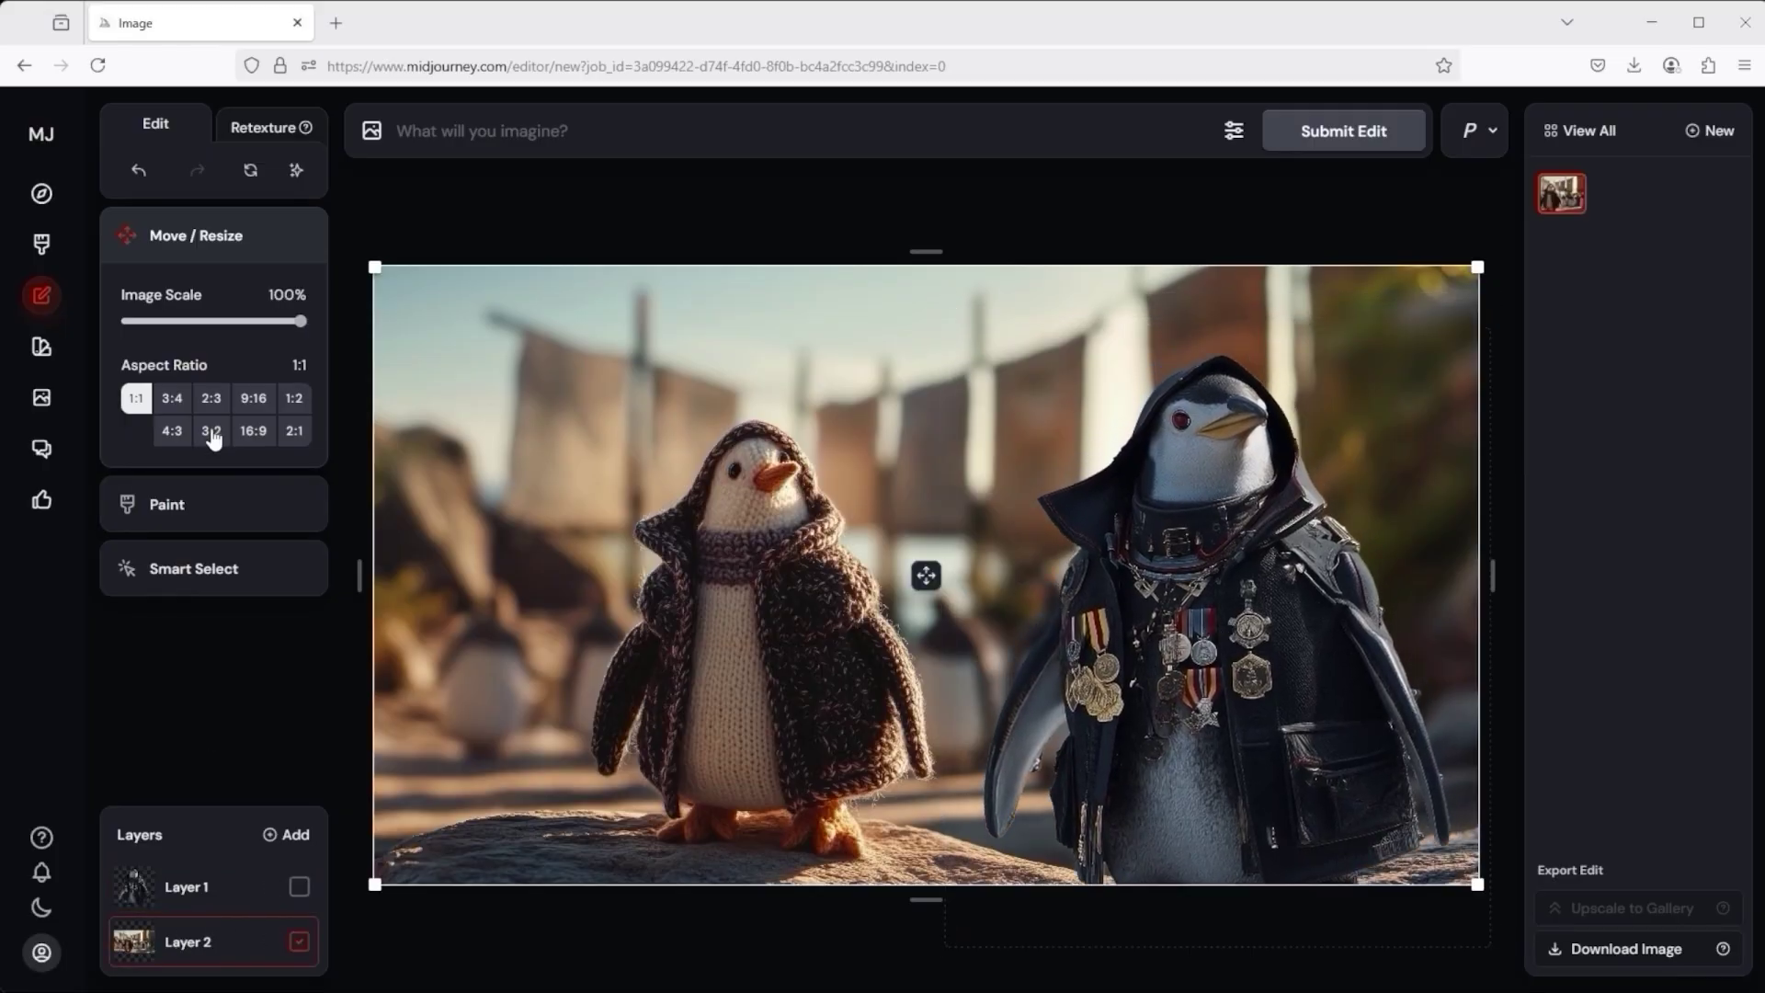
pyautogui.click(196, 511)
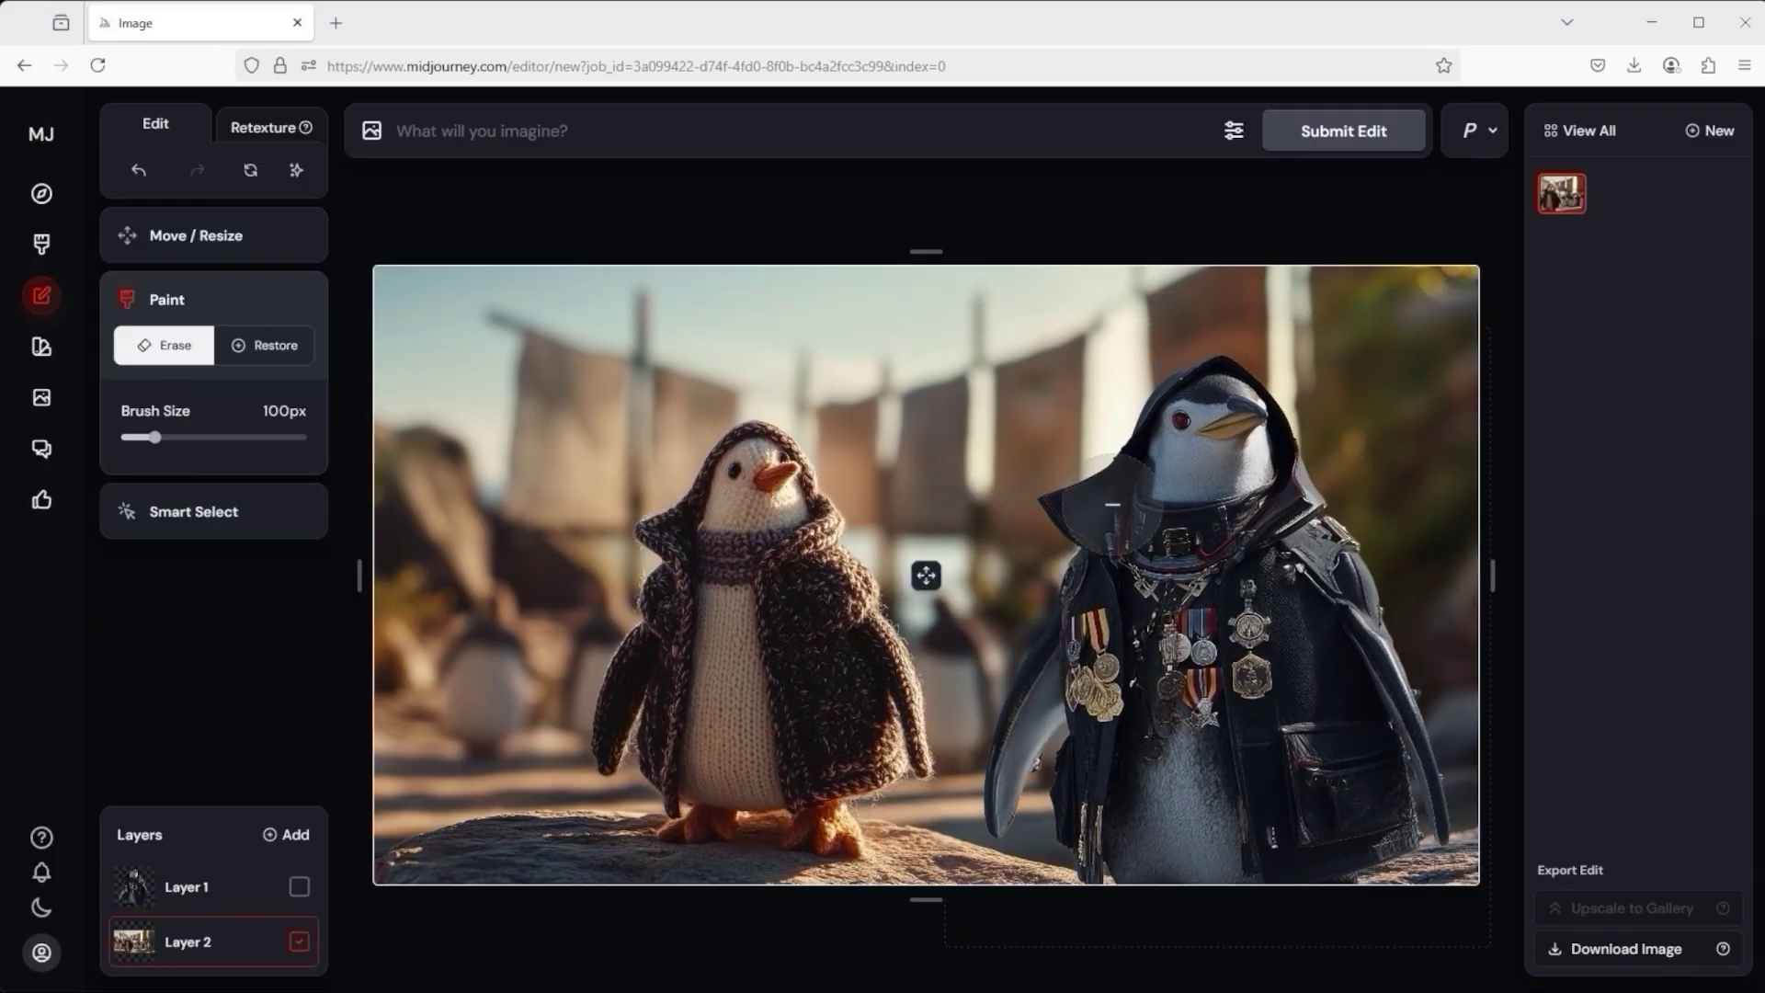
pyautogui.moveTo(1255, 386)
pyautogui.mouseDown()
pyautogui.moveTo(1064, 512)
pyautogui.moveTo(1085, 549)
pyautogui.moveTo(1073, 612)
pyautogui.moveTo(987, 784)
pyautogui.moveTo(1016, 819)
pyautogui.moveTo(1077, 736)
pyautogui.moveTo(1071, 859)
pyautogui.moveTo(1227, 889)
pyautogui.moveTo(1389, 871)
pyautogui.moveTo(1416, 846)
pyautogui.moveTo(1379, 662)
pyautogui.mouseUp()
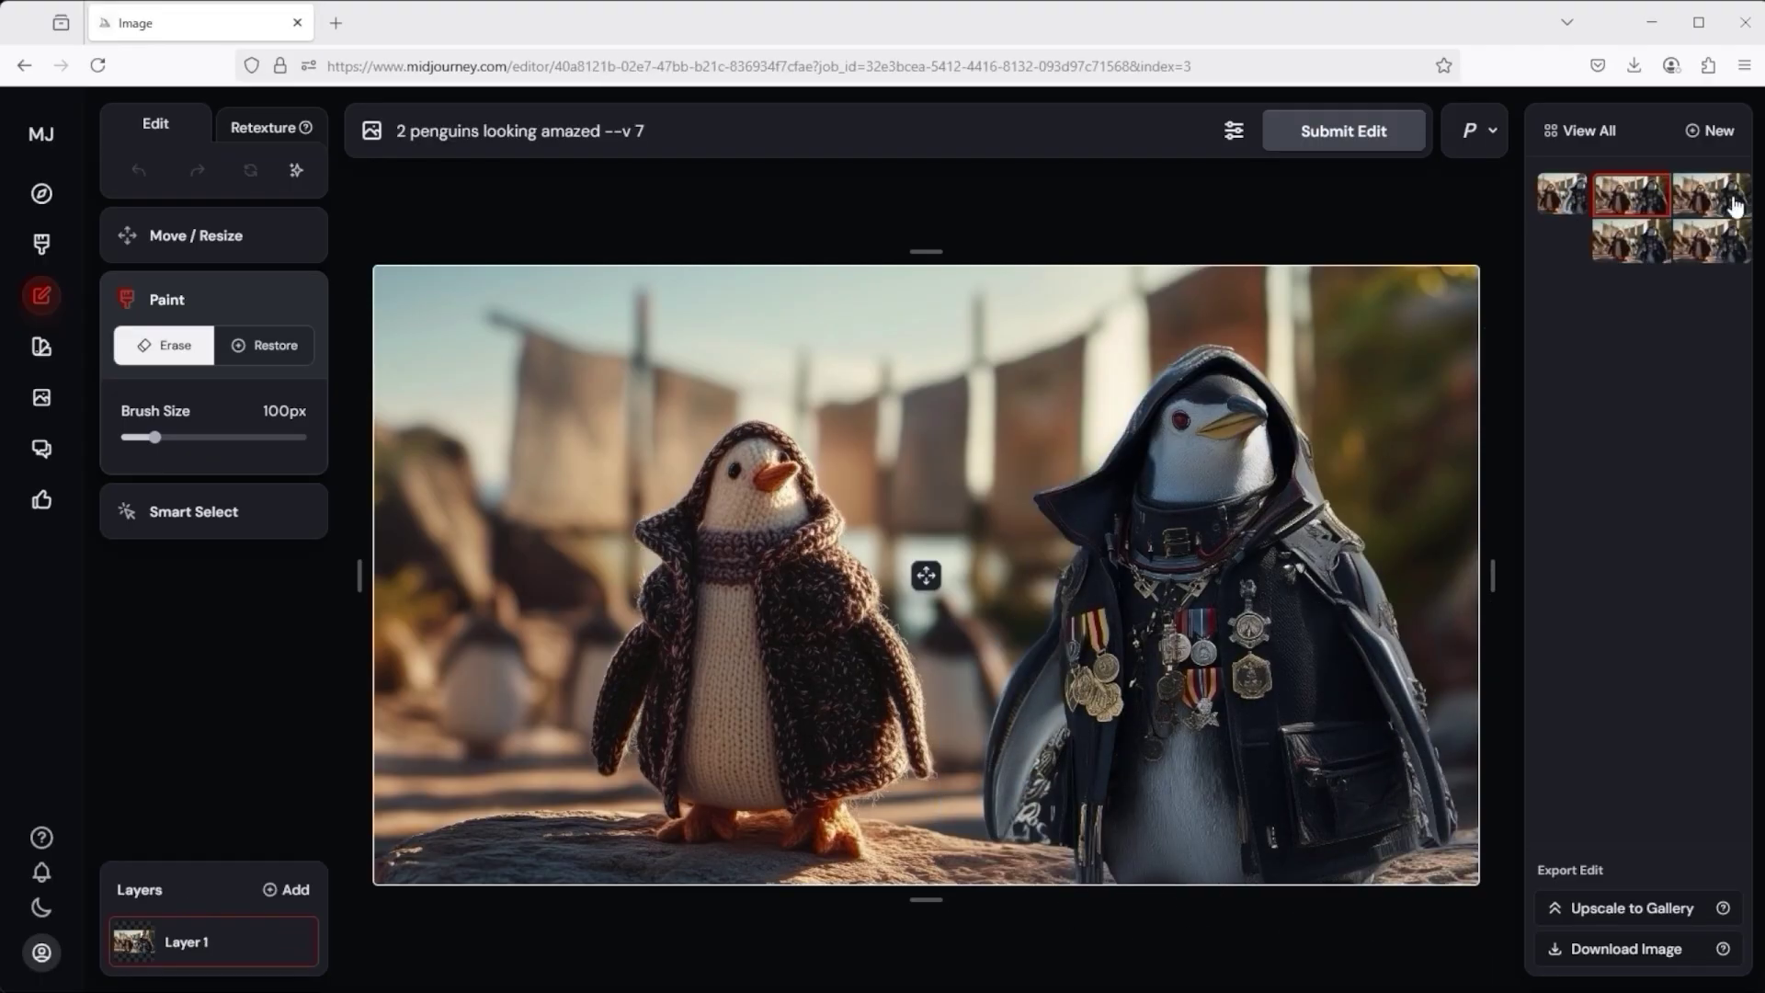
pyautogui.click(1714, 202)
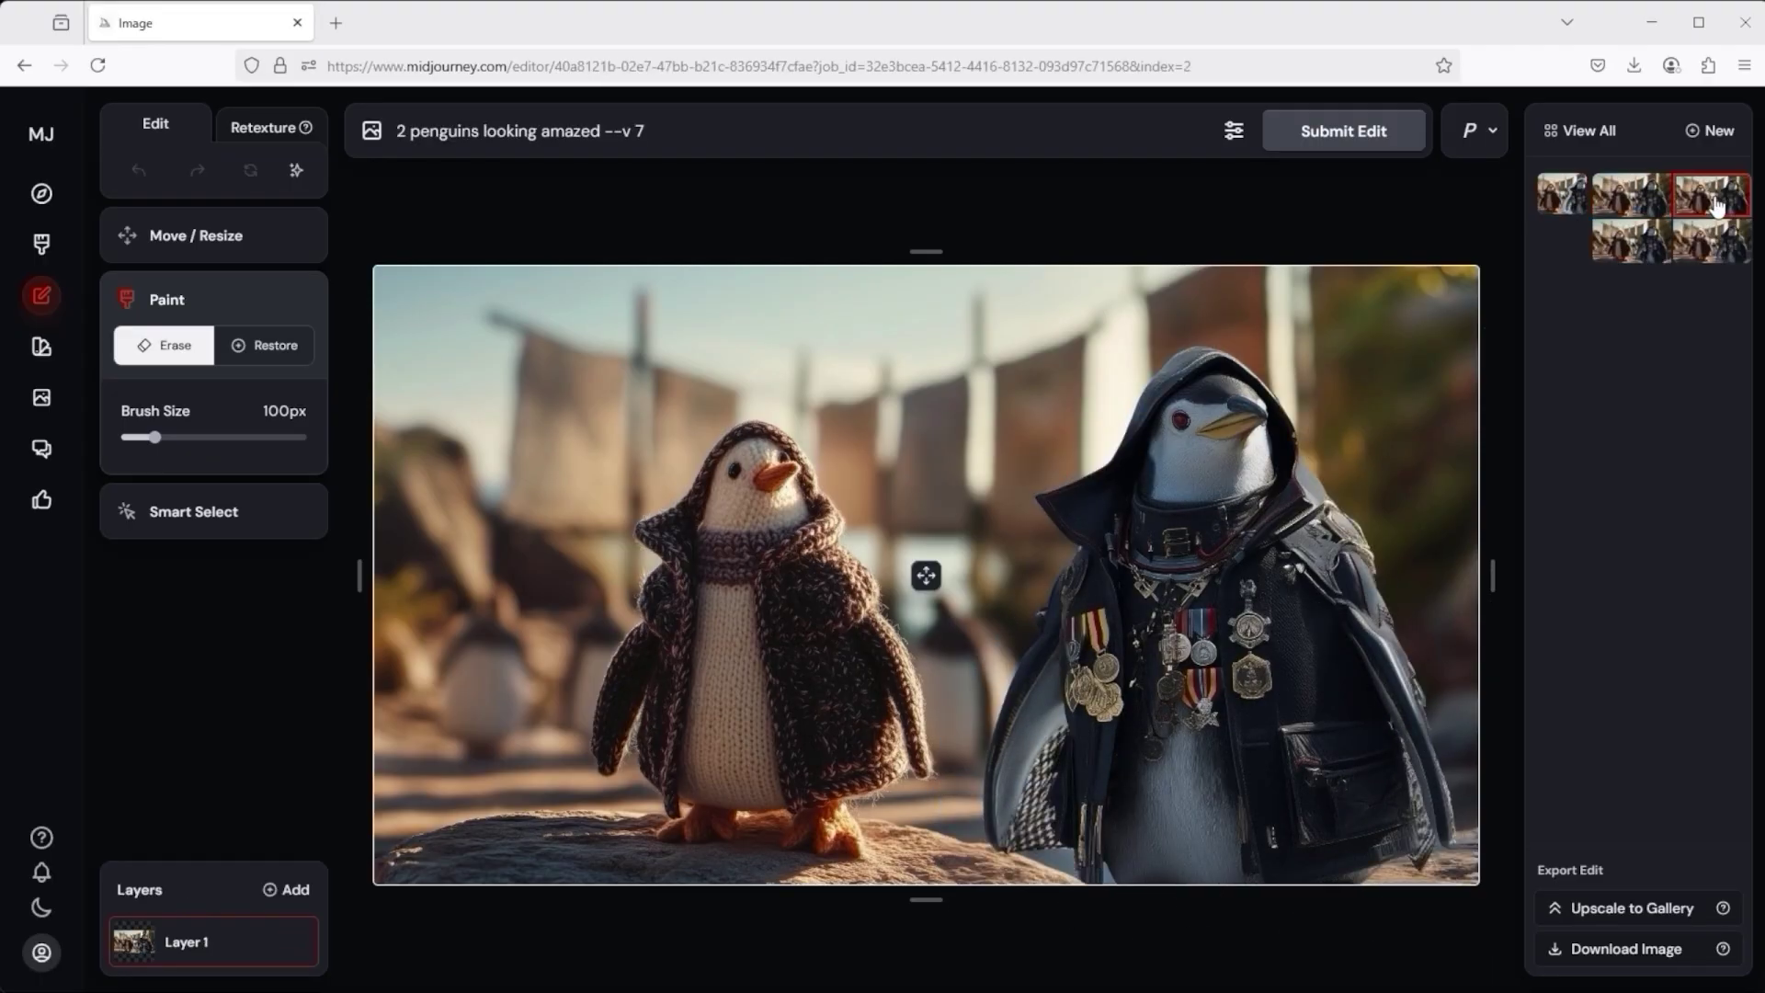
# Step: Compare the four '2 penguins looking amazed' variations and settle on the bottom-left one
pyautogui.click(1620, 247)
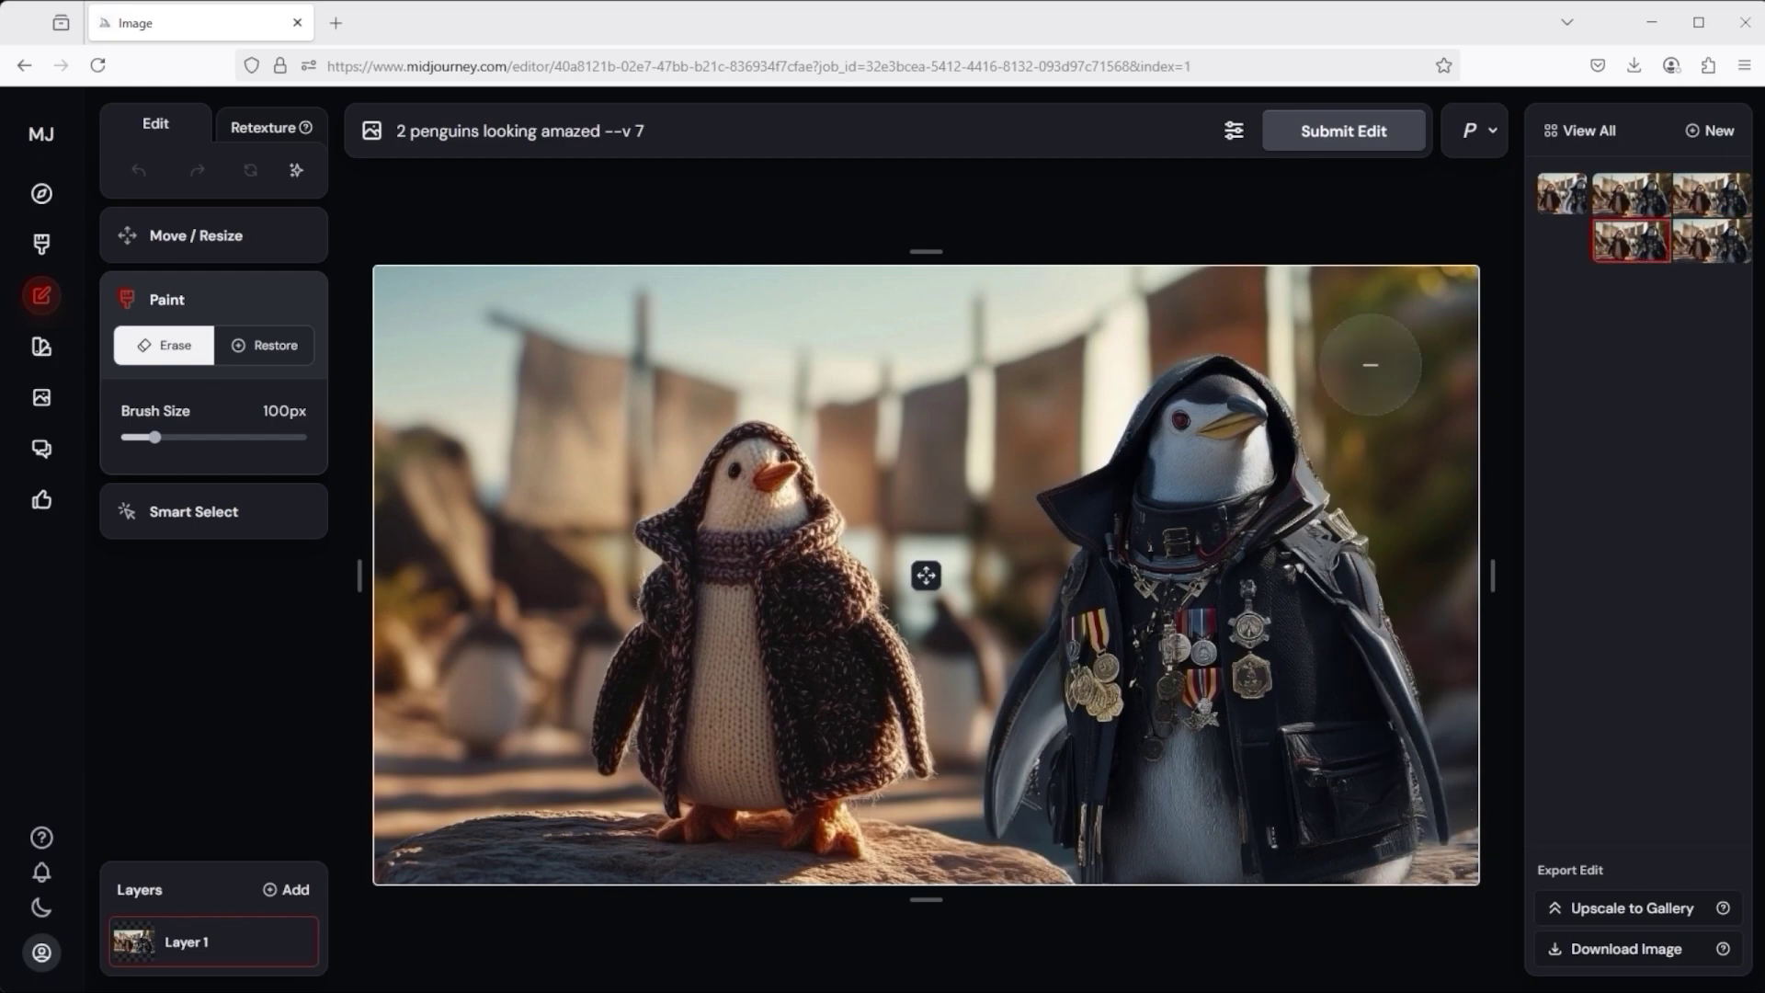
pyautogui.click(1702, 246)
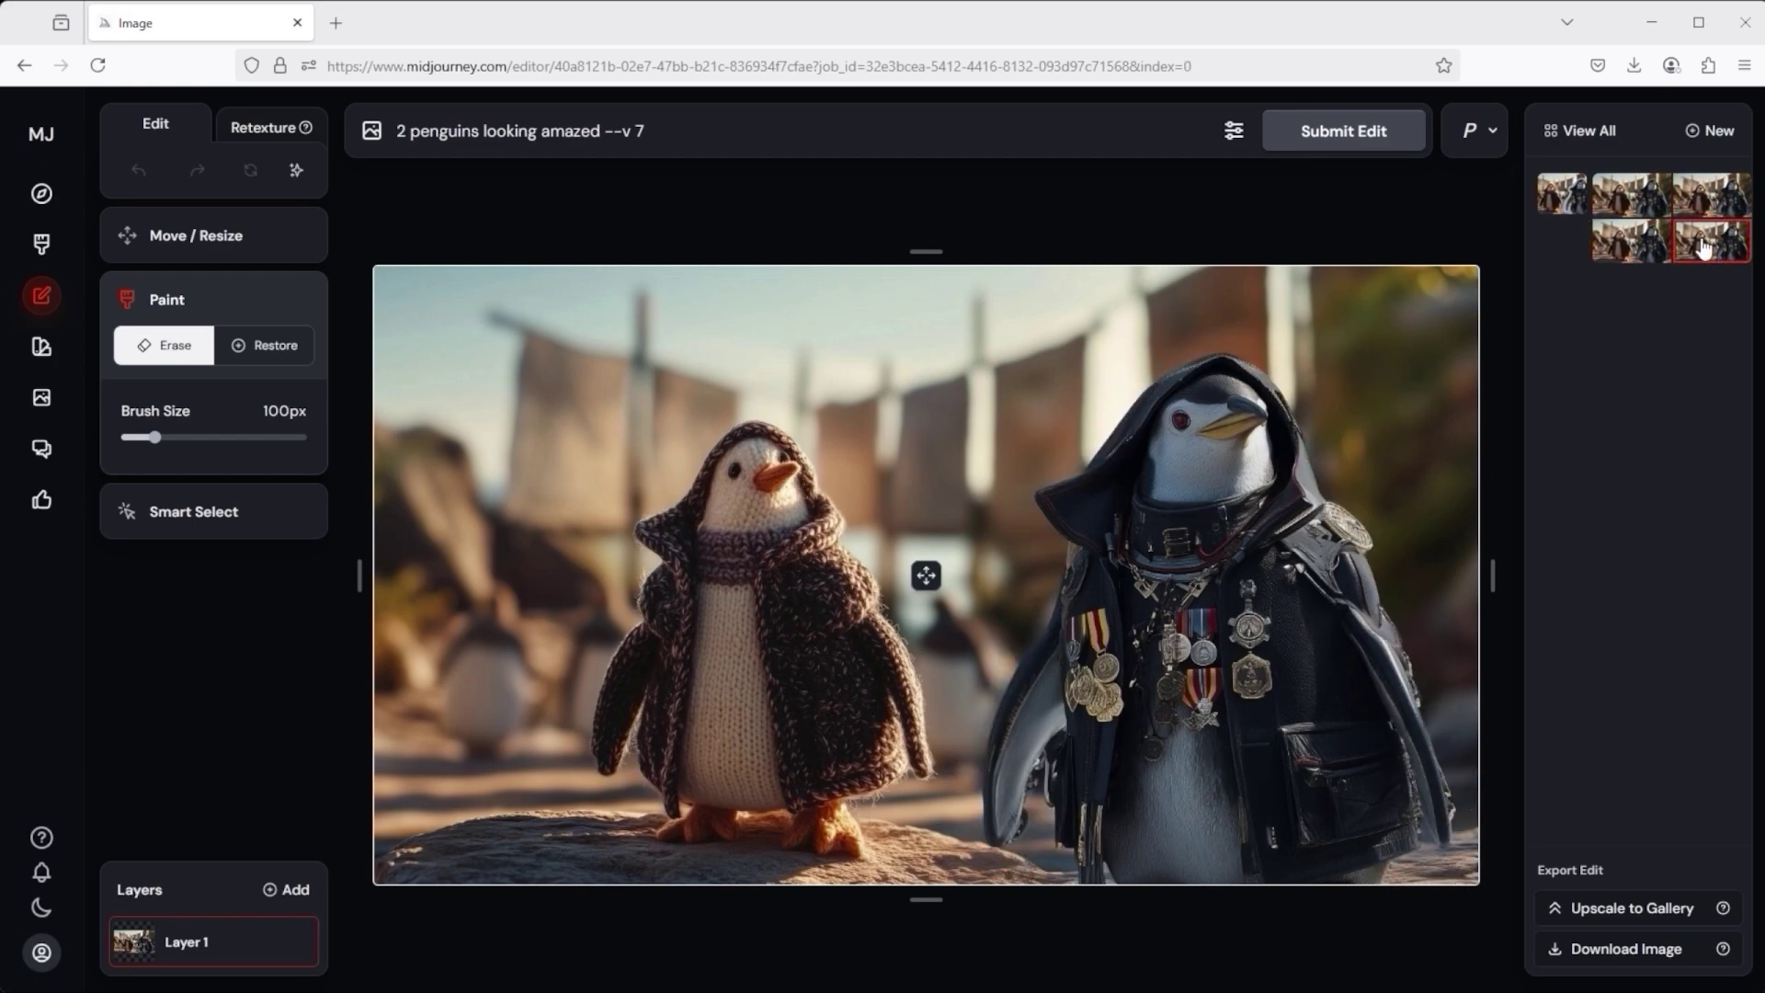
pyautogui.click(1632, 195)
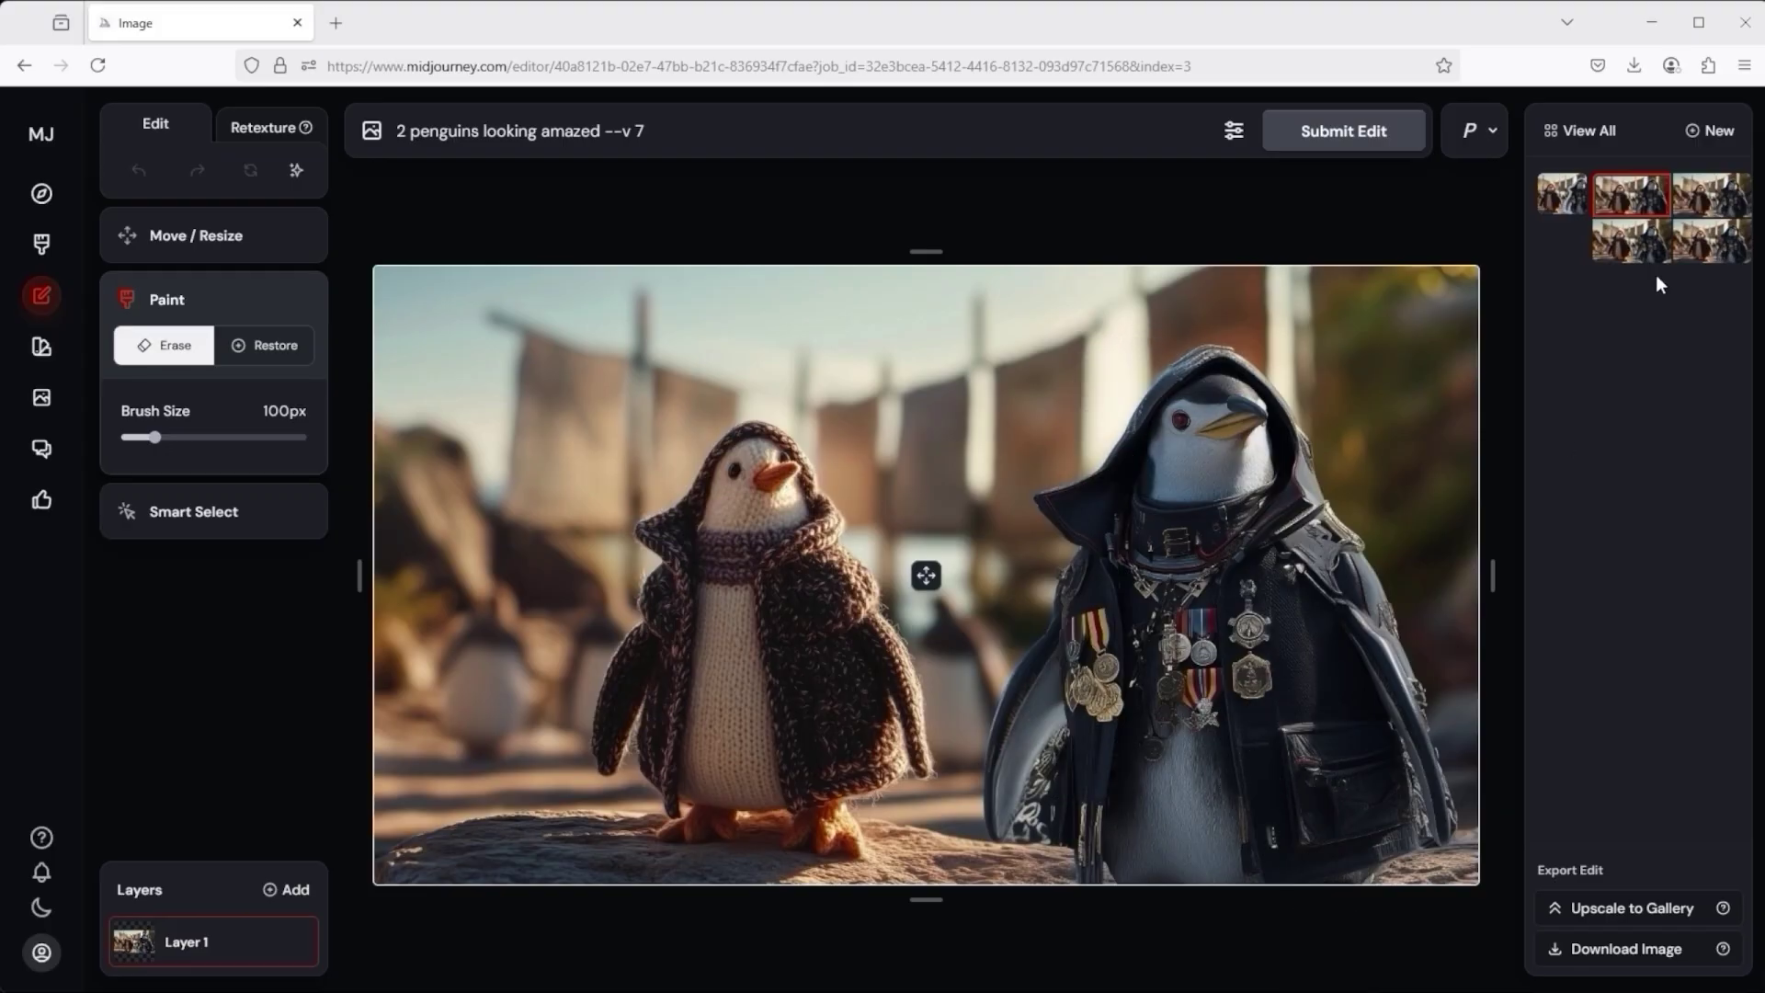
pyautogui.click(1698, 198)
pyautogui.click(1634, 241)
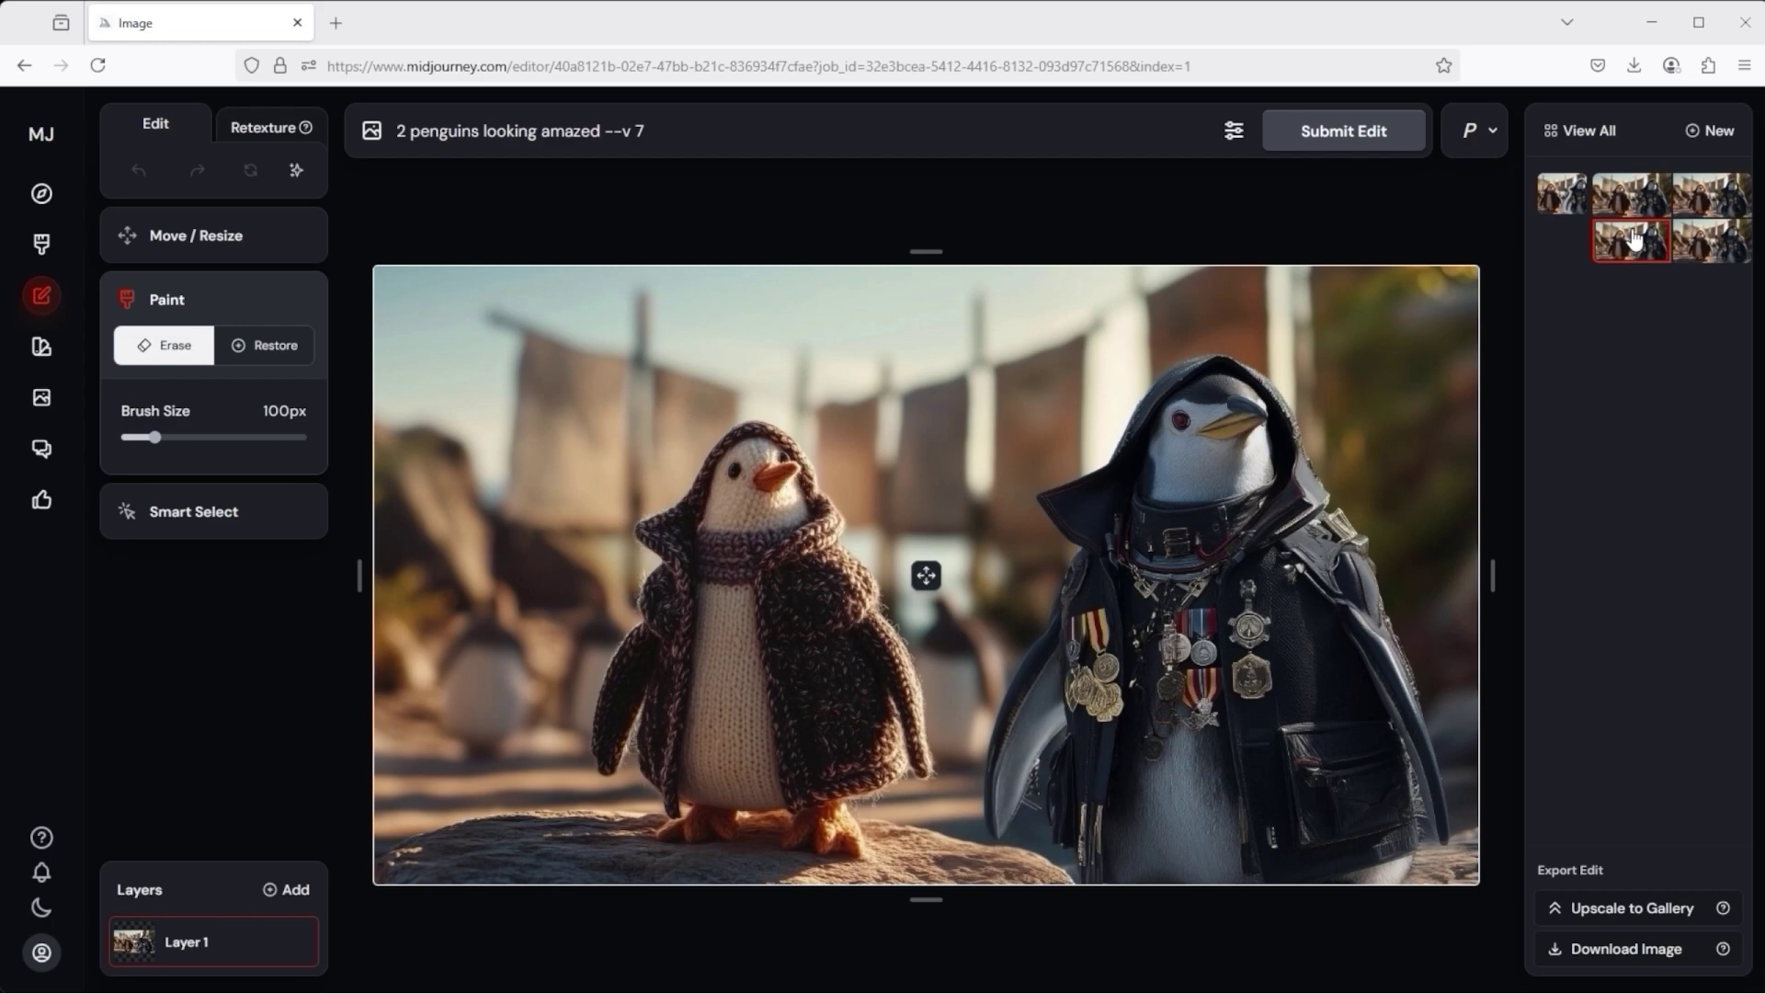